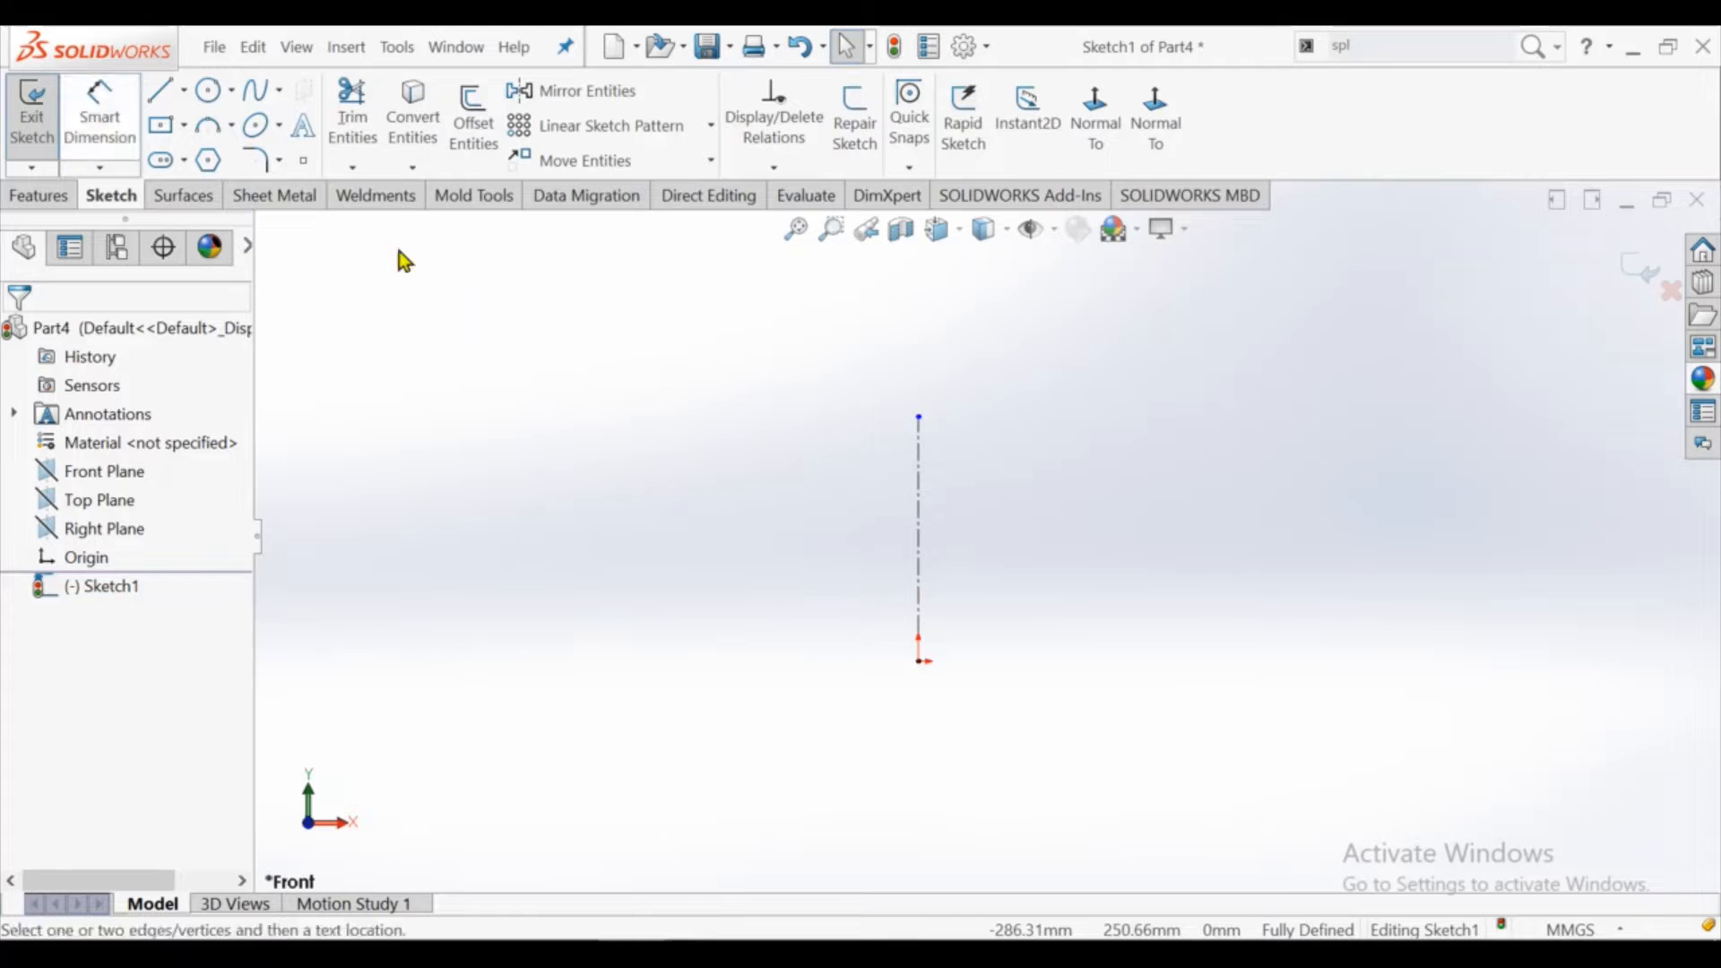
Dimension the vertical centerline and set its length to 95 mm
{"action": "left_click", "coordinate": [1264, 538]}
{"action": "left_click", "coordinate": [1248, 603]}
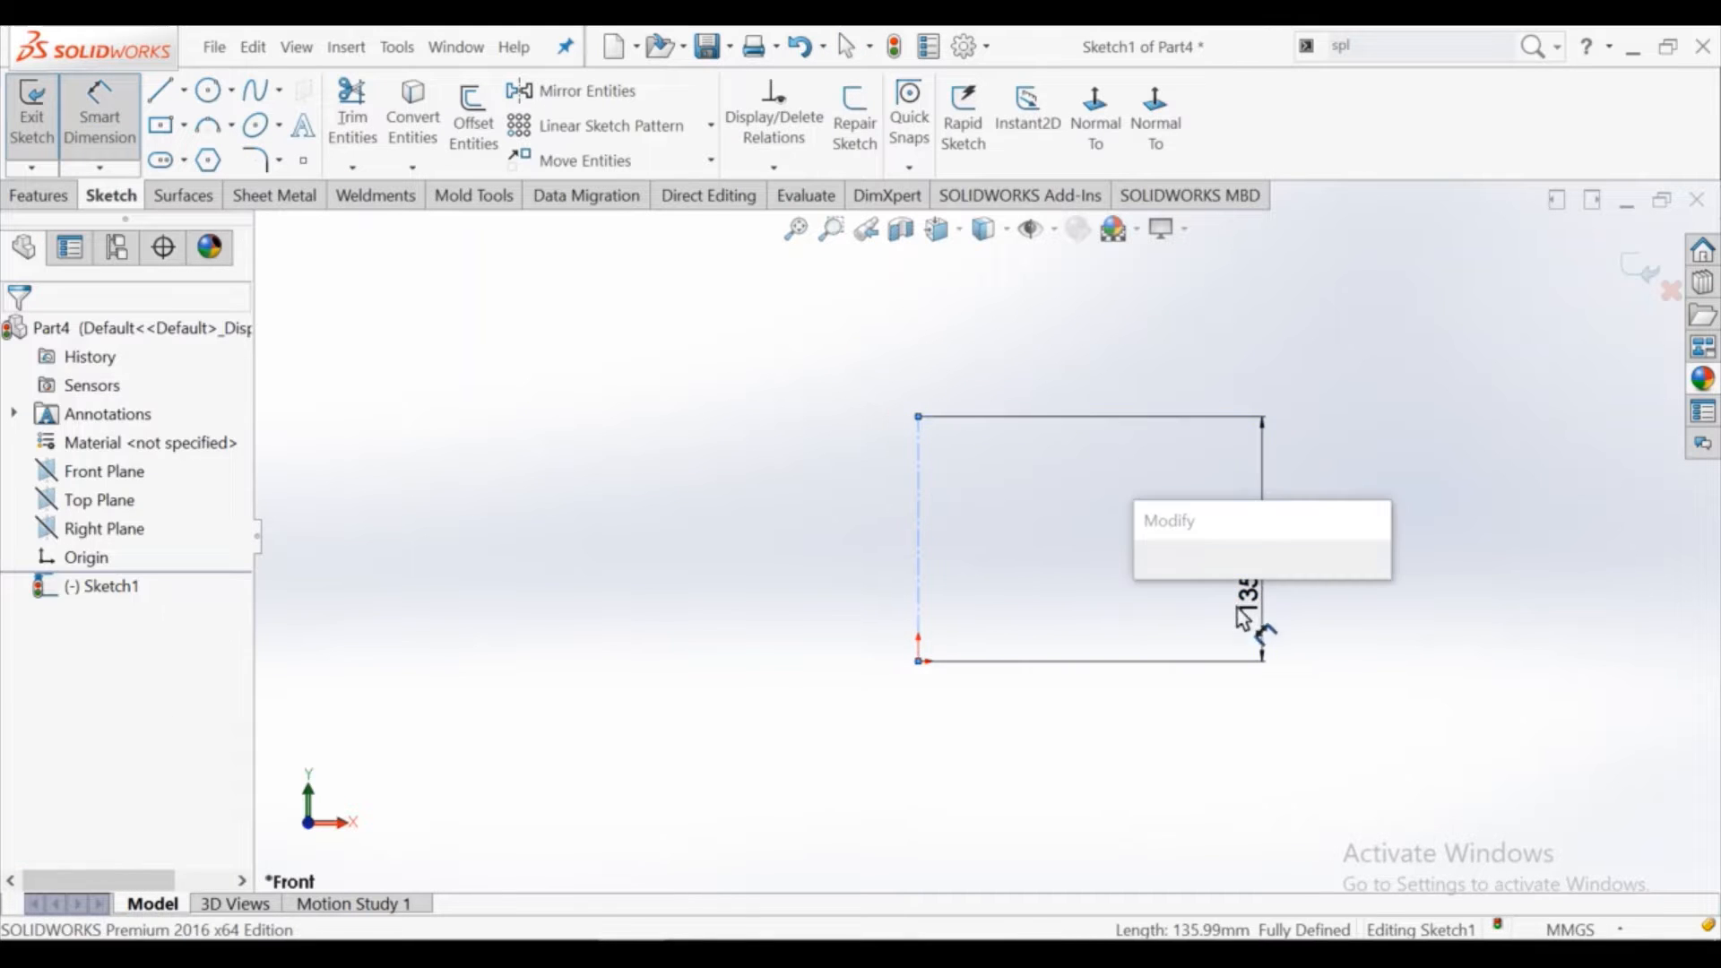
{"action": "type", "text": "95"}
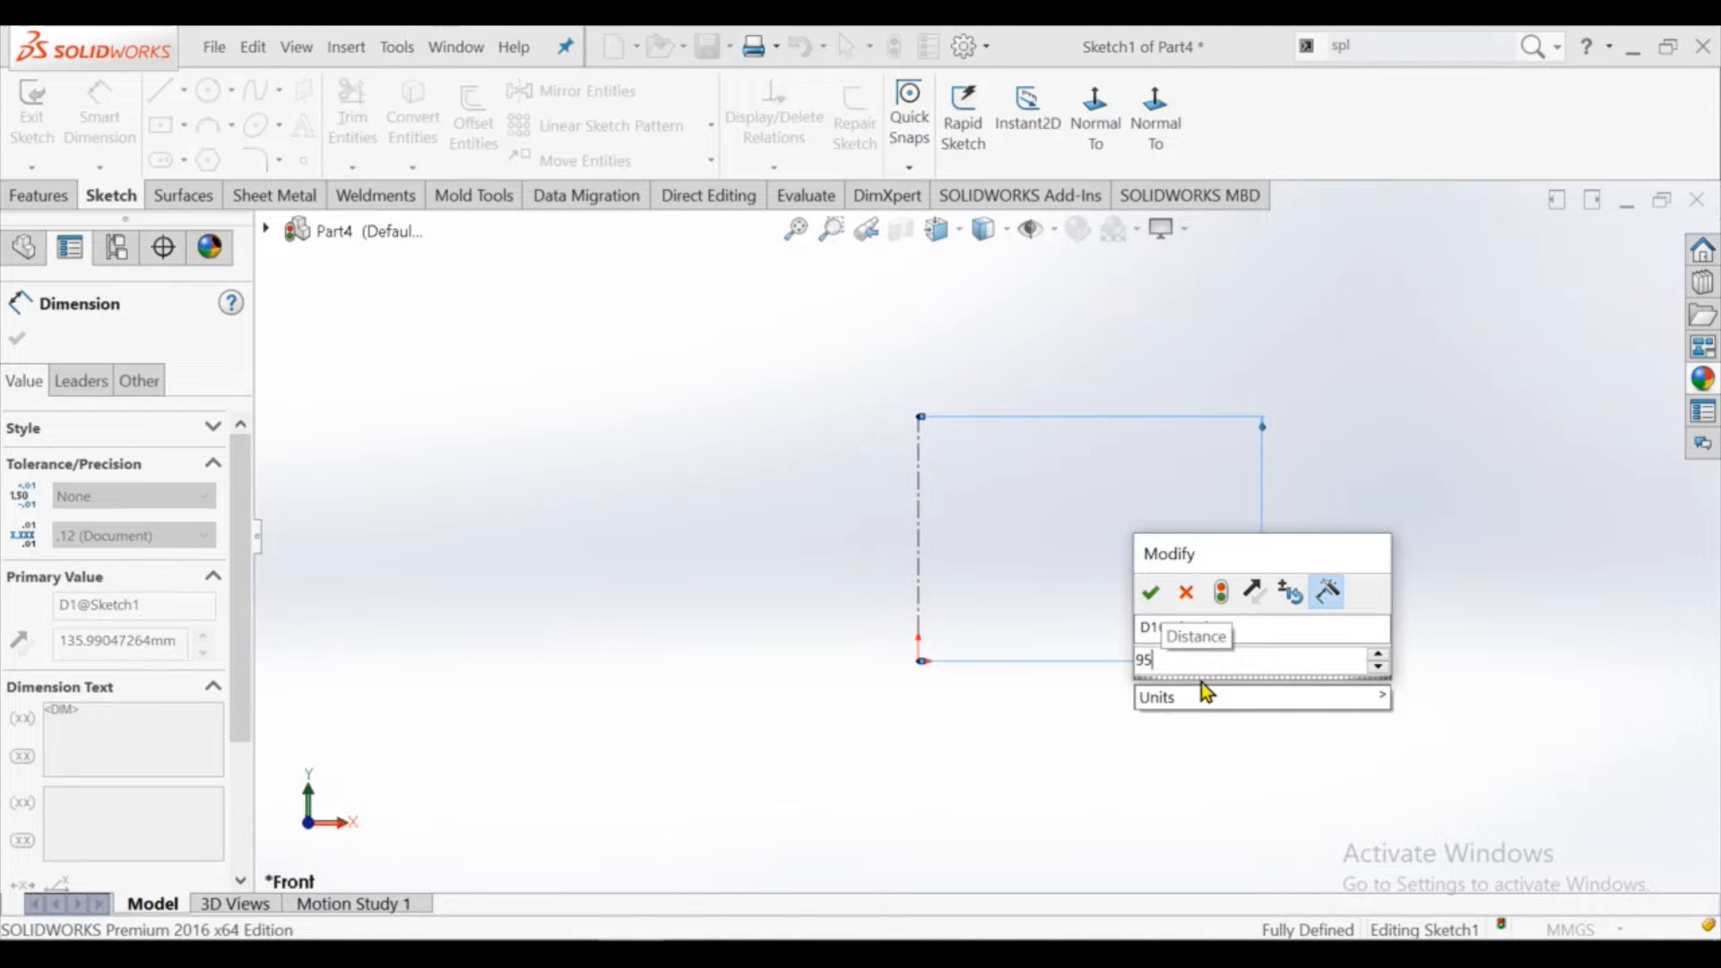
{"action": "key", "text": "Return"}
{"action": "right_click", "coordinate": [783, 330]}
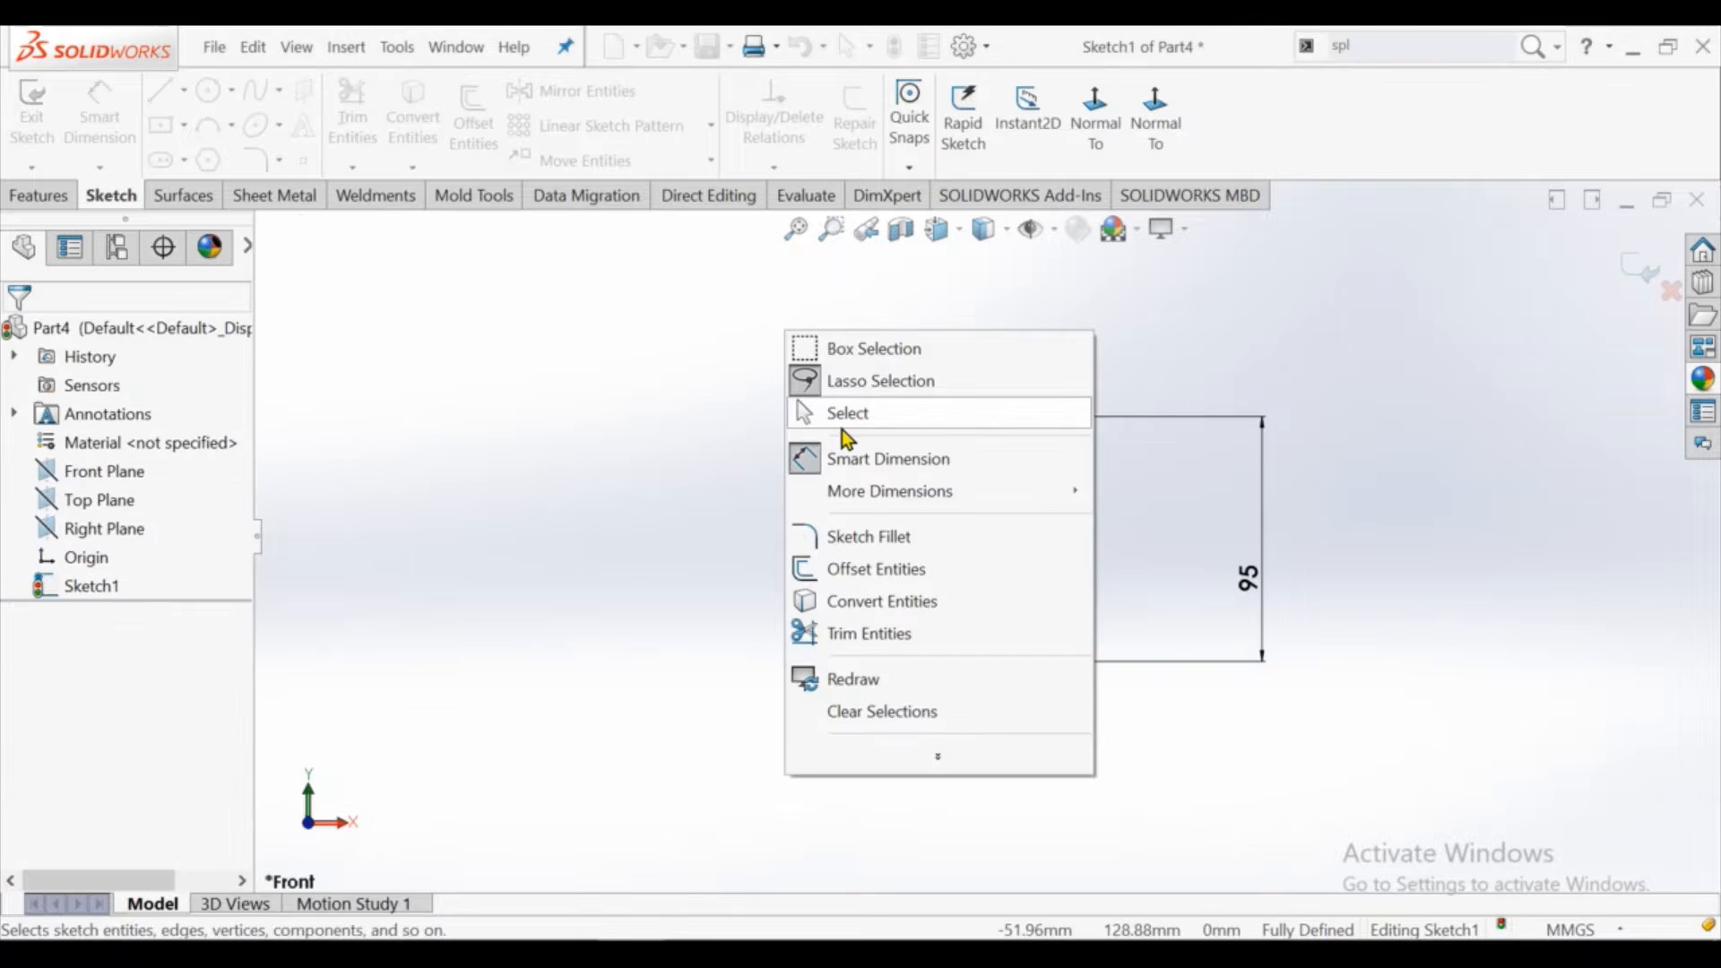
{"action": "left_click", "coordinate": [842, 425]}
Draw a circle of about 16.5 mm radius at the centerline's upper end and one of about 38.6 mm radius at the origin
{"action": "left_click", "coordinate": [209, 90]}
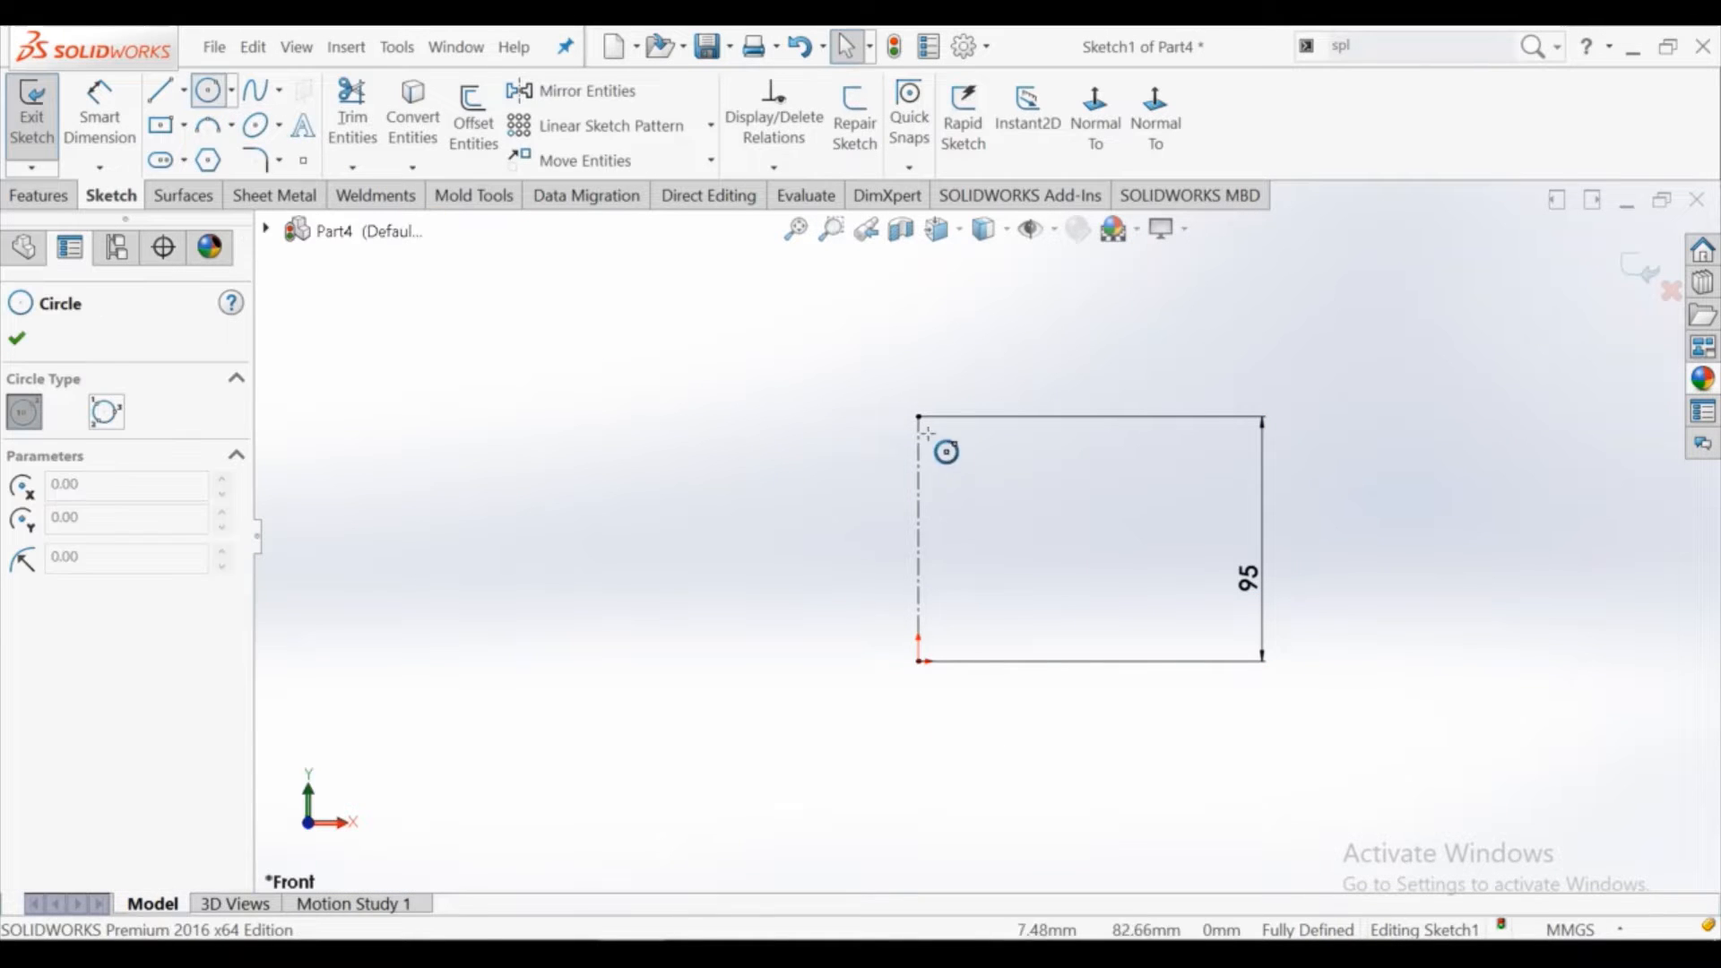
{"action": "left_click", "coordinate": [928, 459]}
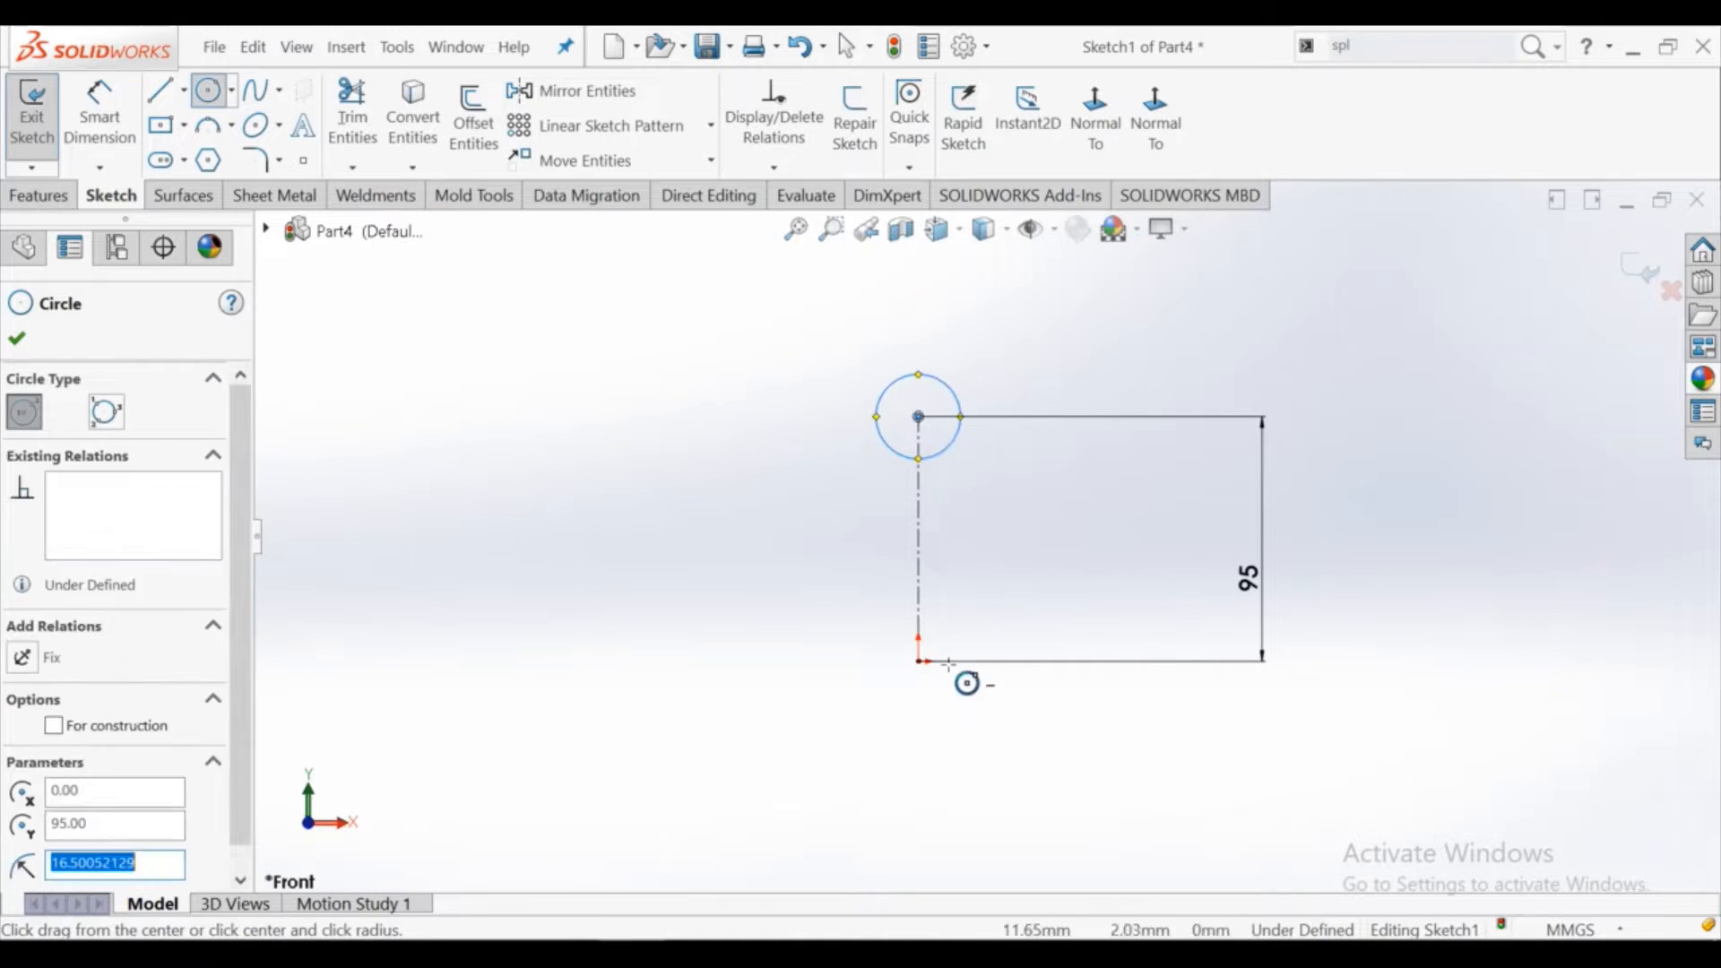
{"action": "left_click", "coordinate": [918, 661]}
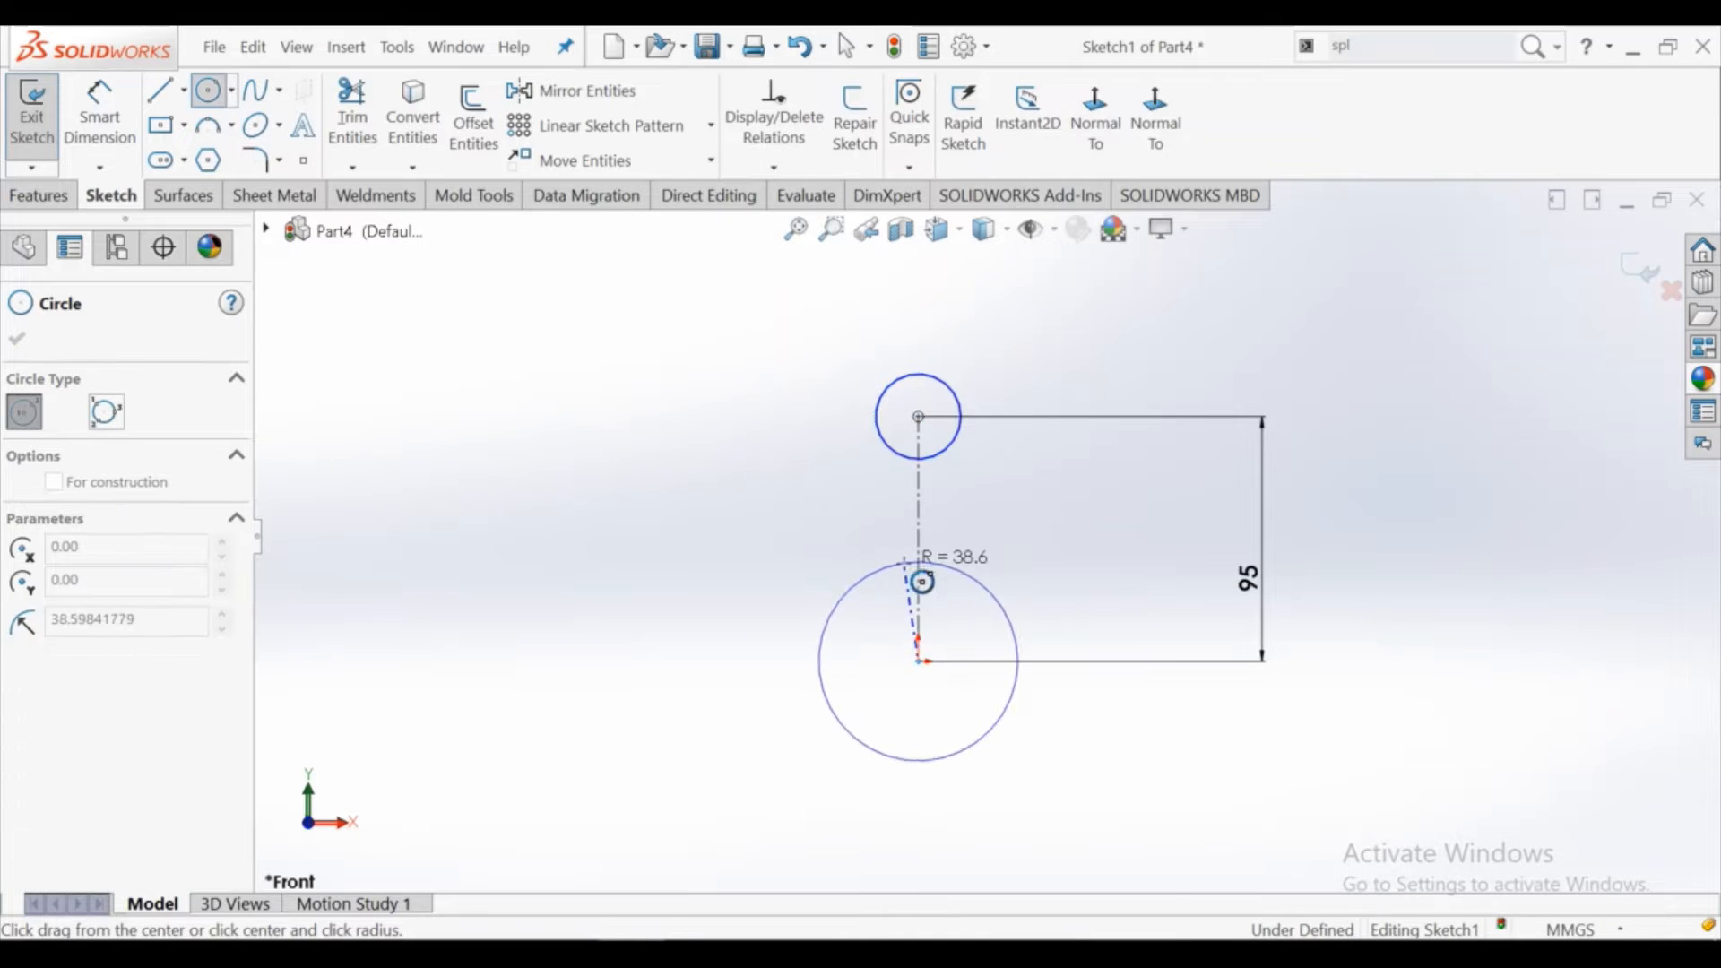
{"action": "left_click", "coordinate": [909, 562]}
{"action": "right_click", "coordinate": [910, 562]}
{"action": "left_click", "coordinate": [934, 584]}
Dimension the upper circle and set its diameter to 50 mm
{"action": "left_click", "coordinate": [99, 115]}
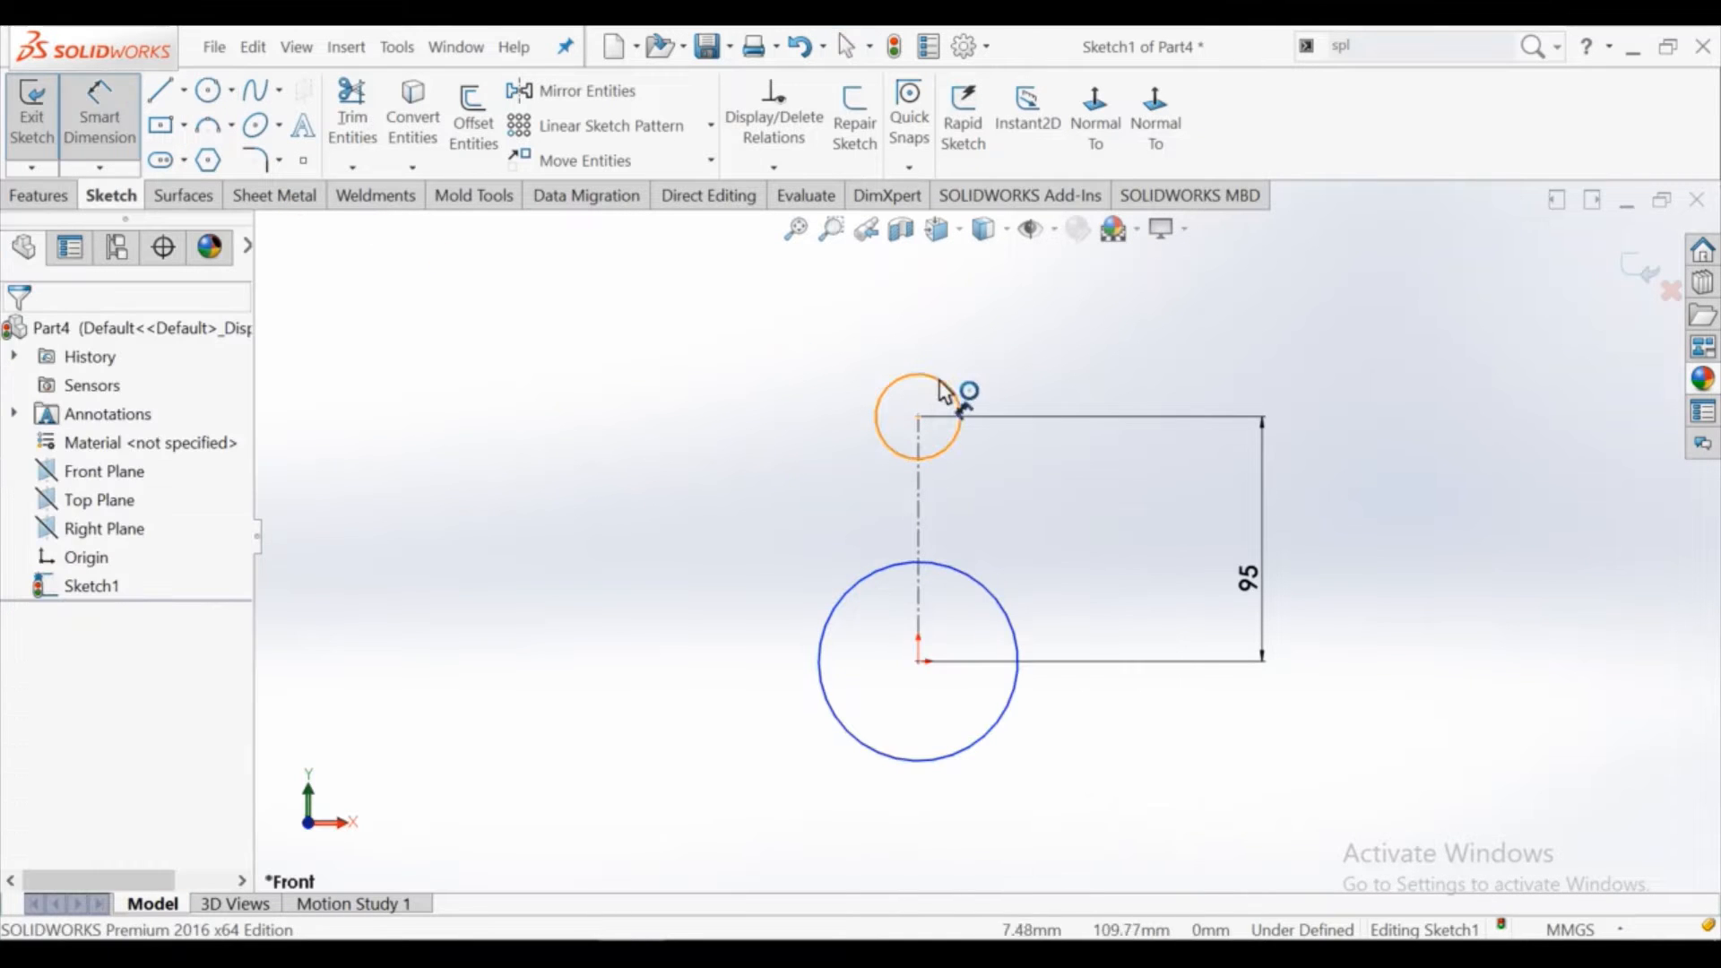
{"action": "left_click", "coordinate": [1011, 369]}
{"action": "left_click", "coordinate": [1095, 343]}
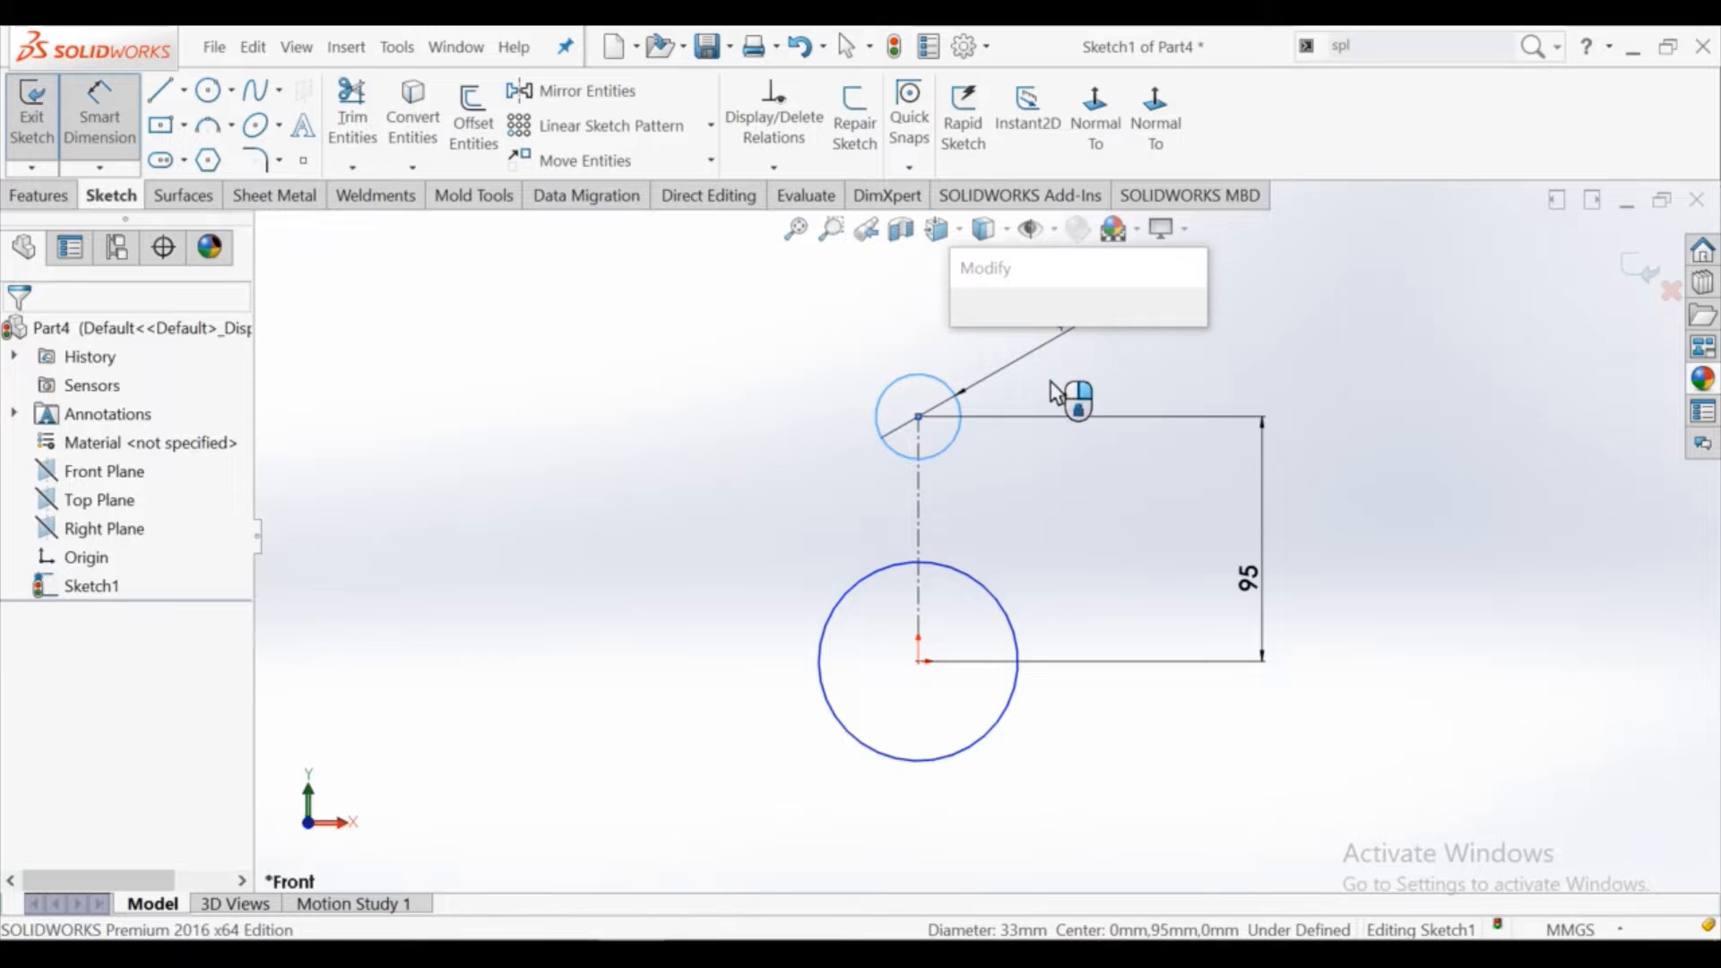
{"action": "type", "text": "5"}
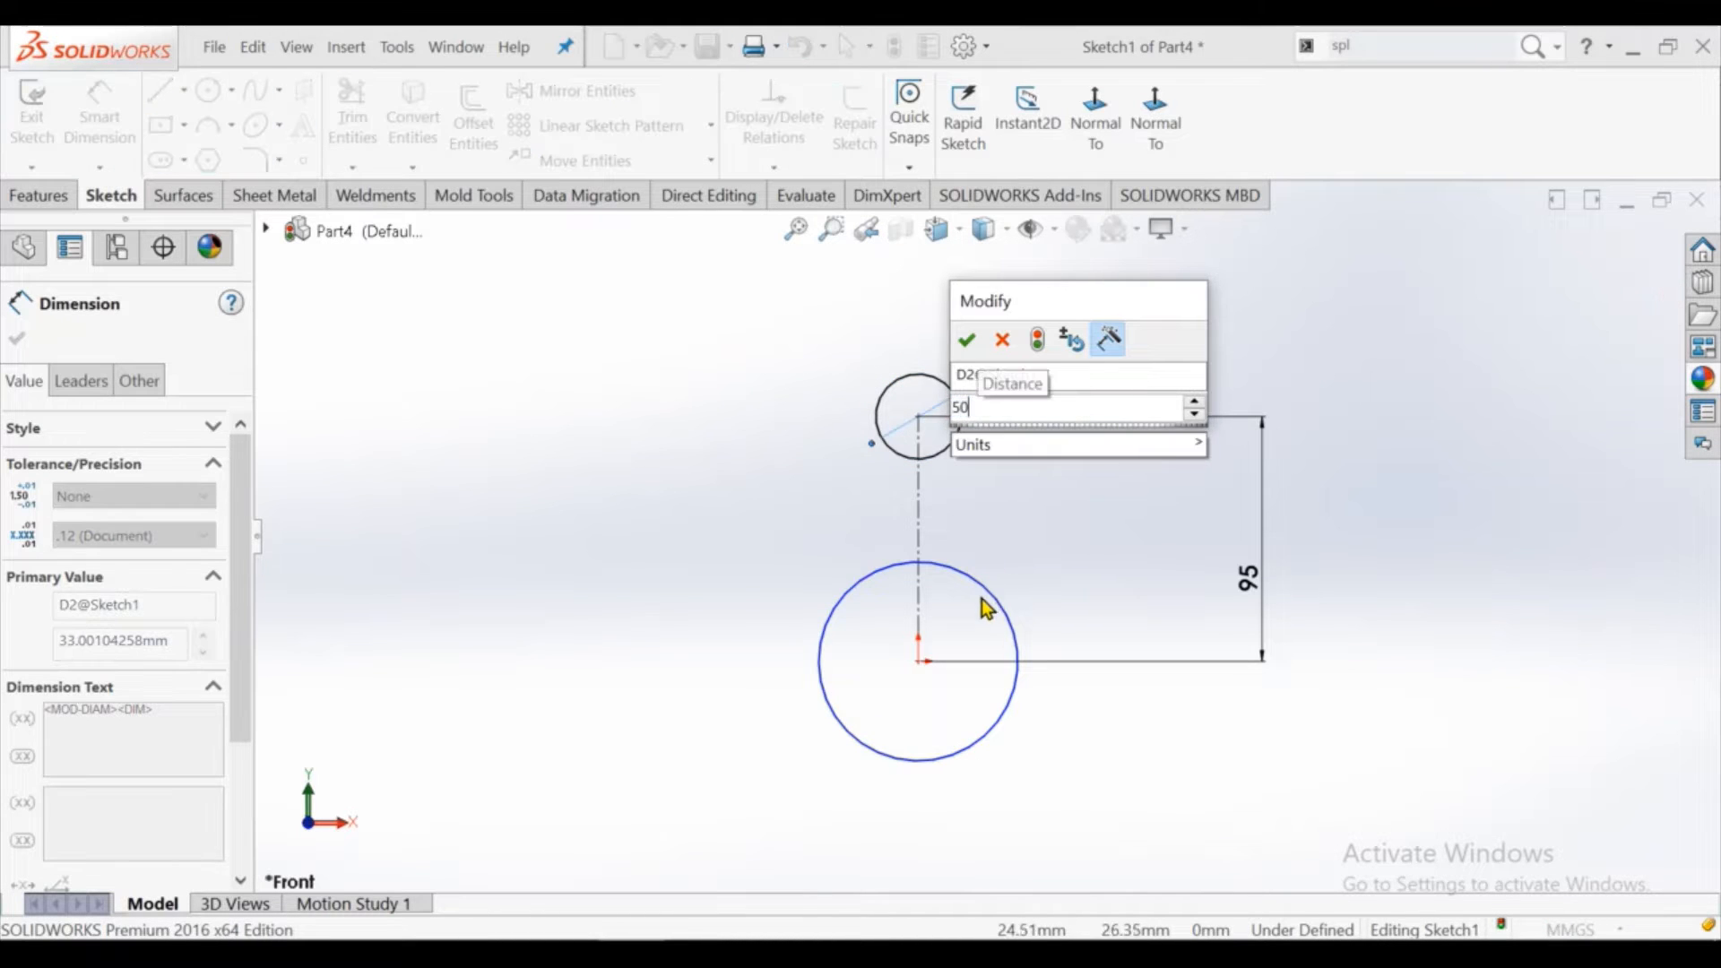
{"action": "type", "text": "0"}
{"action": "key", "text": "Return"}
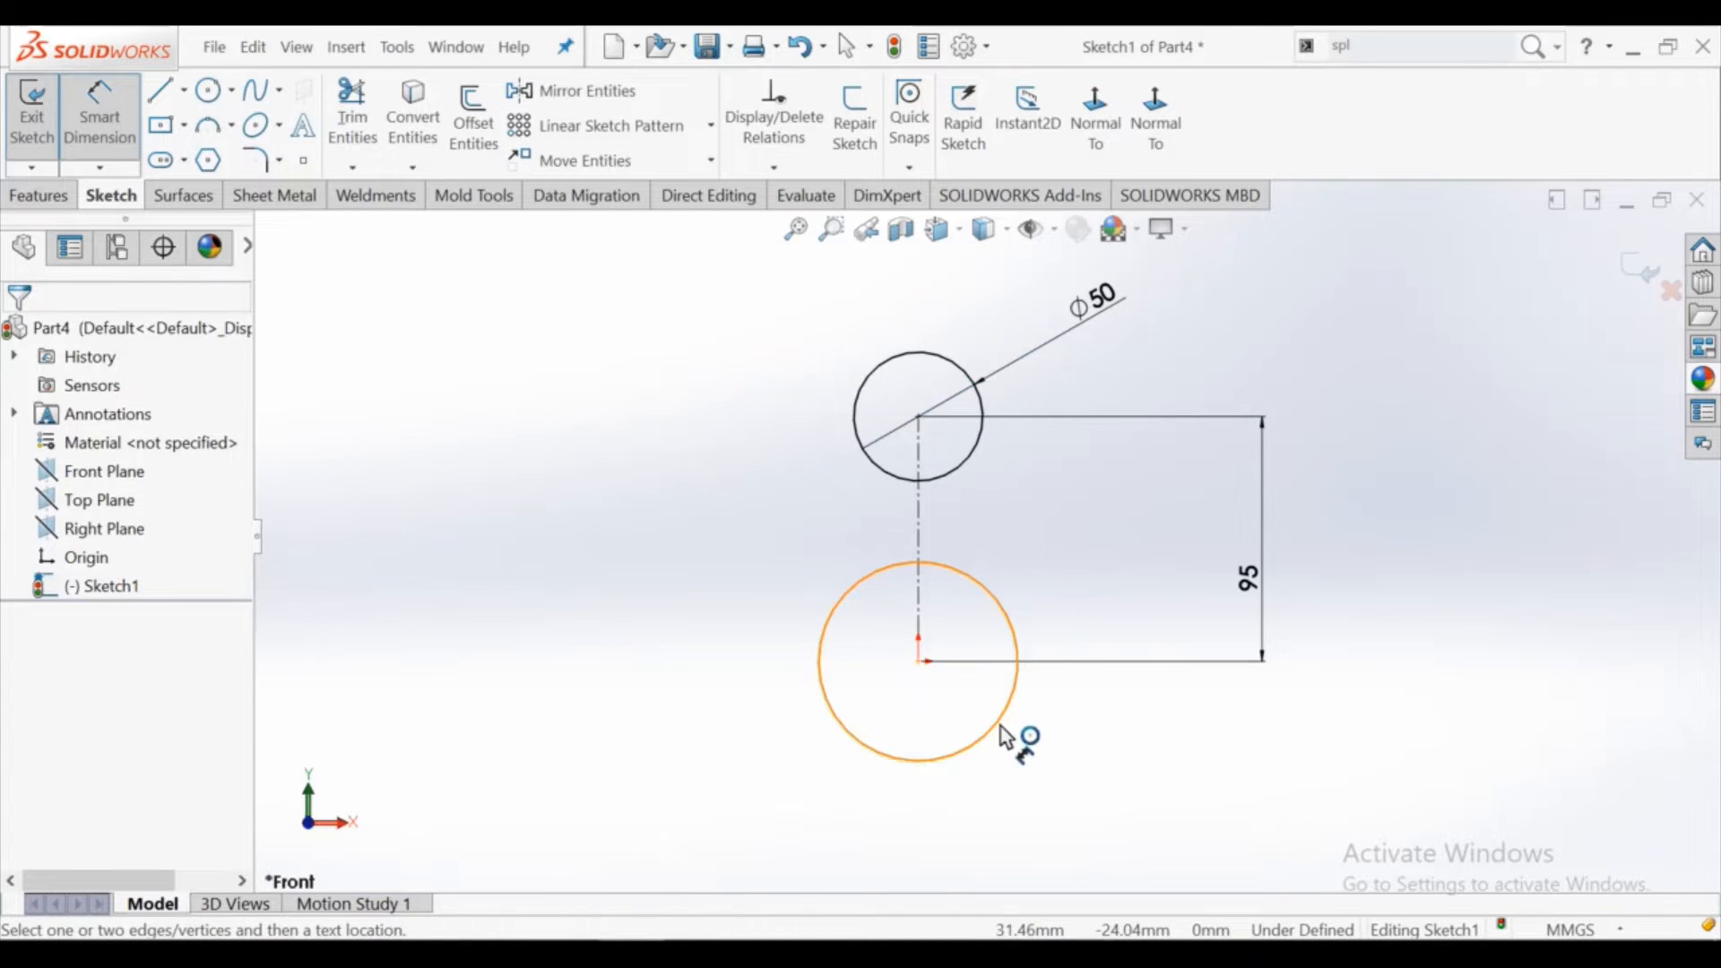
Dimension the lower circle at the origin and set its diameter to 100 mm
{"action": "left_click", "coordinate": [1006, 736]}
{"action": "left_click", "coordinate": [1130, 830]}
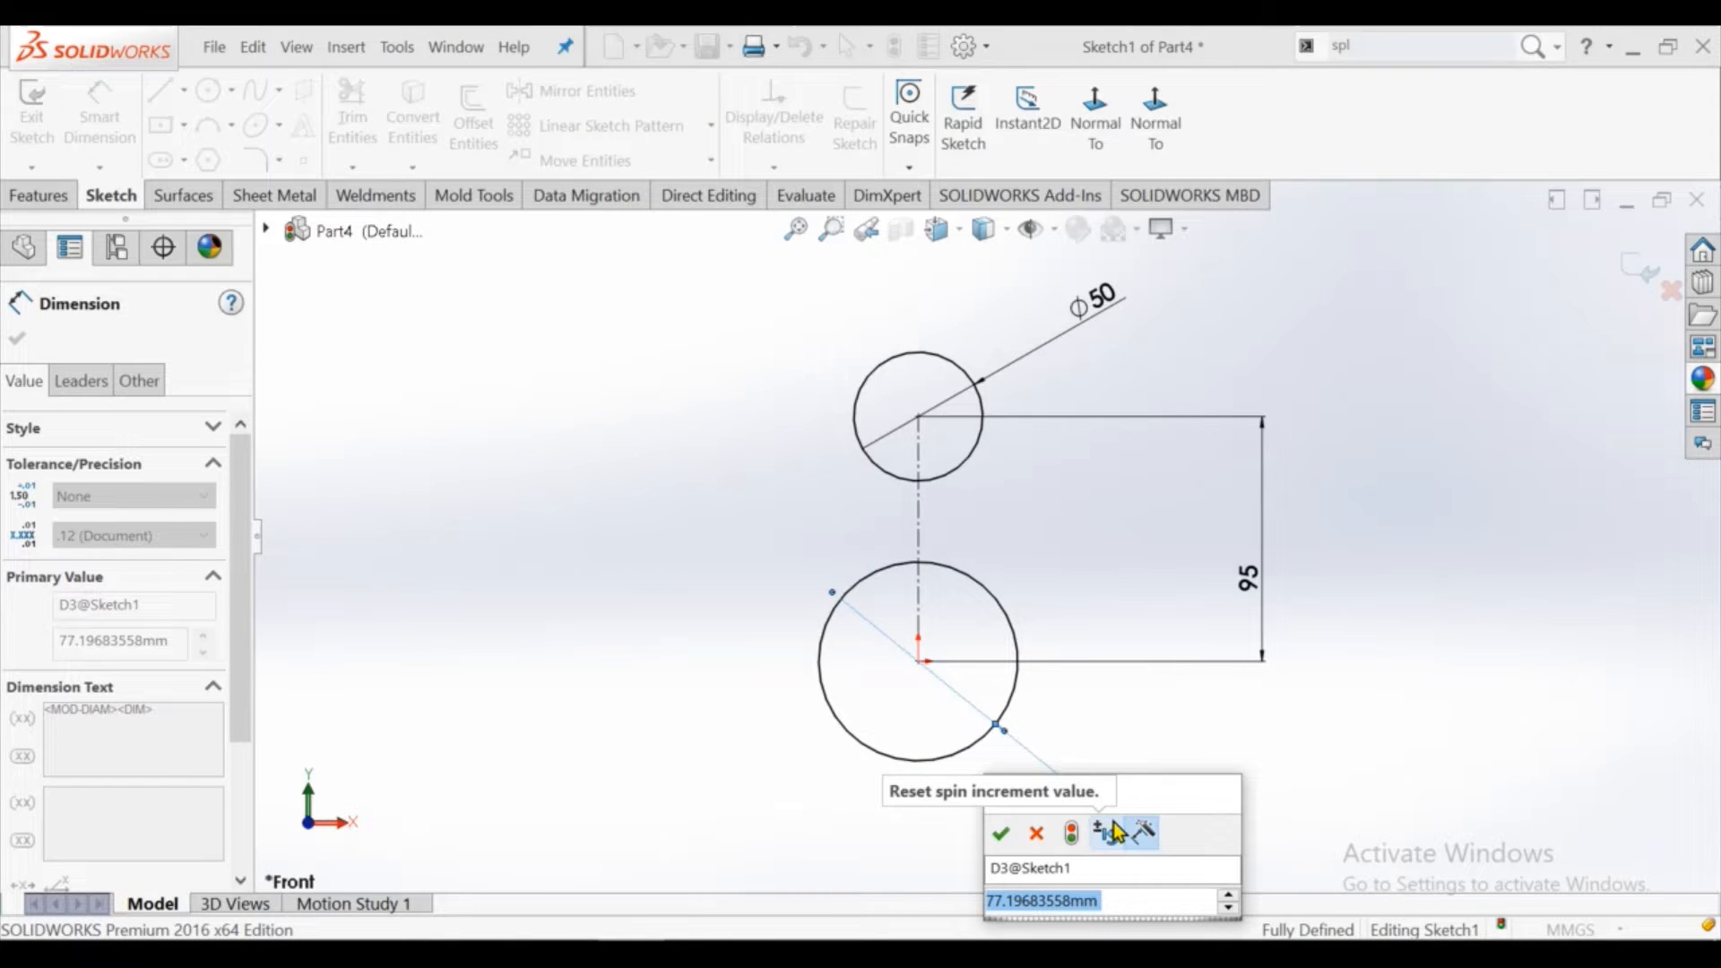
{"action": "type", "text": "100"}
{"action": "key", "text": "Return"}
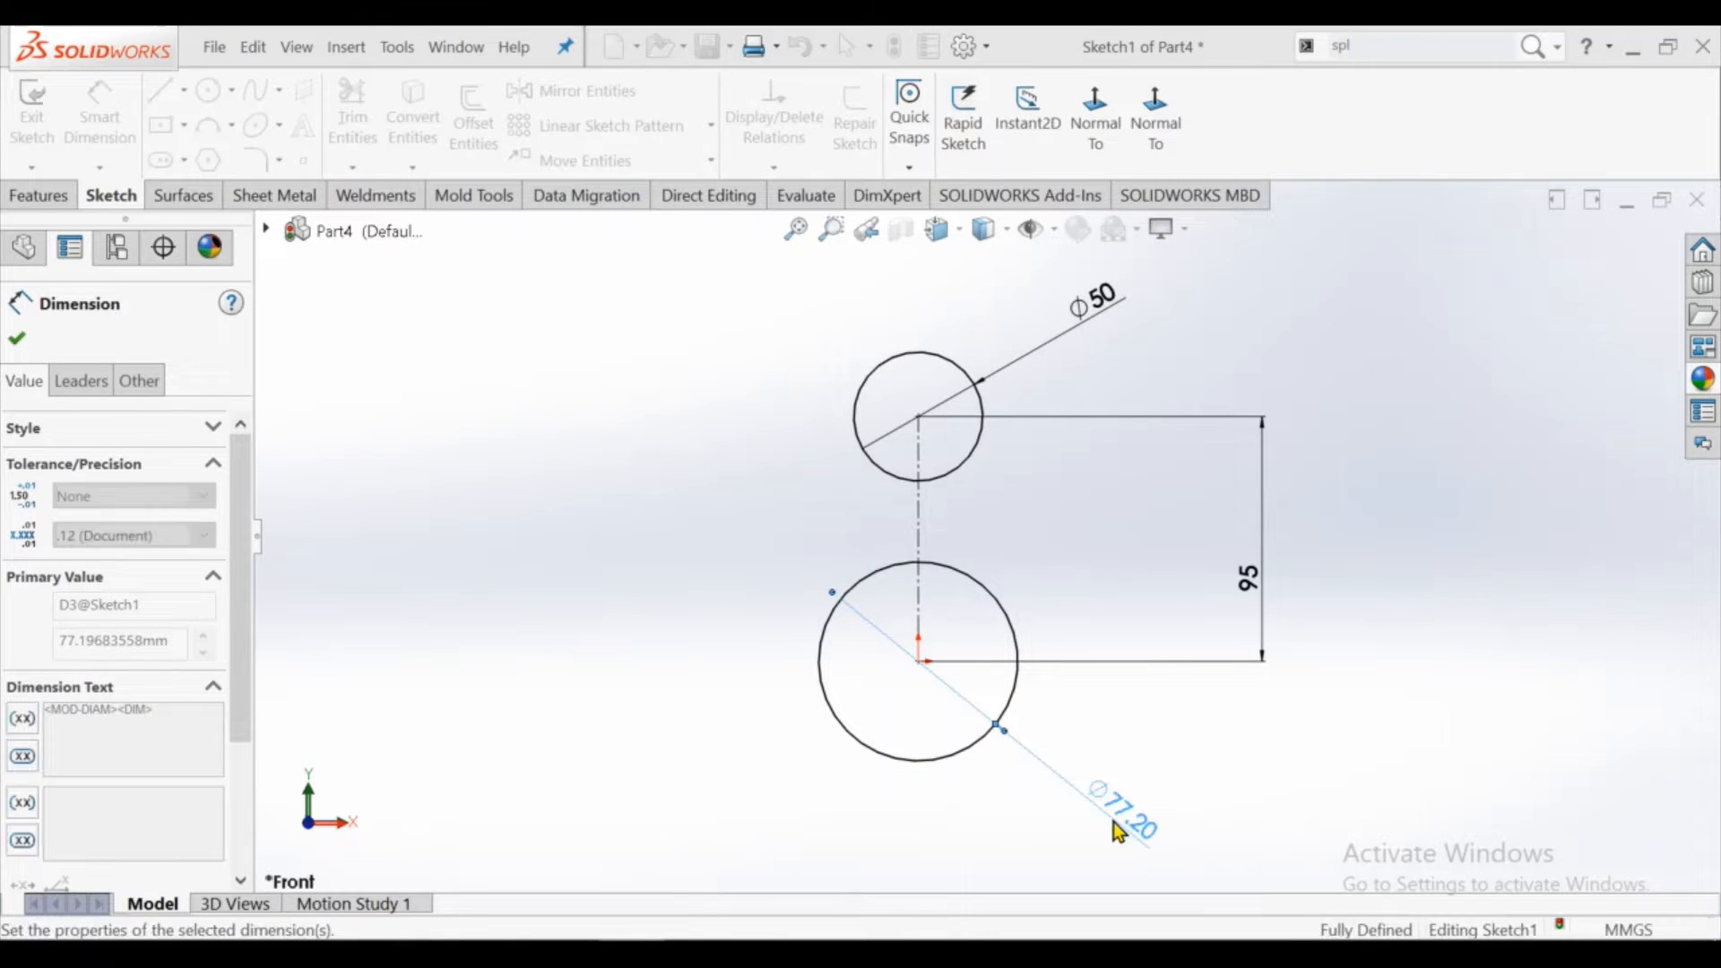
{"action": "right_click", "coordinate": [662, 331]}
{"action": "left_click", "coordinate": [672, 397]}
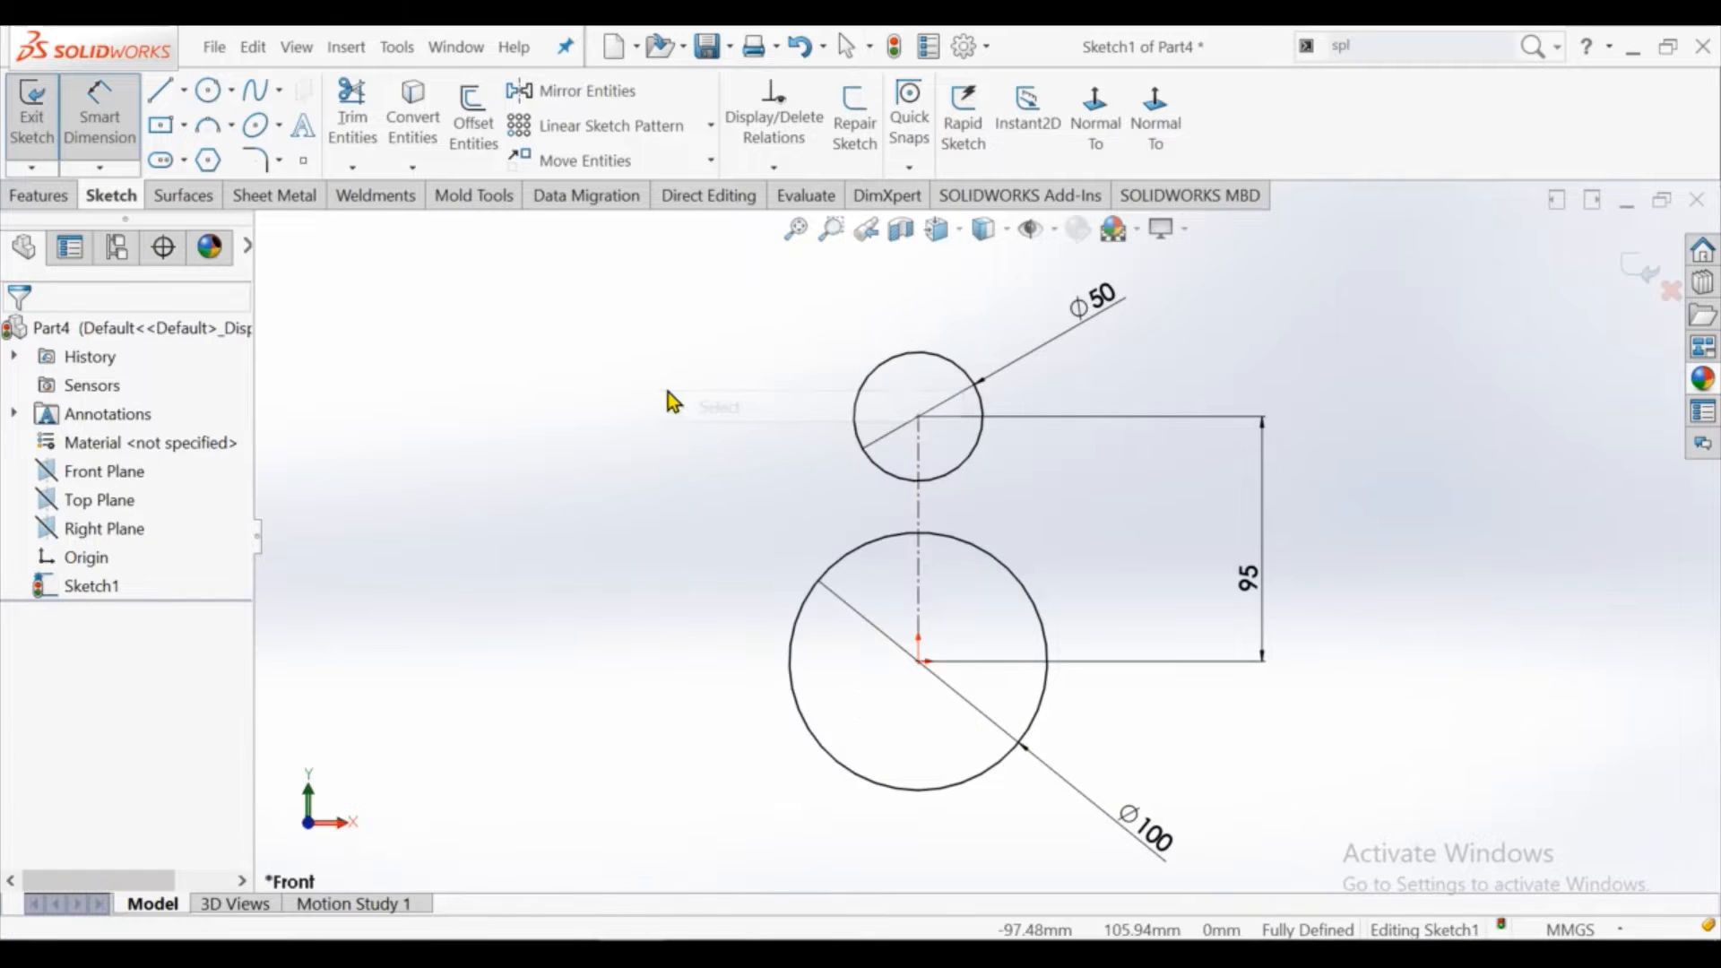
Draw a three-point arc of about 401 mm radius joining the left sides of the upper and lower circles, curving inward
{"action": "key", "text": "f"}
{"action": "scroll", "coordinate": [1029, 496], "scroll_direction": "up", "scroll_amount": 2}
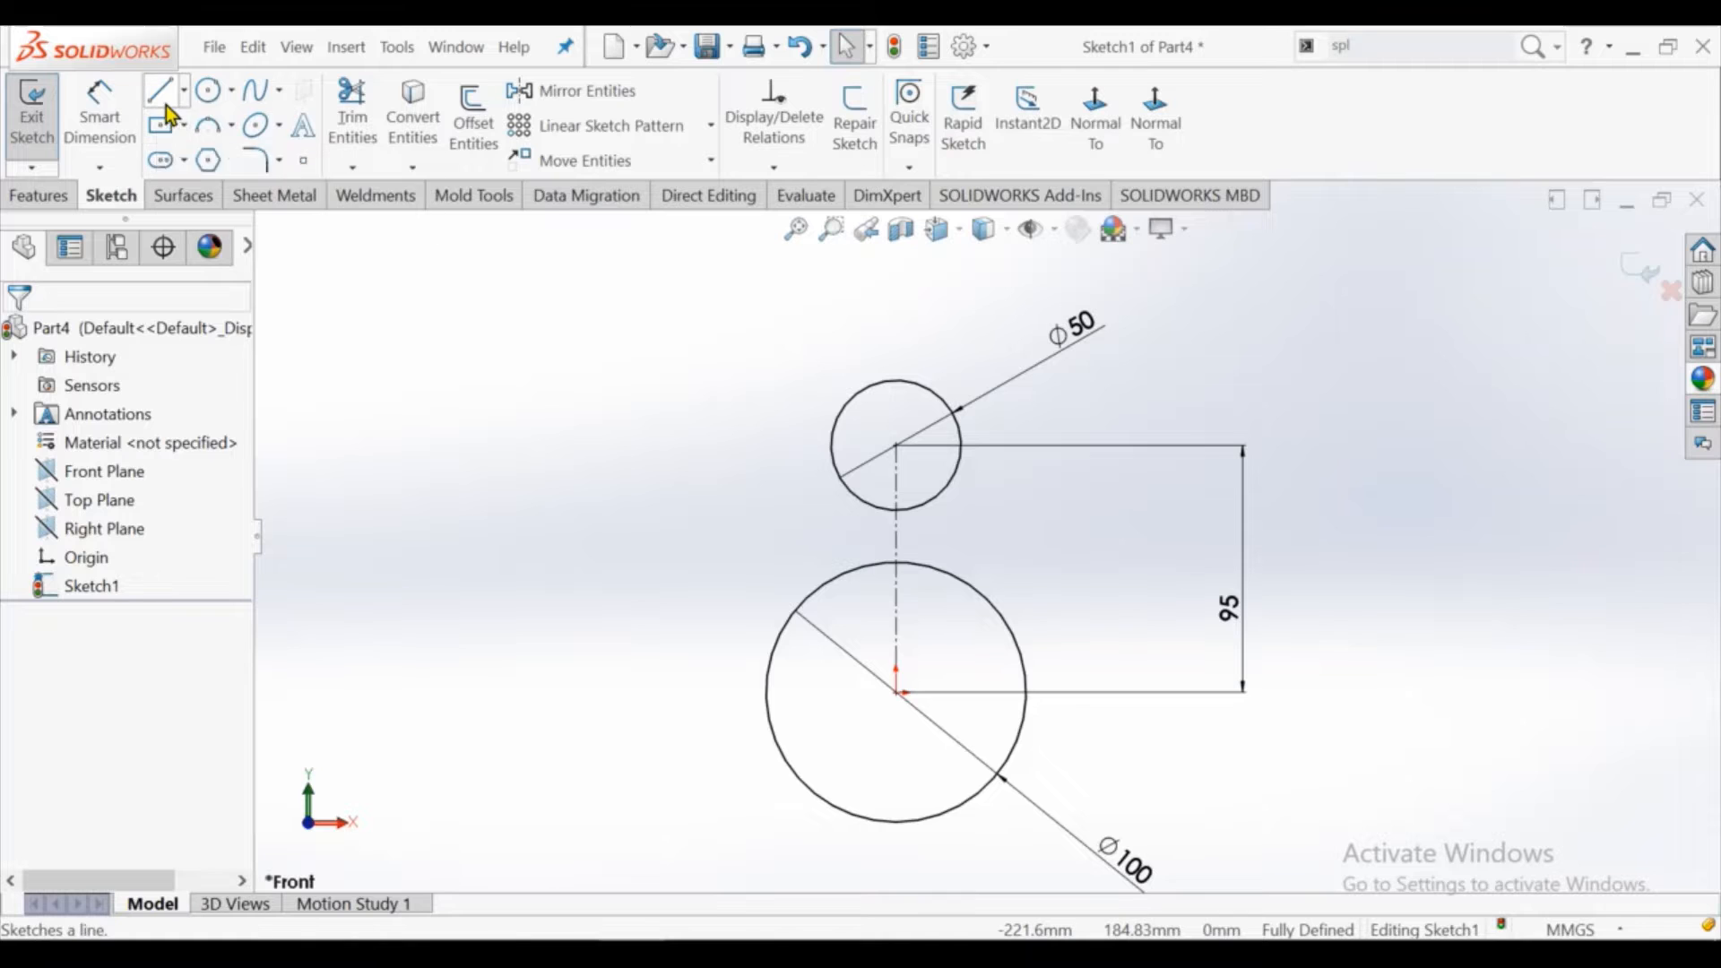
{"action": "left_click", "coordinate": [207, 125]}
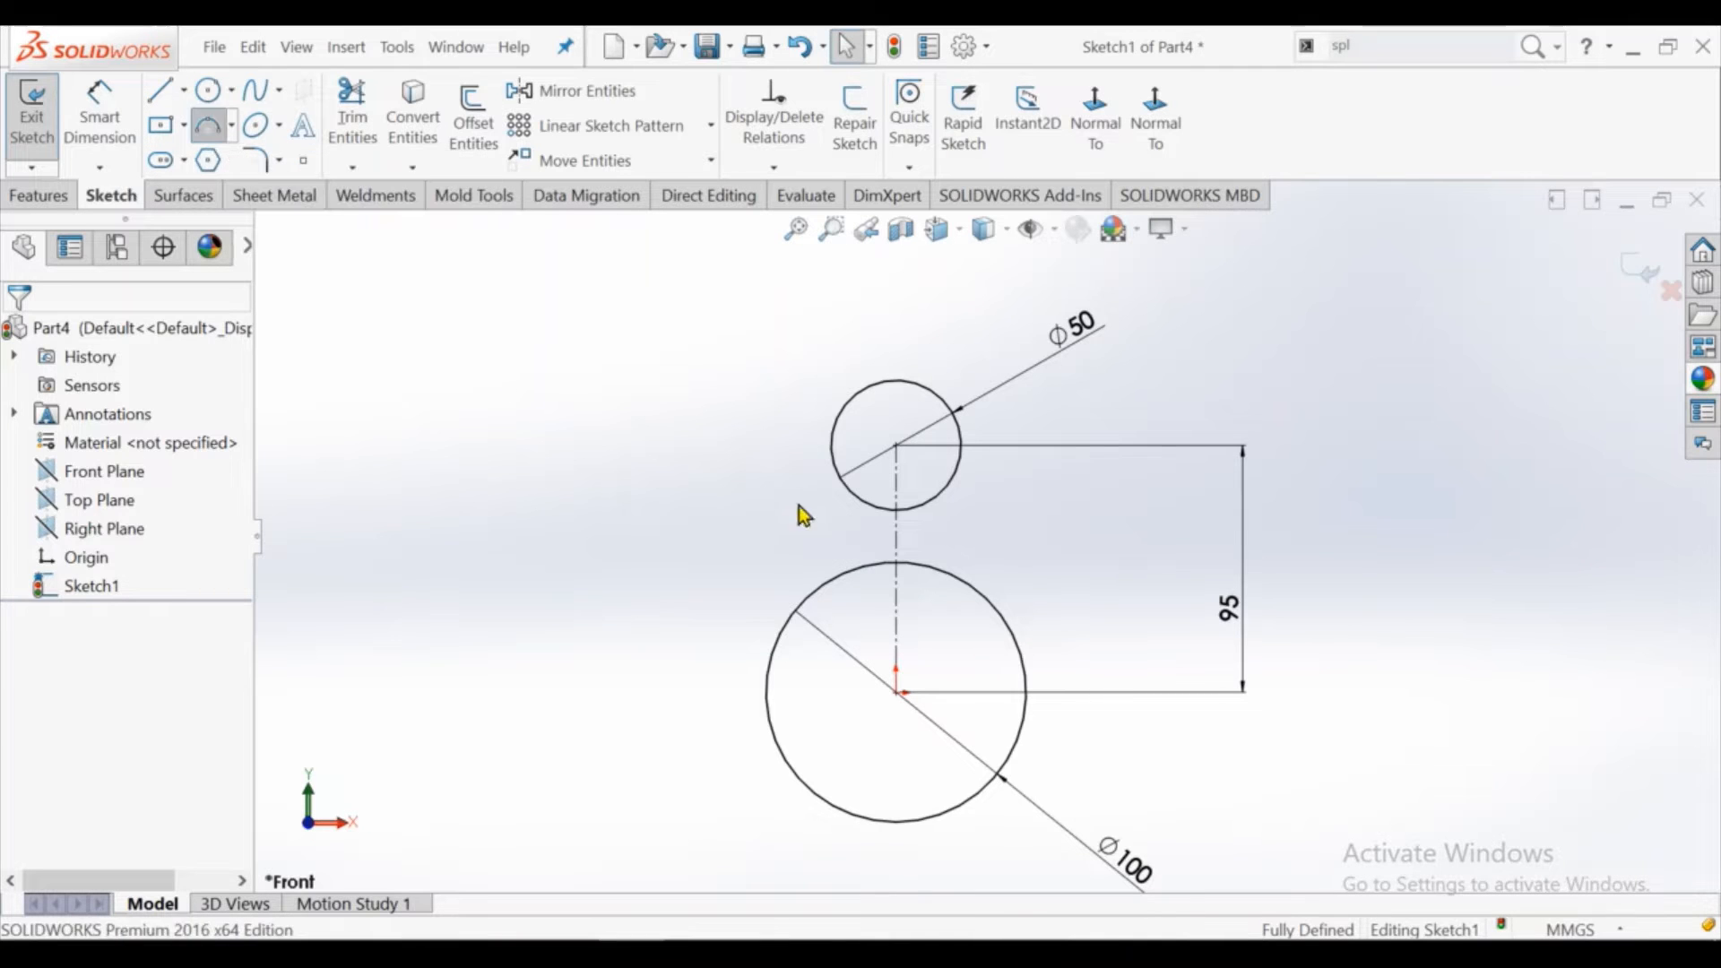
{"action": "left_click", "coordinate": [832, 430]}
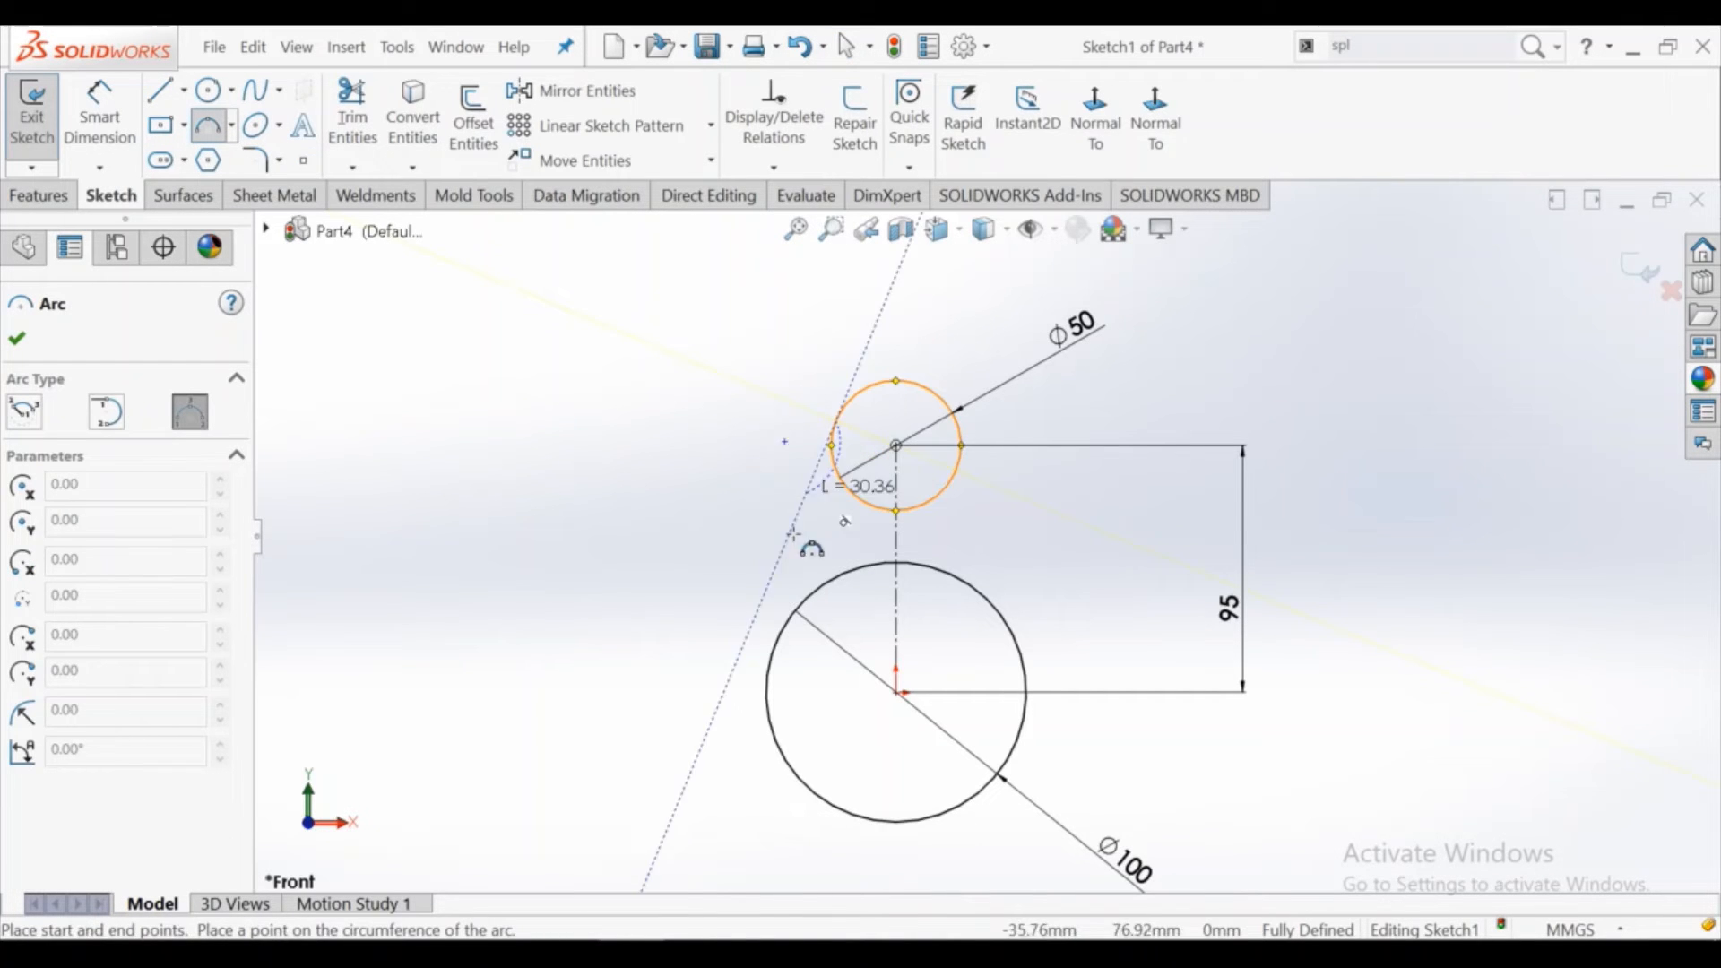
{"action": "left_click", "coordinate": [767, 665]}
{"action": "left_click", "coordinate": [810, 550]}
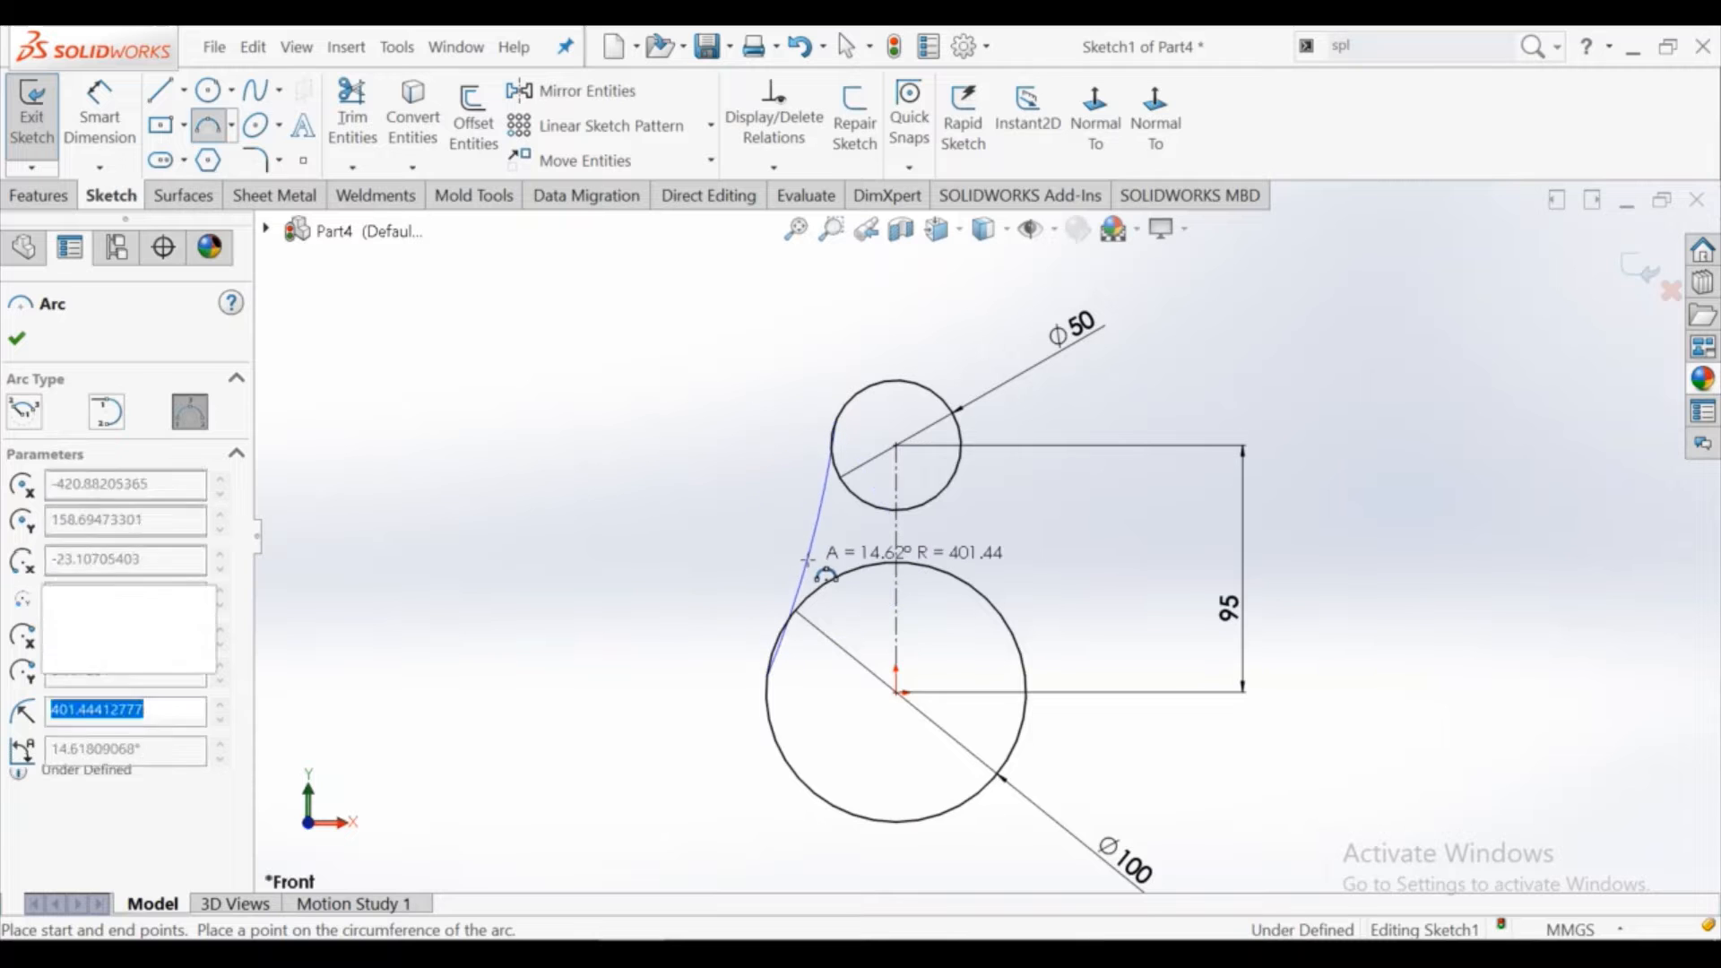
{"action": "right_click", "coordinate": [838, 566]}
{"action": "key", "text": "Escape"}
Dimension the connecting arc and set its radius to 145 mm
{"action": "left_click", "coordinate": [100, 112]}
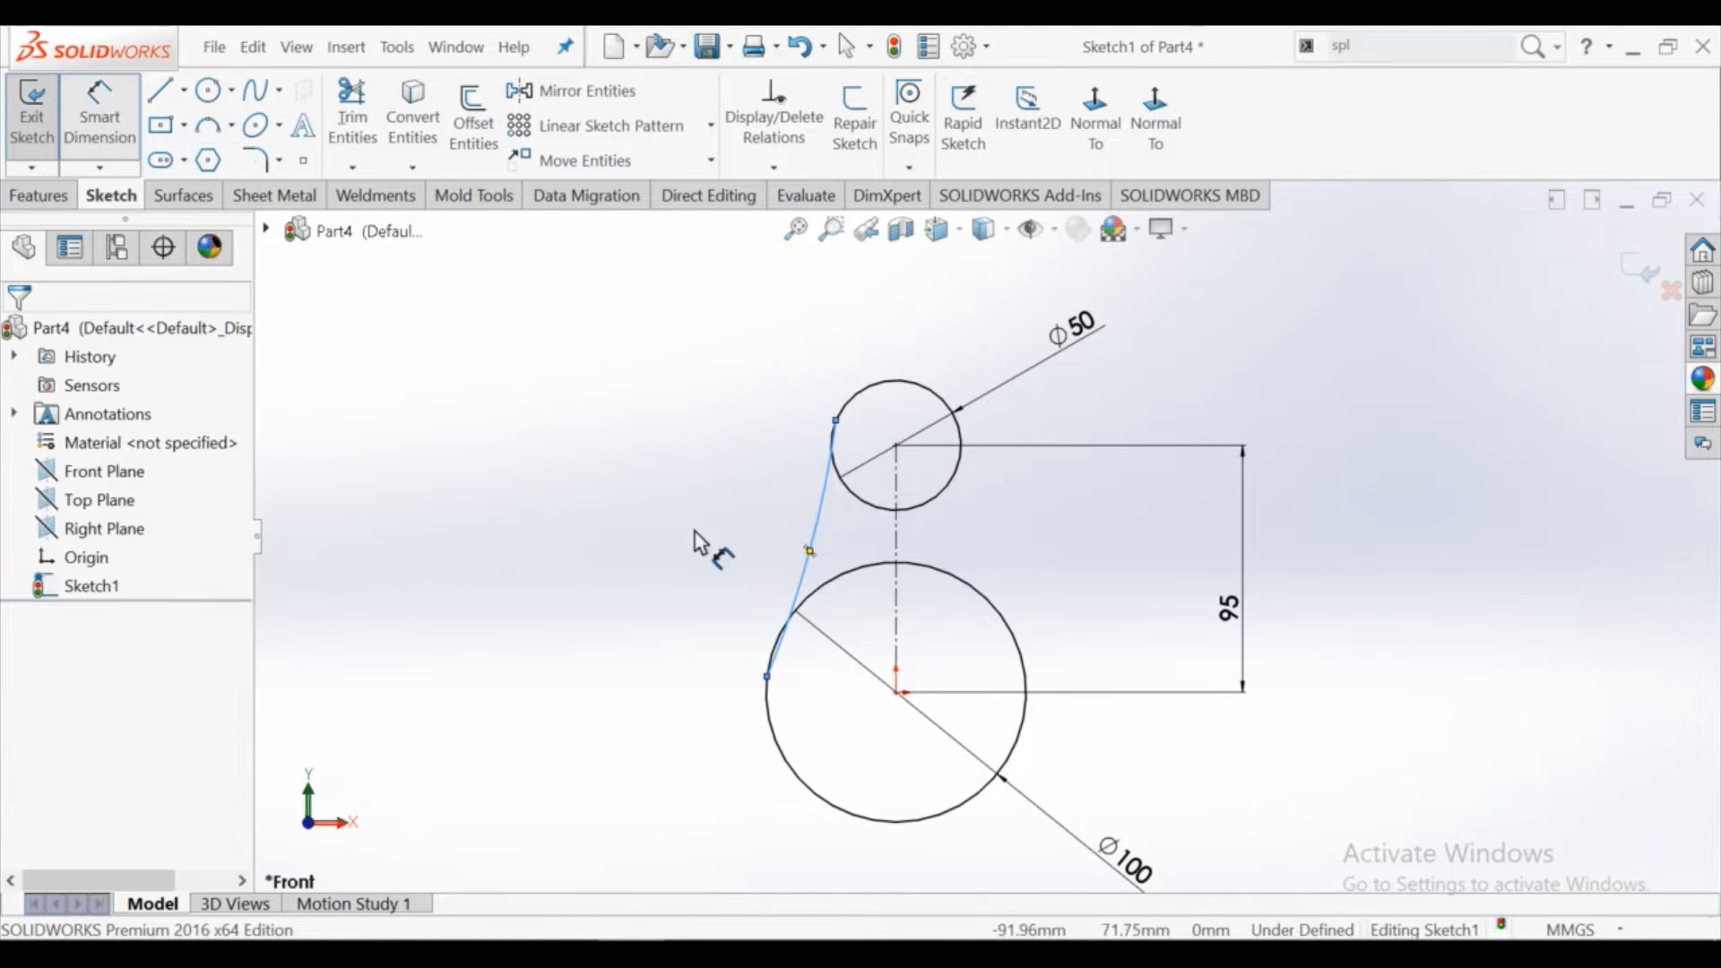
{"action": "left_click", "coordinate": [825, 516]}
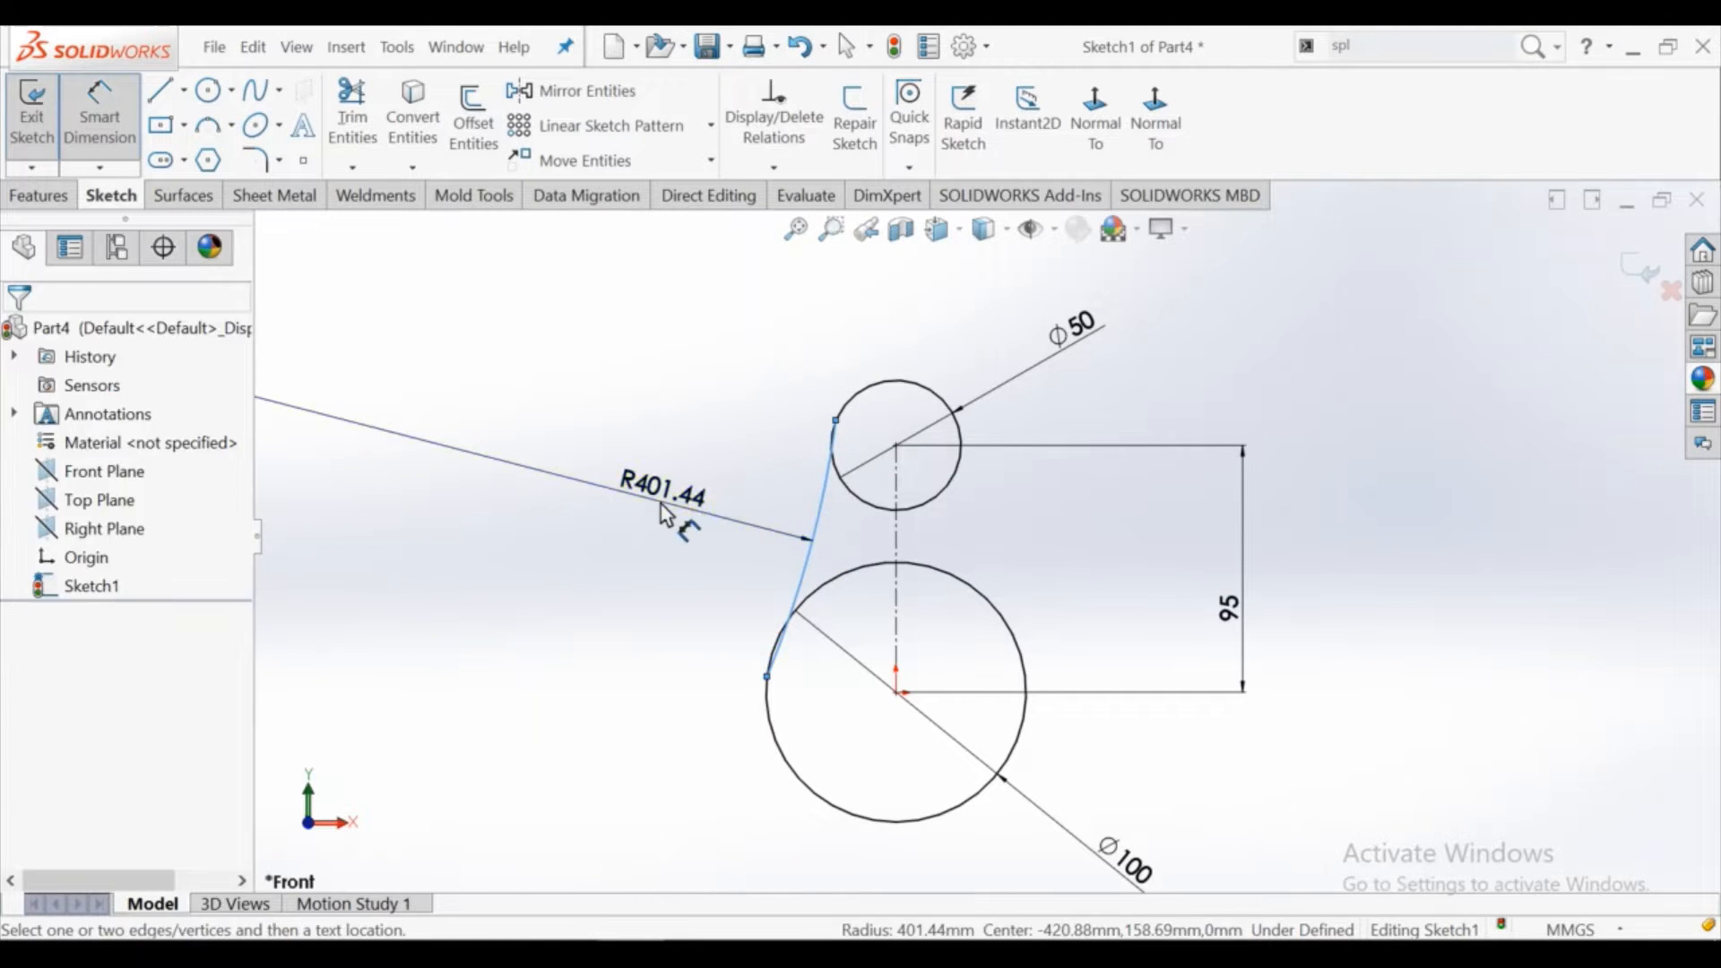
{"action": "left_click", "coordinate": [662, 515]}
{"action": "type", "text": "1"}
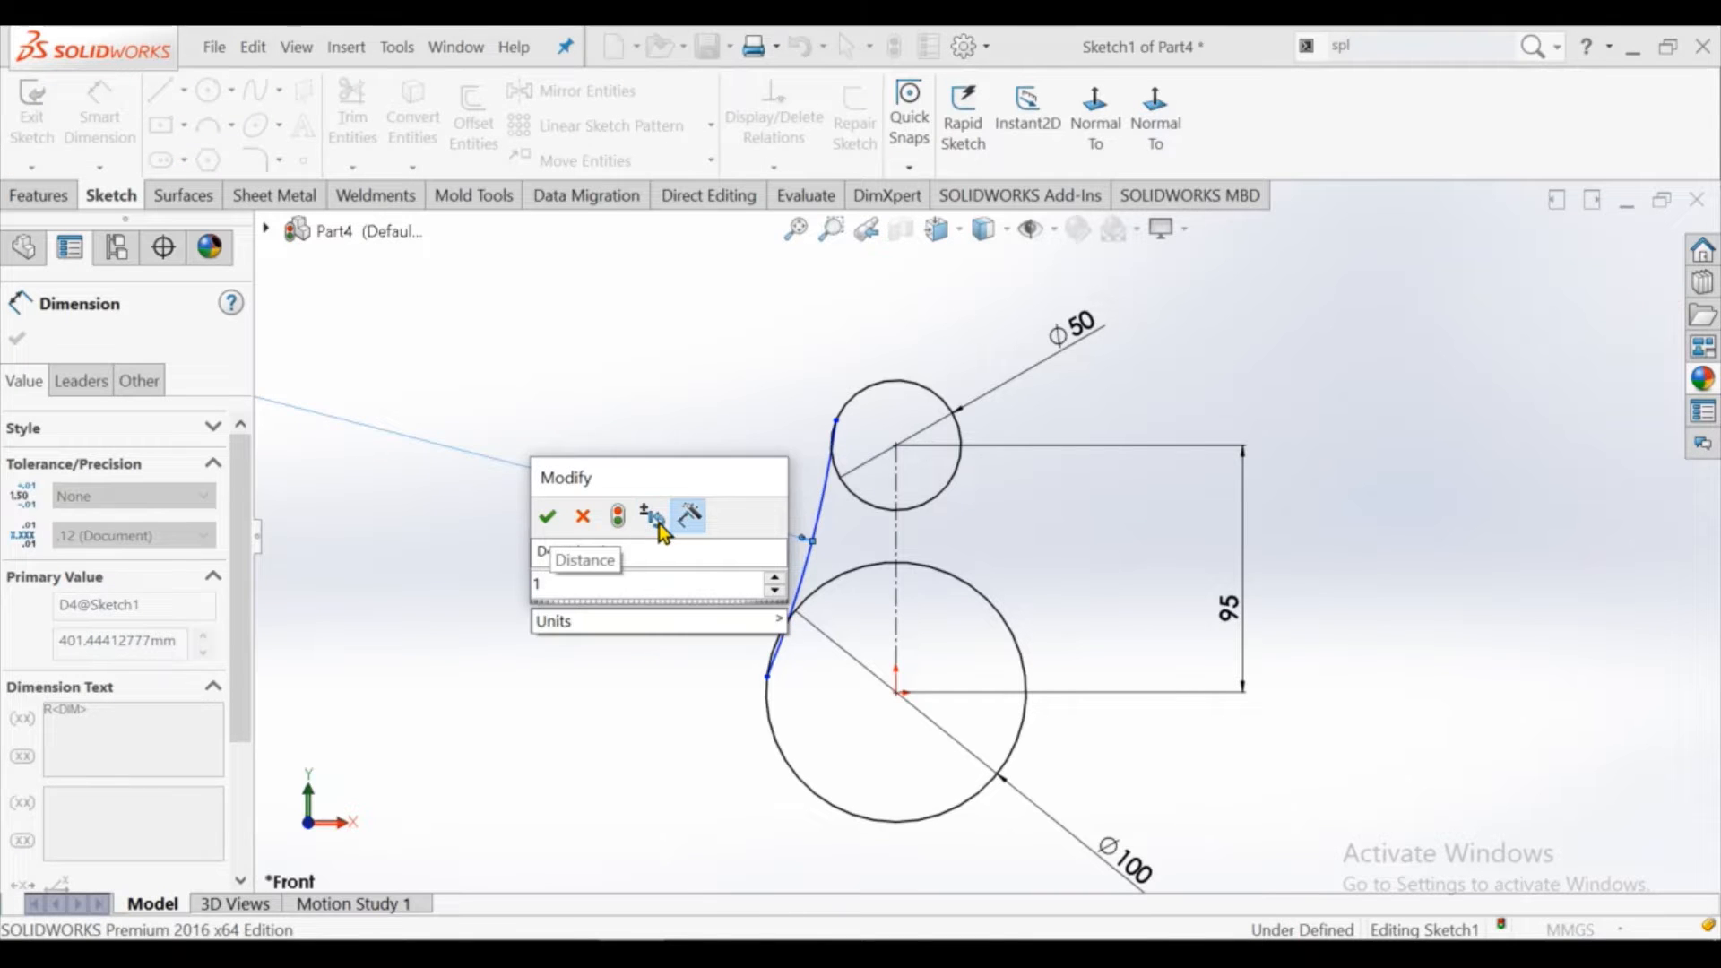
{"action": "type", "text": "45"}
{"action": "key", "text": "Return"}
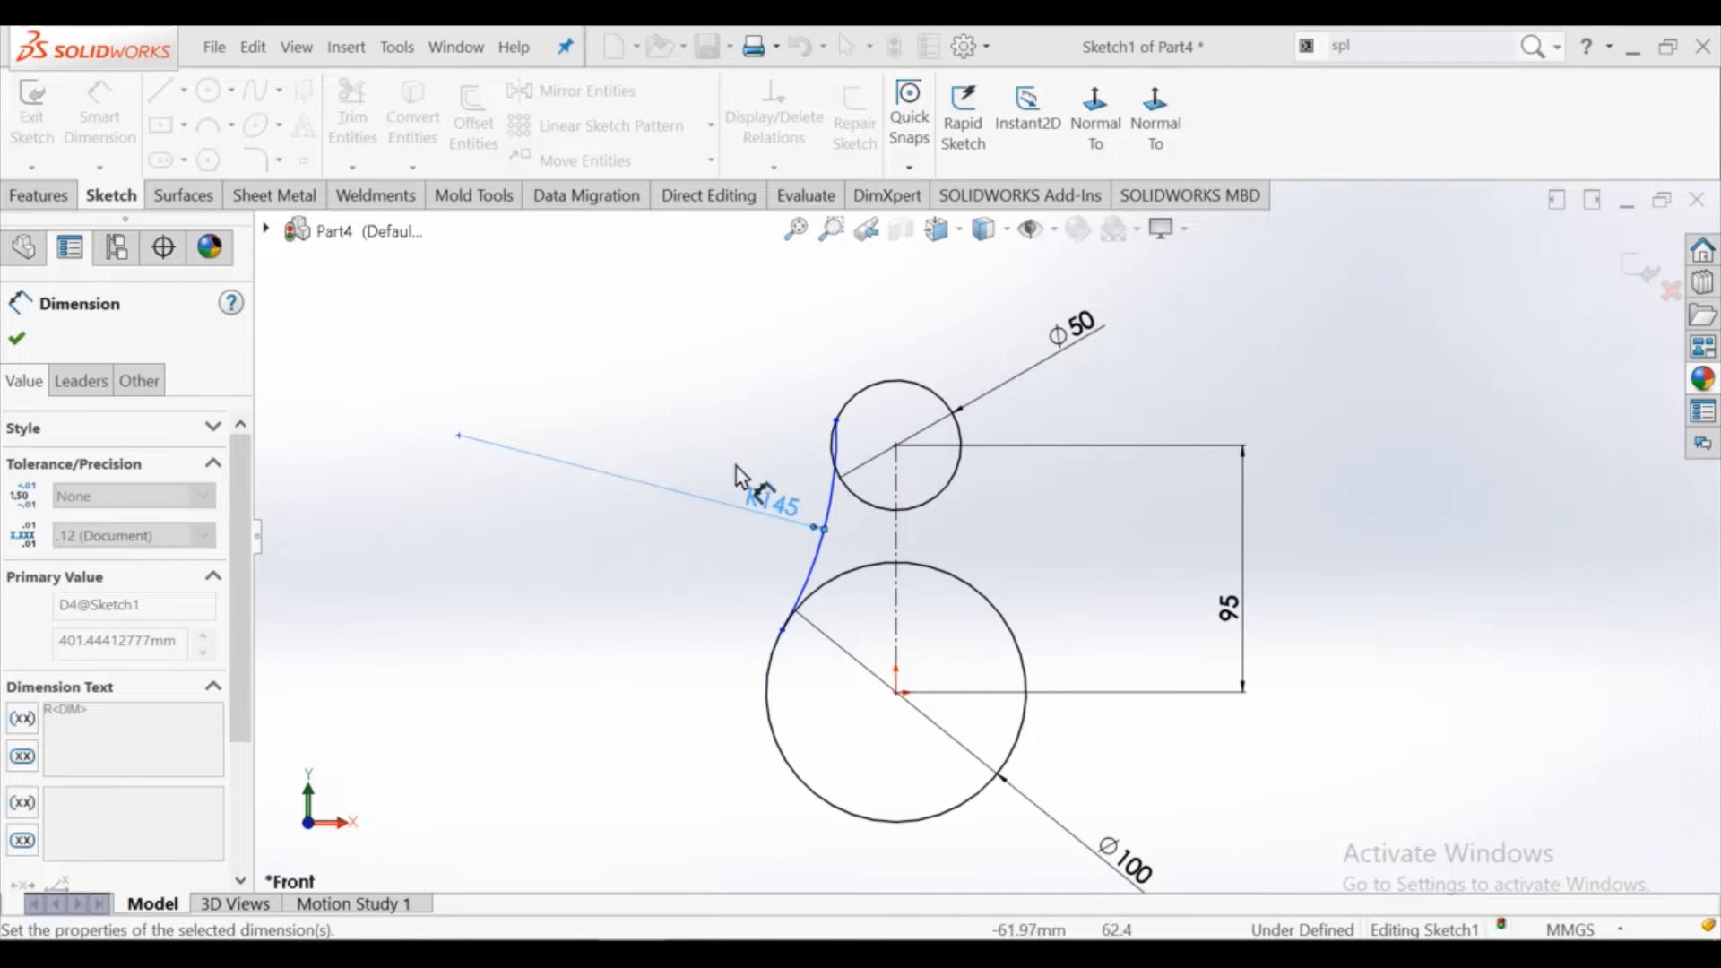
{"action": "right_click", "coordinate": [717, 331]}
{"action": "left_click", "coordinate": [784, 405]}
Make the 145 mm radius arc tangent to both the upper and the lower circle
{"action": "scroll", "coordinate": [814, 422], "scroll_direction": "down", "scroll_amount": 2}
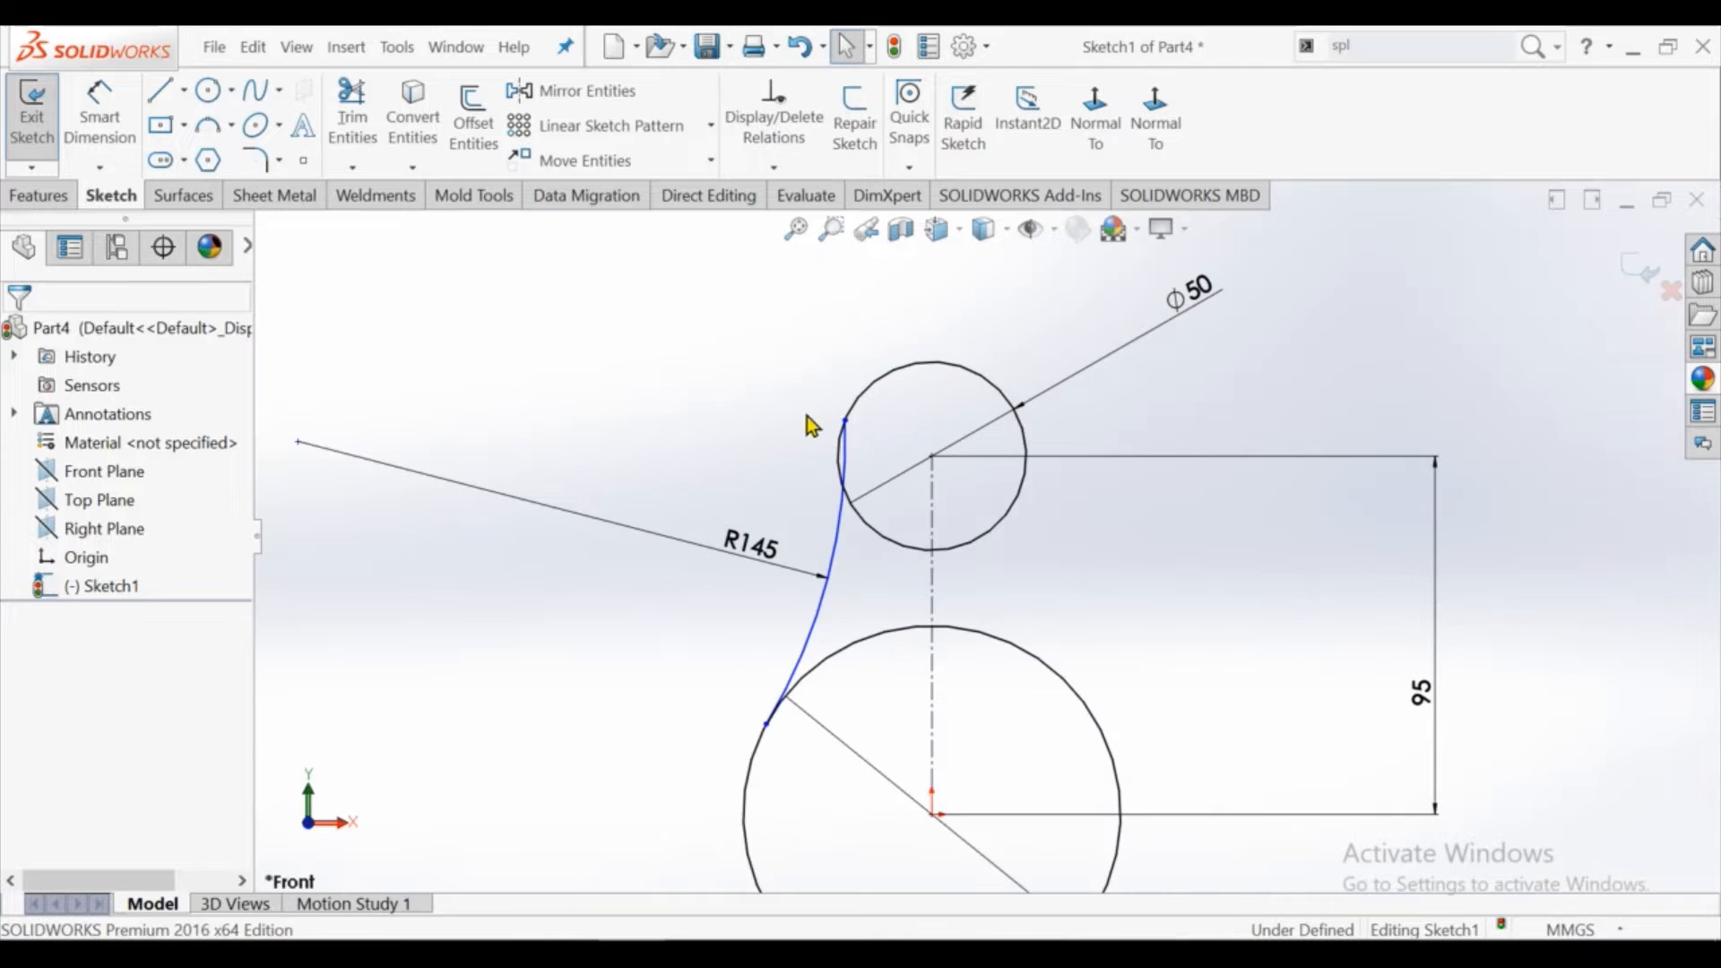
{"action": "left_click", "coordinate": [848, 509]}
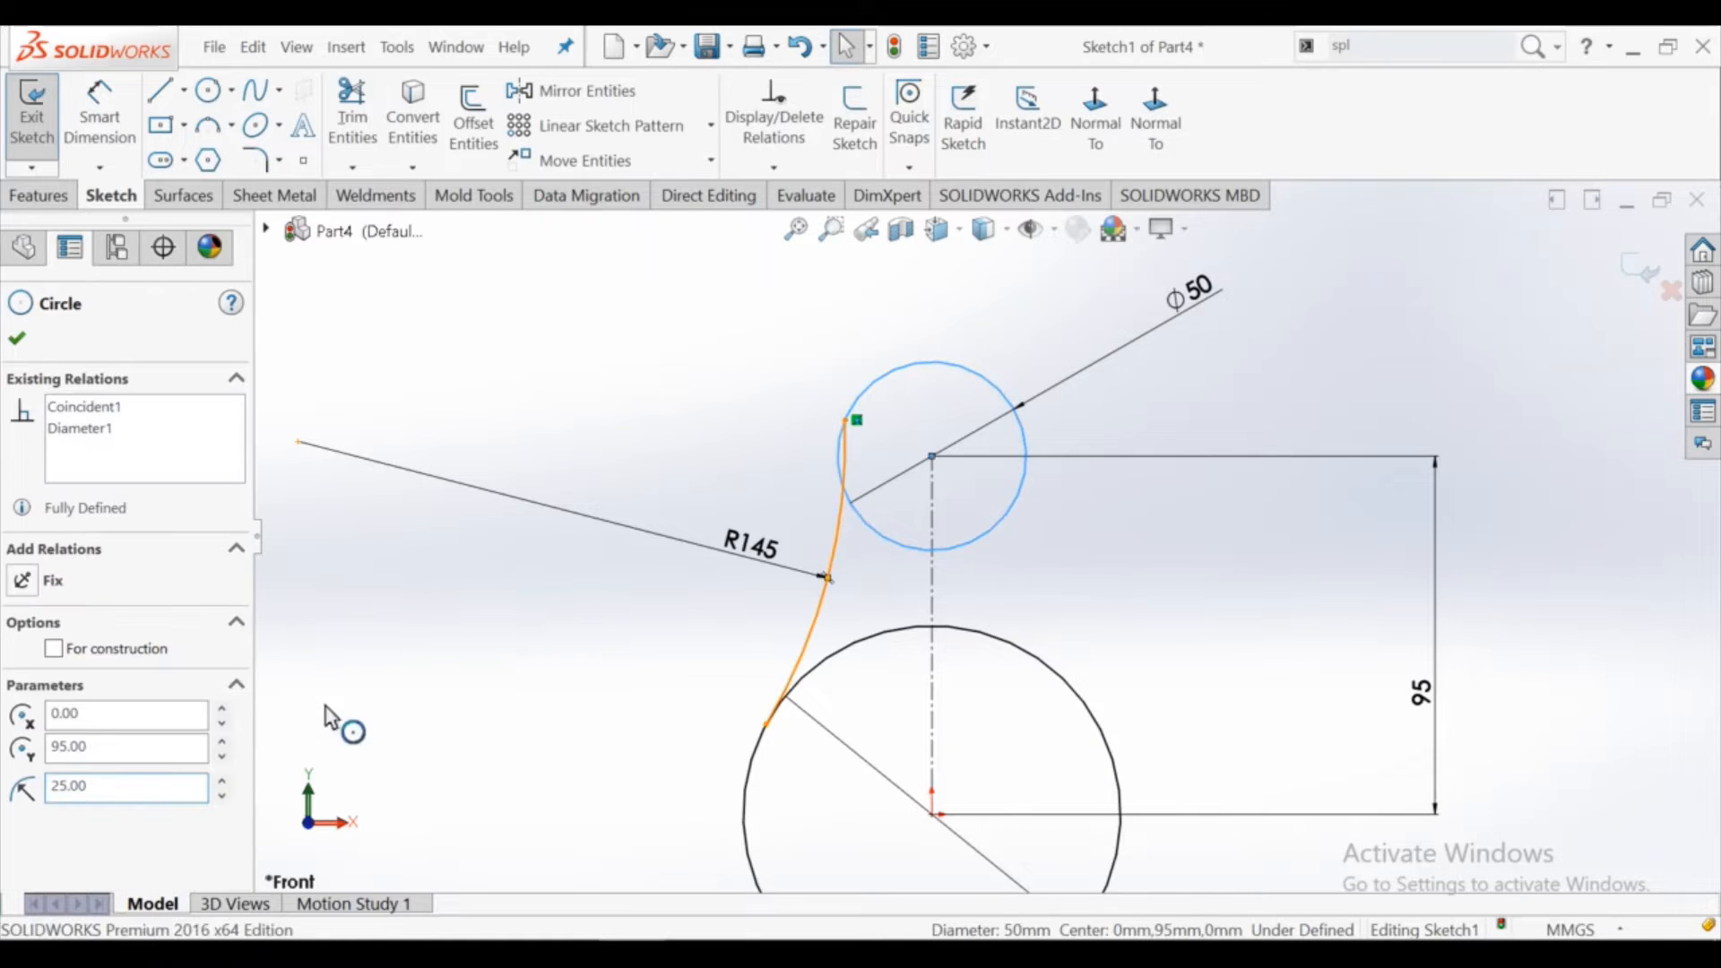
{"action": "left_click", "coordinate": [67, 719]}
{"action": "left_click", "coordinate": [518, 662]}
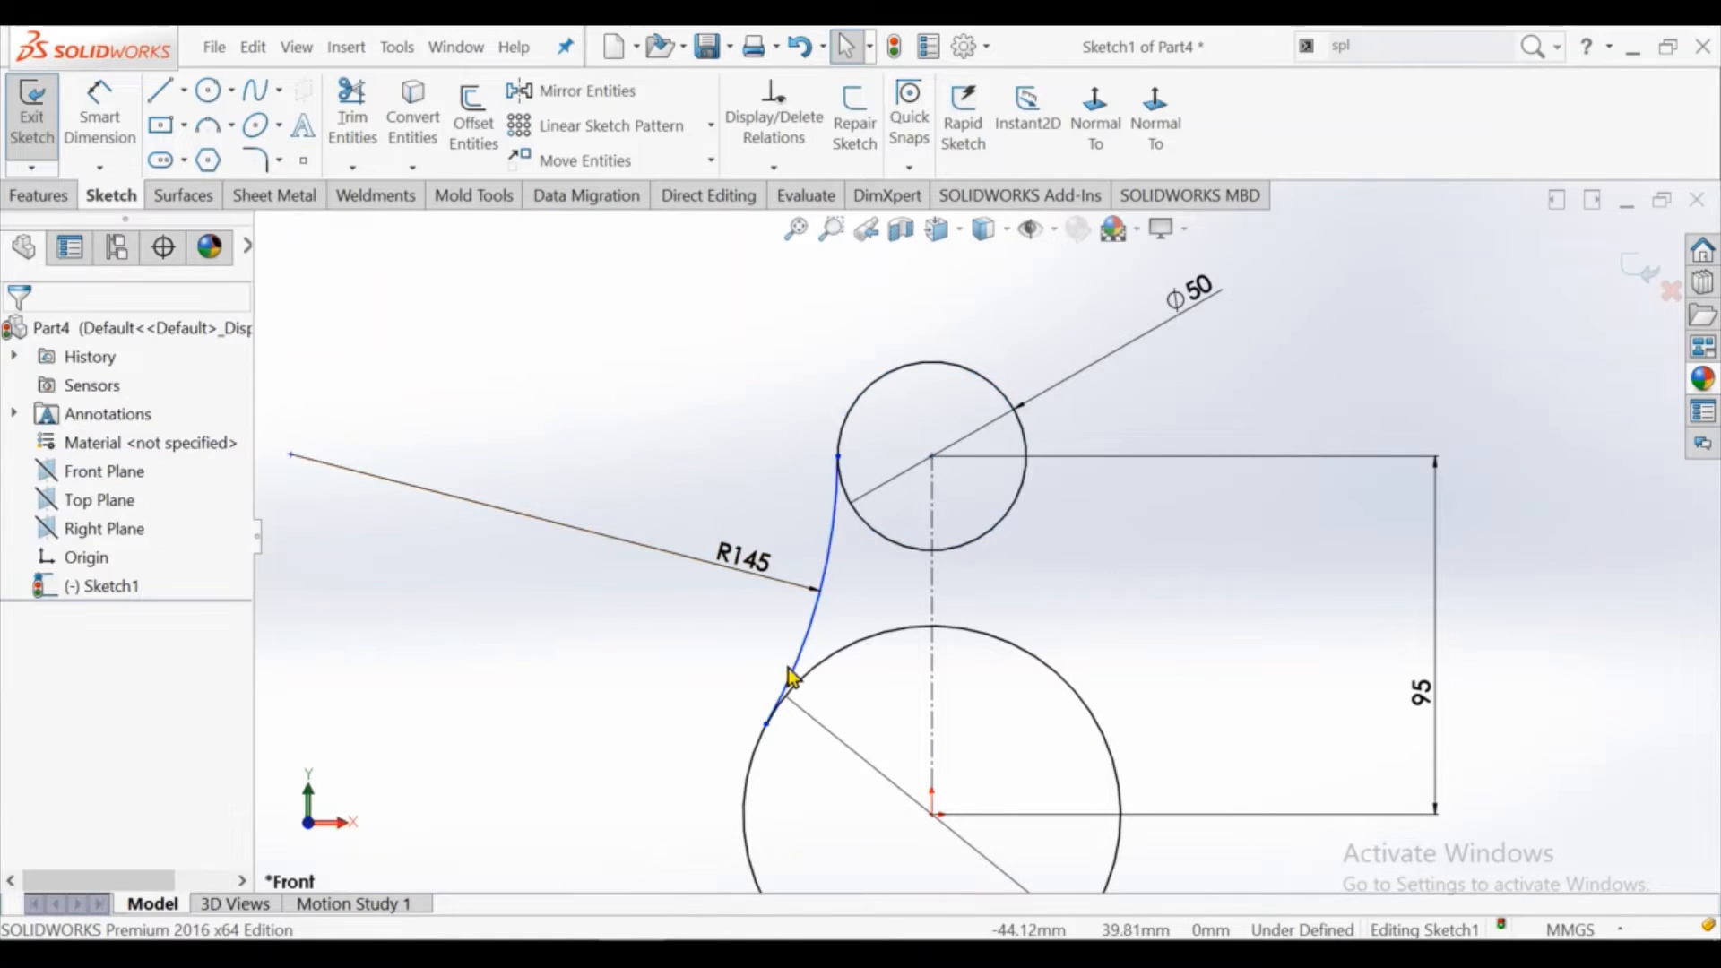
{"action": "left_click", "coordinate": [782, 725]}
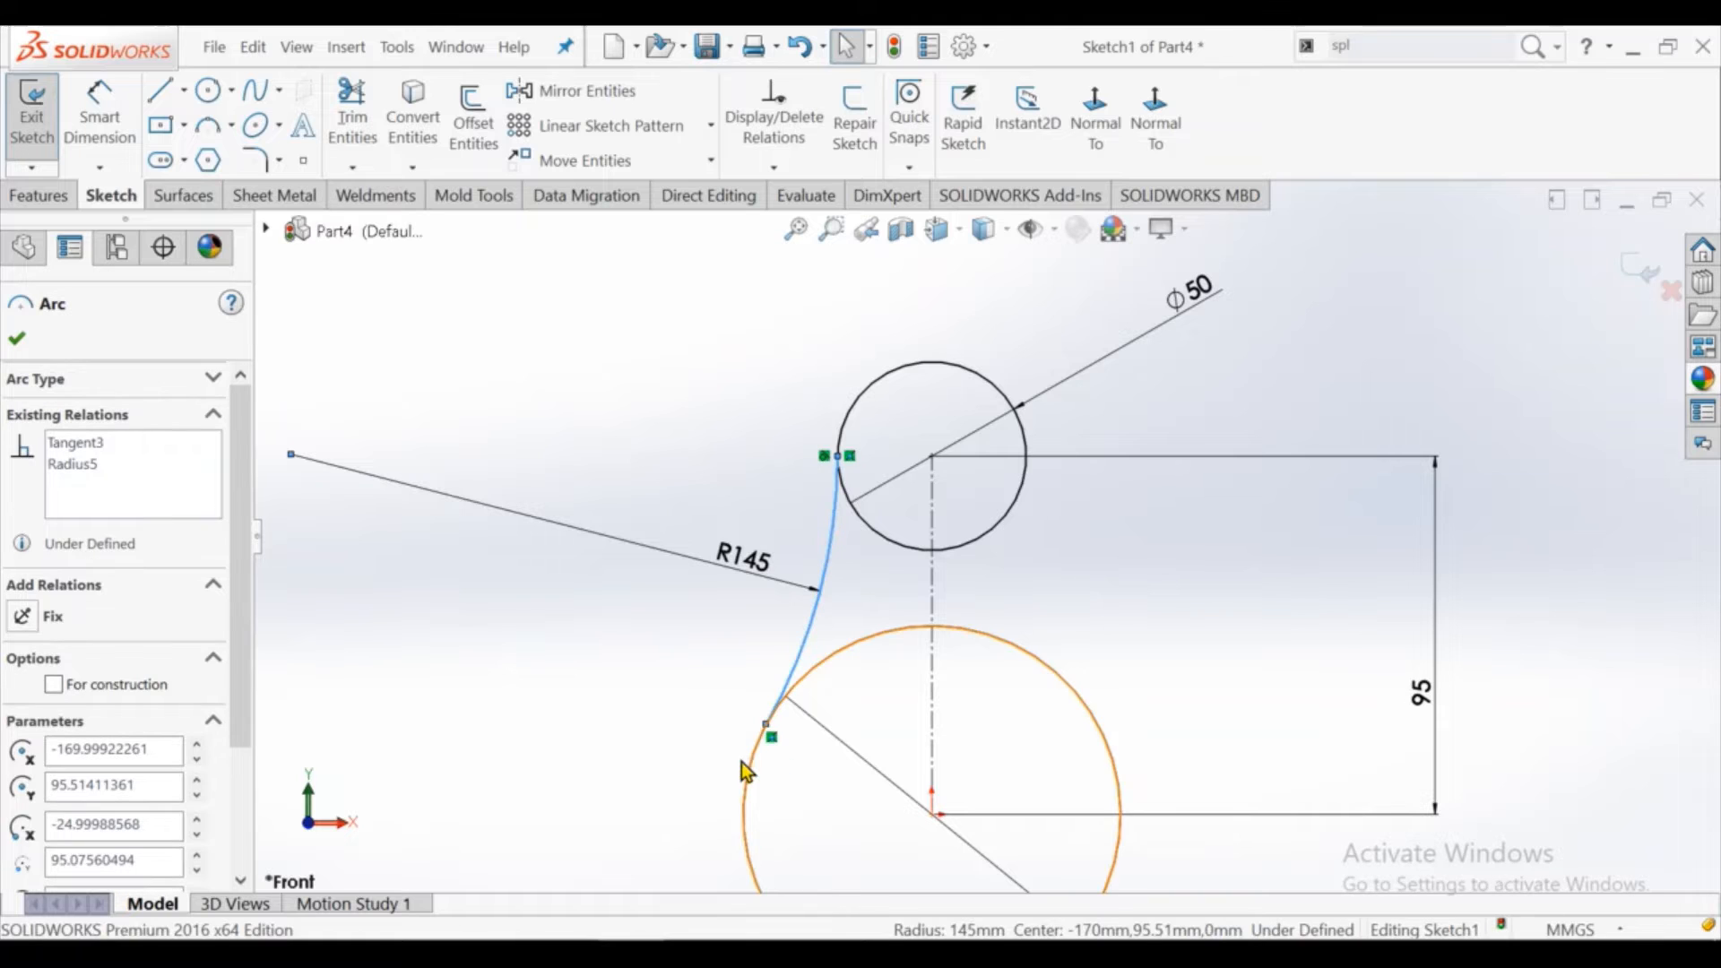
{"action": "left_click", "coordinate": [756, 767], "text": "ctrl"}
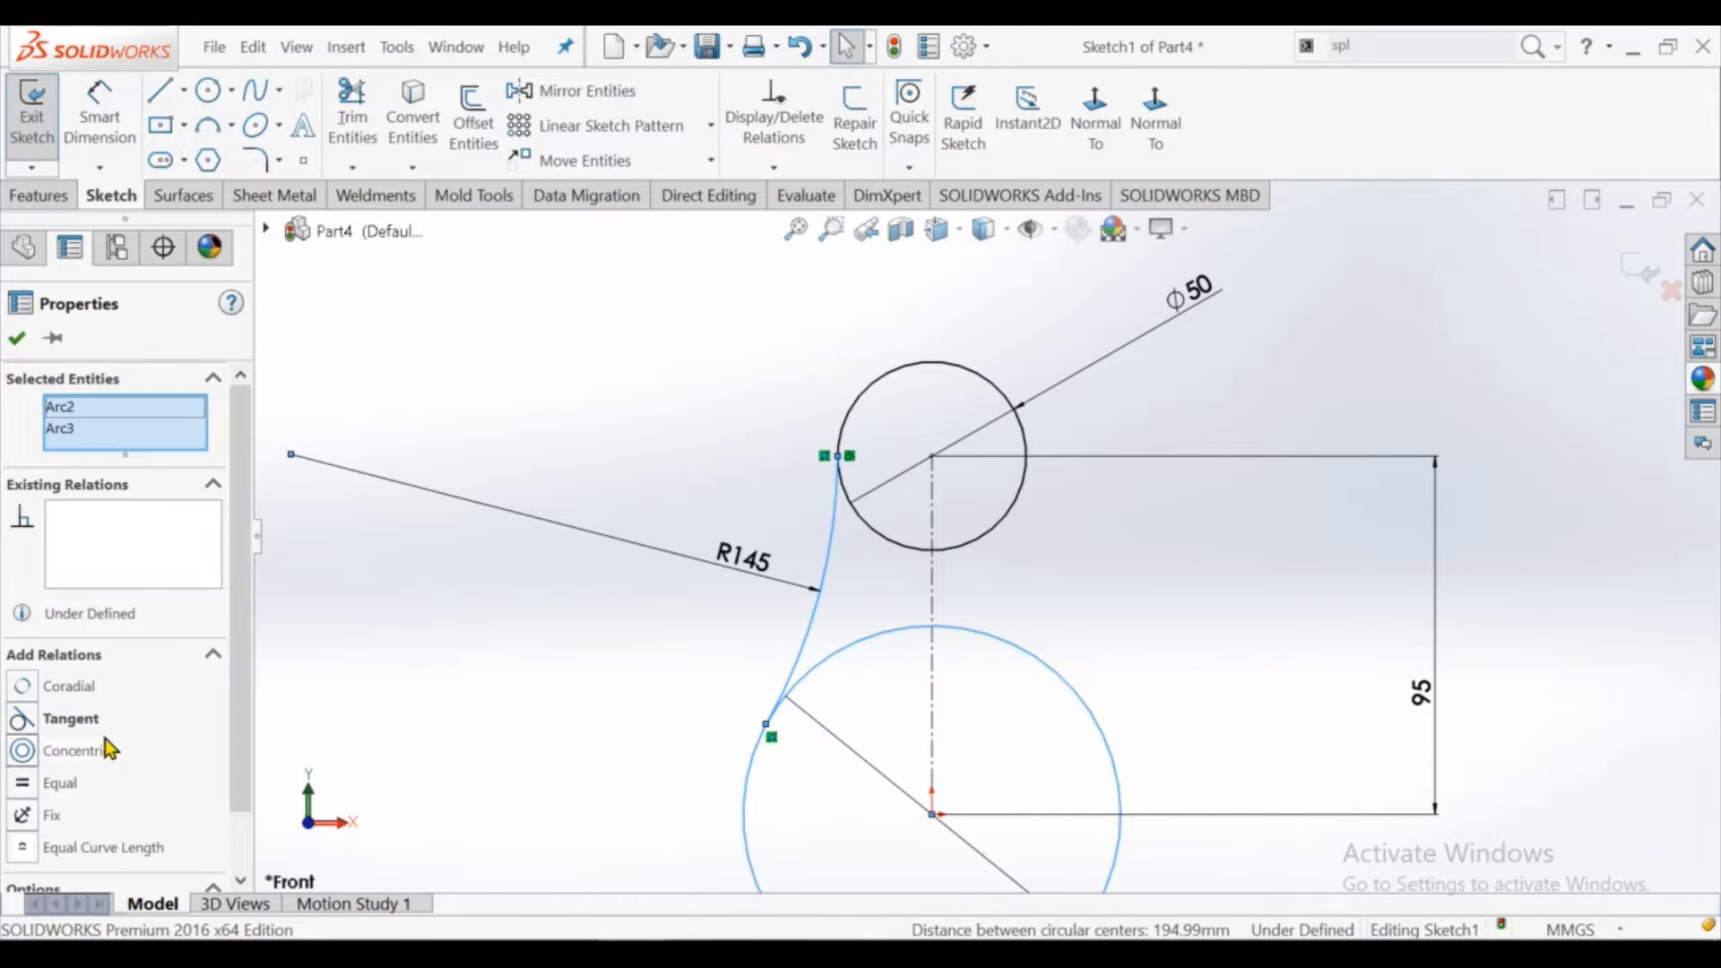
{"action": "left_click", "coordinate": [67, 717]}
{"action": "left_click", "coordinate": [881, 723]}
Mirror the connecting arc about the vertical centerline, keeping the original
{"action": "scroll", "coordinate": [876, 714], "scroll_direction": "up", "scroll_amount": 3}
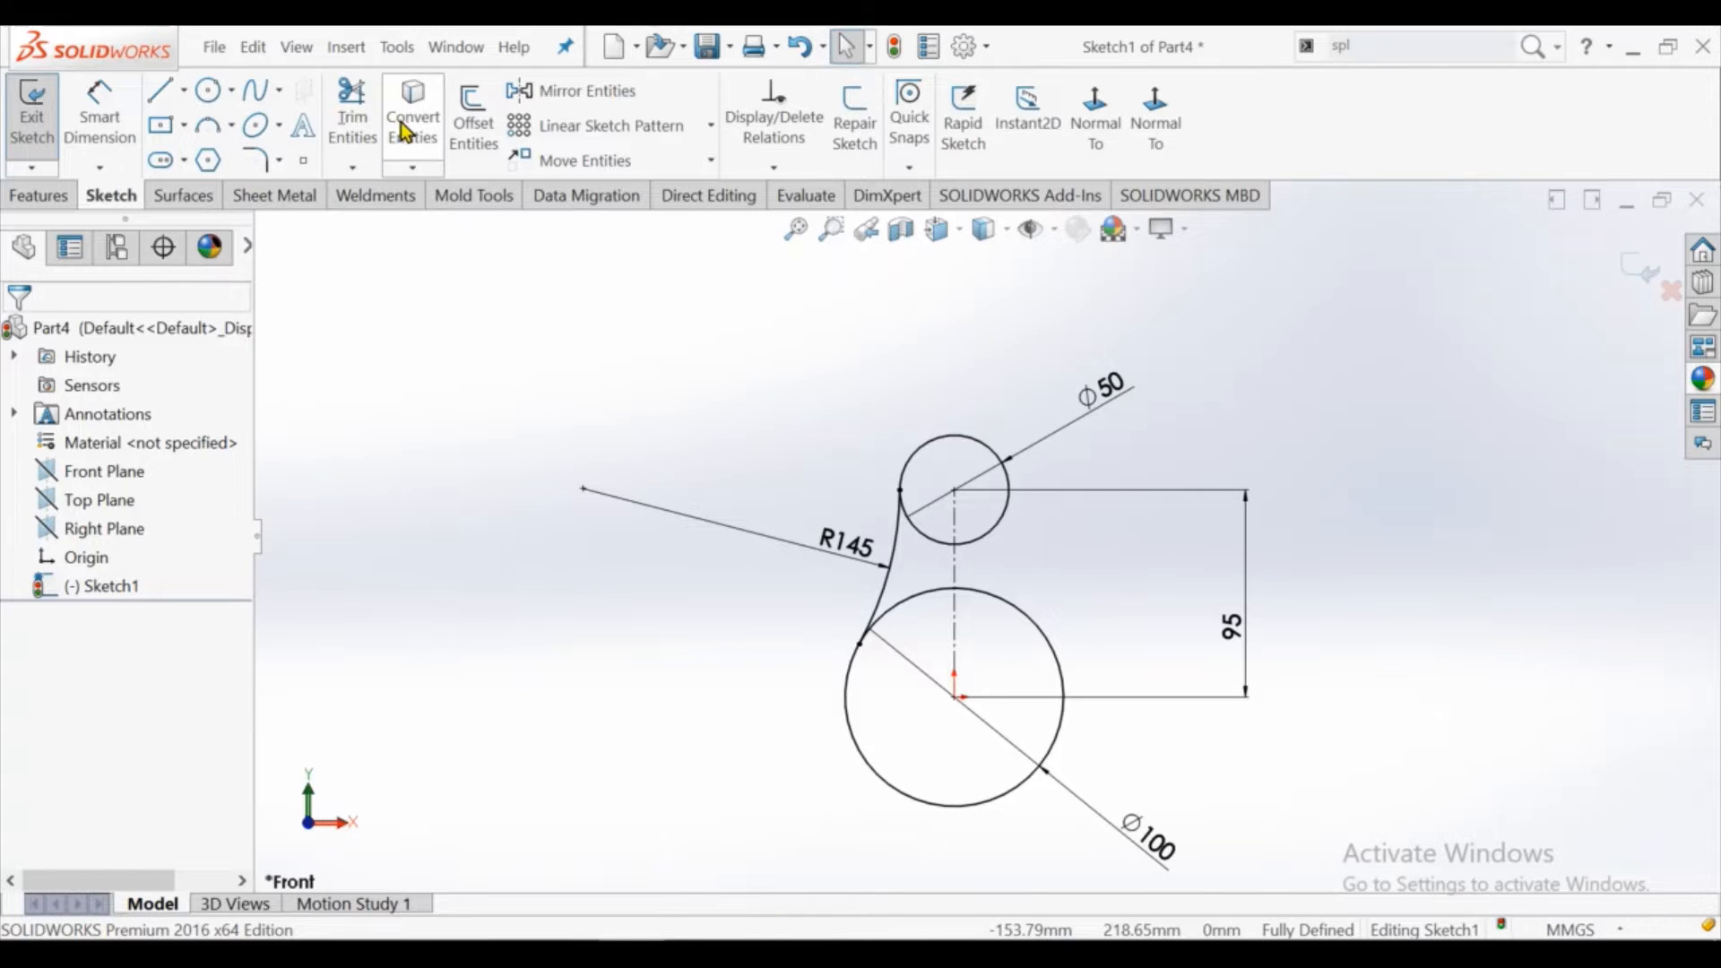
{"action": "left_click", "coordinate": [537, 93]}
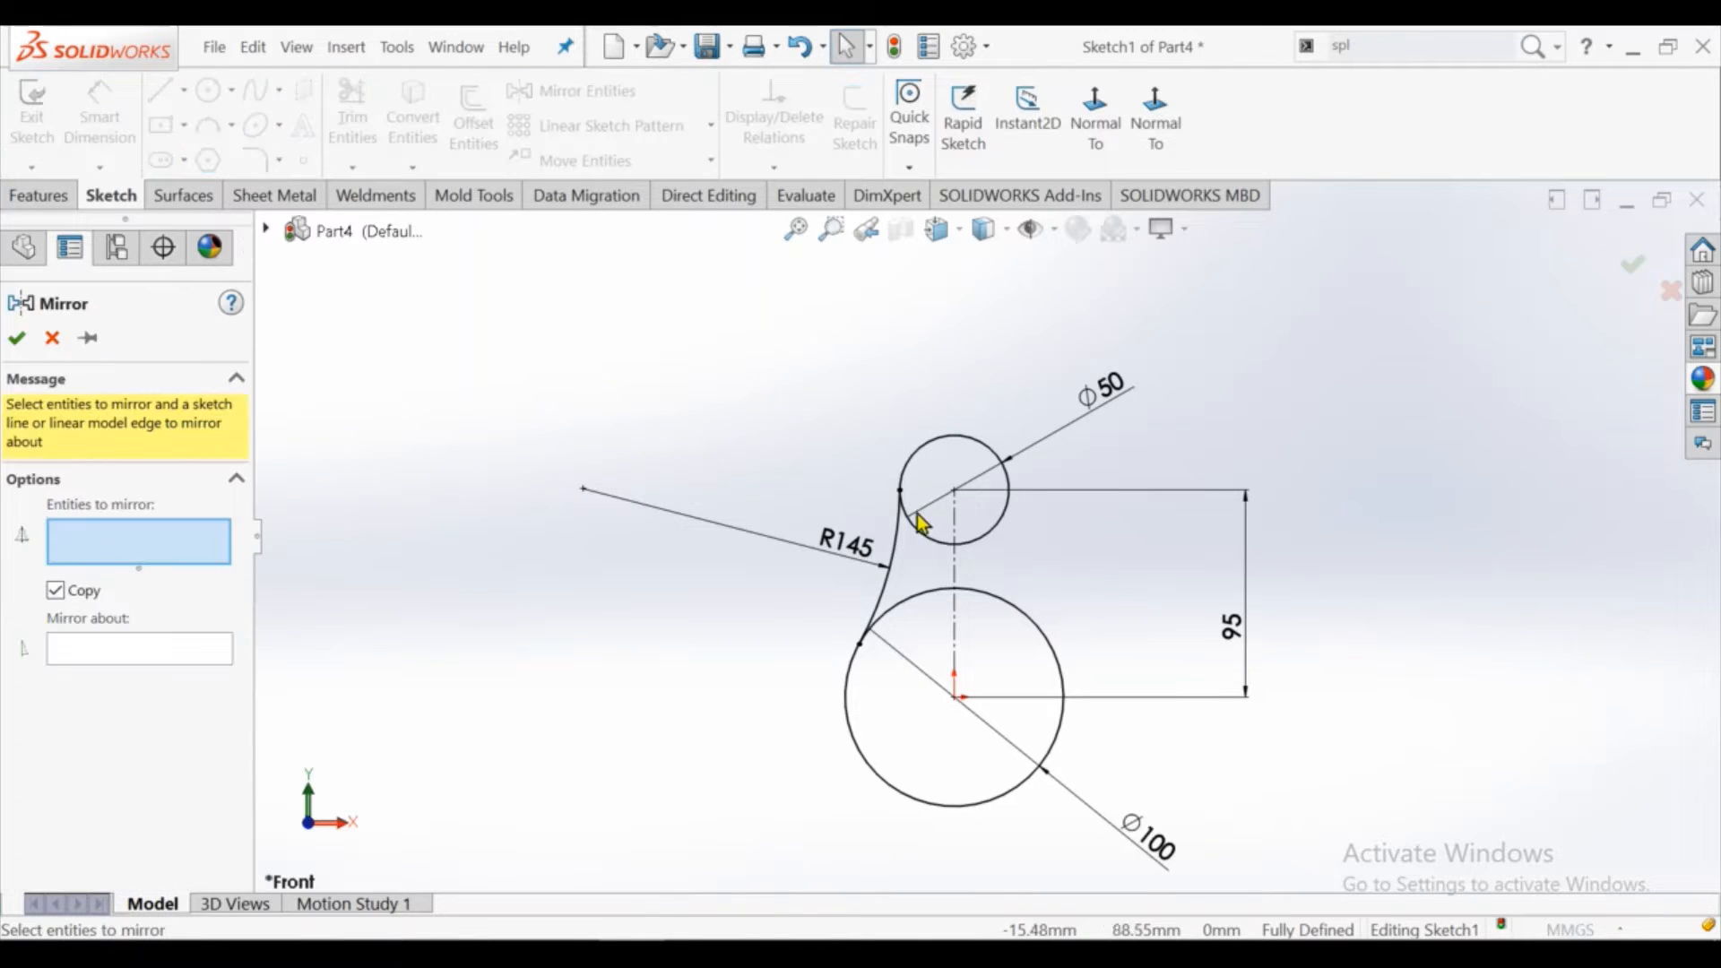
{"action": "left_click", "coordinate": [894, 556]}
{"action": "left_click", "coordinate": [207, 671]}
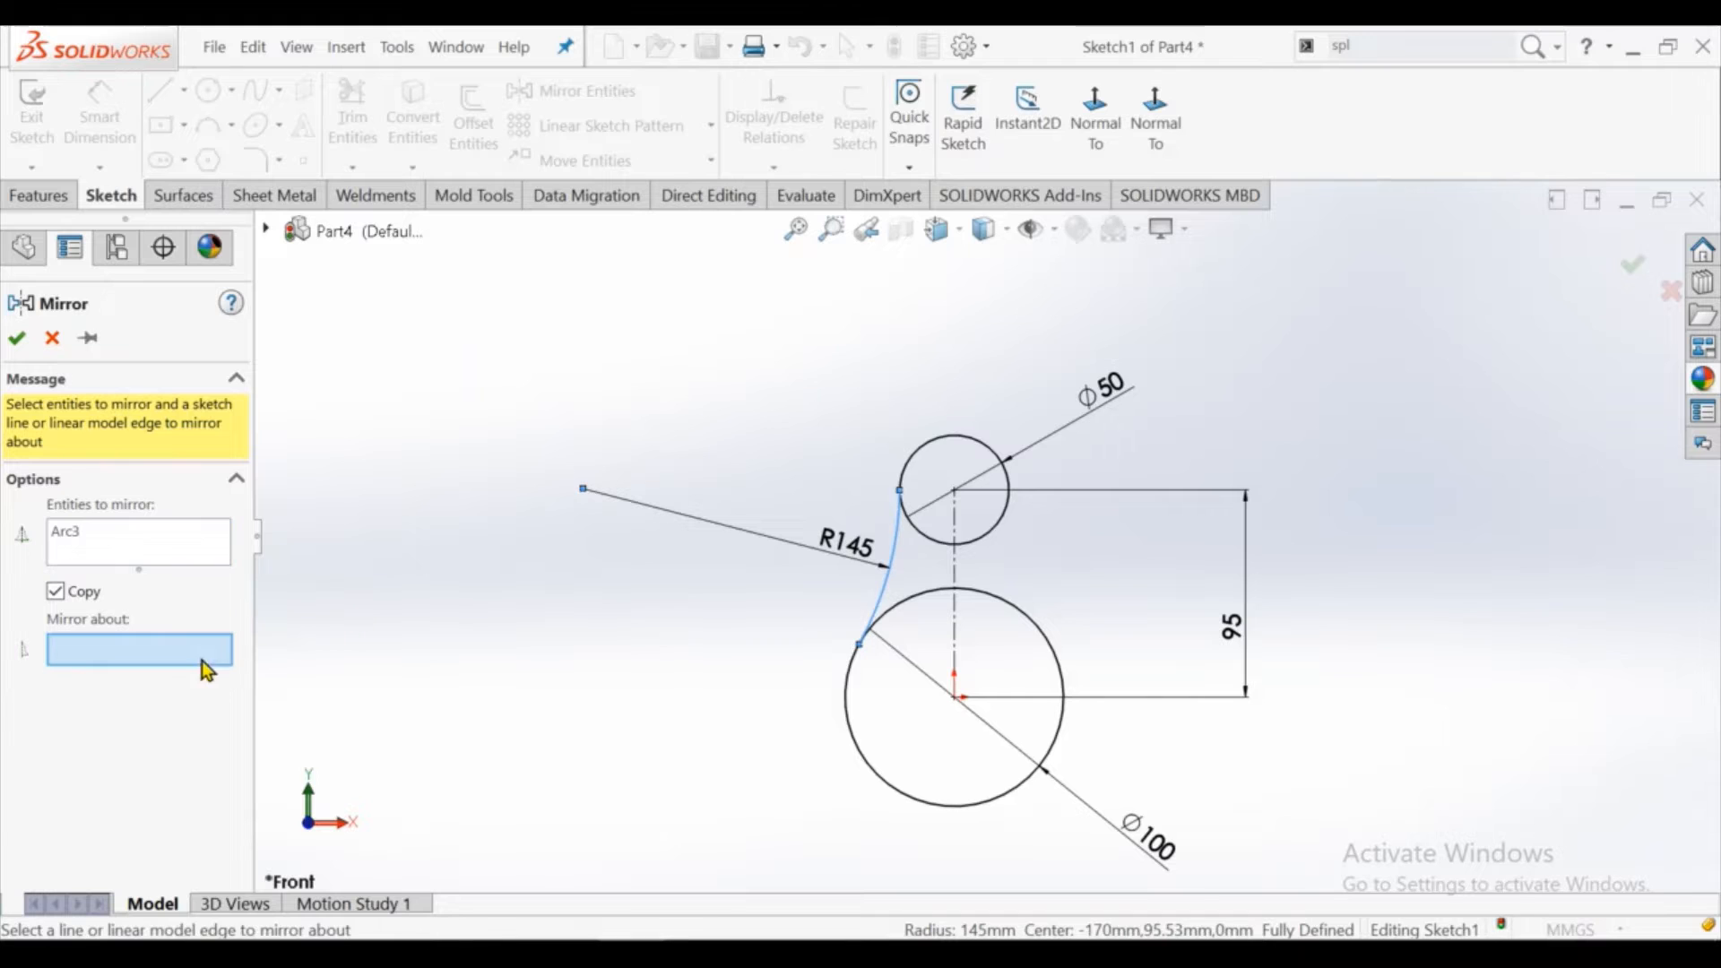
{"action": "left_click", "coordinate": [955, 563]}
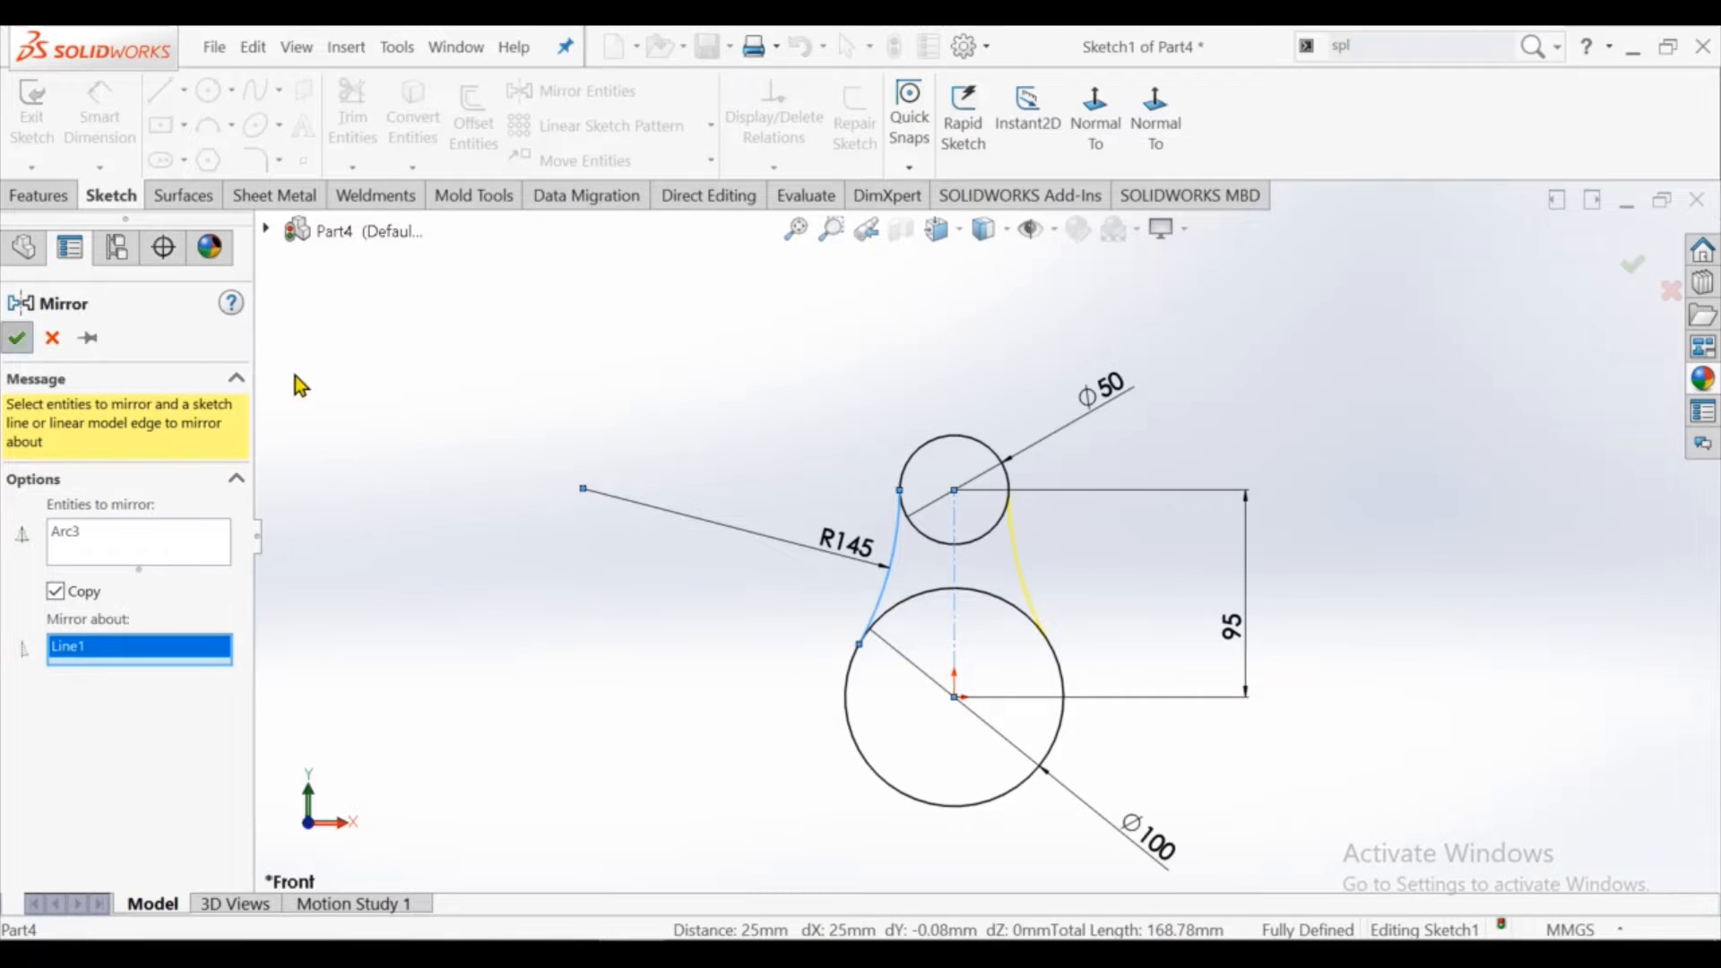
{"action": "key", "text": "Return"}
Trim the inner portions of both circles to leave one closed outline, and move the 100 mm diameter dimension closer to the profile
{"action": "left_click", "coordinate": [353, 115]}
{"action": "scroll", "coordinate": [994, 602], "scroll_direction": "down", "scroll_amount": 2}
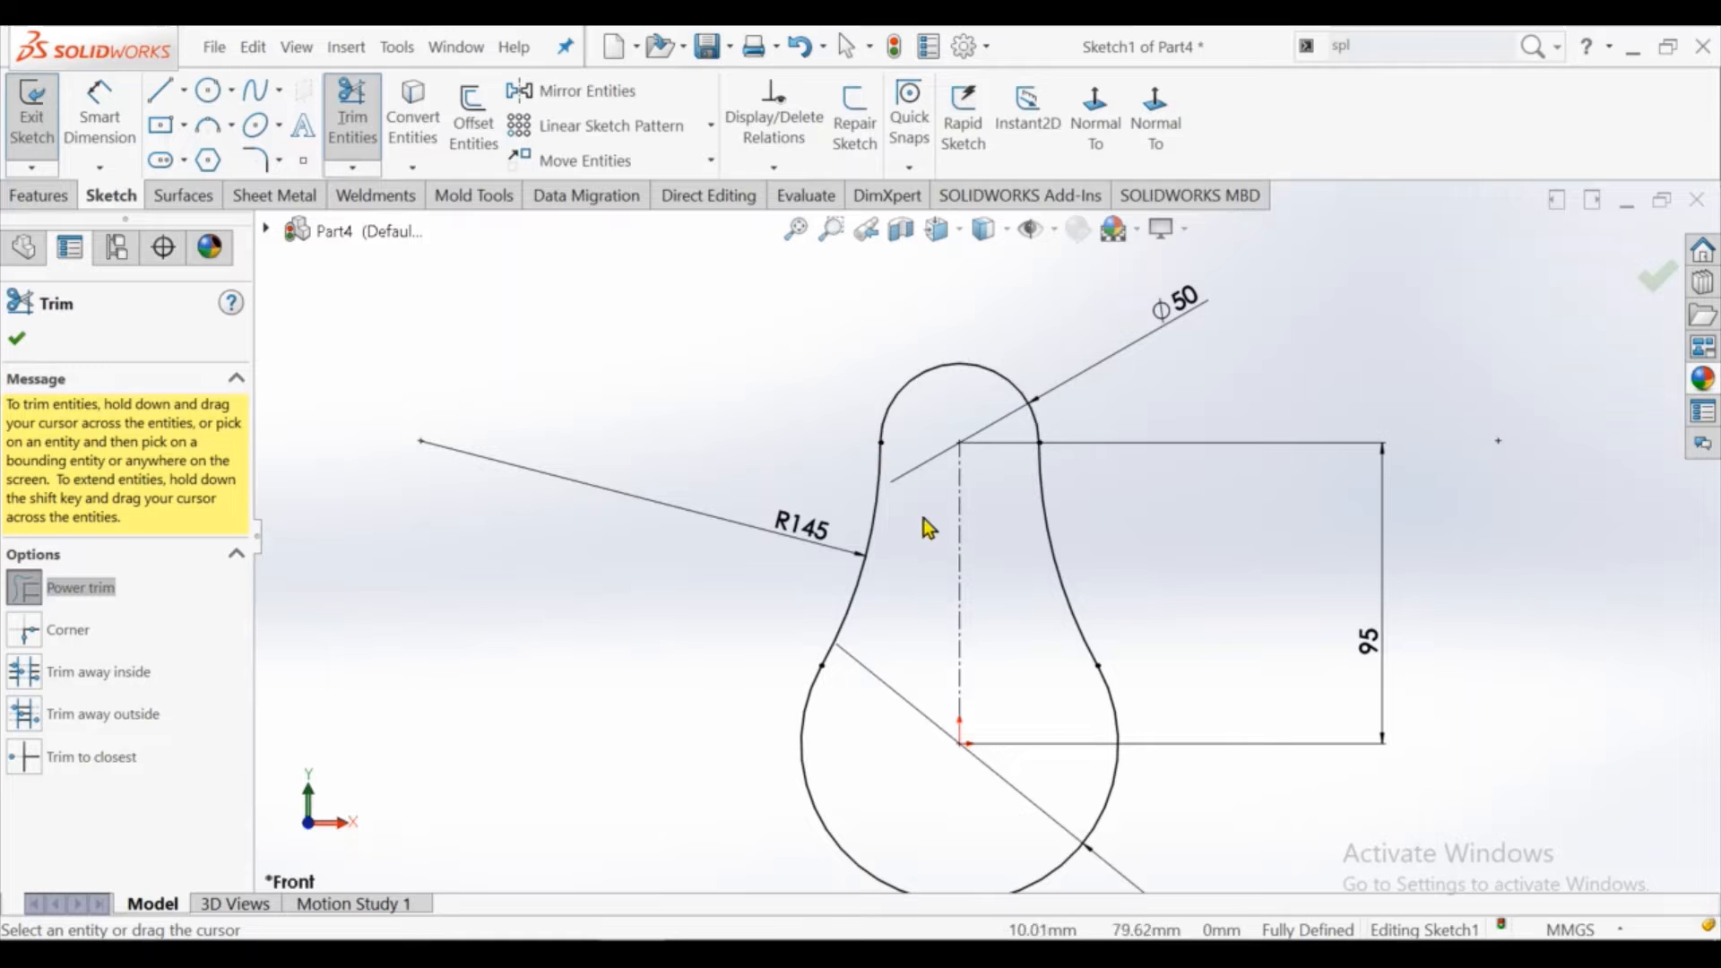
{"action": "left_click", "coordinate": [16, 338]}
{"action": "scroll", "coordinate": [1058, 495], "scroll_direction": "up", "scroll_amount": 2}
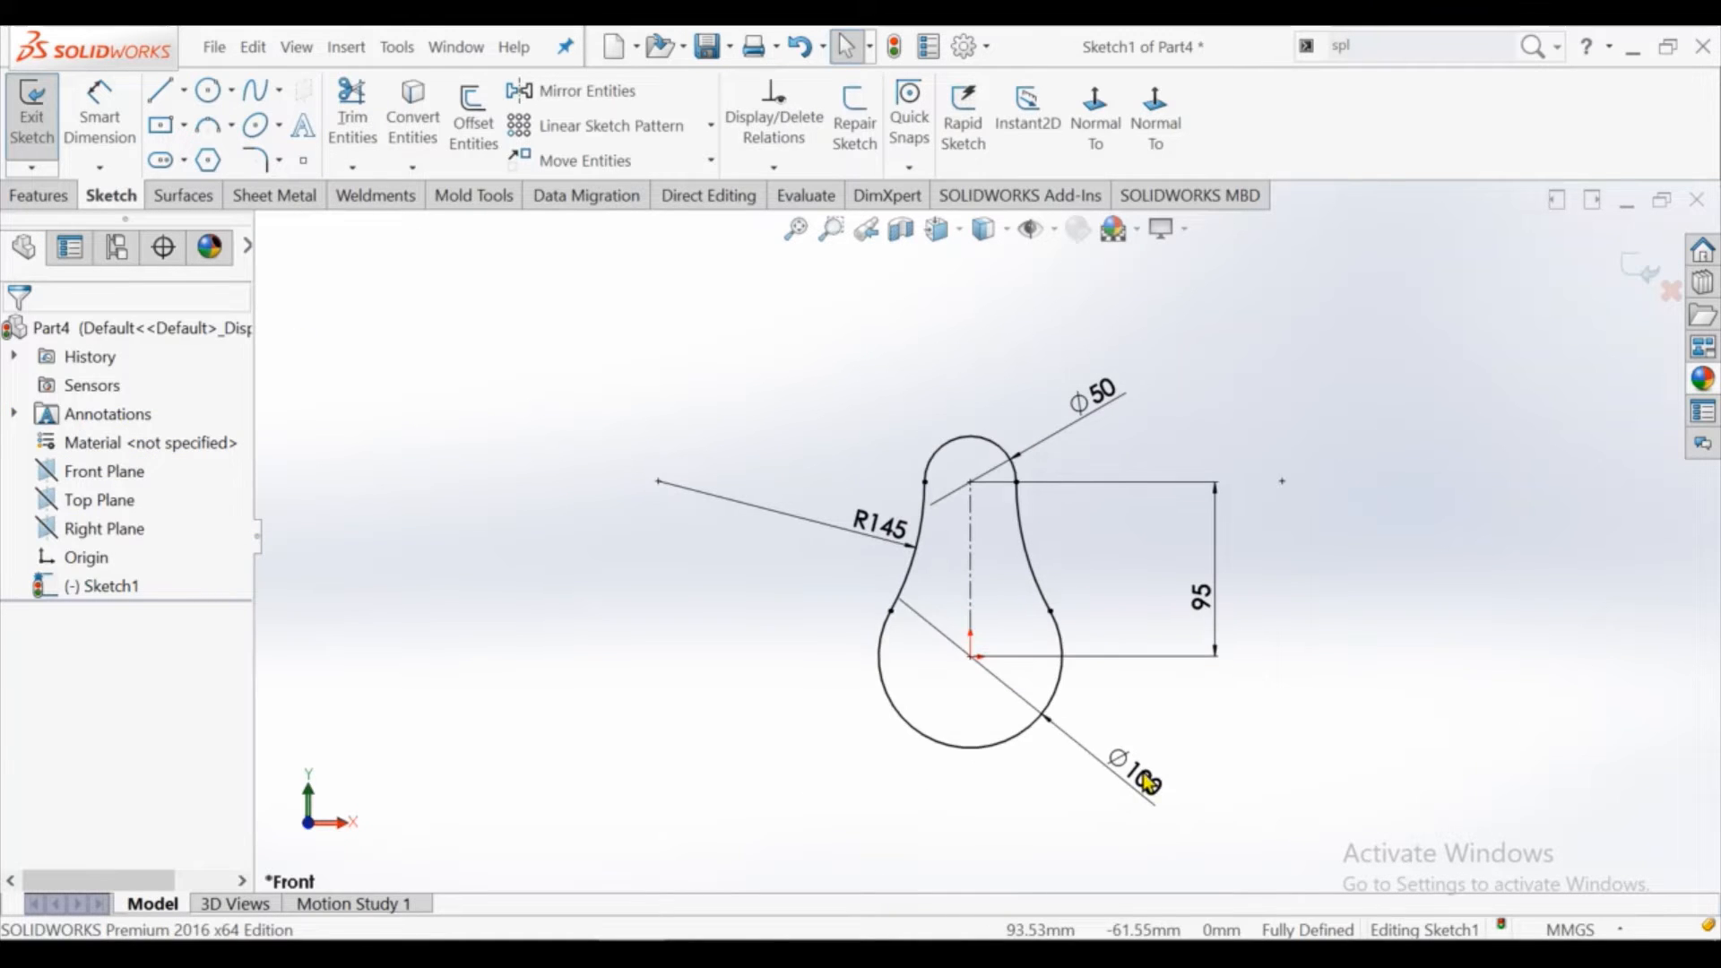
{"action": "left_click", "coordinate": [724, 348]}
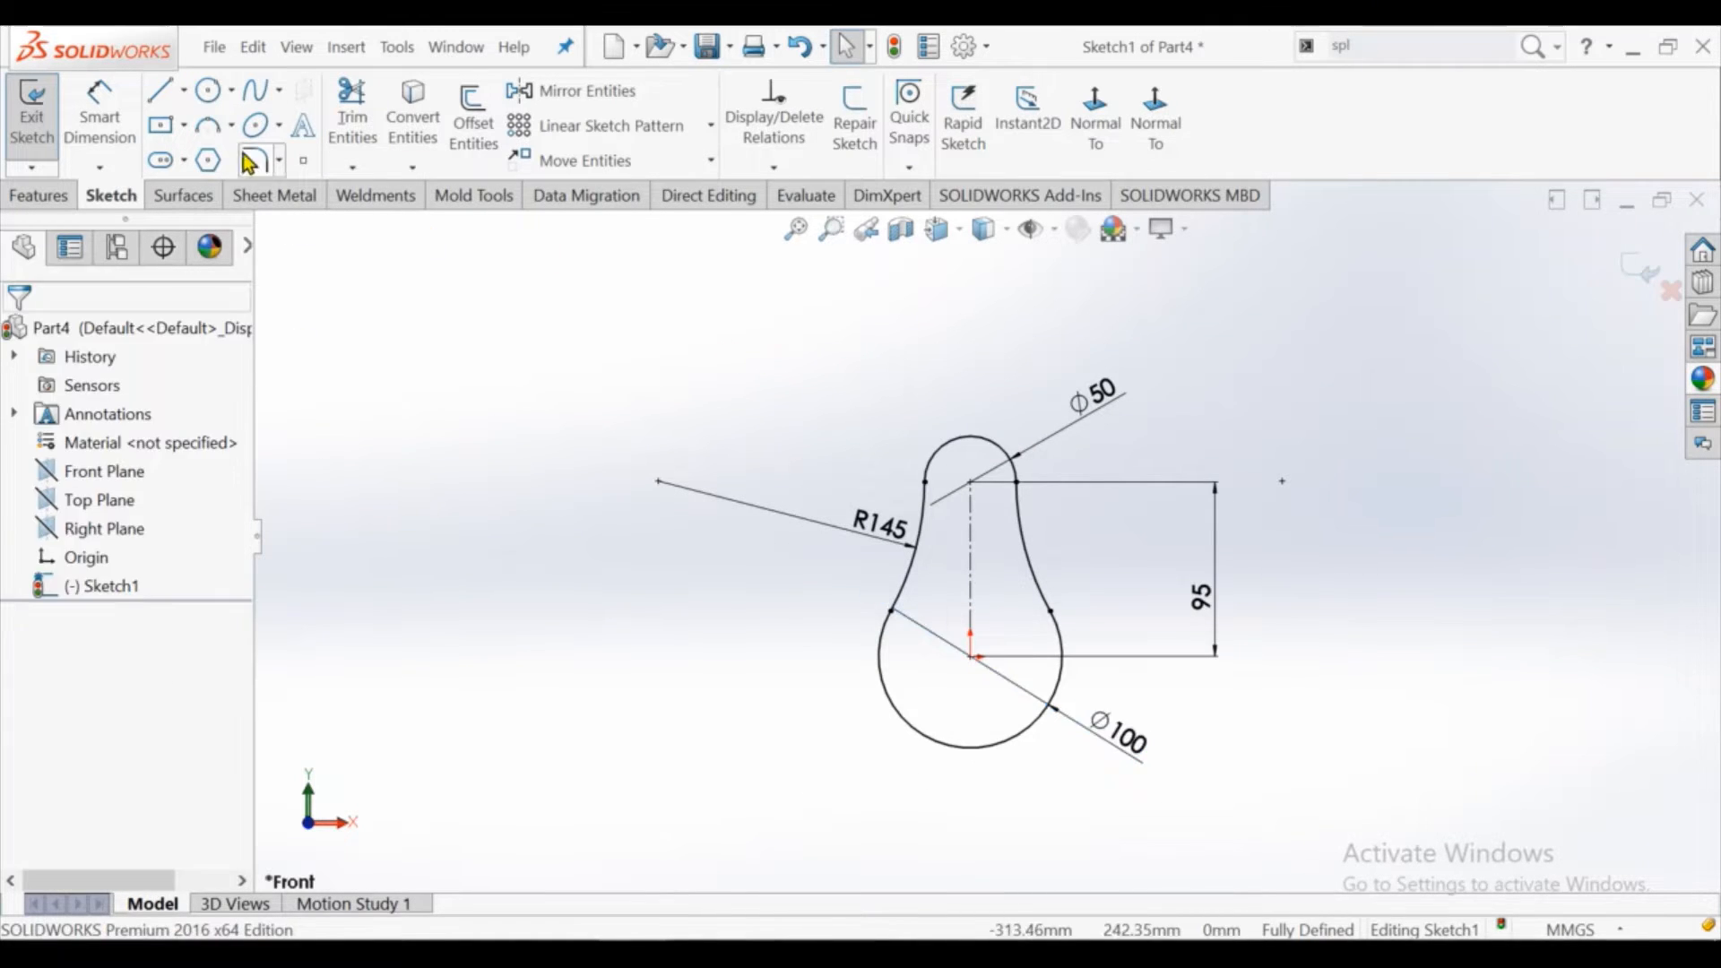
Sketch a straight slot on the vertical centerline from the upper circle's center downward, about 42 mm between its arc centers
{"action": "left_click", "coordinate": [162, 163]}
{"action": "scroll", "coordinate": [1076, 529], "scroll_direction": "down", "scroll_amount": 2}
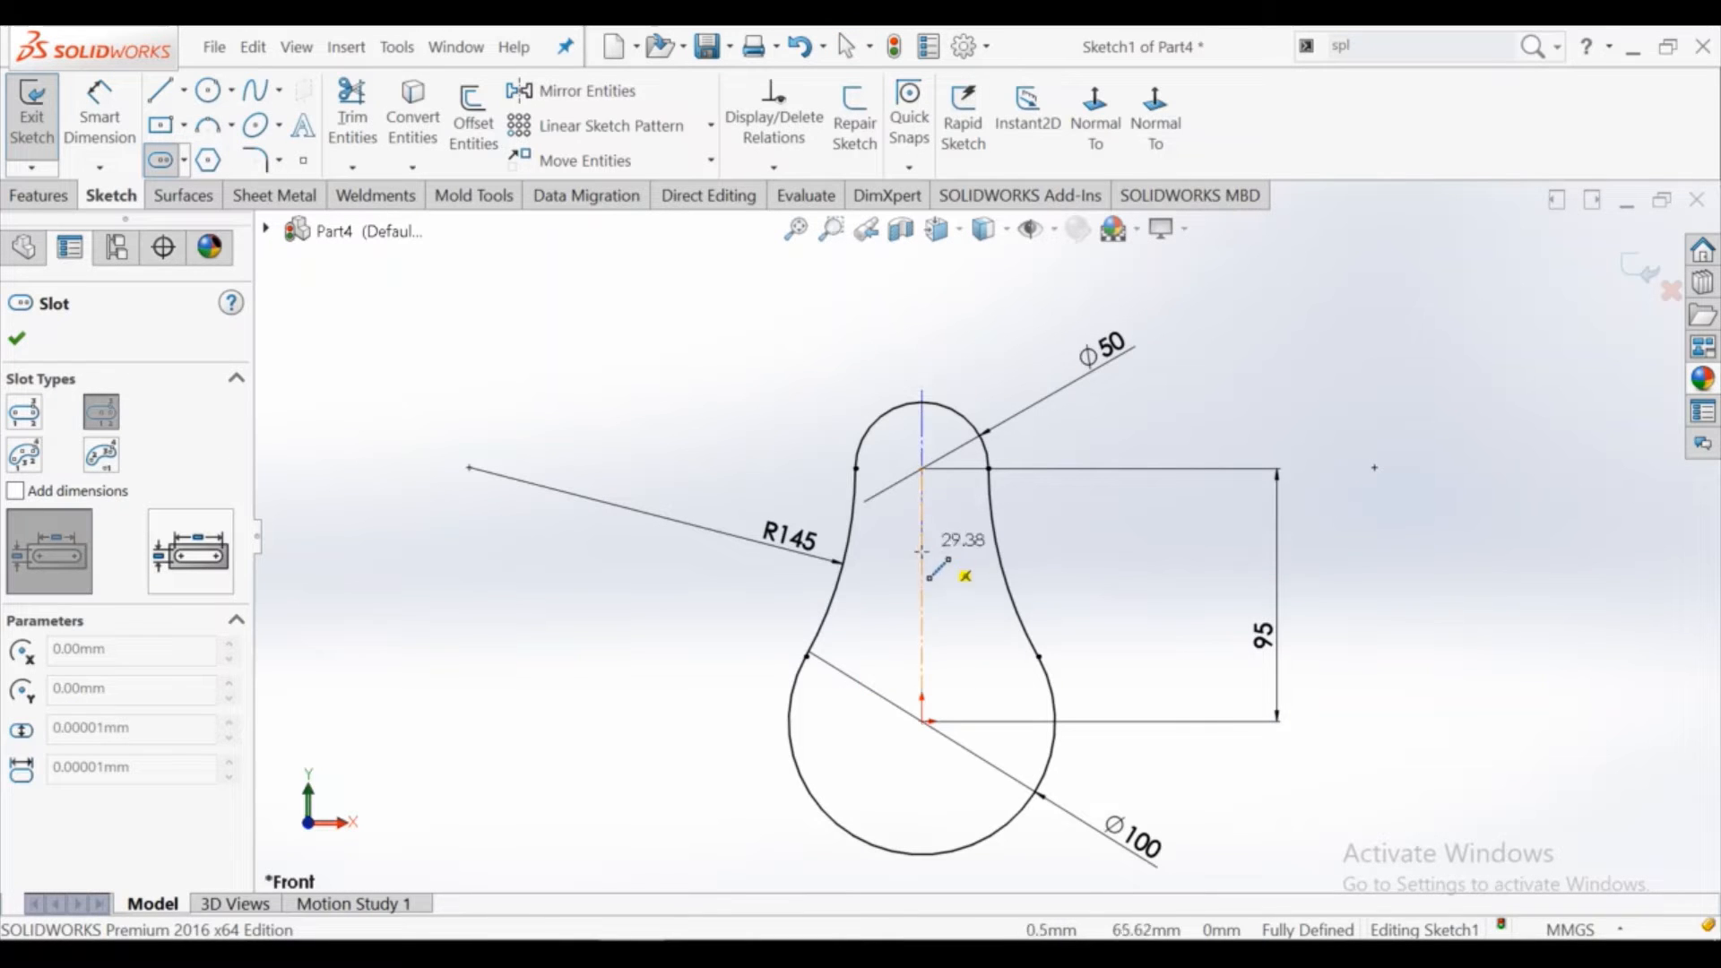
{"action": "left_click", "coordinate": [27, 414]}
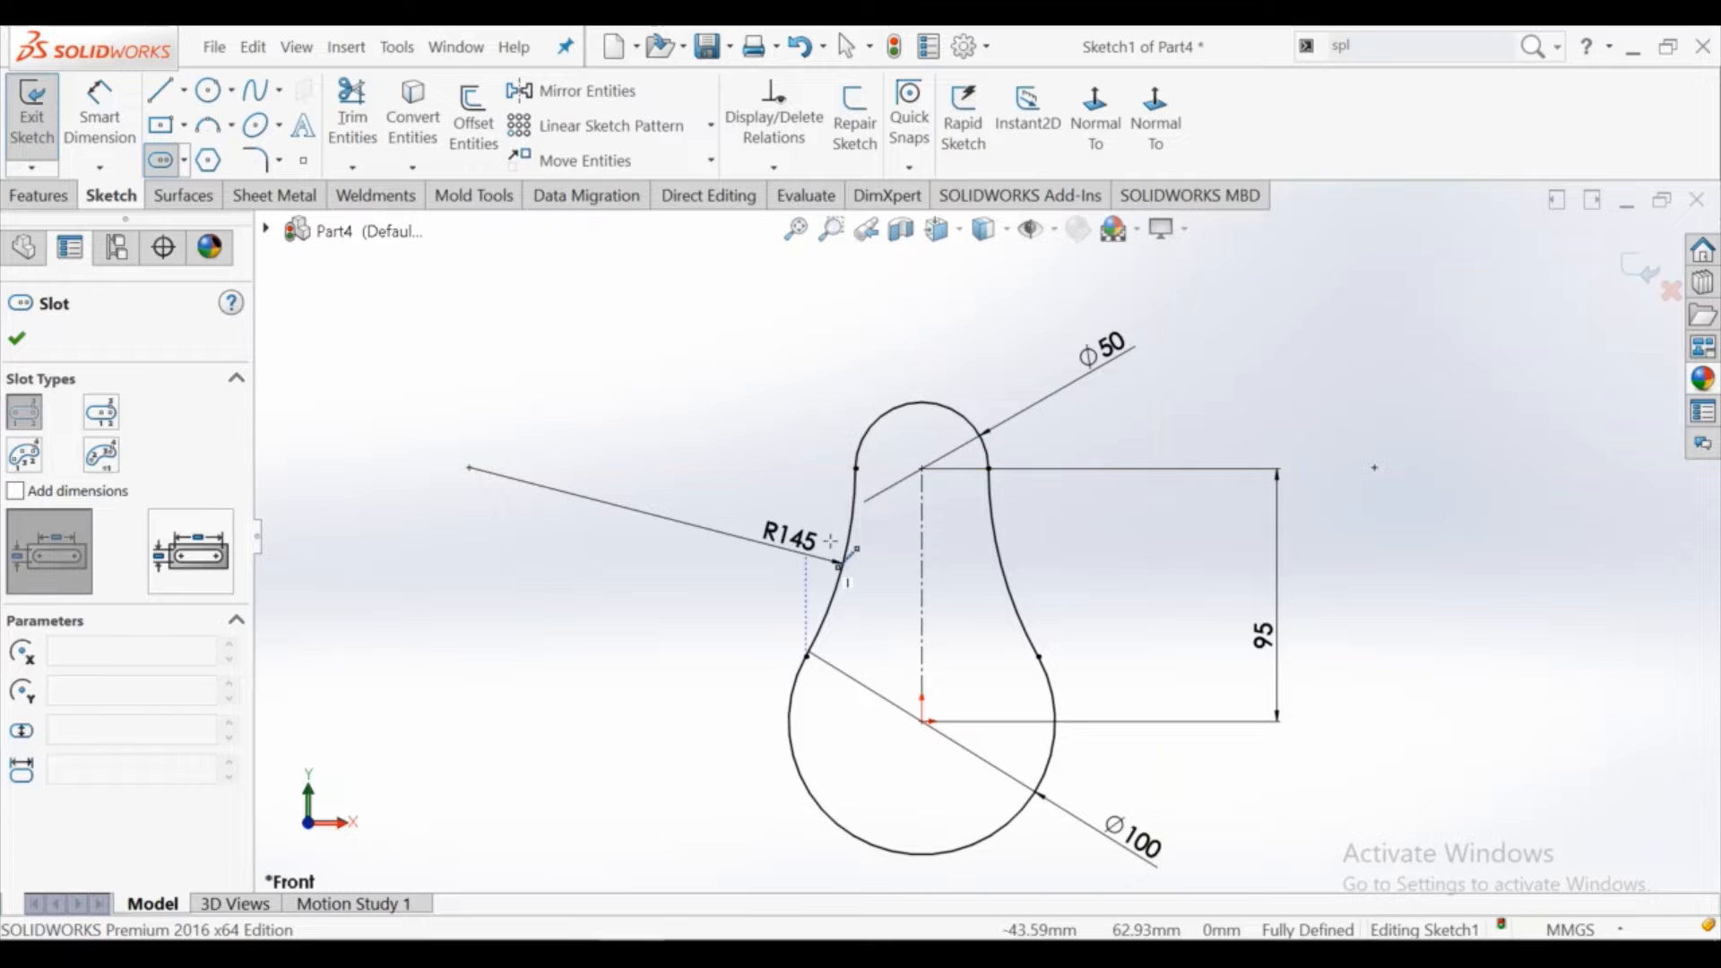
{"action": "left_click", "coordinate": [922, 468]}
{"action": "left_click", "coordinate": [922, 581]}
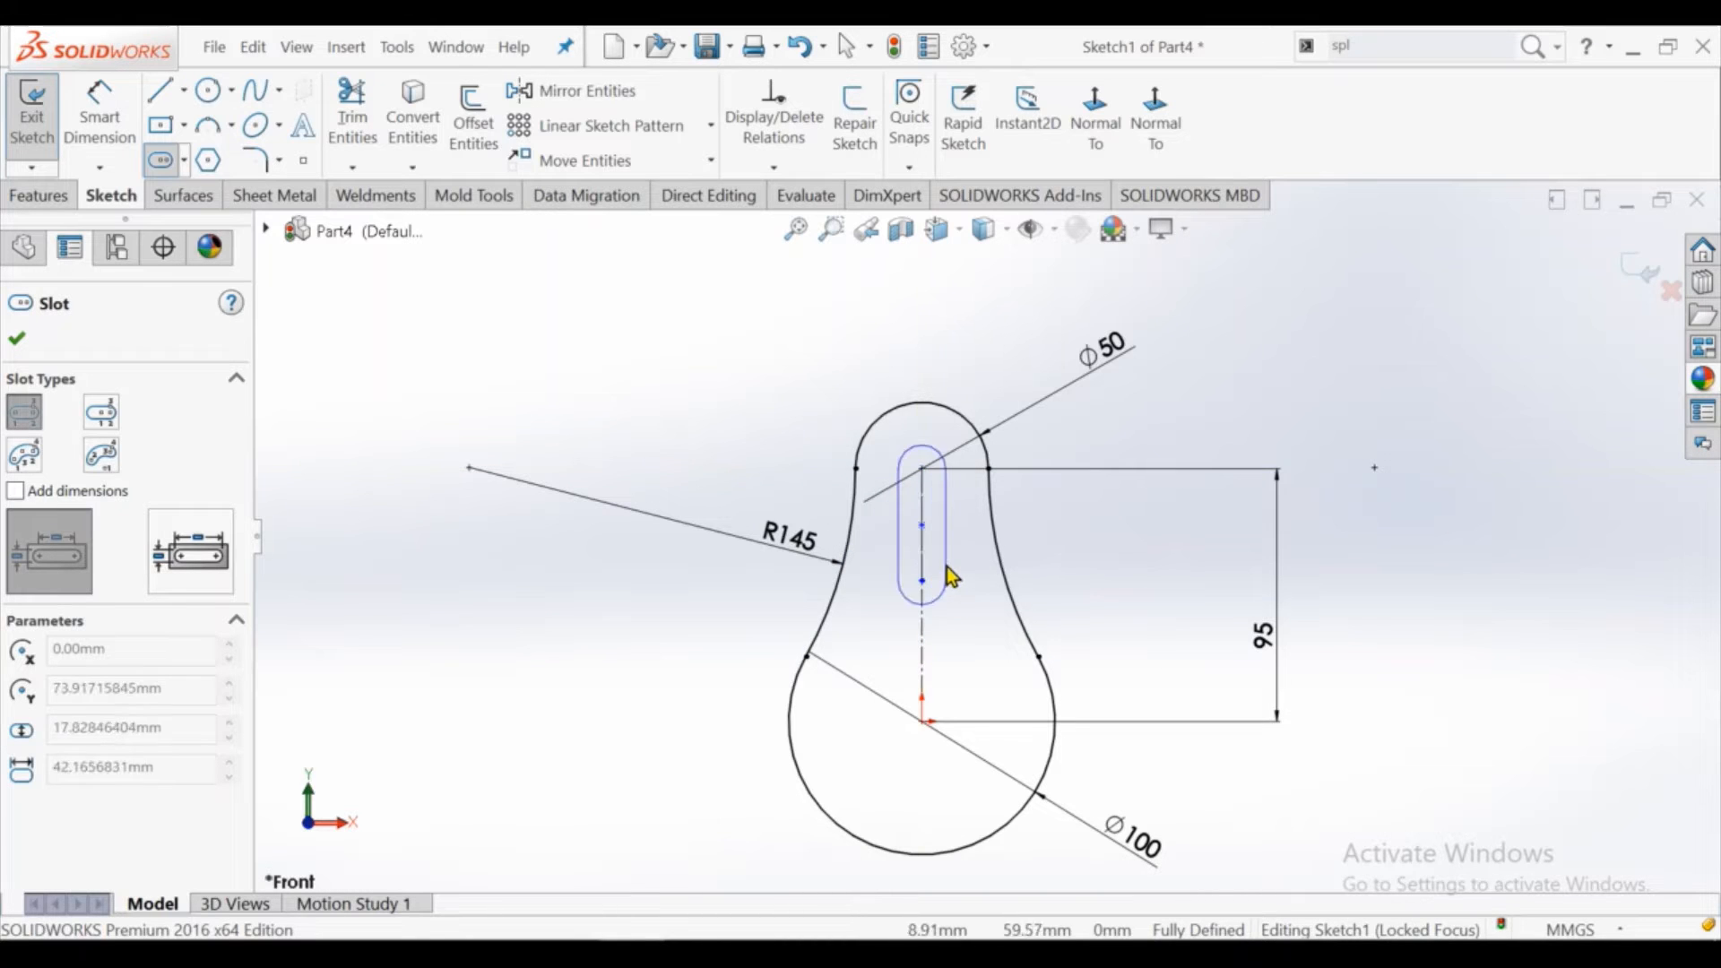
{"action": "left_click", "coordinate": [946, 576]}
{"action": "right_click", "coordinate": [947, 563]}
{"action": "left_click", "coordinate": [1010, 583]}
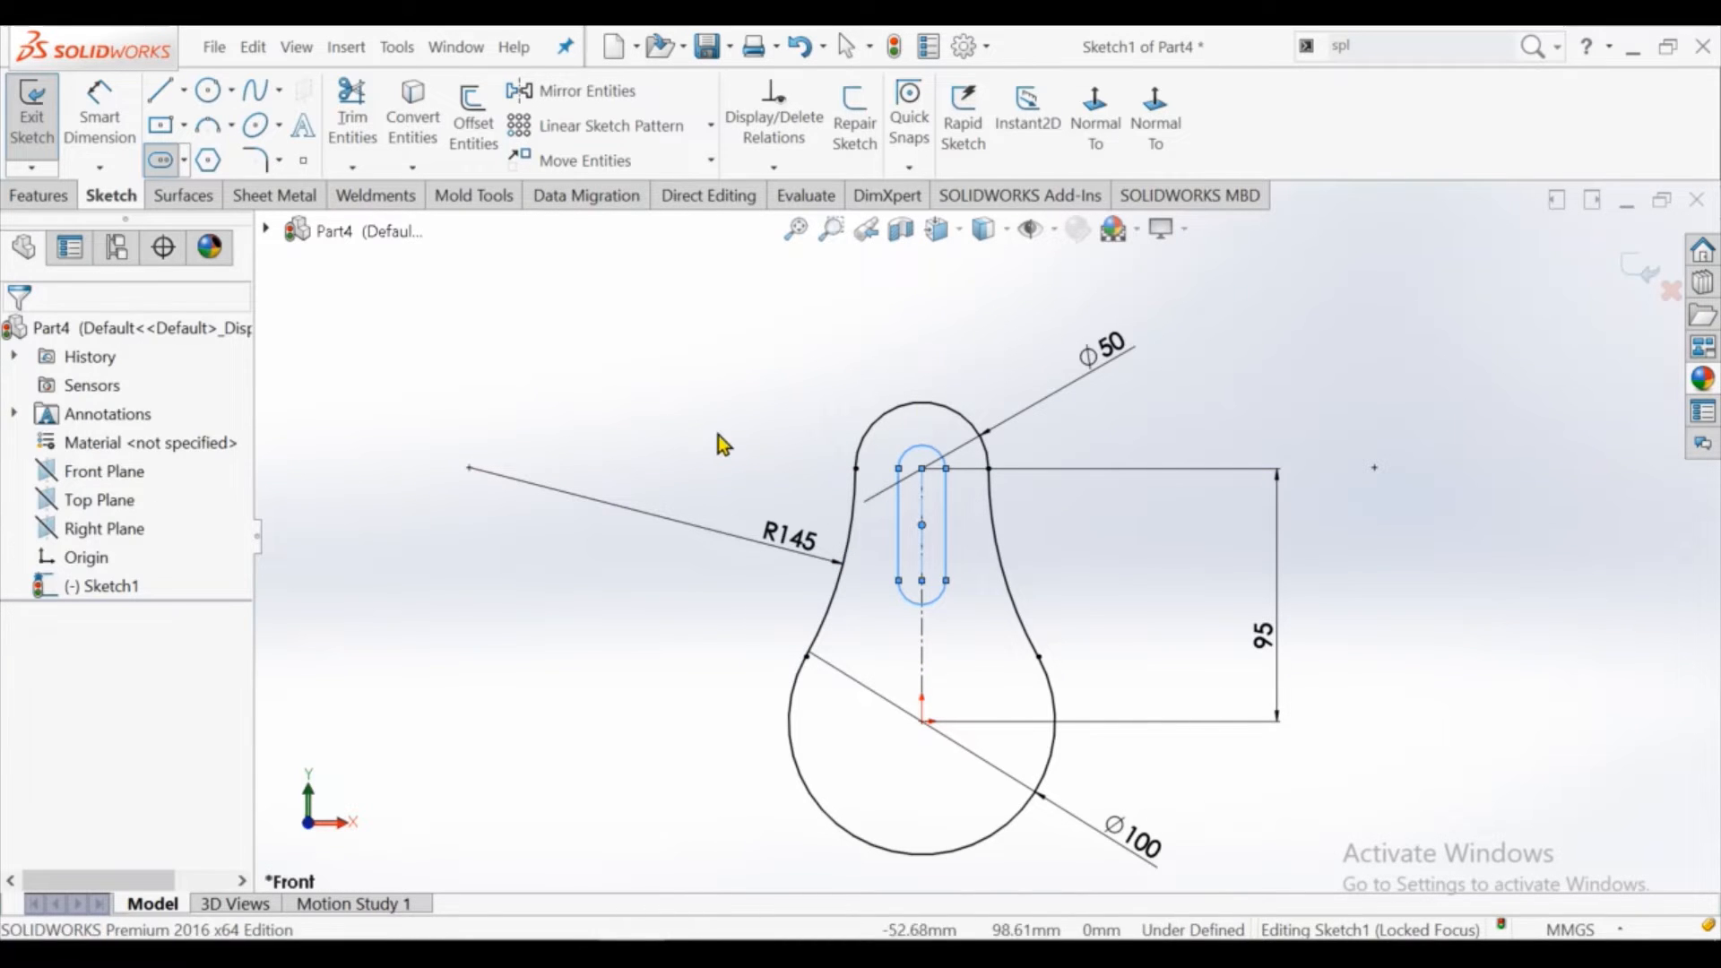
Dimension the slot's upper end arc and set its radius to 11 mm
{"action": "left_click", "coordinate": [99, 112]}
{"action": "left_click", "coordinate": [922, 450]}
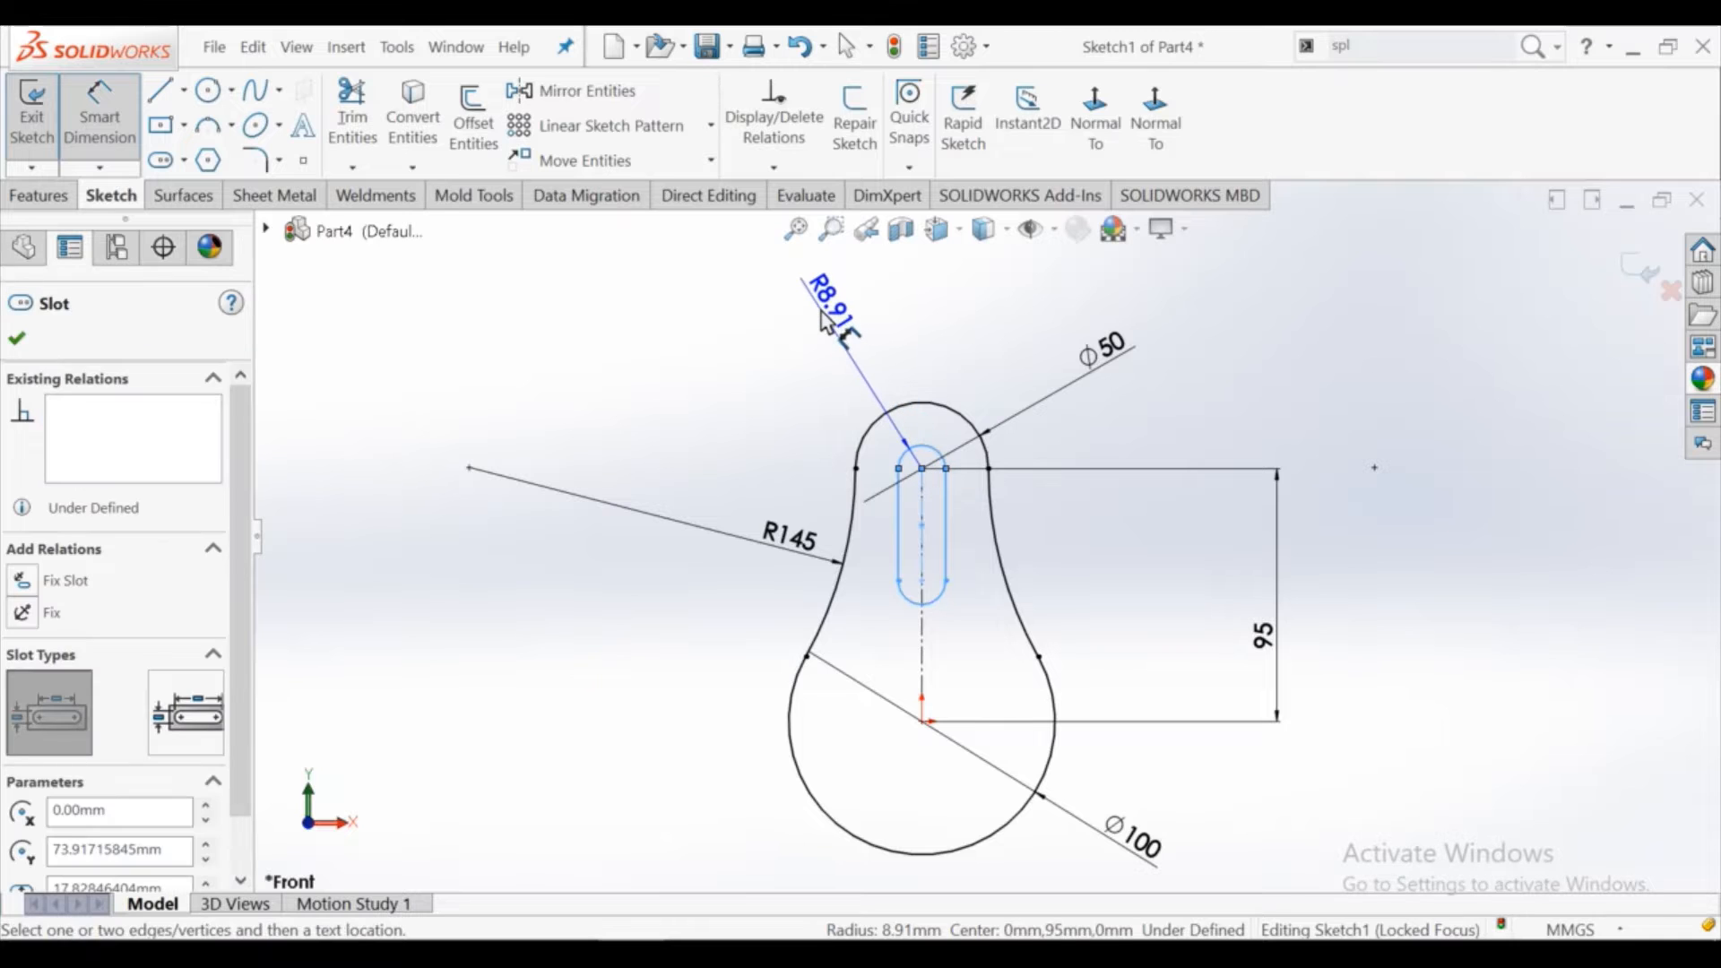
{"action": "left_click", "coordinate": [825, 321]}
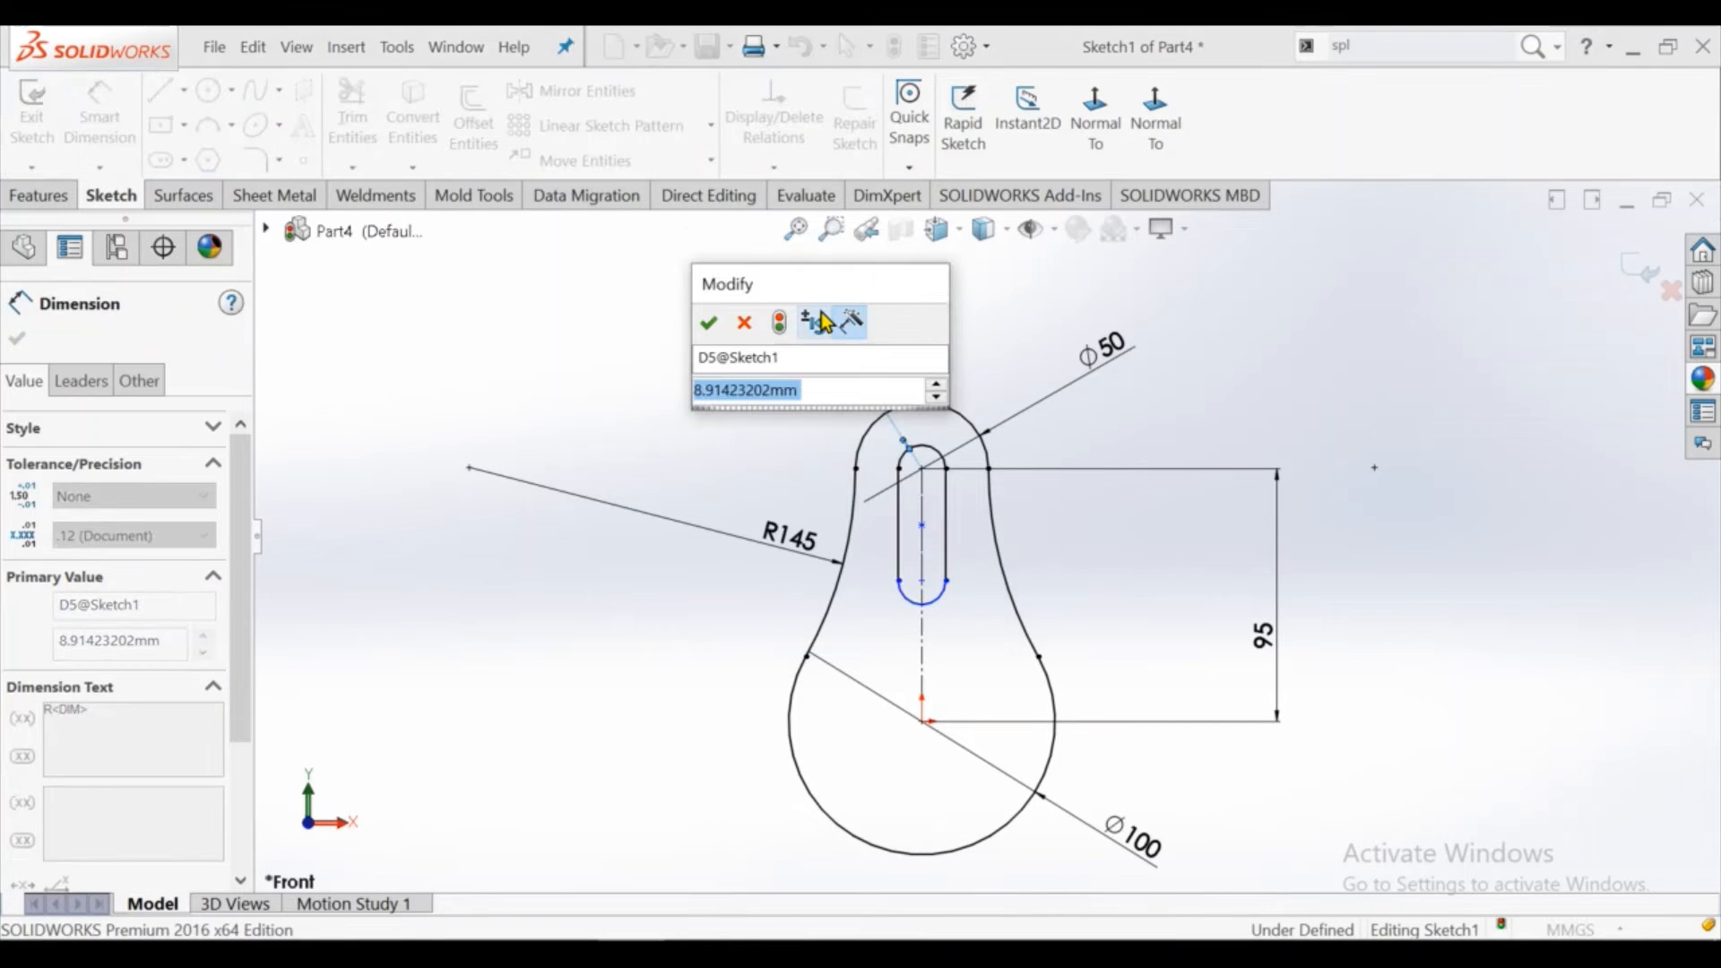
{"action": "type", "text": "11"}
{"action": "key", "text": "Return"}
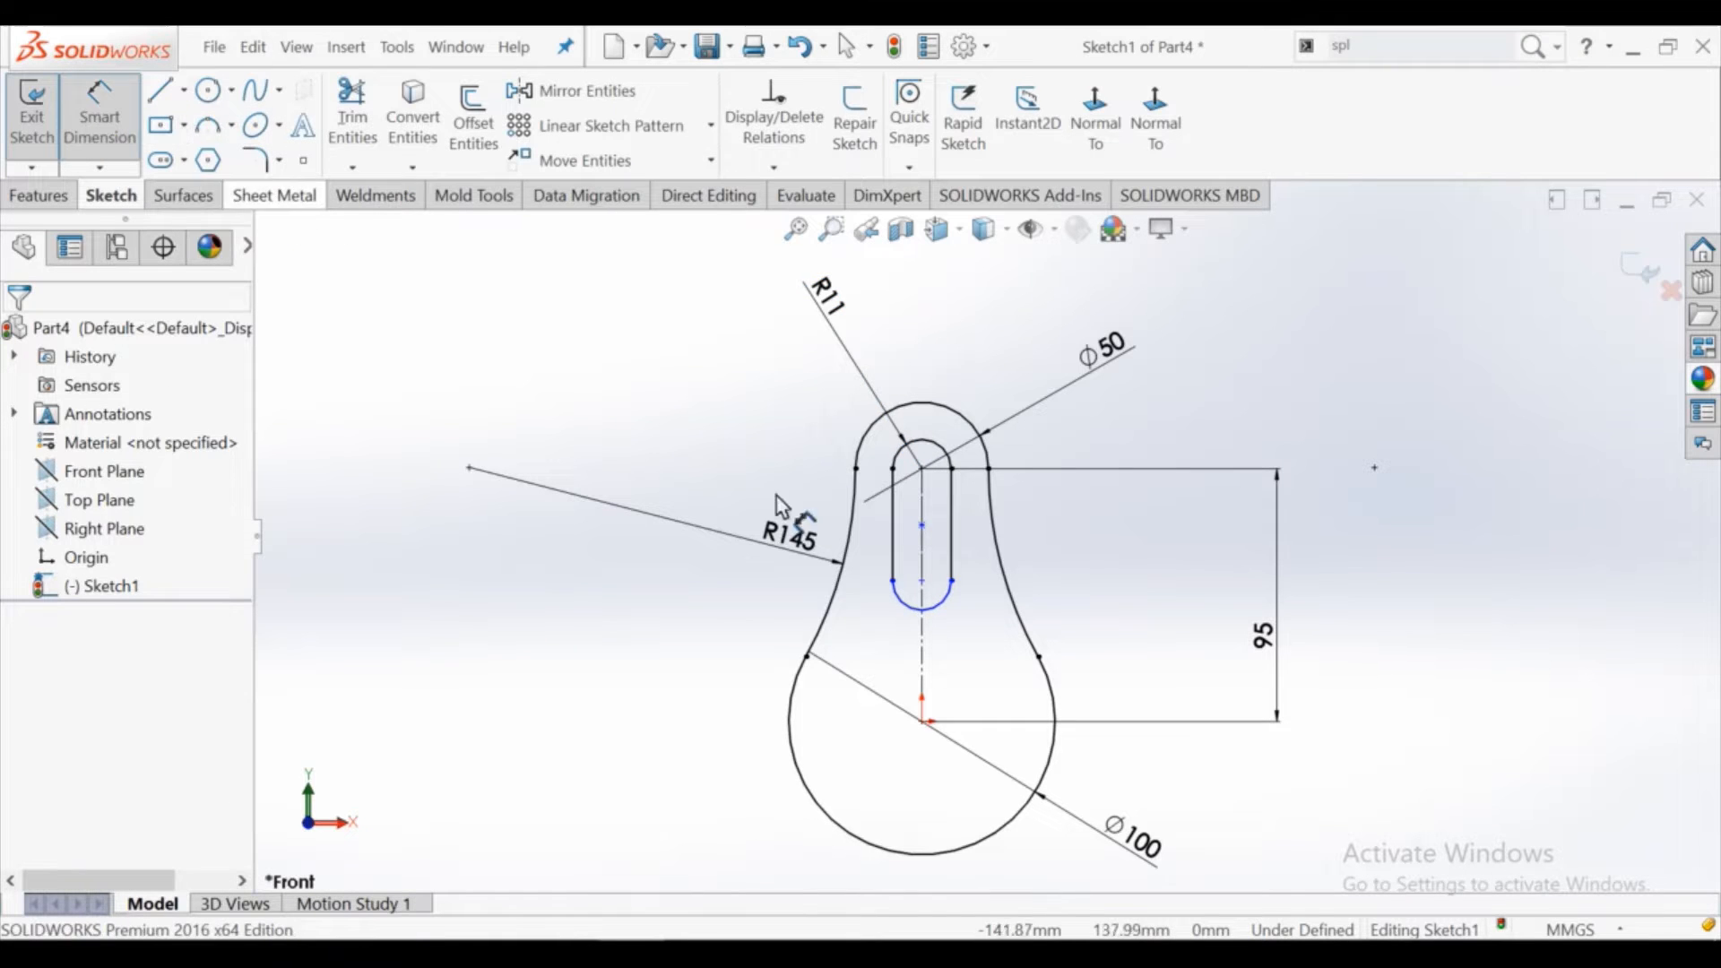
Dimension the slot's straight side and set its length to 45 mm
{"action": "left_click", "coordinate": [897, 528]}
{"action": "left_click", "coordinate": [696, 465]}
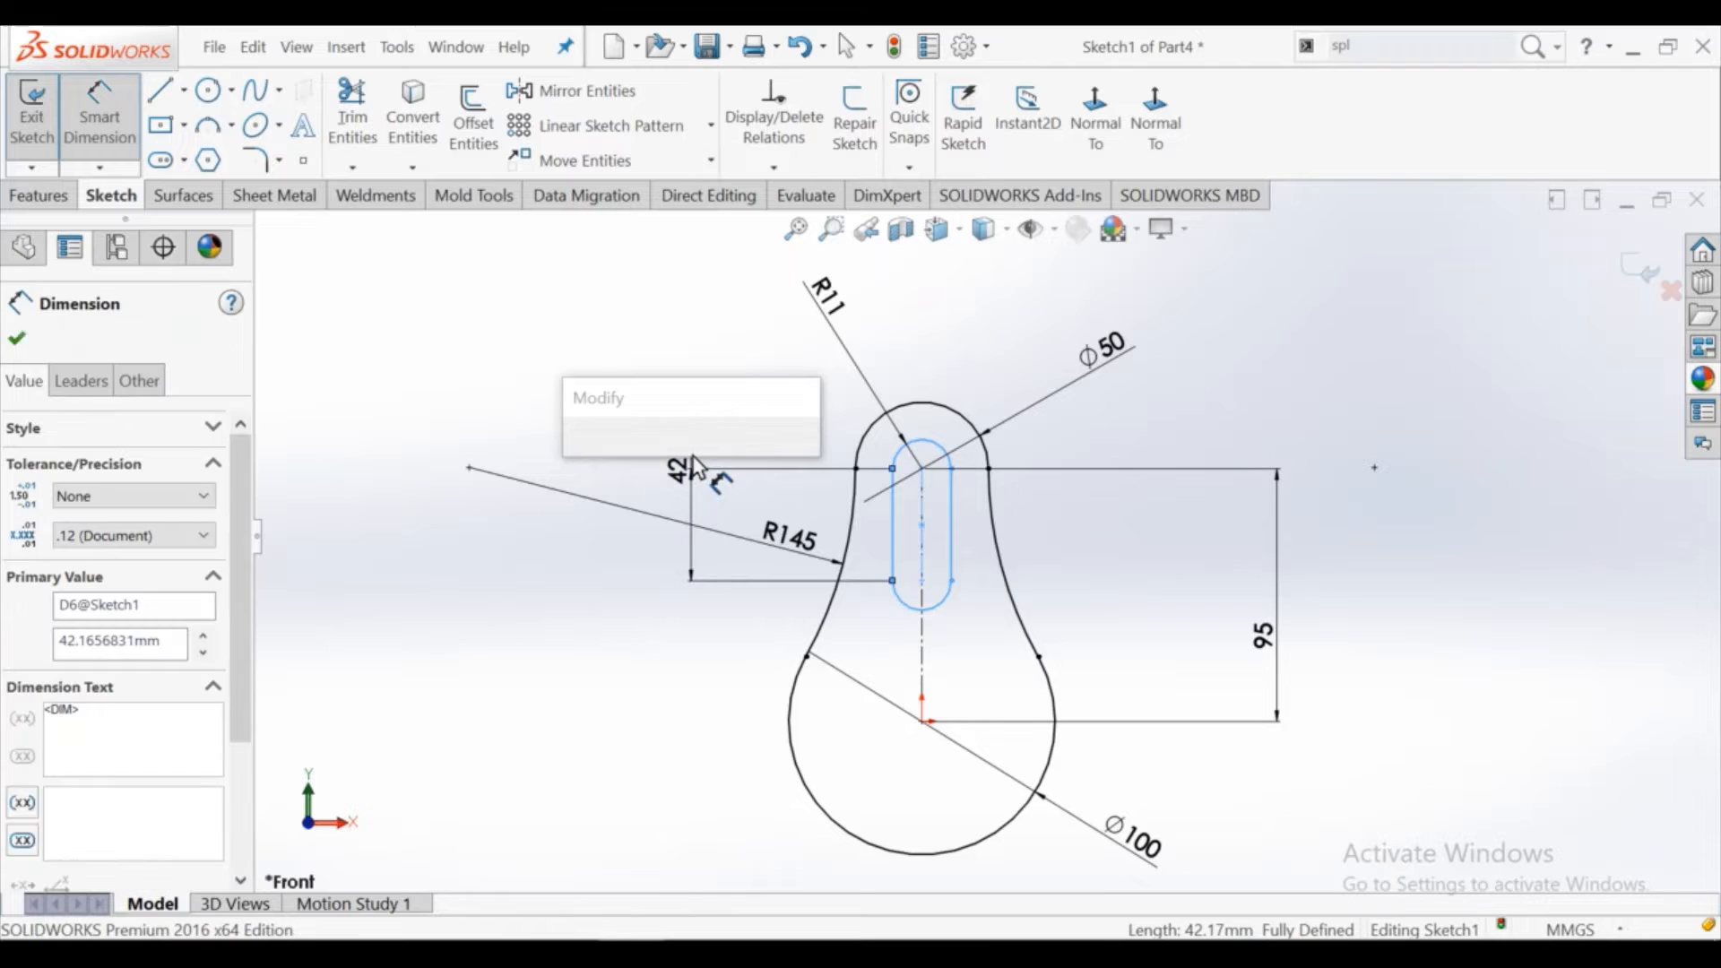
{"action": "type", "text": "45"}
{"action": "key", "text": "Return"}
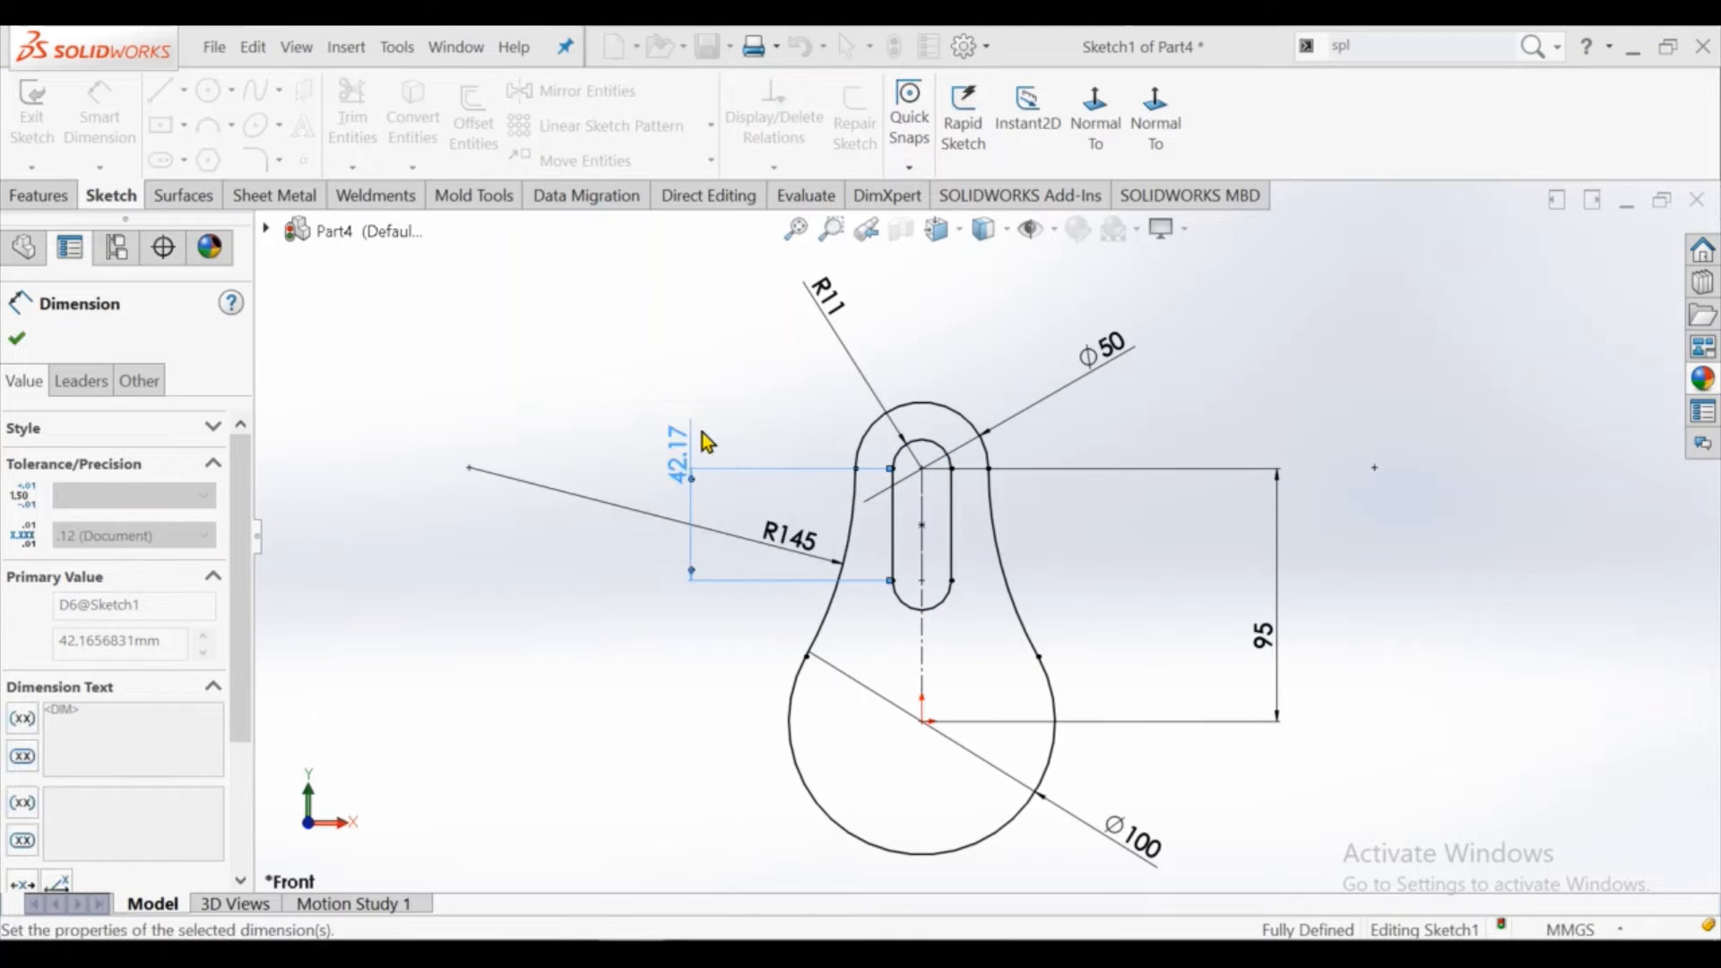
{"action": "right_click", "coordinate": [685, 341]}
{"action": "left_click", "coordinate": [788, 413]}
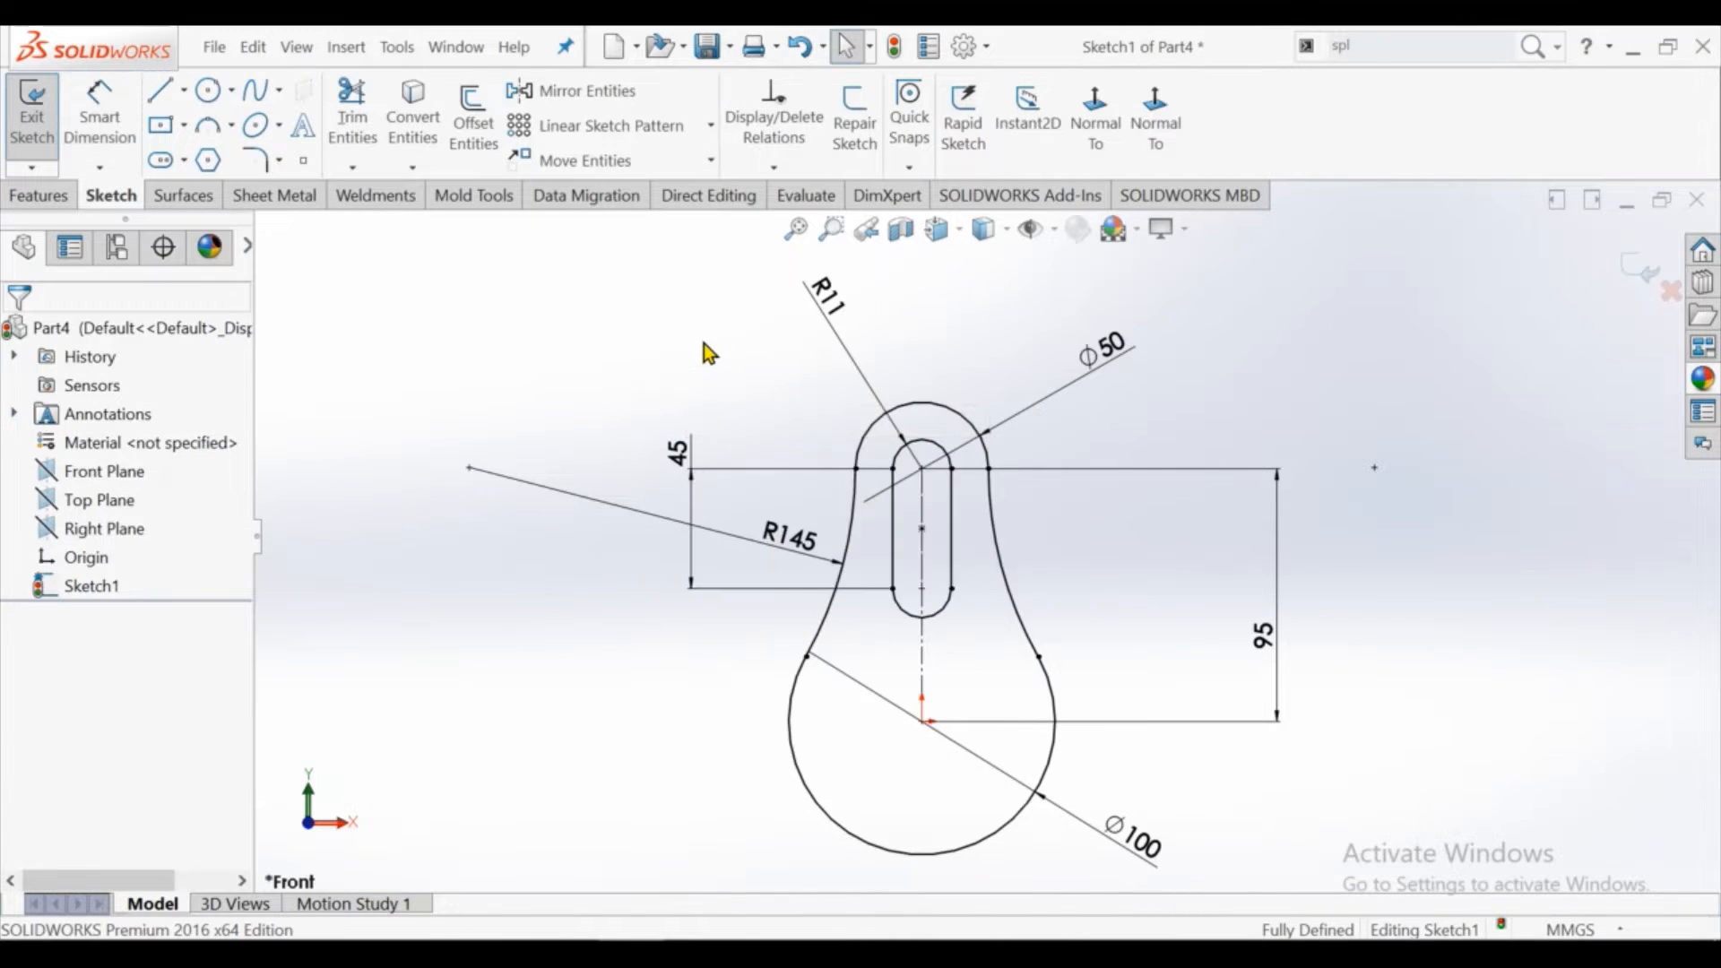
{"action": "scroll", "coordinate": [1074, 567], "scroll_direction": "up", "scroll_amount": 1}
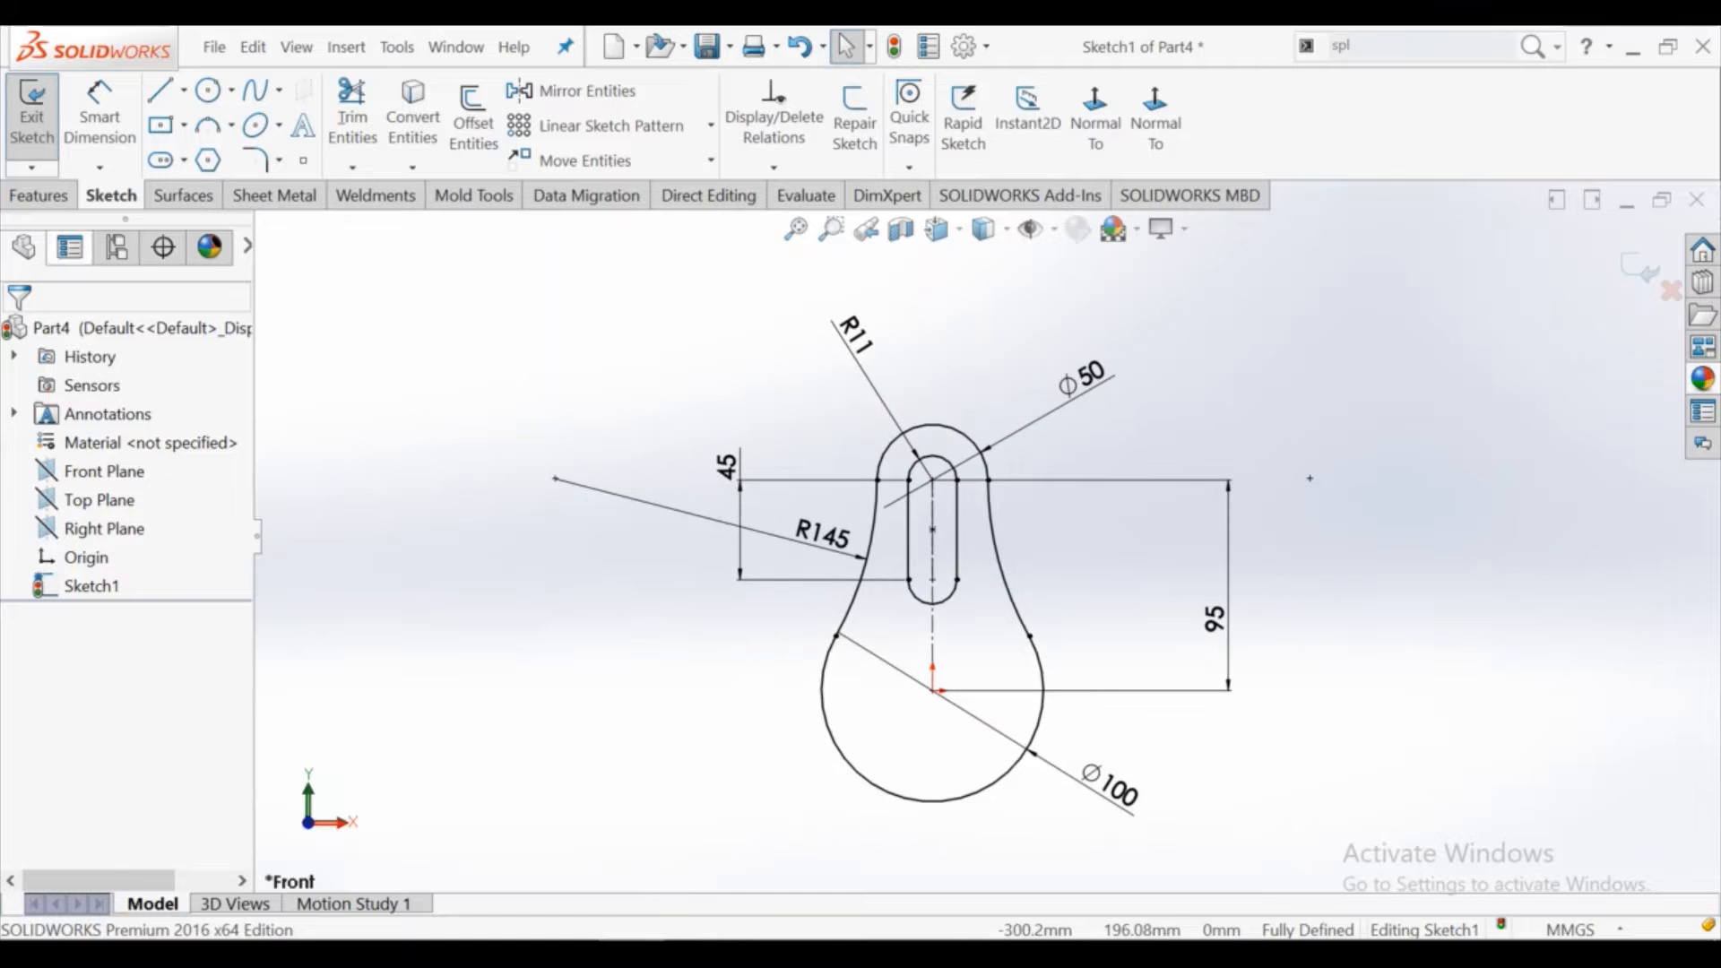
{"action": "left_click", "coordinate": [36, 195]}
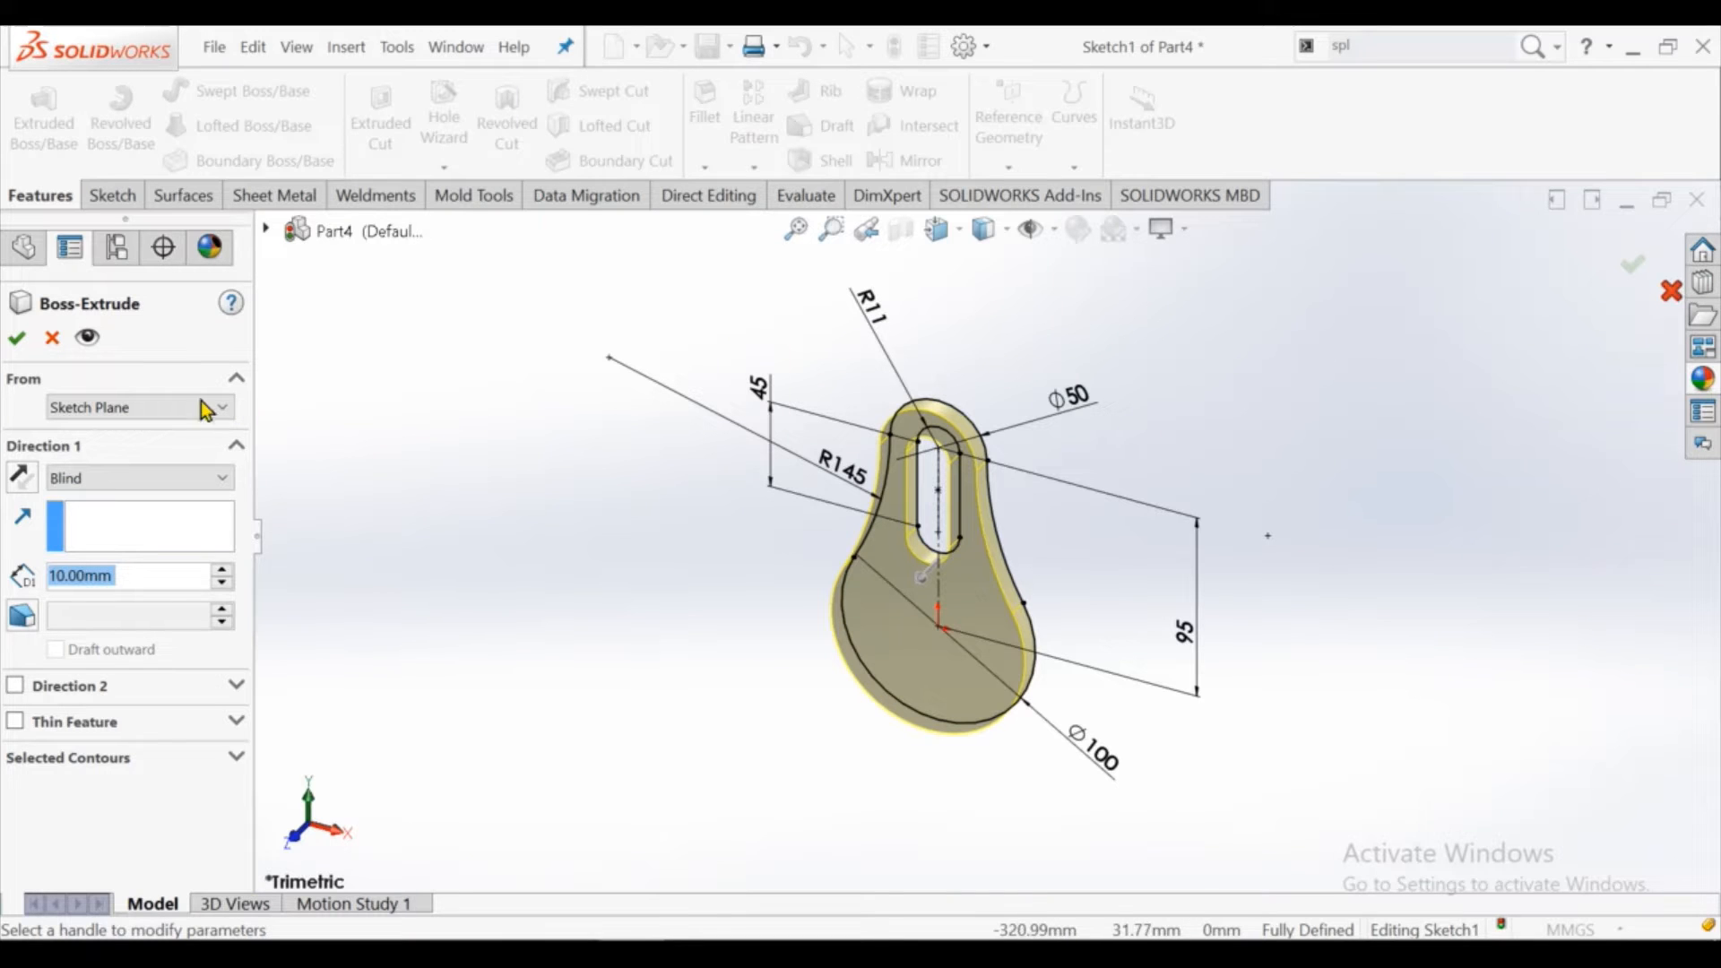
{"action": "left_click", "coordinate": [63, 330]}
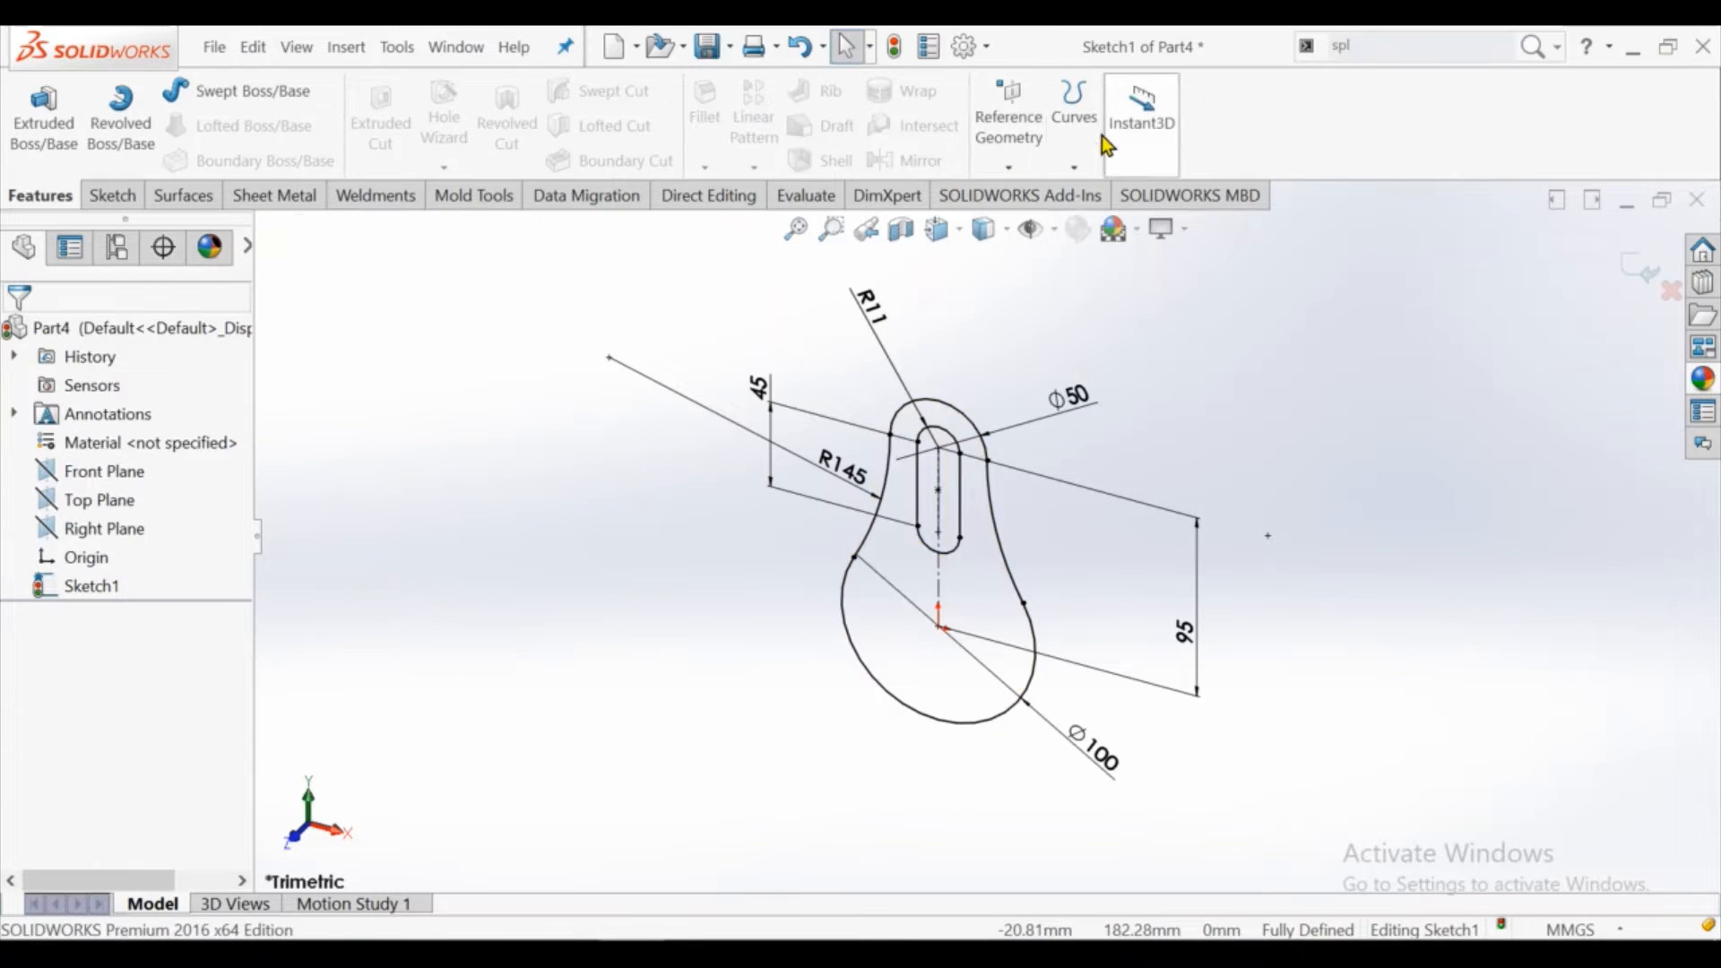
{"action": "left_click", "coordinate": [106, 197]}
{"action": "left_click", "coordinate": [1096, 108]}
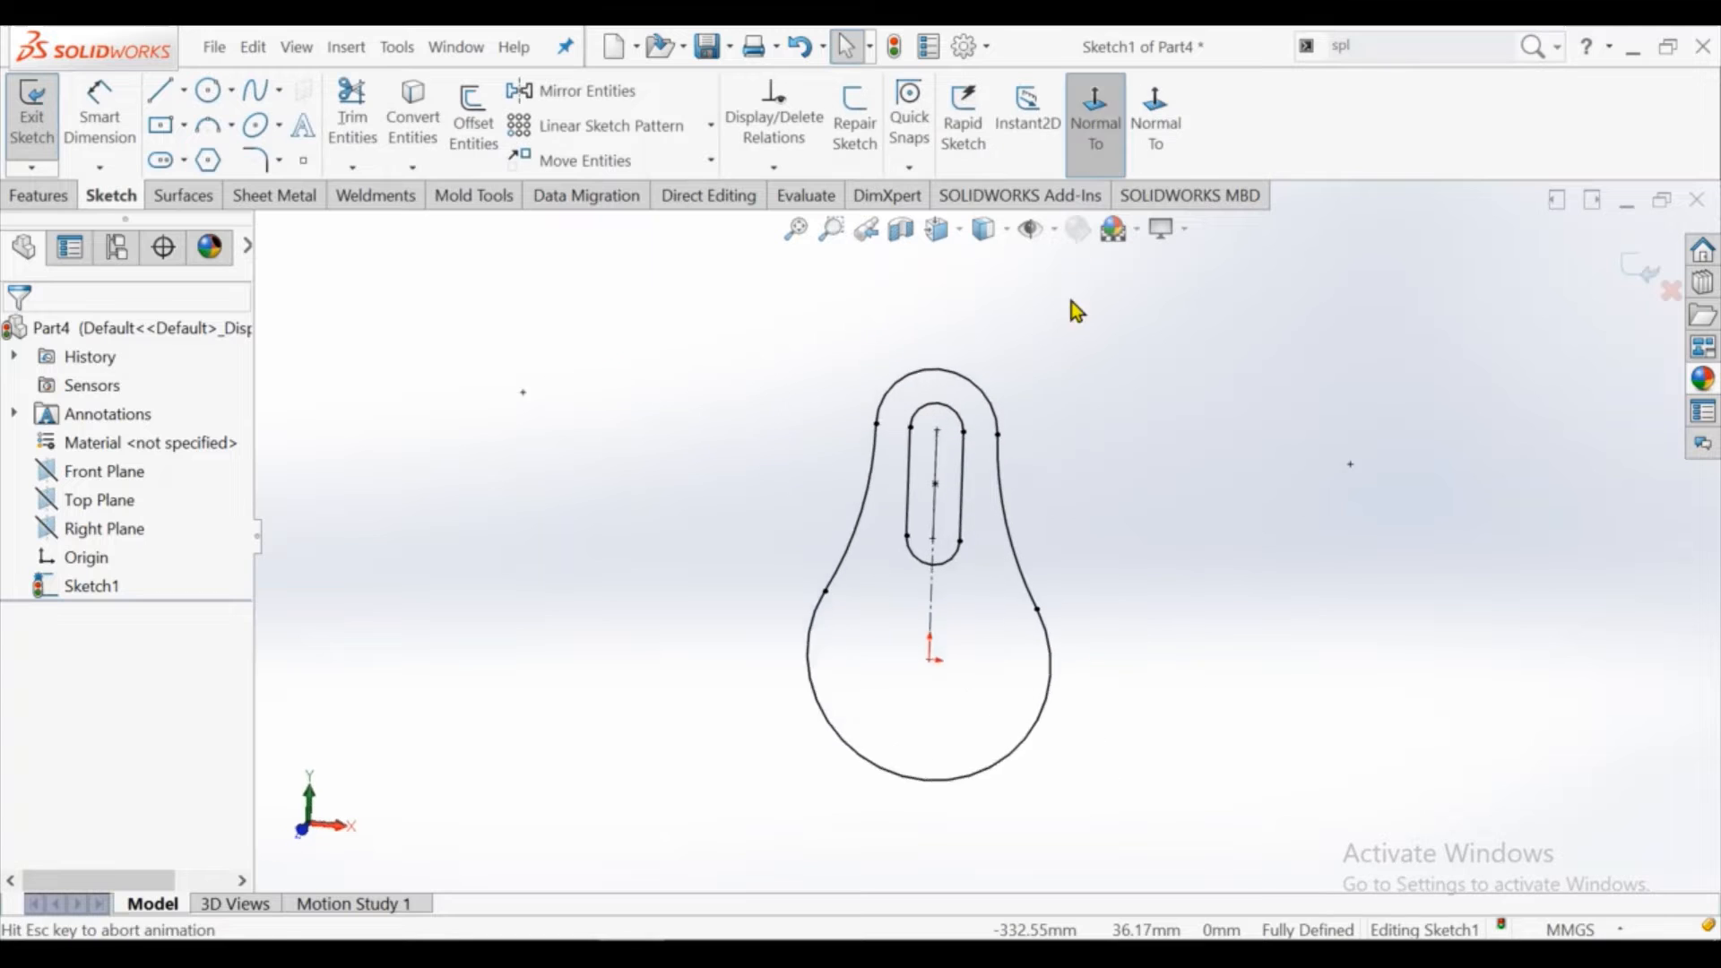
Sketch a circle centered on the origin inside the profile's wide end and set its diameter to 32 mm
{"action": "left_click", "coordinate": [933, 661]}
{"action": "right_click", "coordinate": [990, 704]}
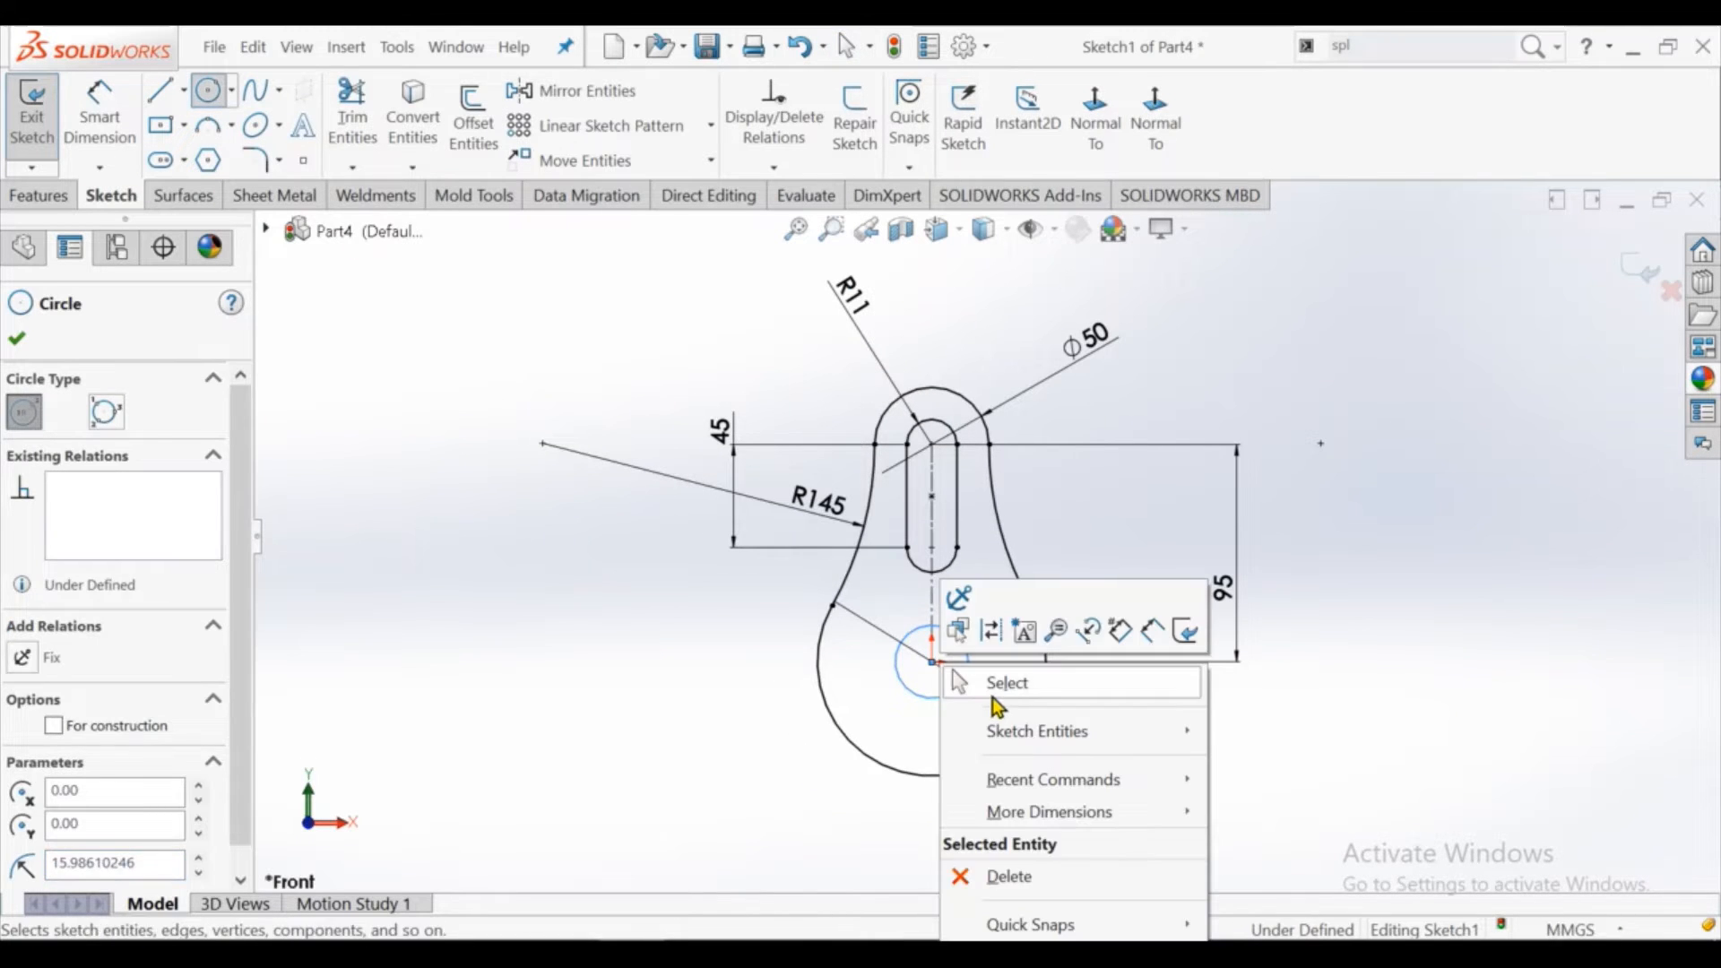
{"action": "left_click", "coordinate": [993, 683]}
{"action": "left_click", "coordinate": [90, 143]}
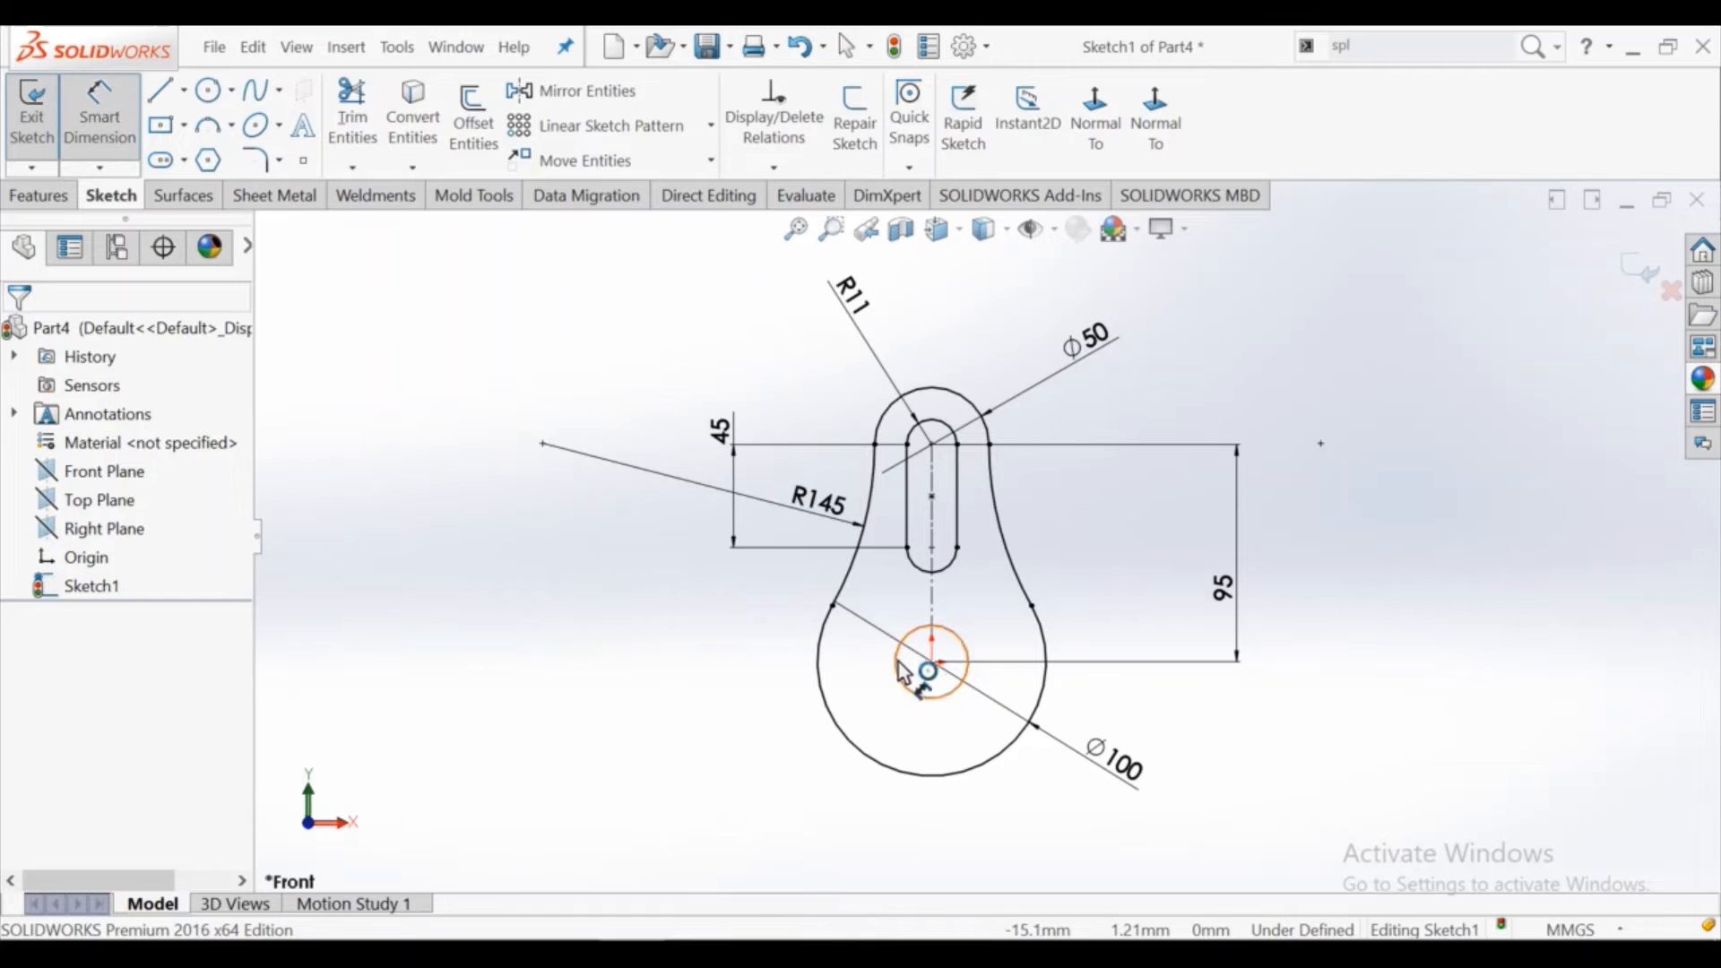
{"action": "left_click", "coordinate": [904, 678]}
{"action": "left_click", "coordinate": [678, 767]}
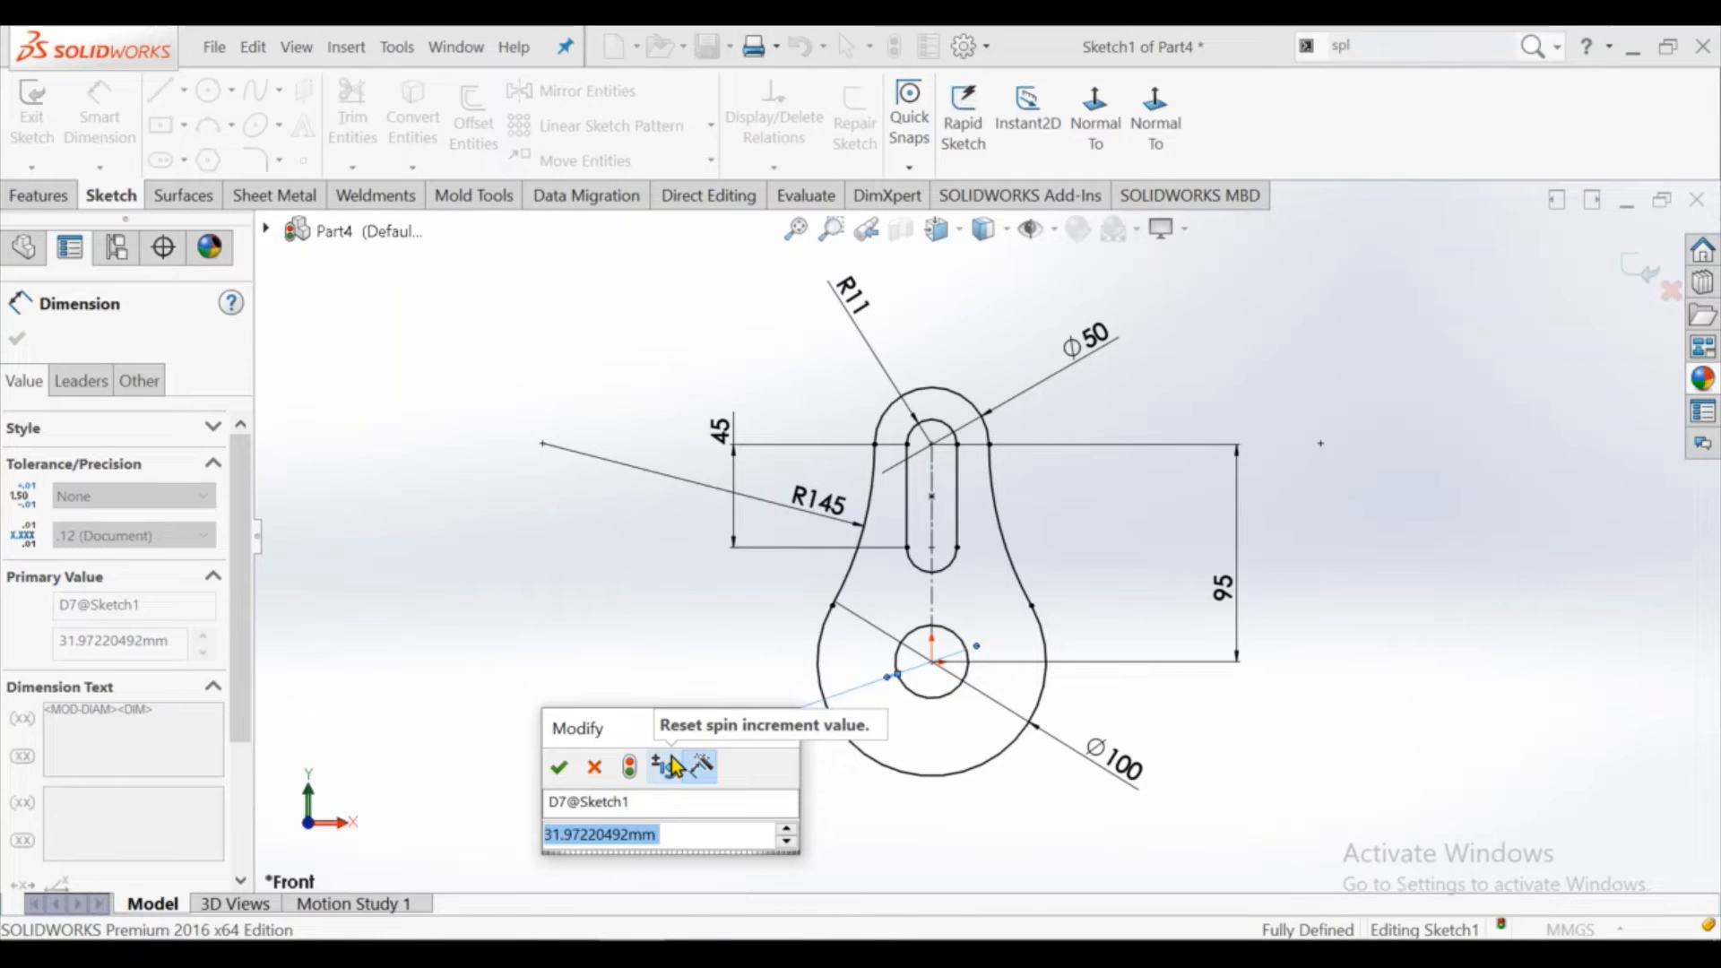
{"action": "type", "text": "32"}
{"action": "key", "text": "Return"}
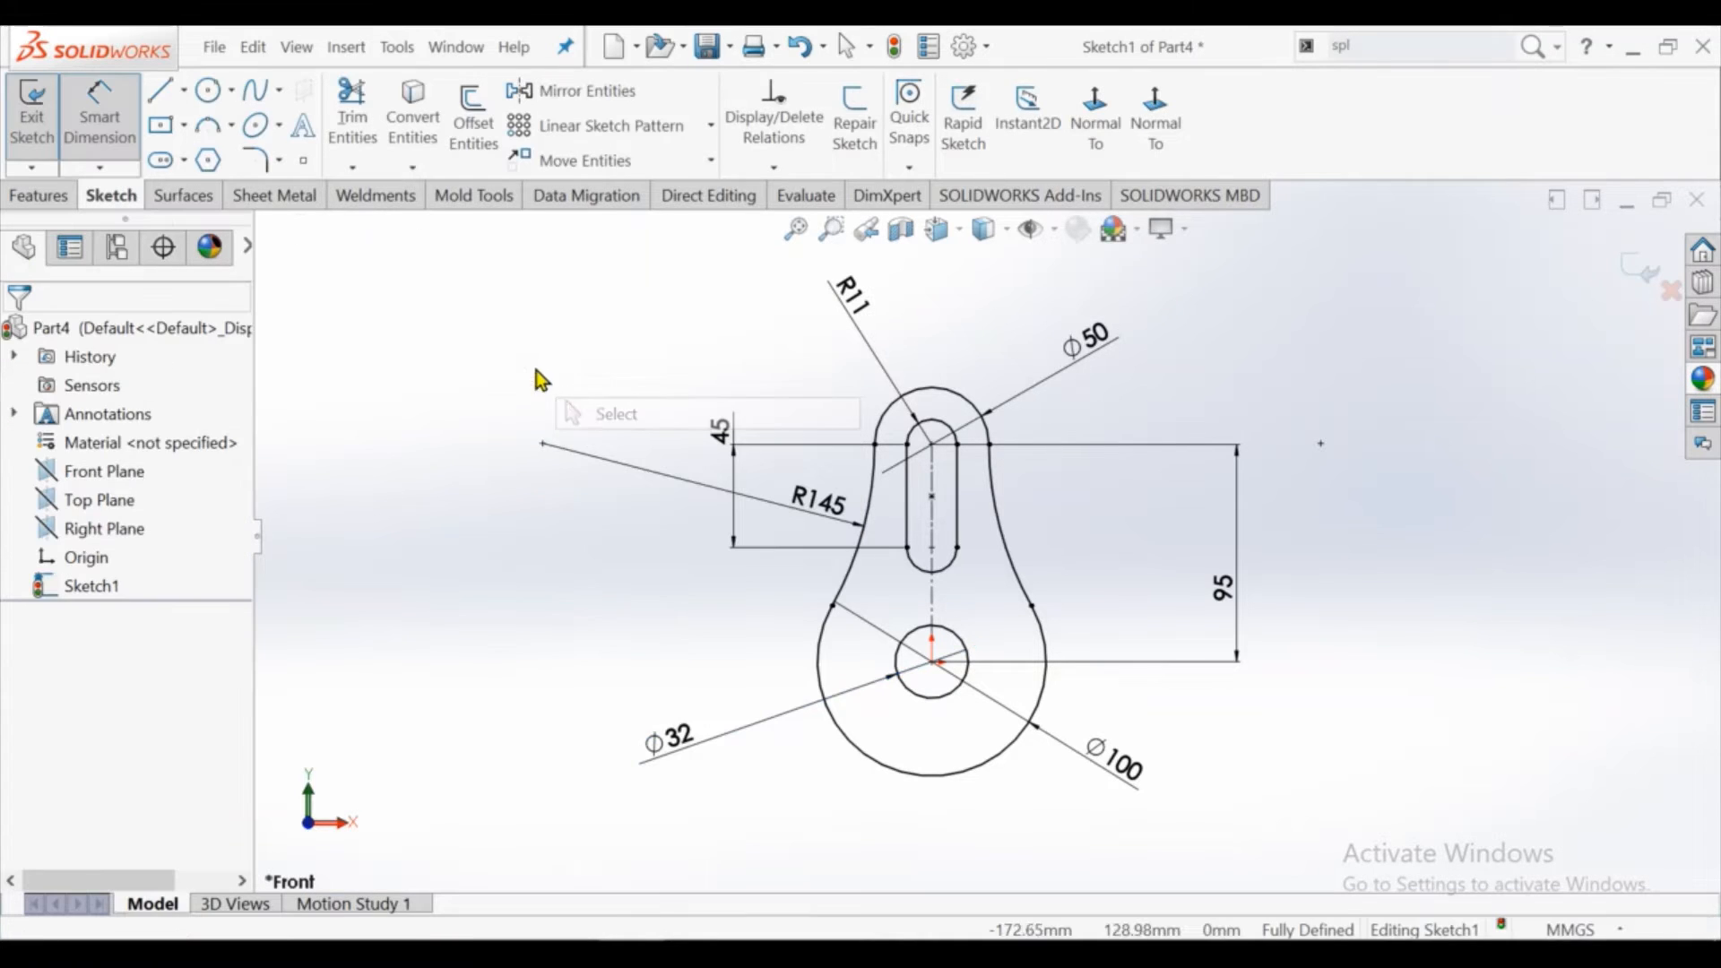
{"action": "key", "text": "Escape"}
Extrude the finished profile as a blind boss 10 mm thick, leaving the slot and round hole open
{"action": "left_click", "coordinate": [38, 195]}
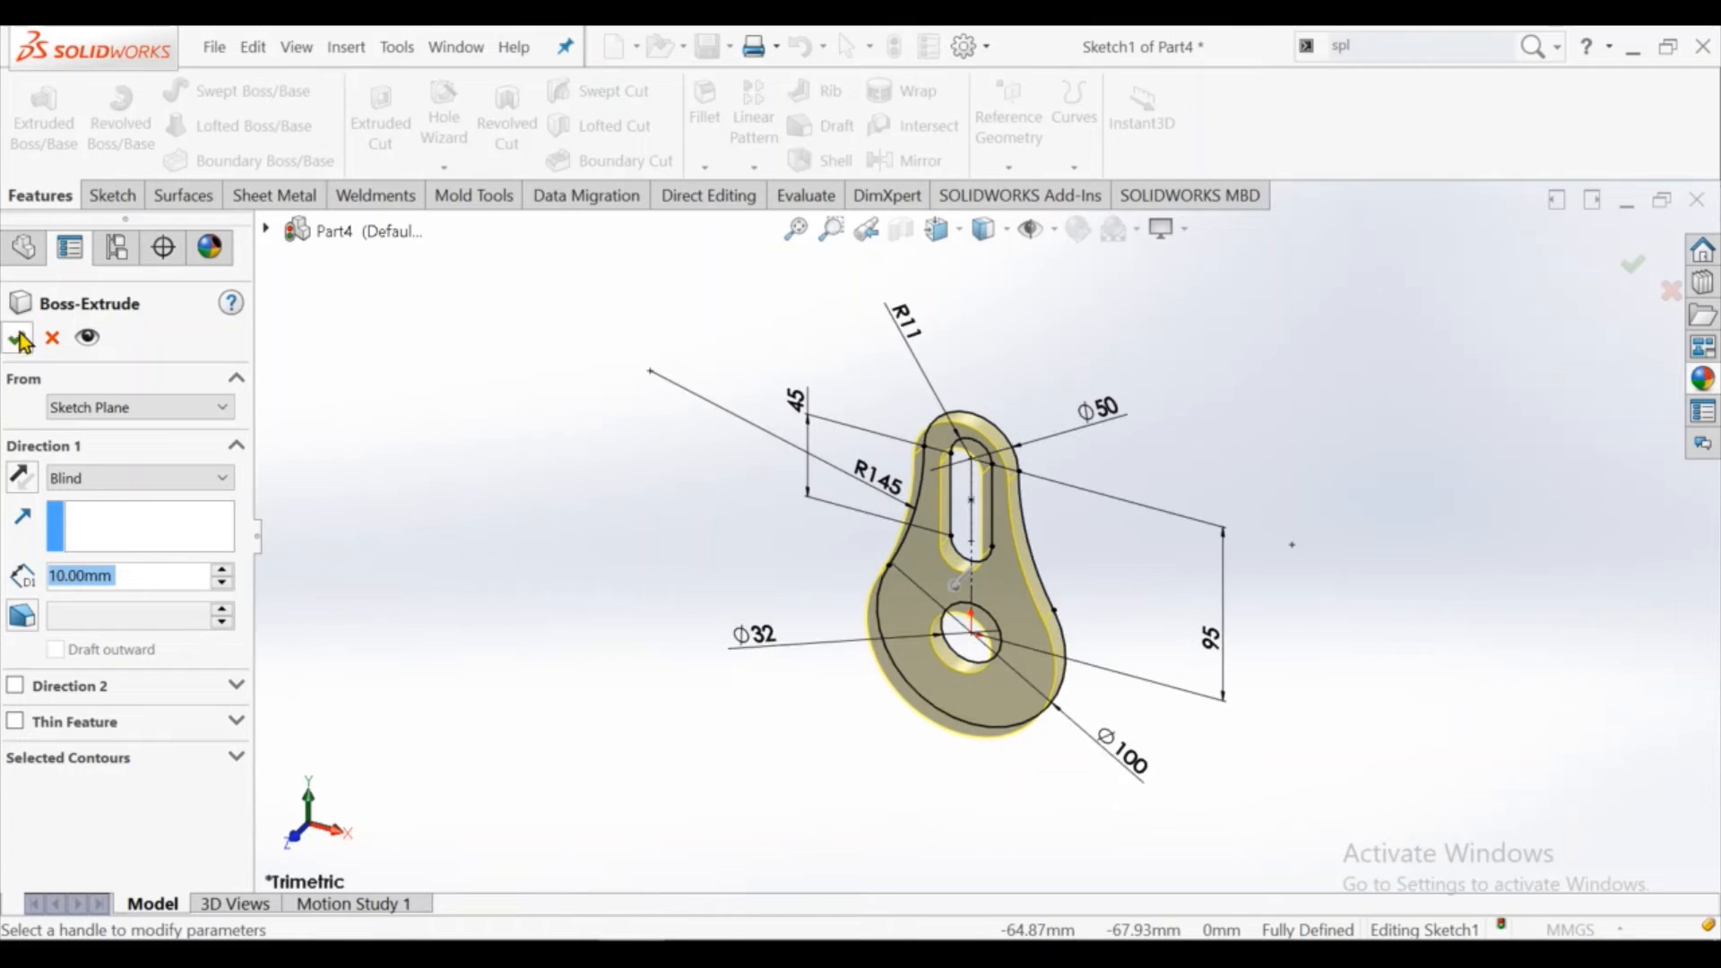
{"action": "left_click", "coordinate": [20, 340]}
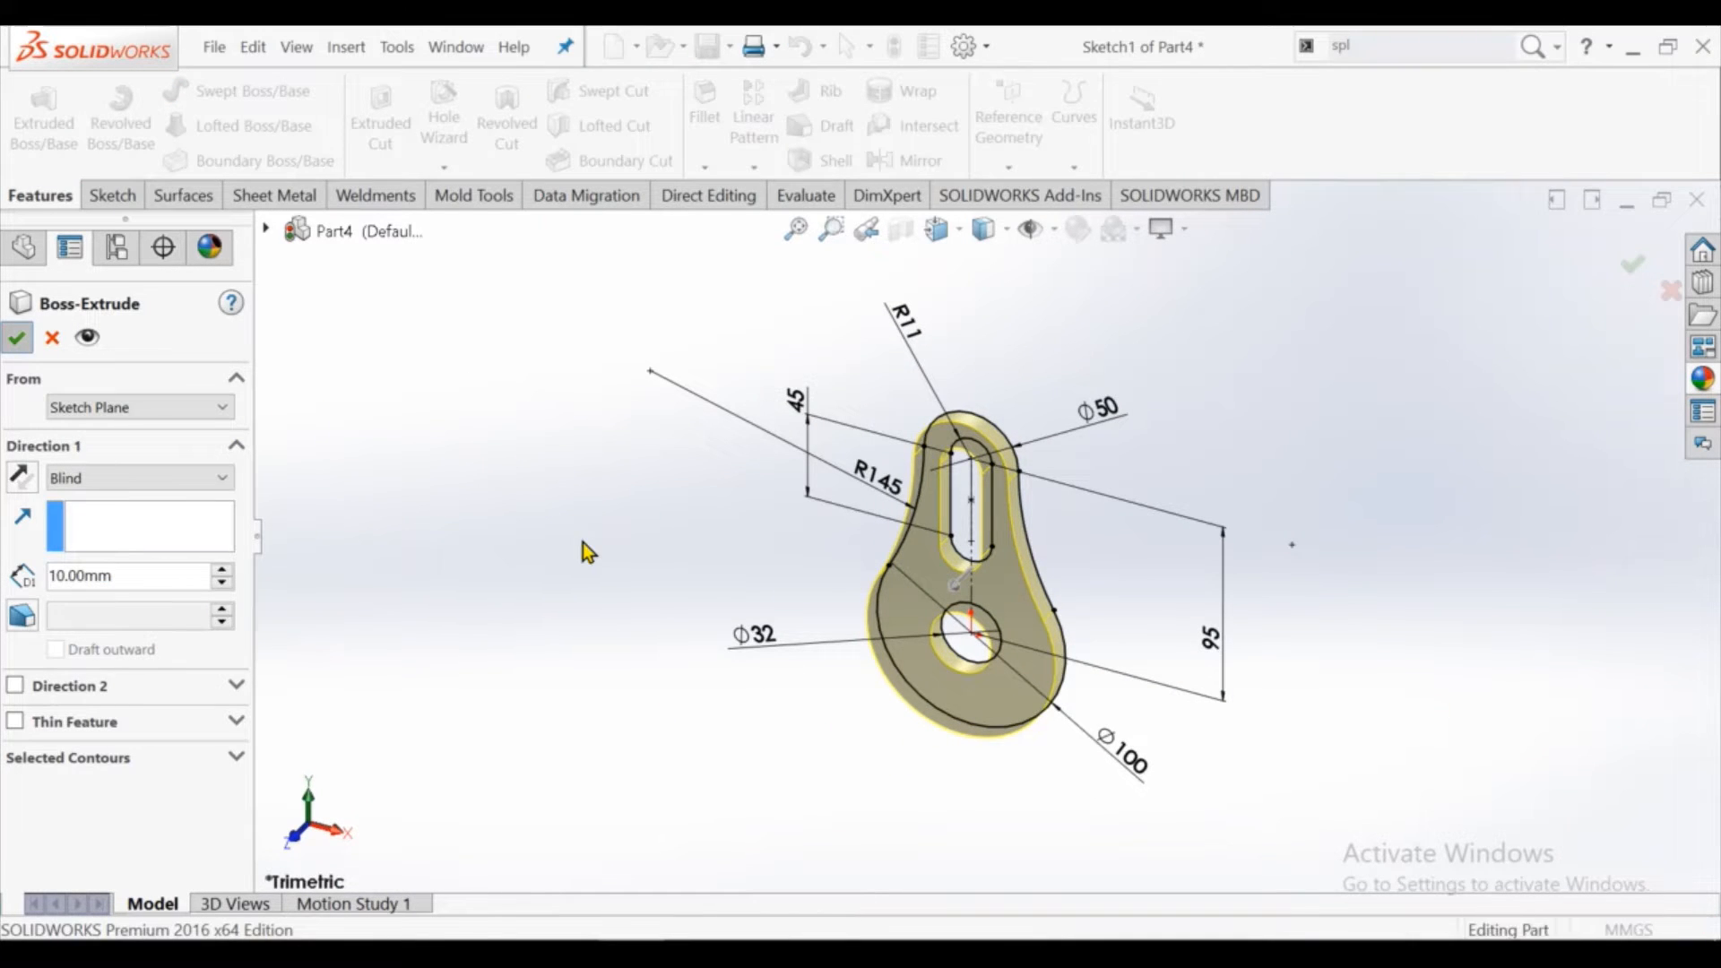
{"action": "middle_click_drag", "start_coordinate": [669, 558], "coordinate": [728, 466]}
Start a sketch on the plate's front face and draw a circle about 49 mm in diameter around the hole, centered on the origin
{"action": "left_click", "coordinate": [926, 613]}
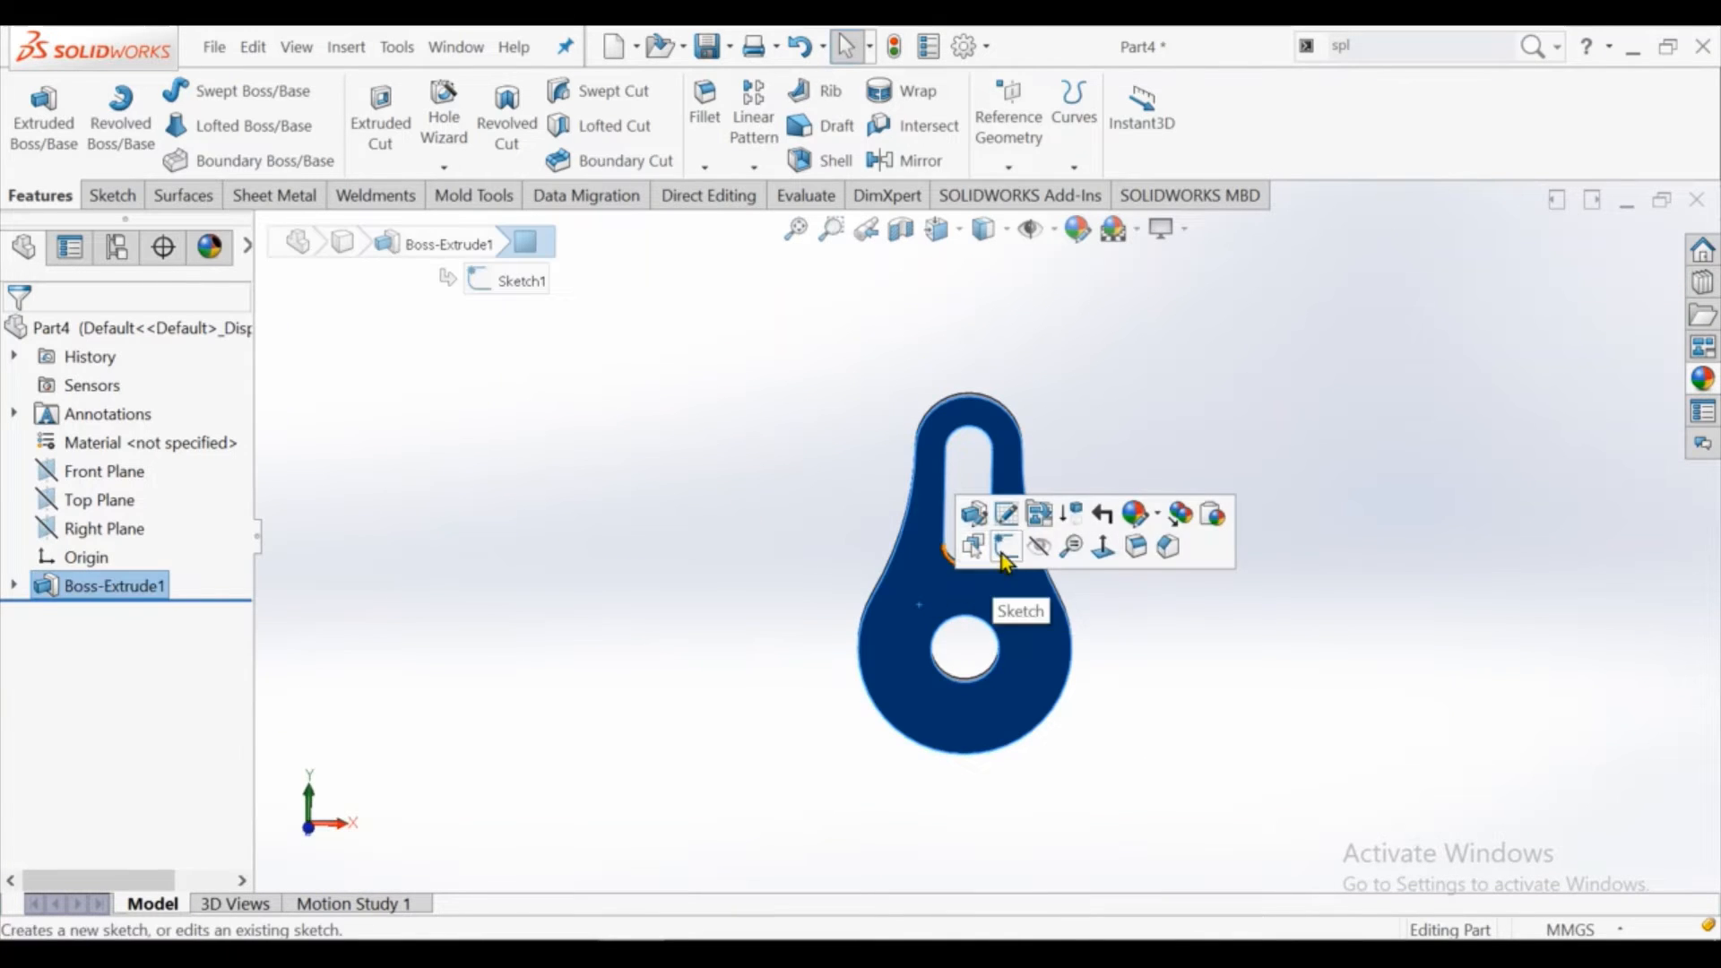
{"action": "left_click", "coordinate": [997, 553]}
{"action": "left_click", "coordinate": [1084, 144]}
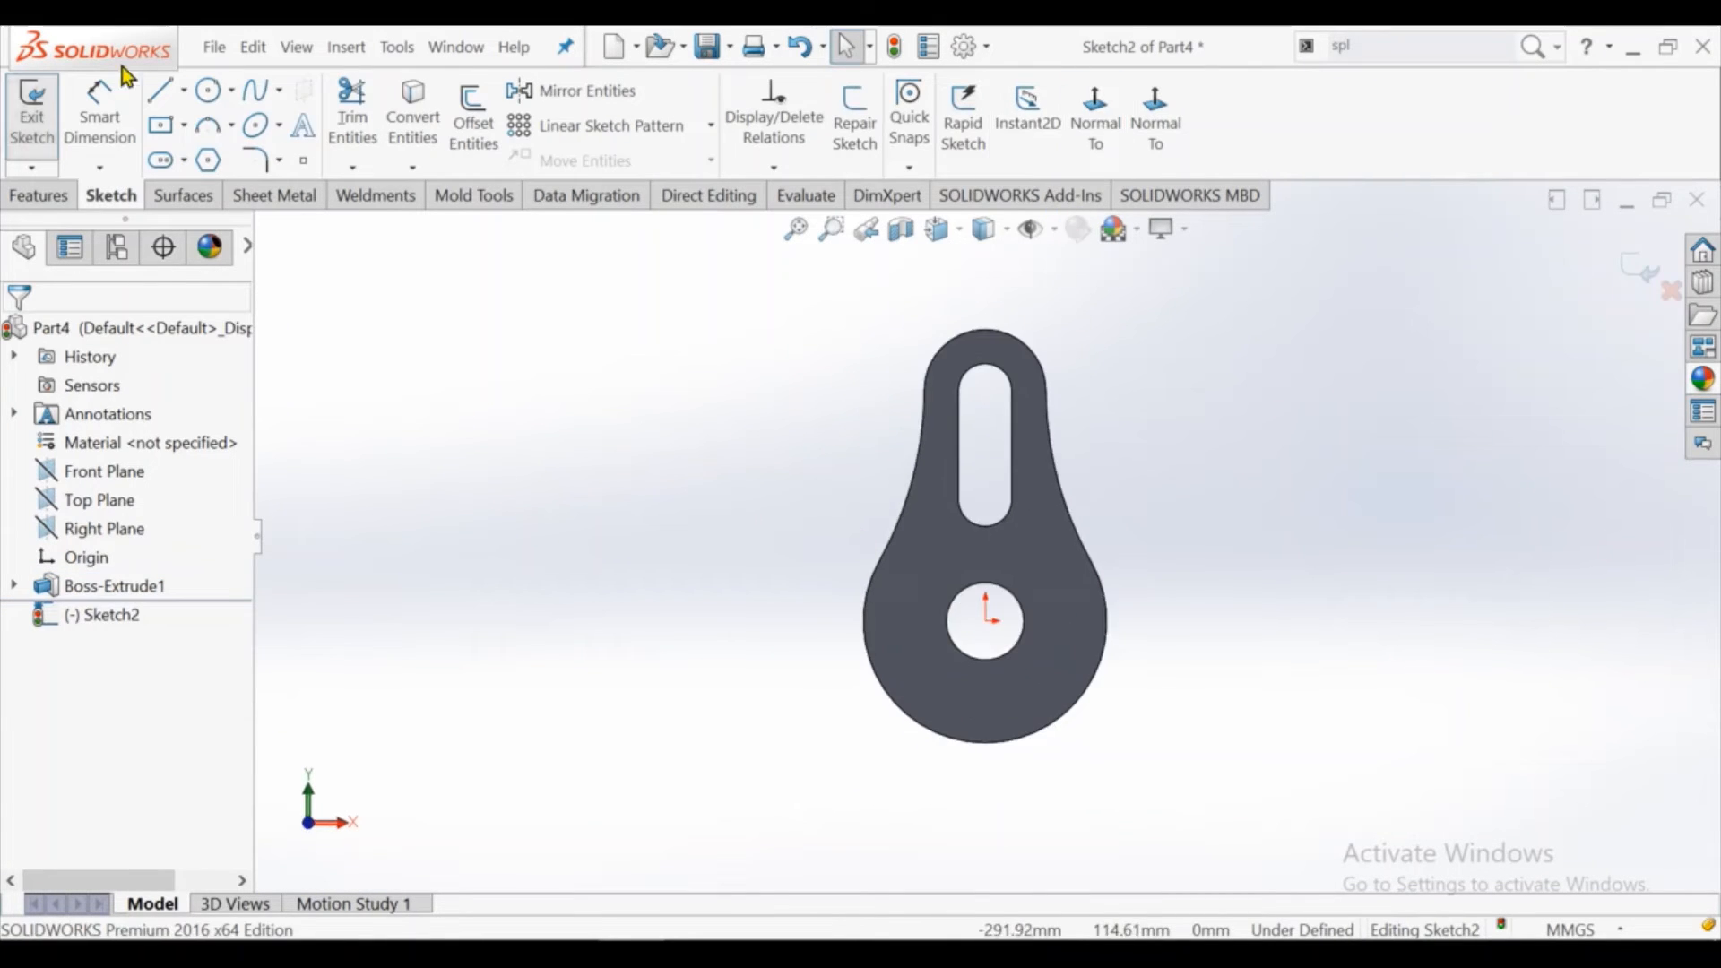
{"action": "left_click", "coordinate": [209, 91]}
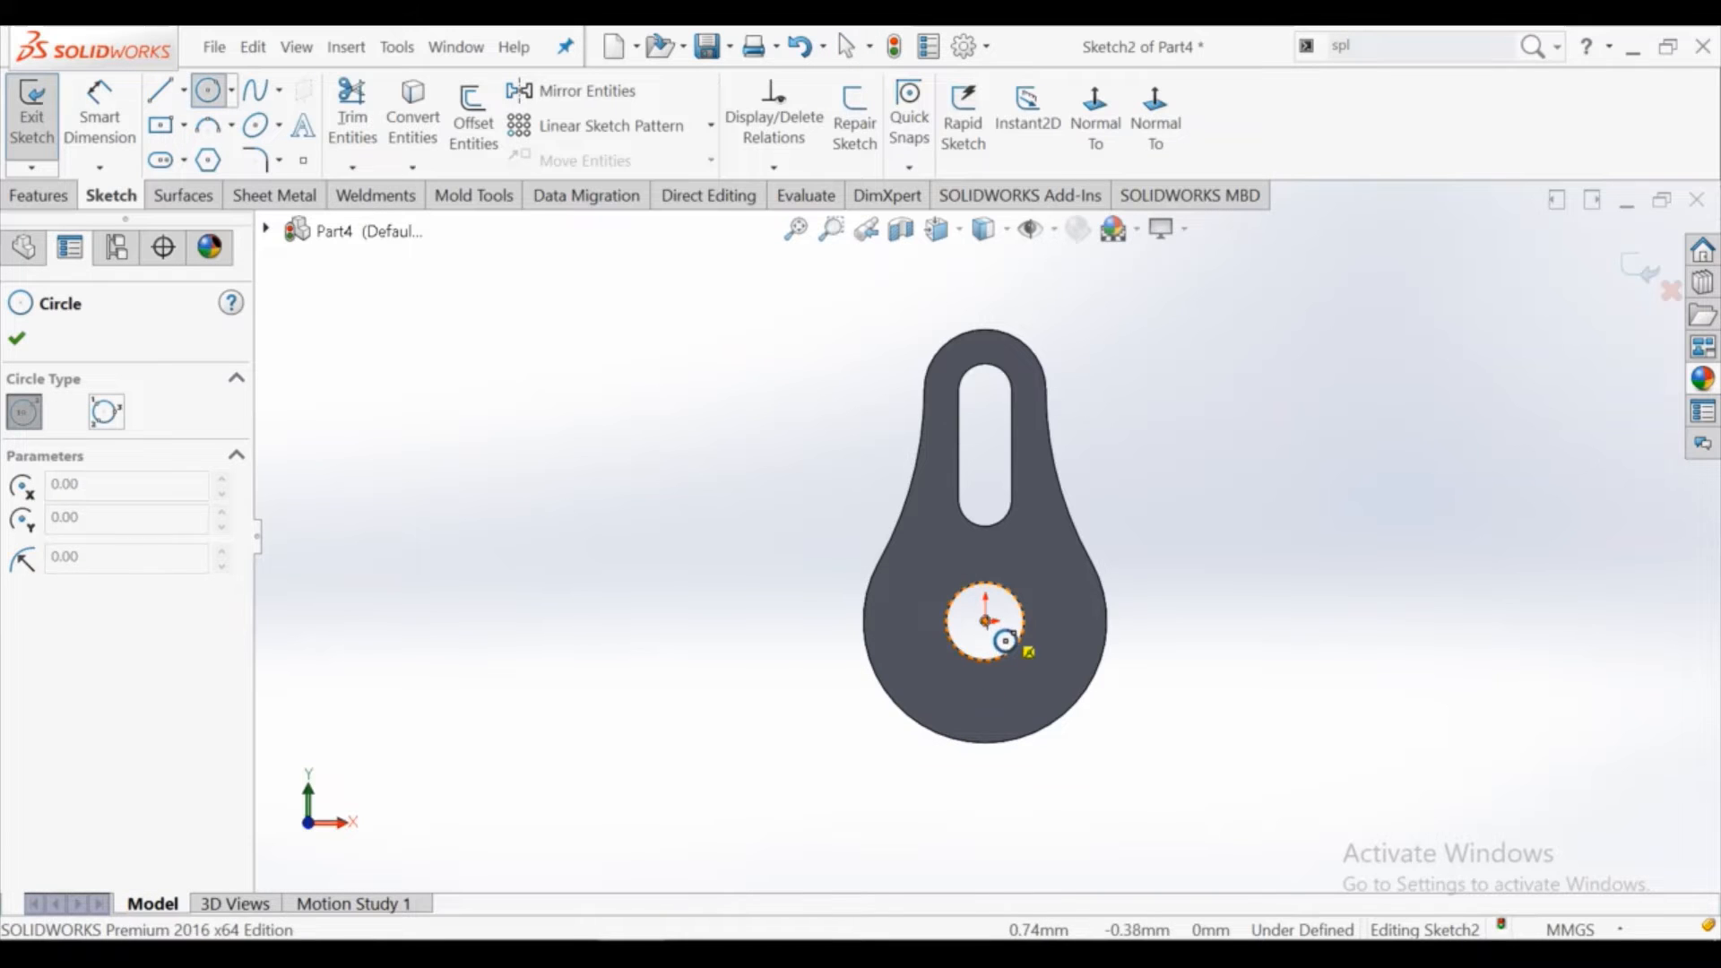
{"action": "left_click", "coordinate": [985, 620]}
{"action": "left_click", "coordinate": [1004, 677]}
{"action": "right_click", "coordinate": [1004, 676]}
{"action": "left_click", "coordinate": [1044, 681]}
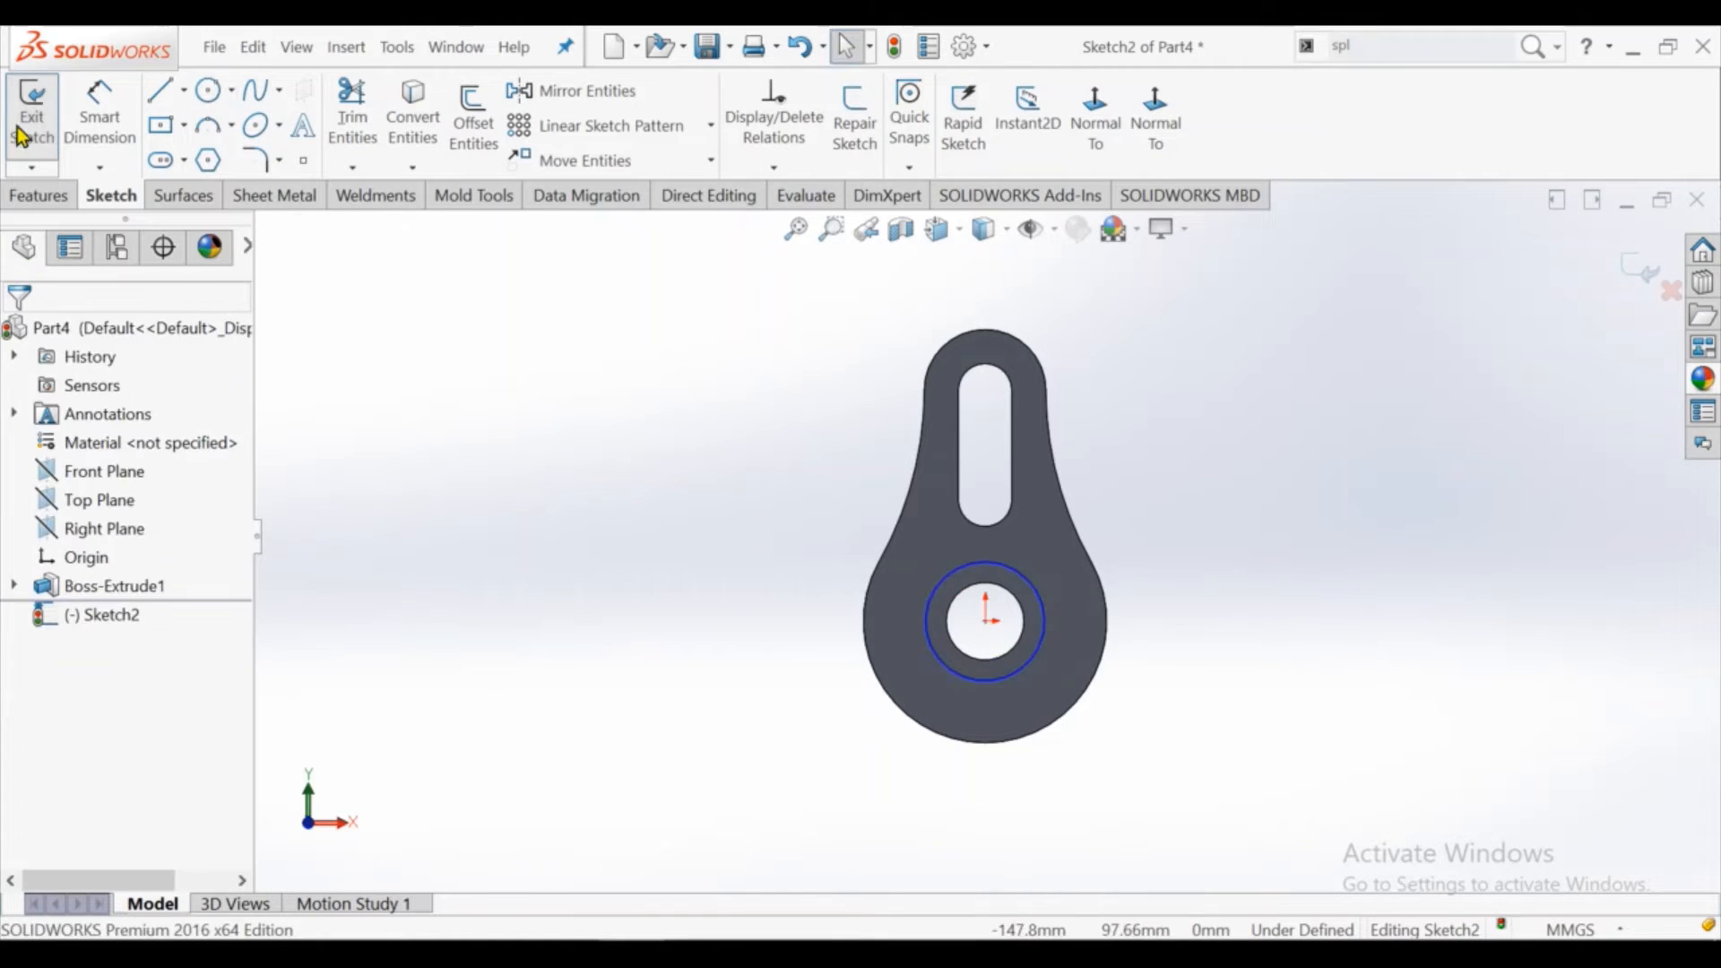
Dimension the circle around the hole and set its diameter to 50 mm
{"action": "left_click", "coordinate": [99, 117]}
{"action": "left_click", "coordinate": [940, 579]}
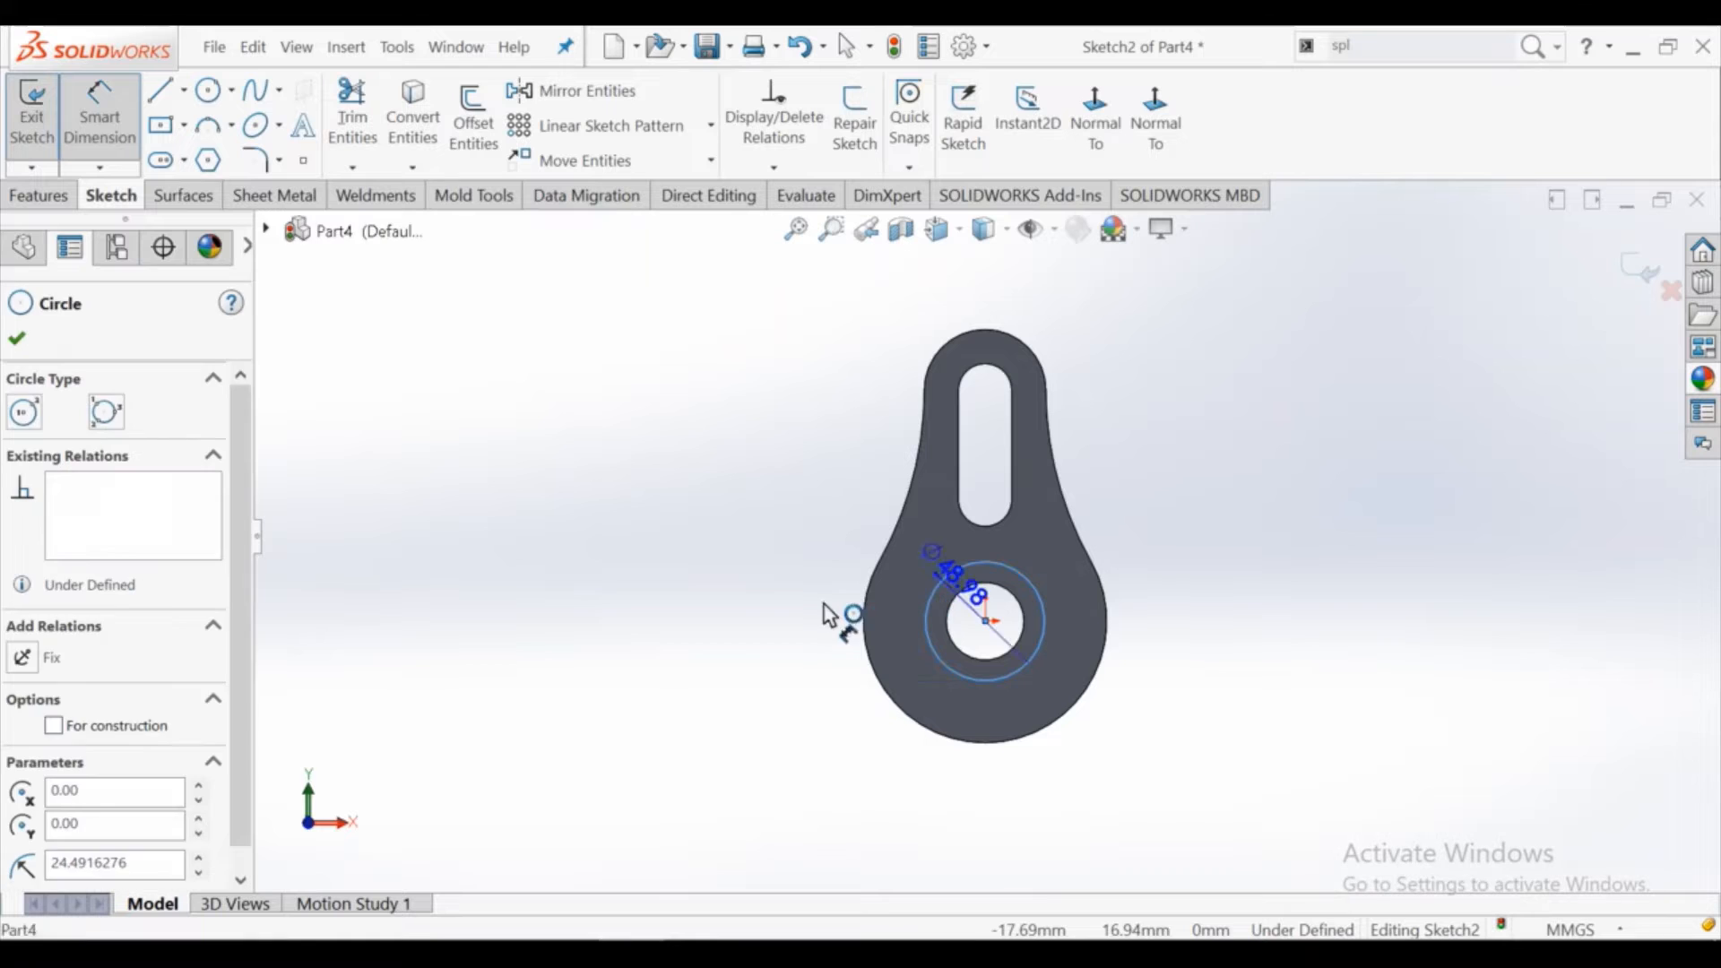
{"action": "left_click", "coordinate": [811, 609]}
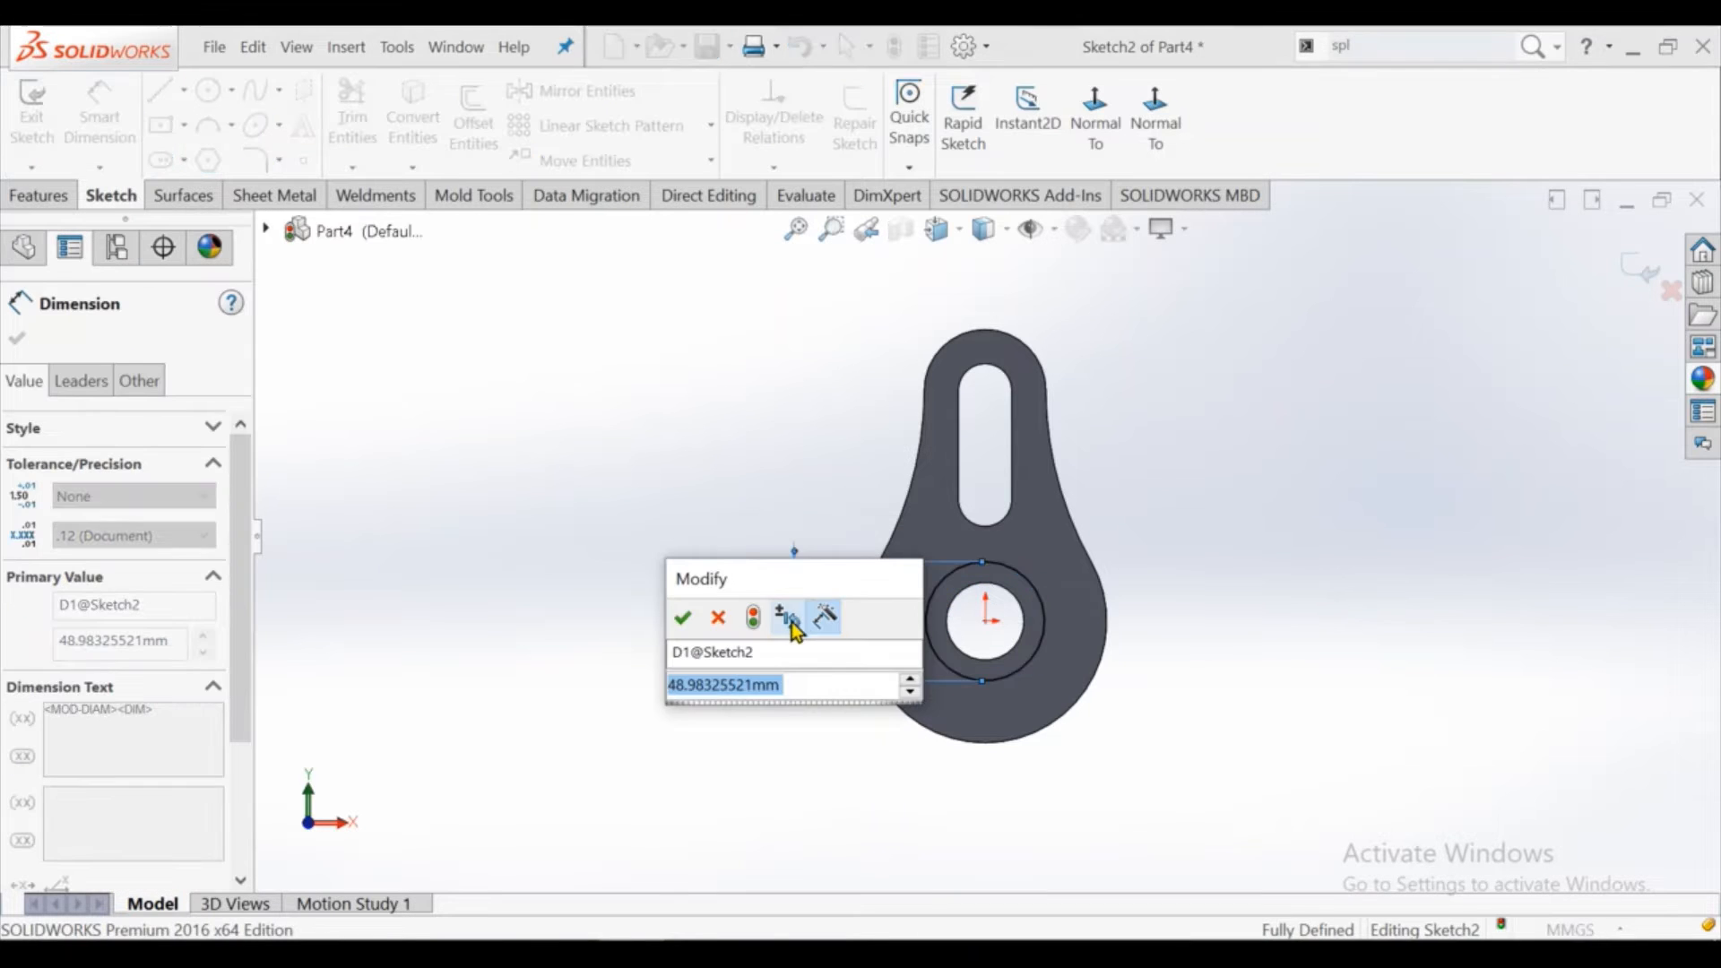
{"action": "type", "text": "50"}
{"action": "key", "text": "Return"}
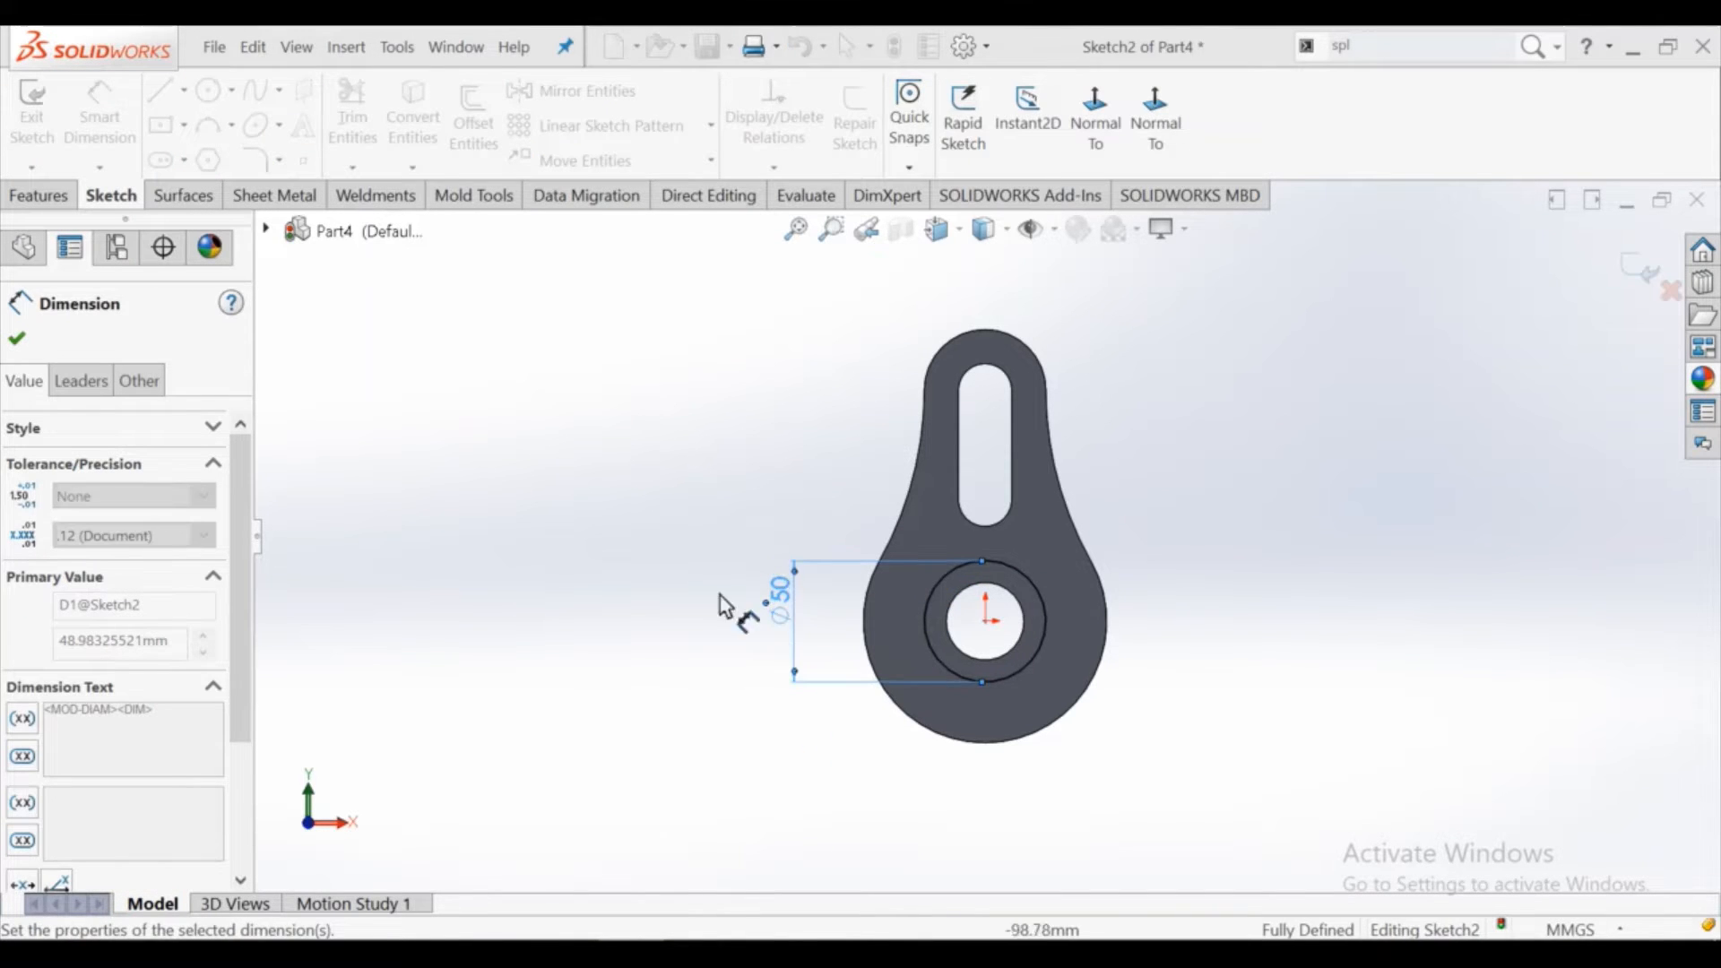
{"action": "key", "text": "Escape"}
{"action": "right_click", "coordinate": [615, 421]}
{"action": "left_click", "coordinate": [696, 497]}
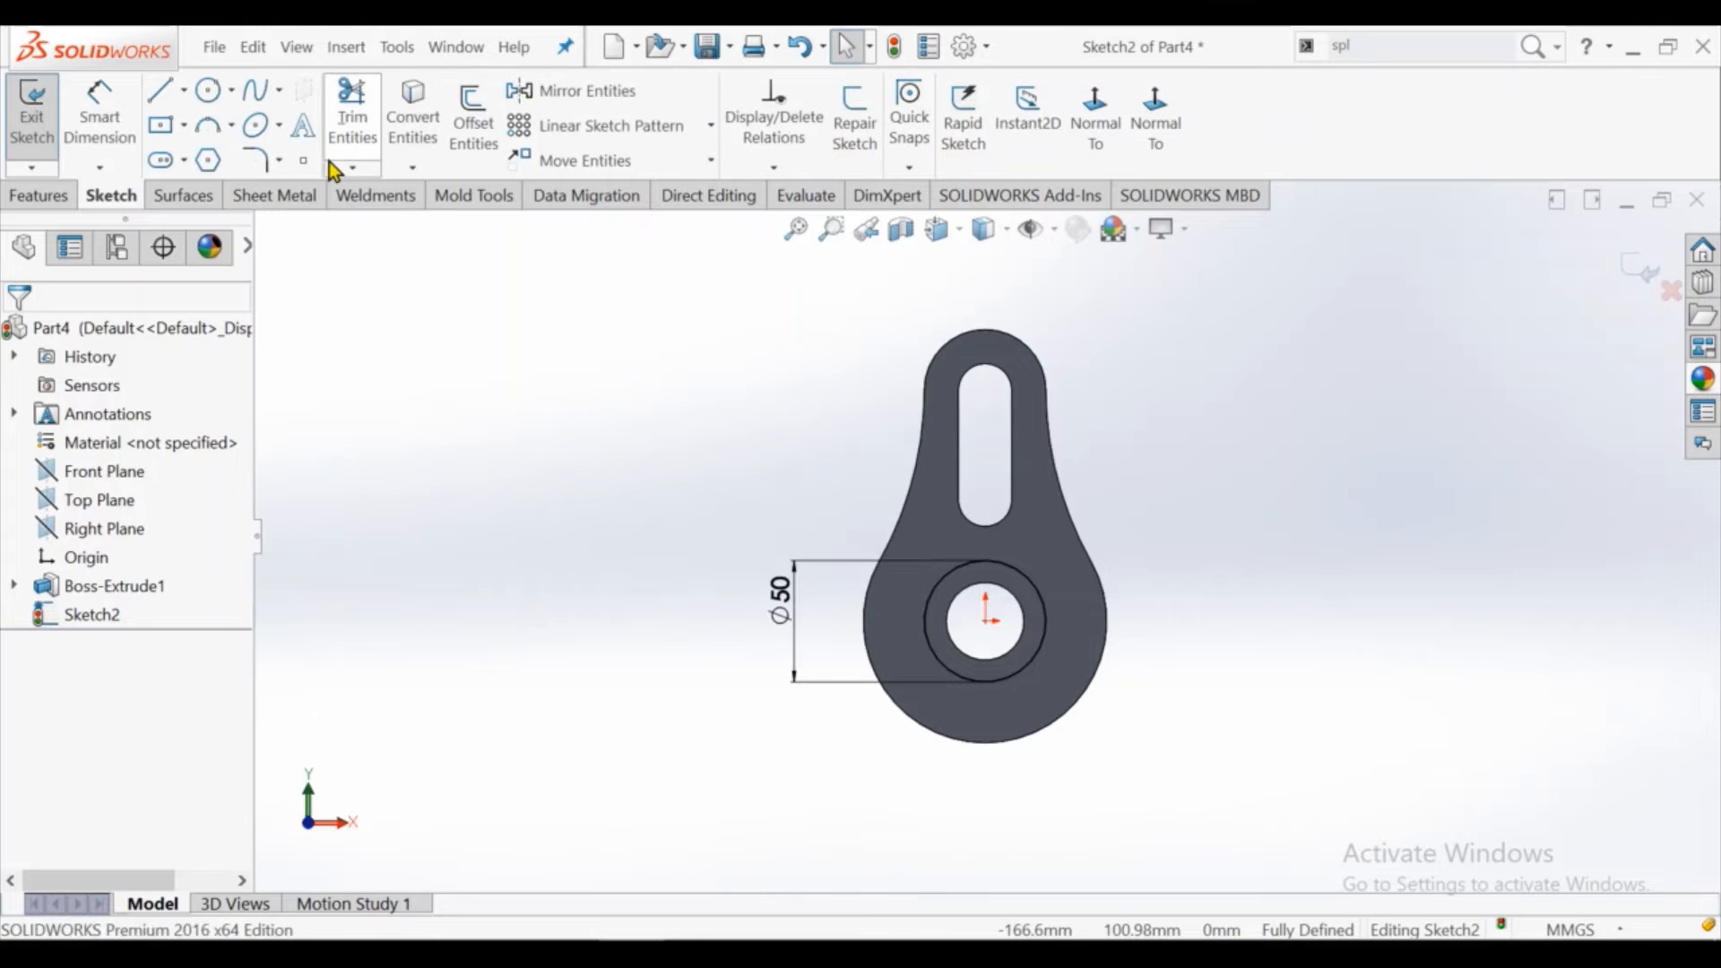
Convert the round hole's edge into a sketch circle, clearing any other selection first
{"action": "left_click", "coordinate": [418, 141]}
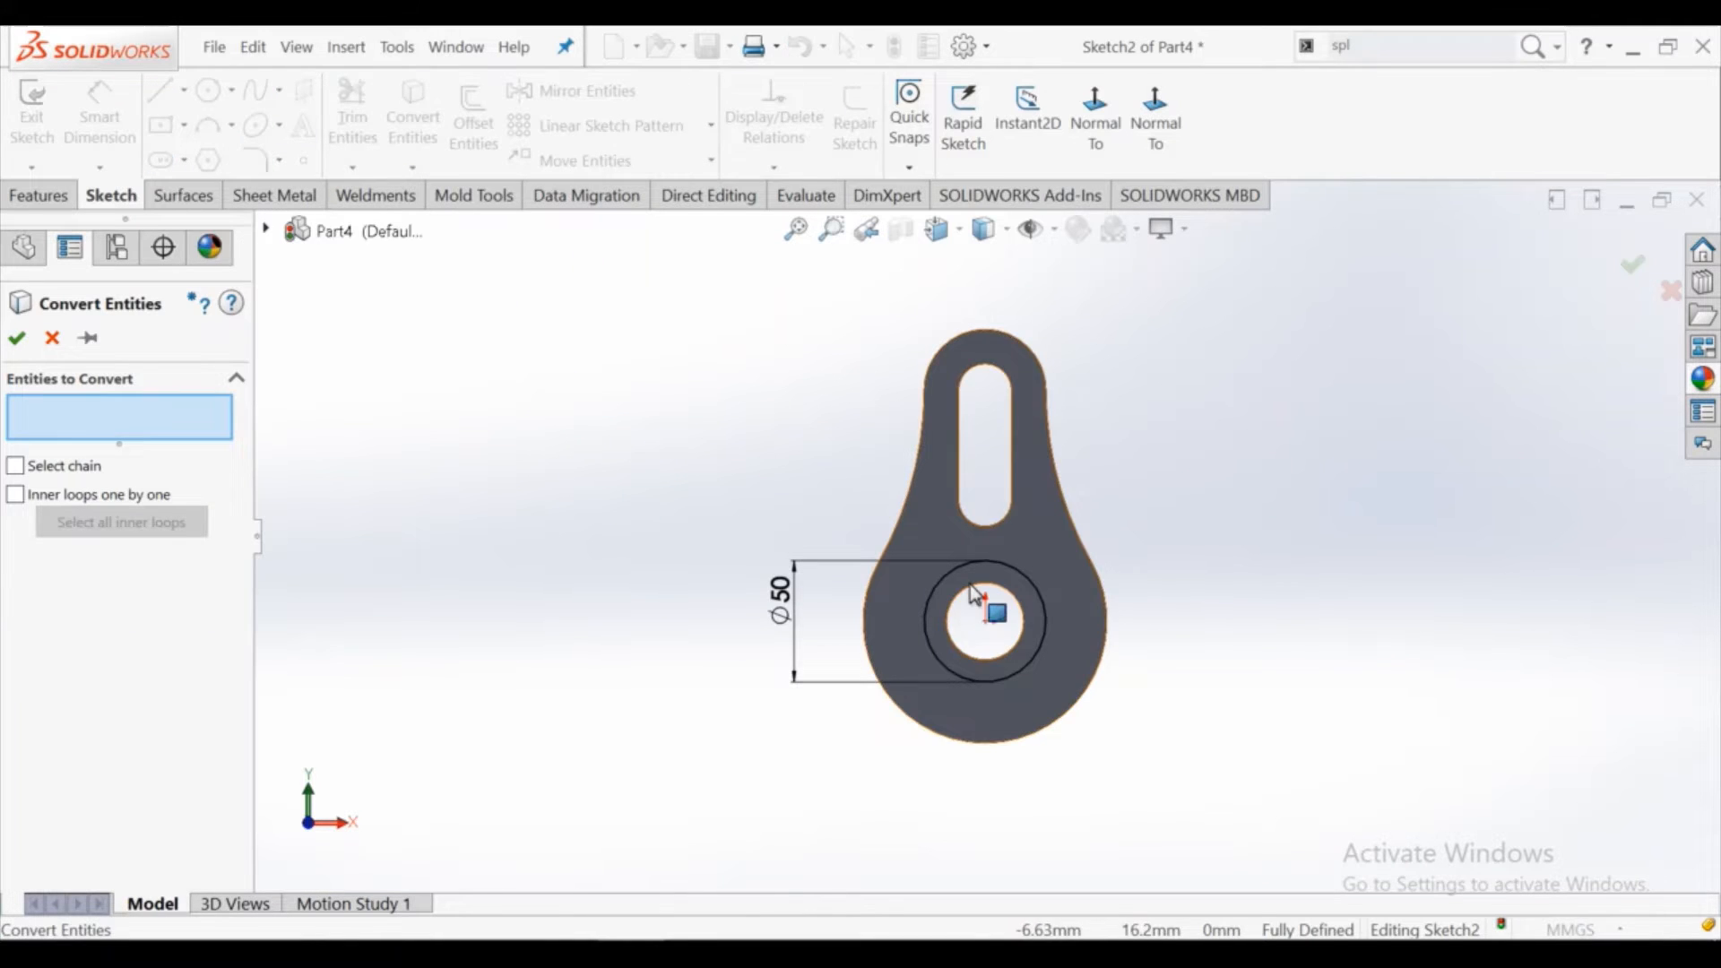
{"action": "left_click", "coordinate": [932, 606]}
{"action": "right_click", "coordinate": [180, 437]}
{"action": "left_click", "coordinate": [229, 444]}
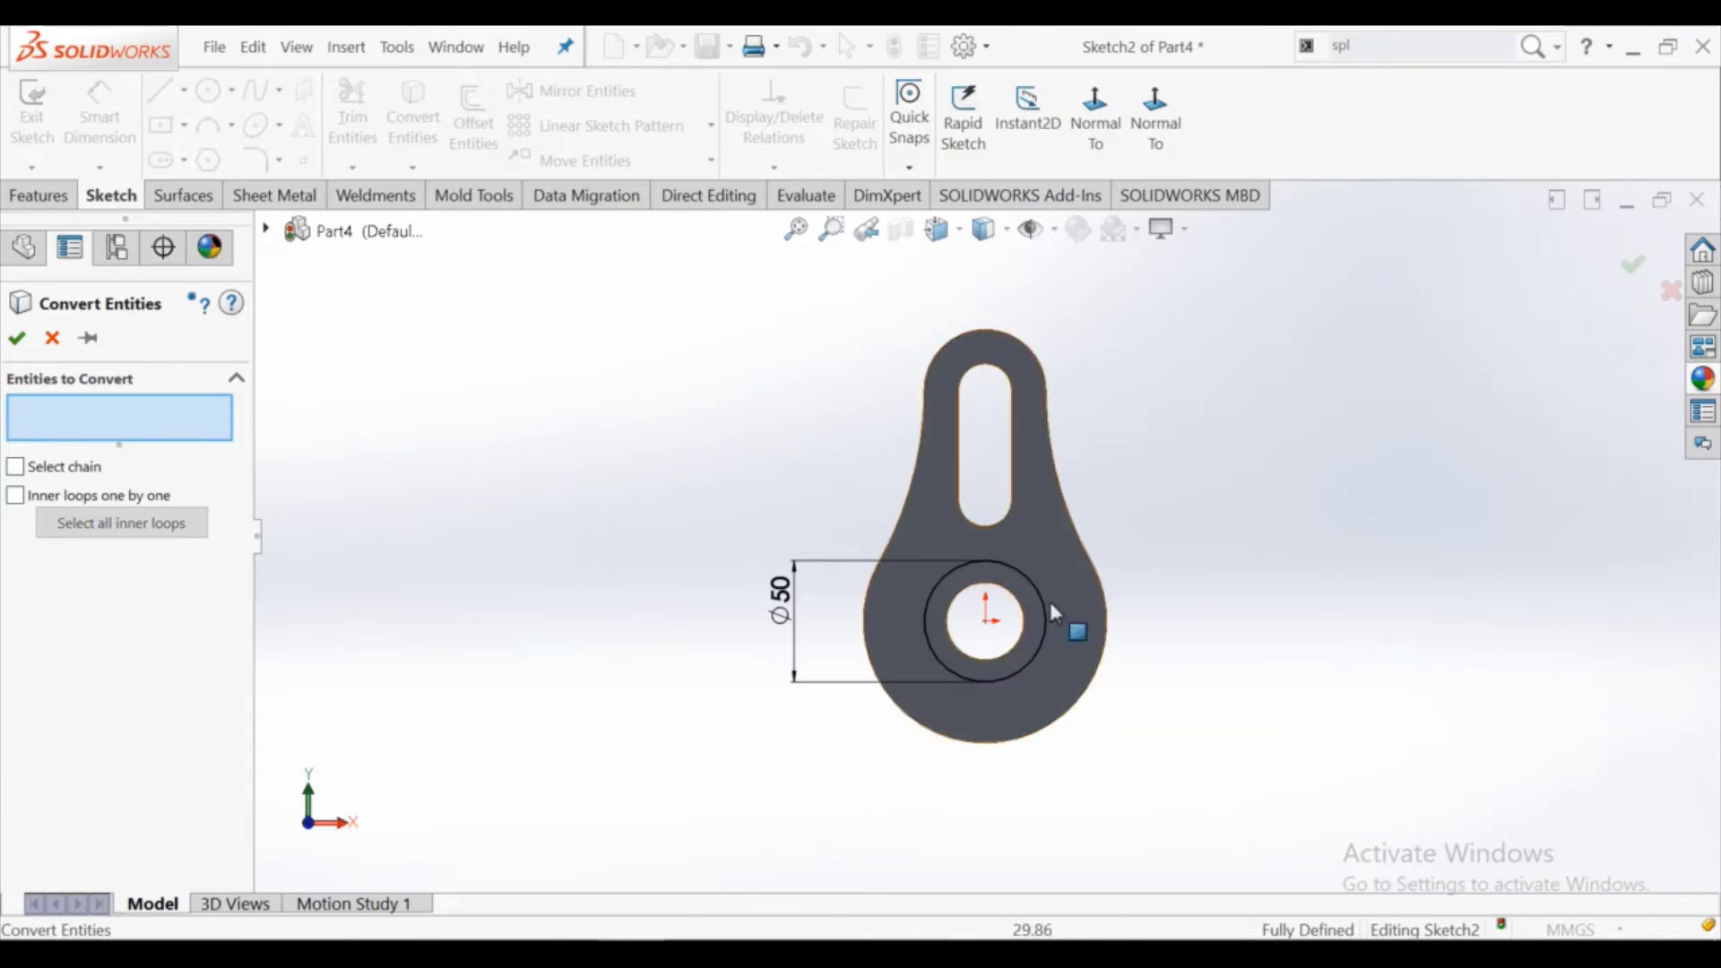
{"action": "left_click", "coordinate": [1012, 599]}
{"action": "left_click", "coordinate": [19, 334]}
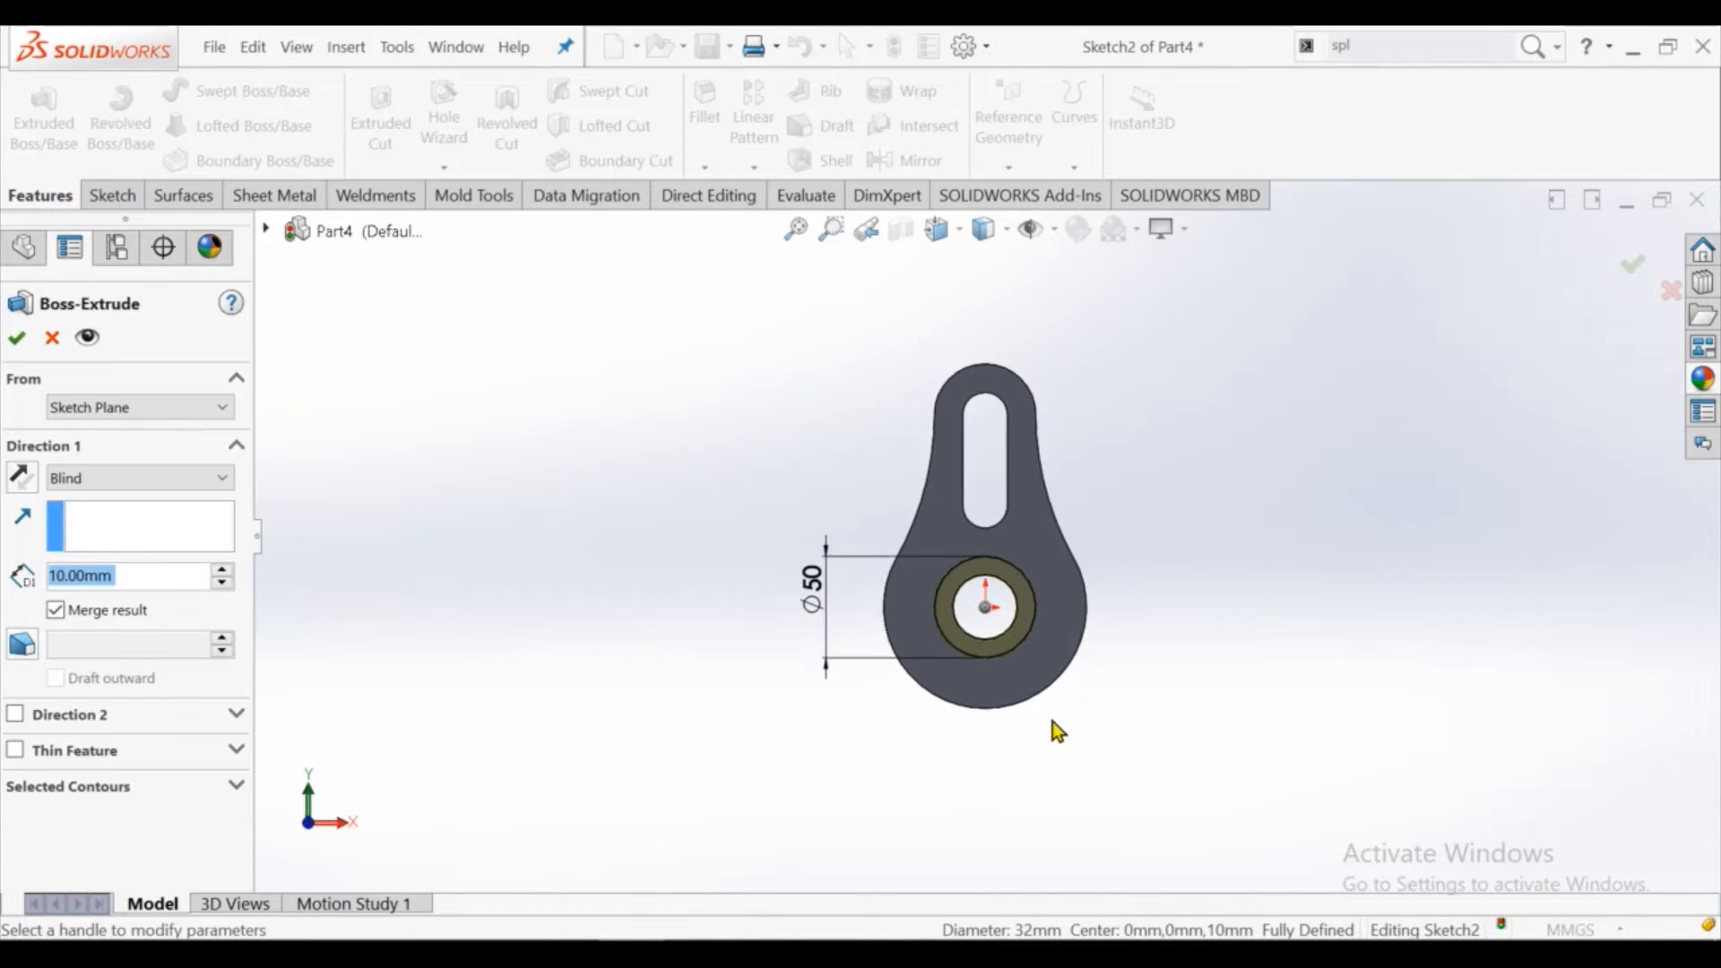
Extrude the ring between the two circles as a blind boss 60 mm deep, merged with the plate
{"action": "left_click", "coordinate": [222, 570]}
{"action": "left_click", "coordinate": [222, 570]}
{"action": "left_click", "coordinate": [223, 570]}
{"action": "left_click", "coordinate": [222, 570]}
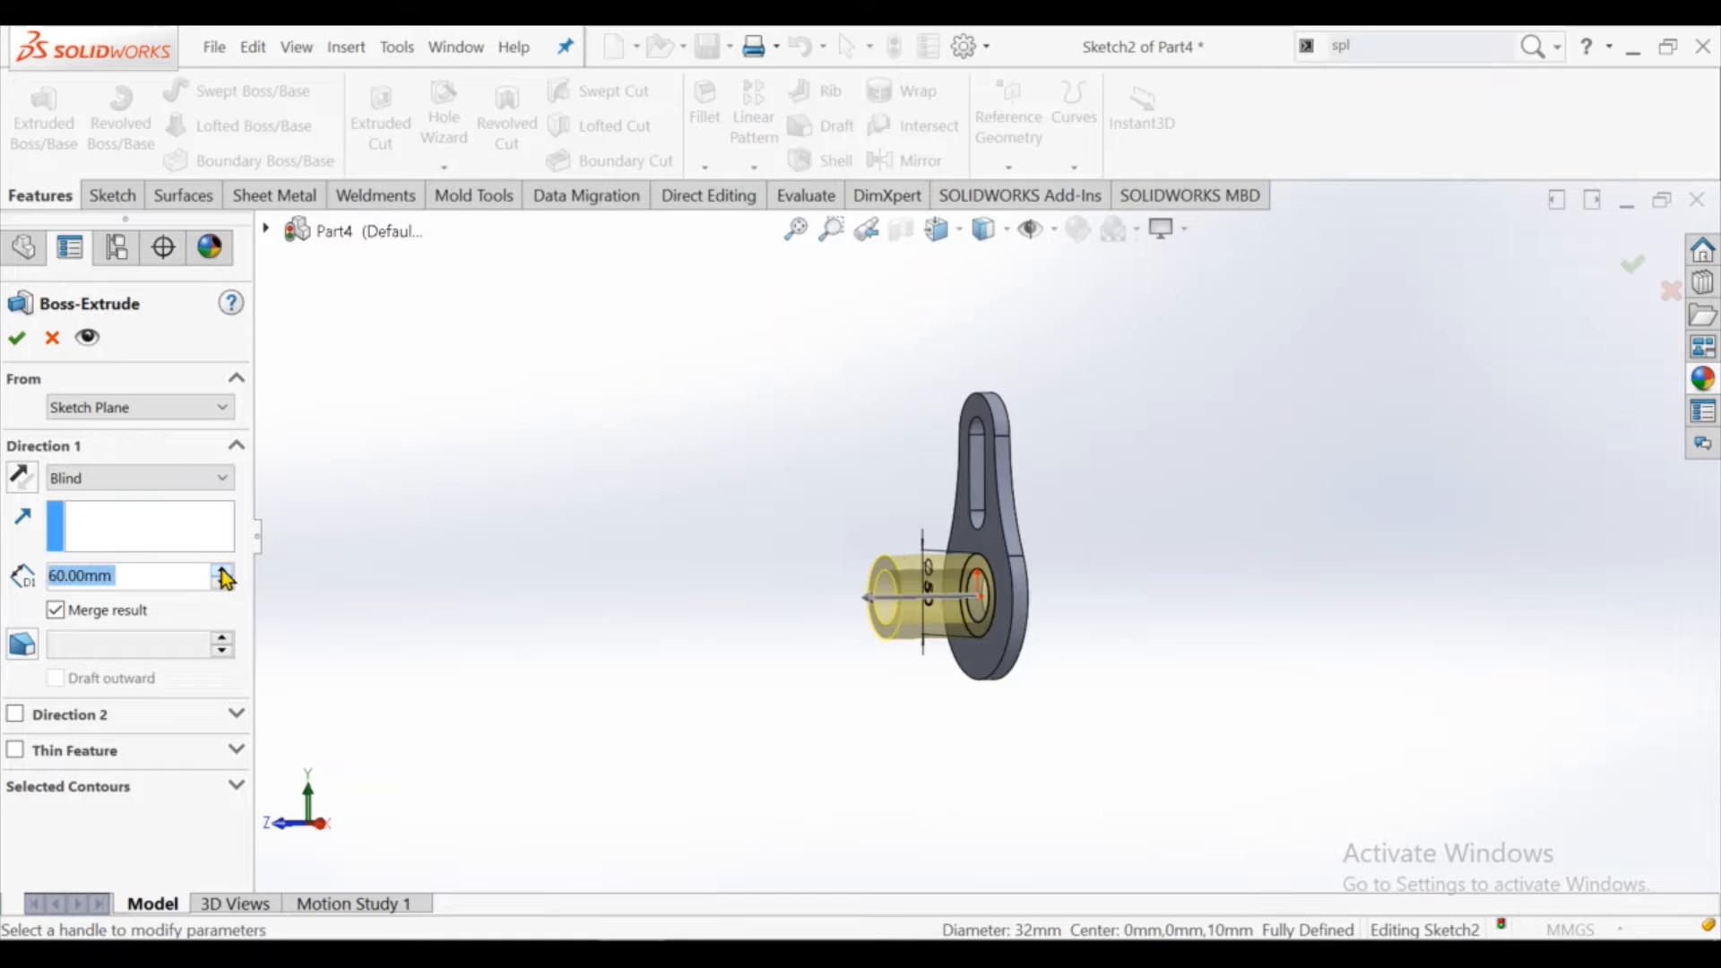
{"action": "left_click", "coordinate": [18, 340]}
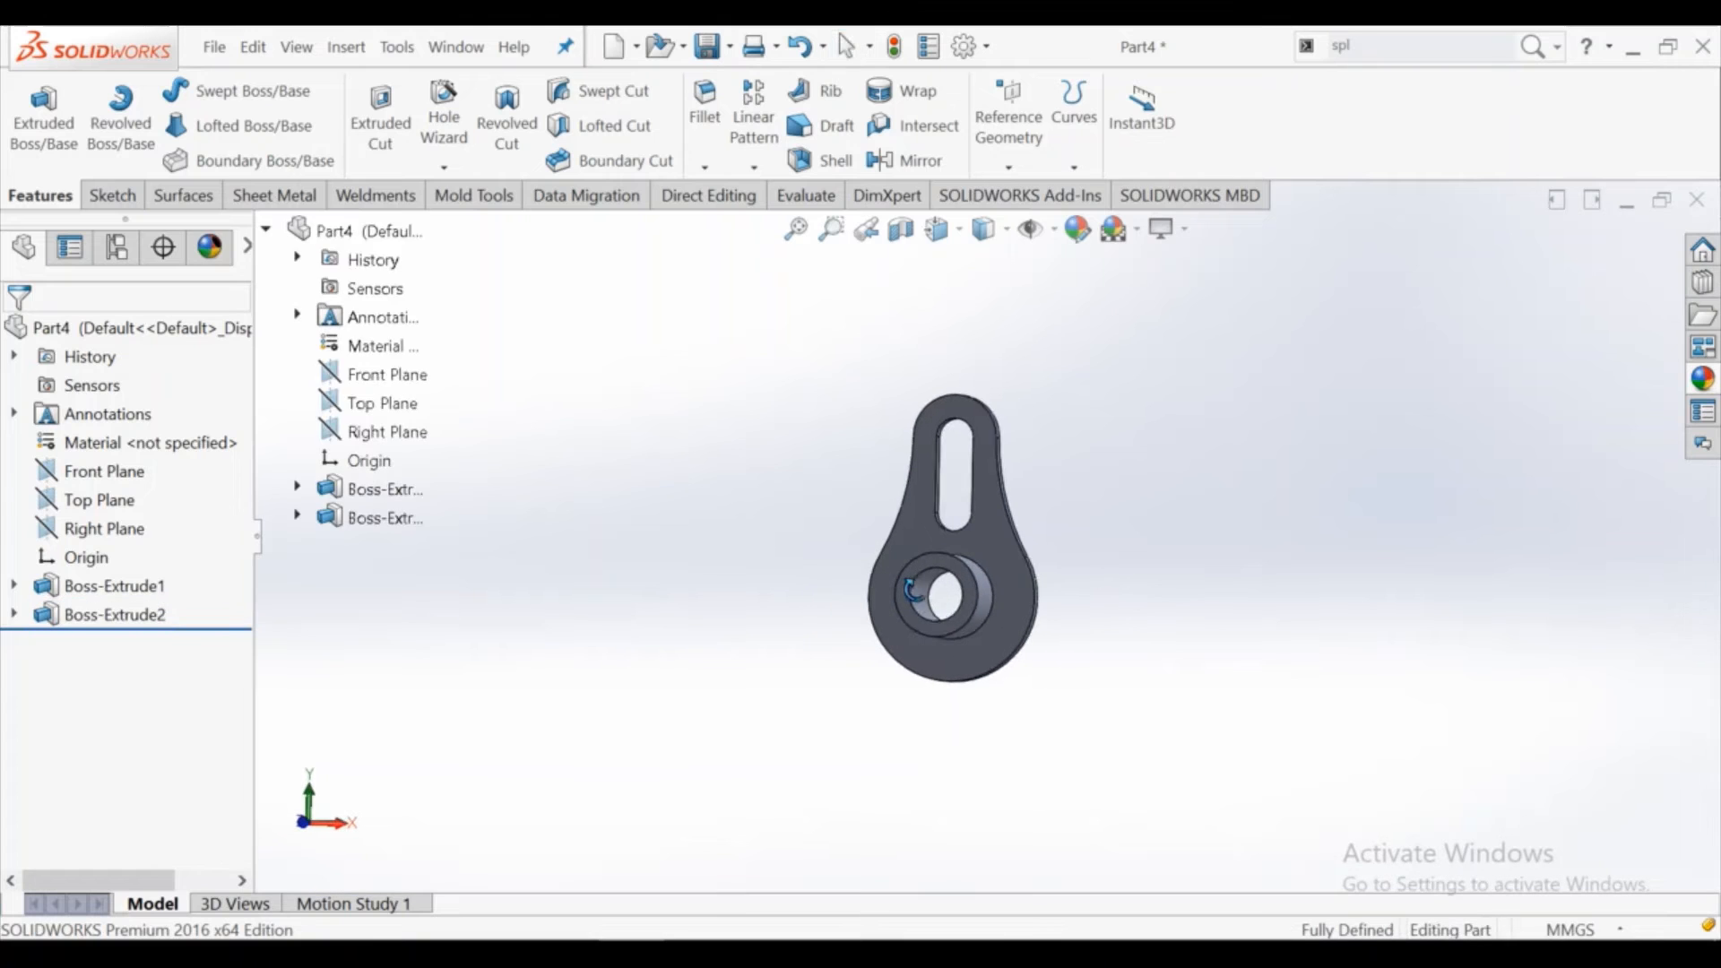
Start a sketch on the hub's end face and draw a horizontal construction line through the origin across the hub's outer diameter
{"action": "middle_click_drag", "start_coordinate": [912, 592], "coordinate": [950, 635]}
{"action": "left_click", "coordinate": [901, 565]}
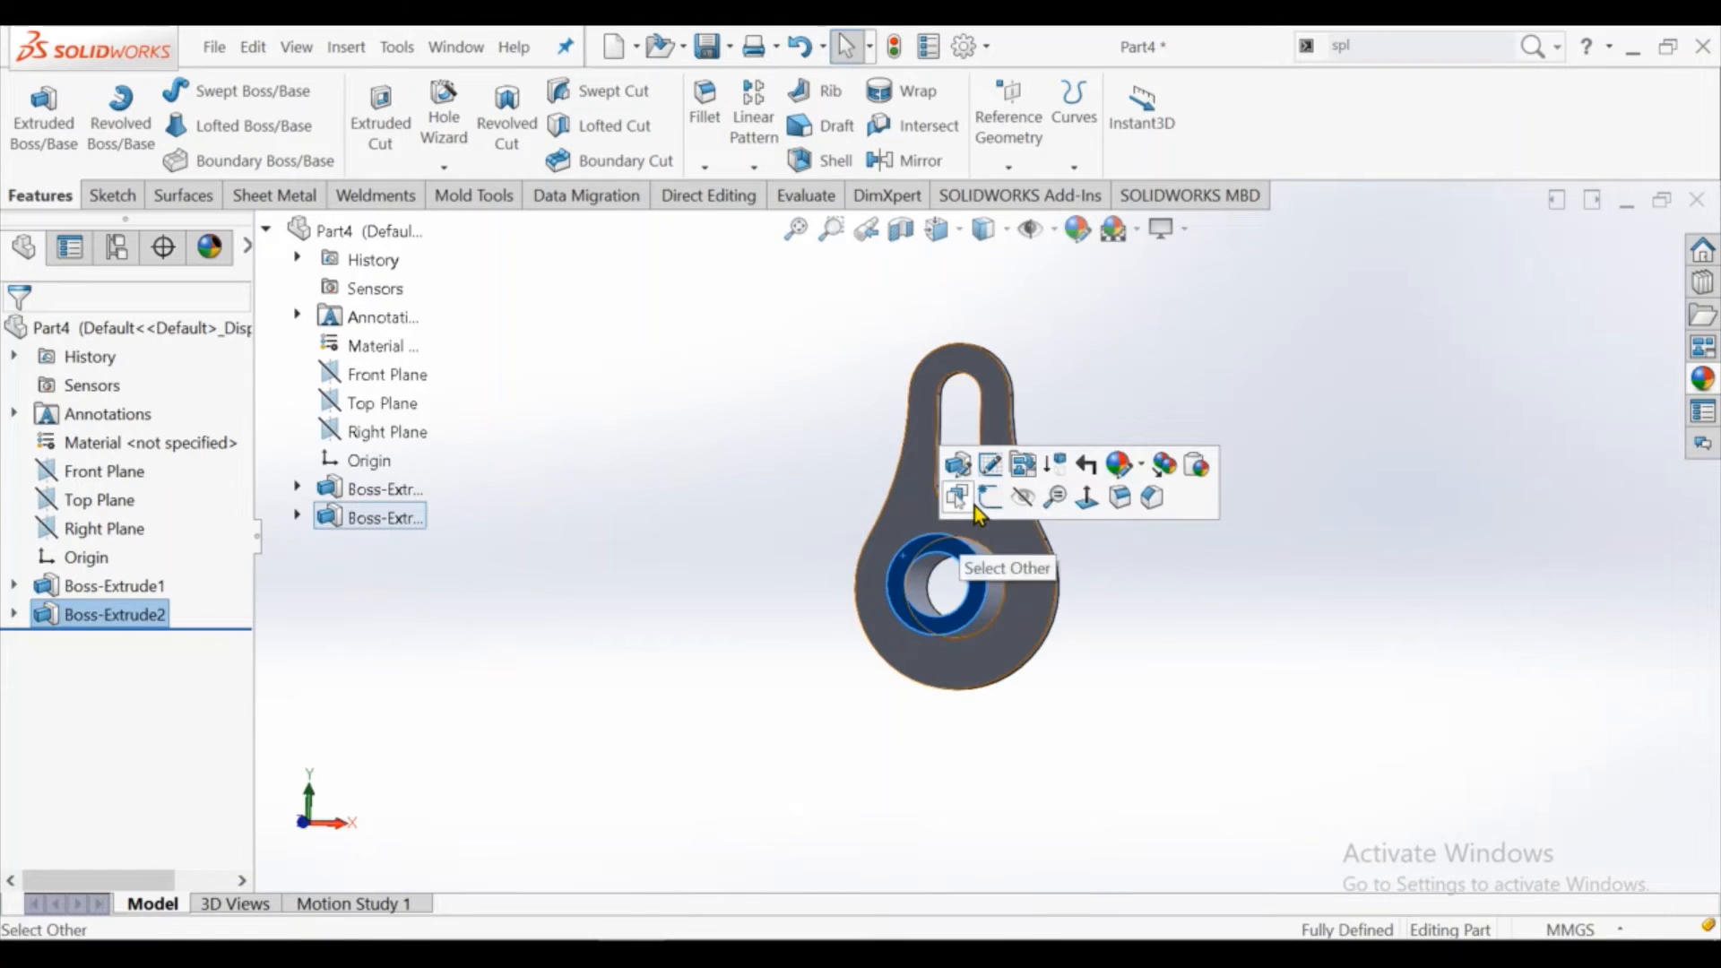
{"action": "left_click", "coordinate": [955, 495]}
{"action": "left_click", "coordinate": [1112, 126]}
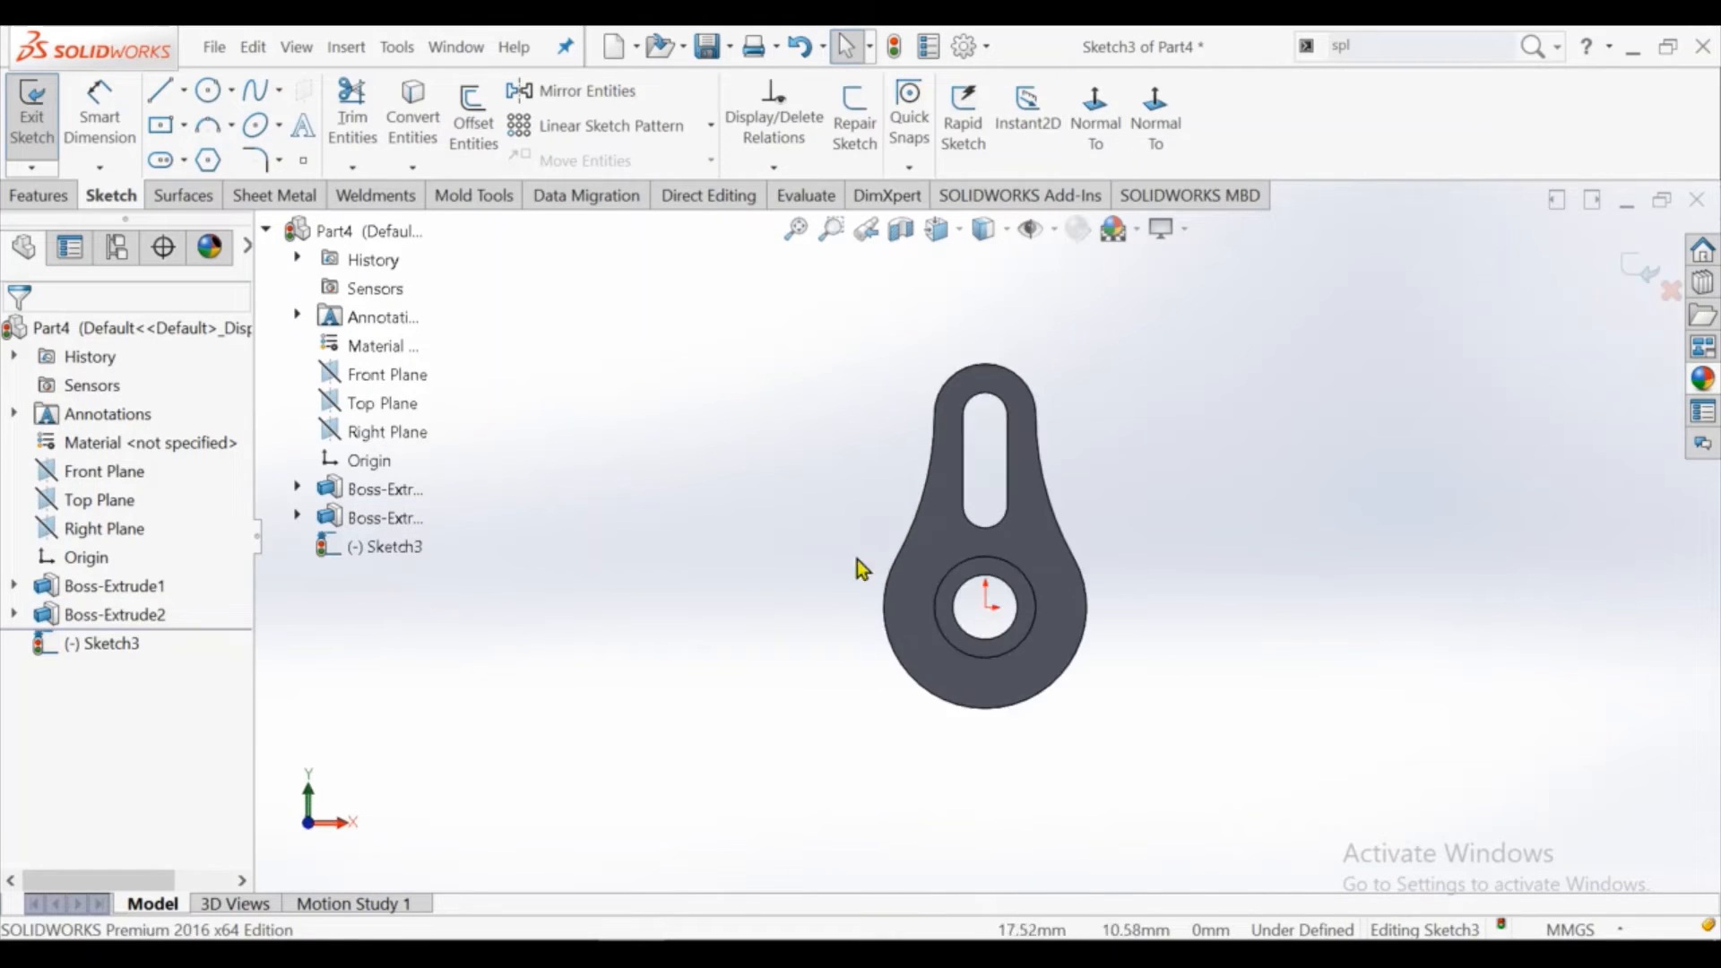
{"action": "scroll", "coordinate": [1075, 600], "scroll_direction": "down", "scroll_amount": 3}
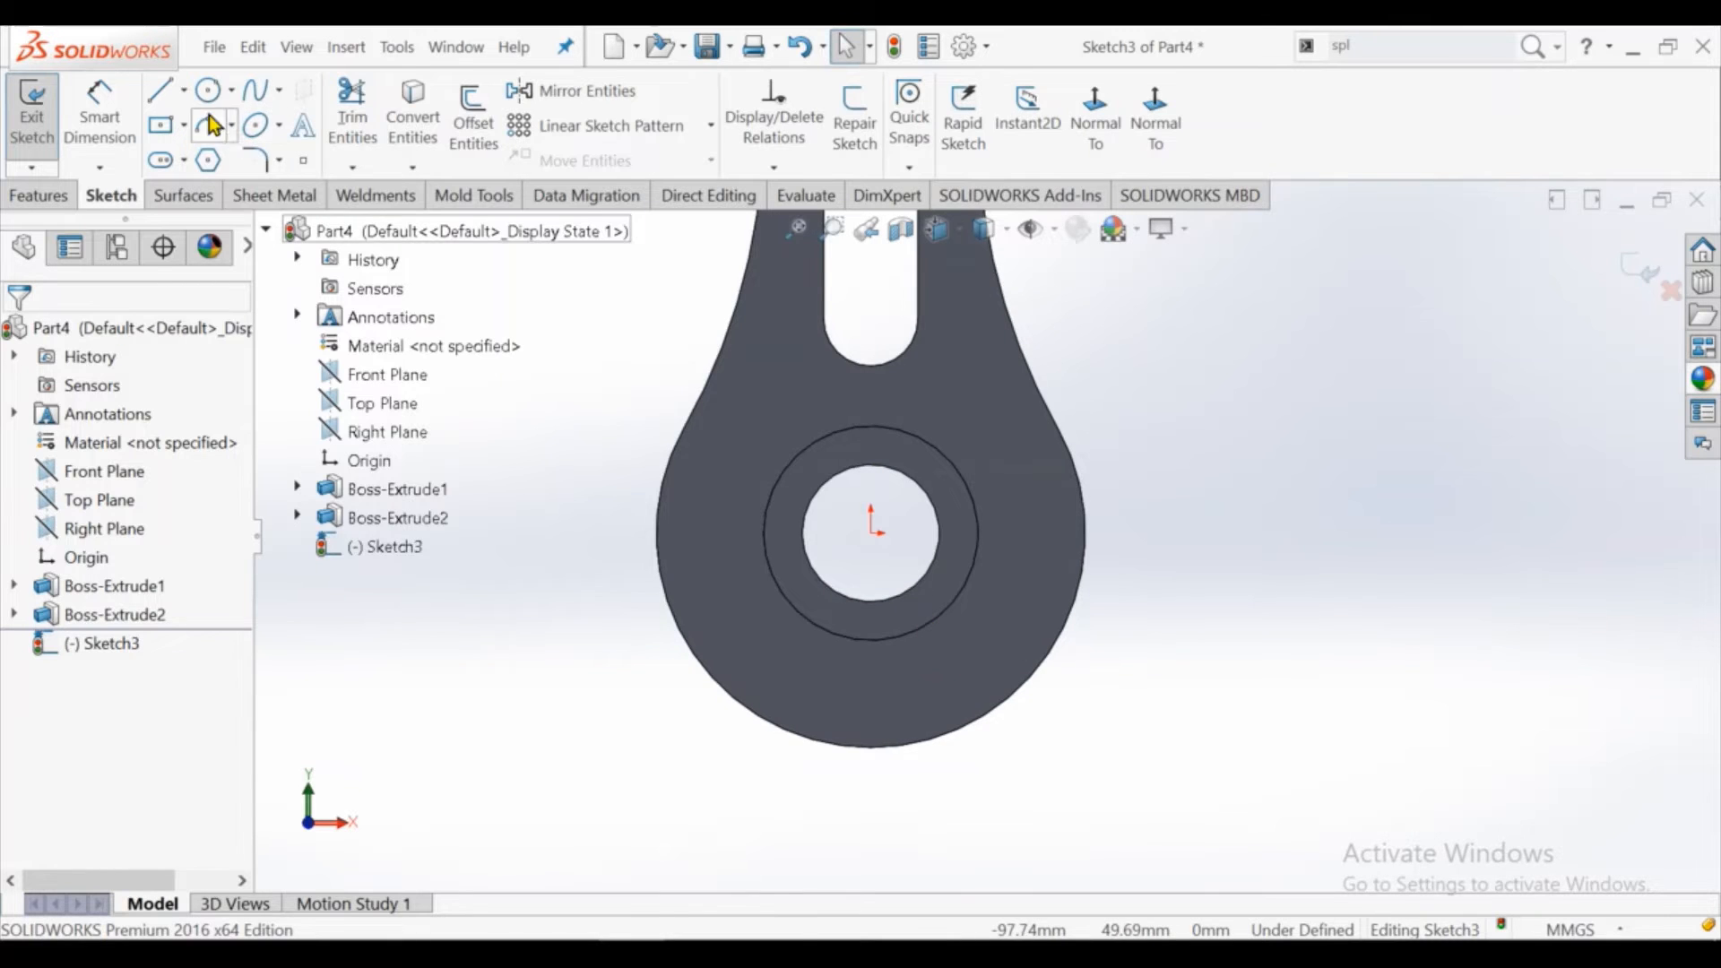
{"action": "left_click", "coordinate": [183, 91]}
{"action": "left_click", "coordinate": [217, 158]}
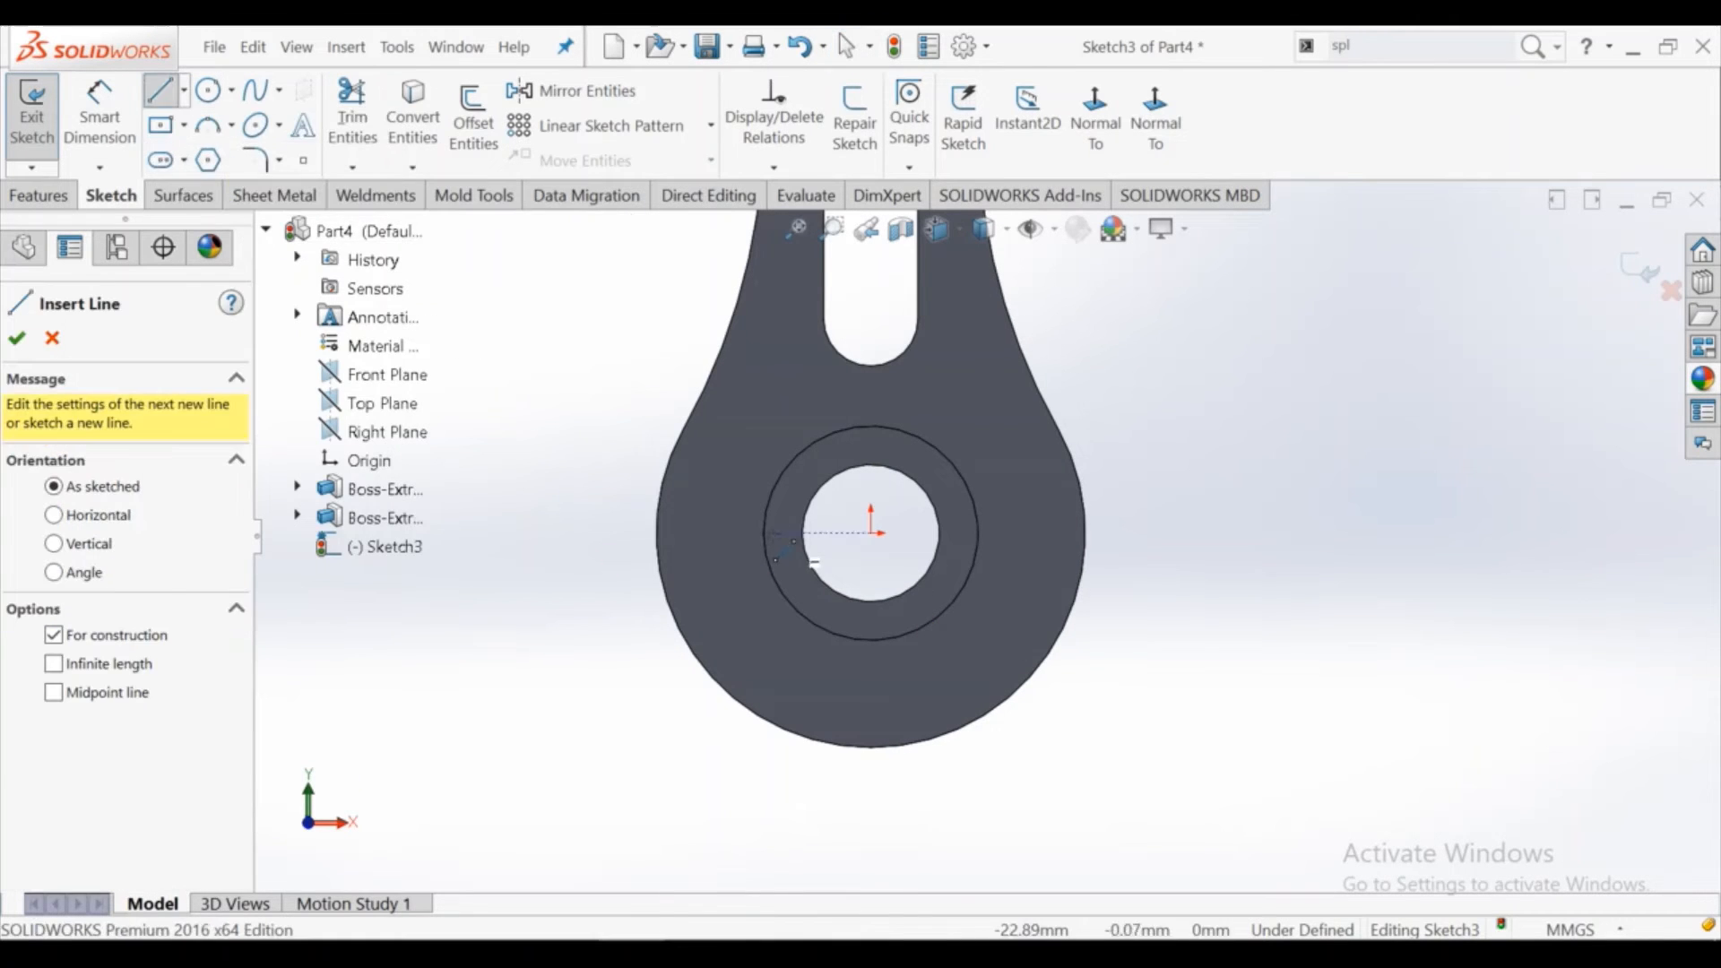
{"action": "left_click", "coordinate": [766, 534]}
{"action": "left_click", "coordinate": [968, 534]}
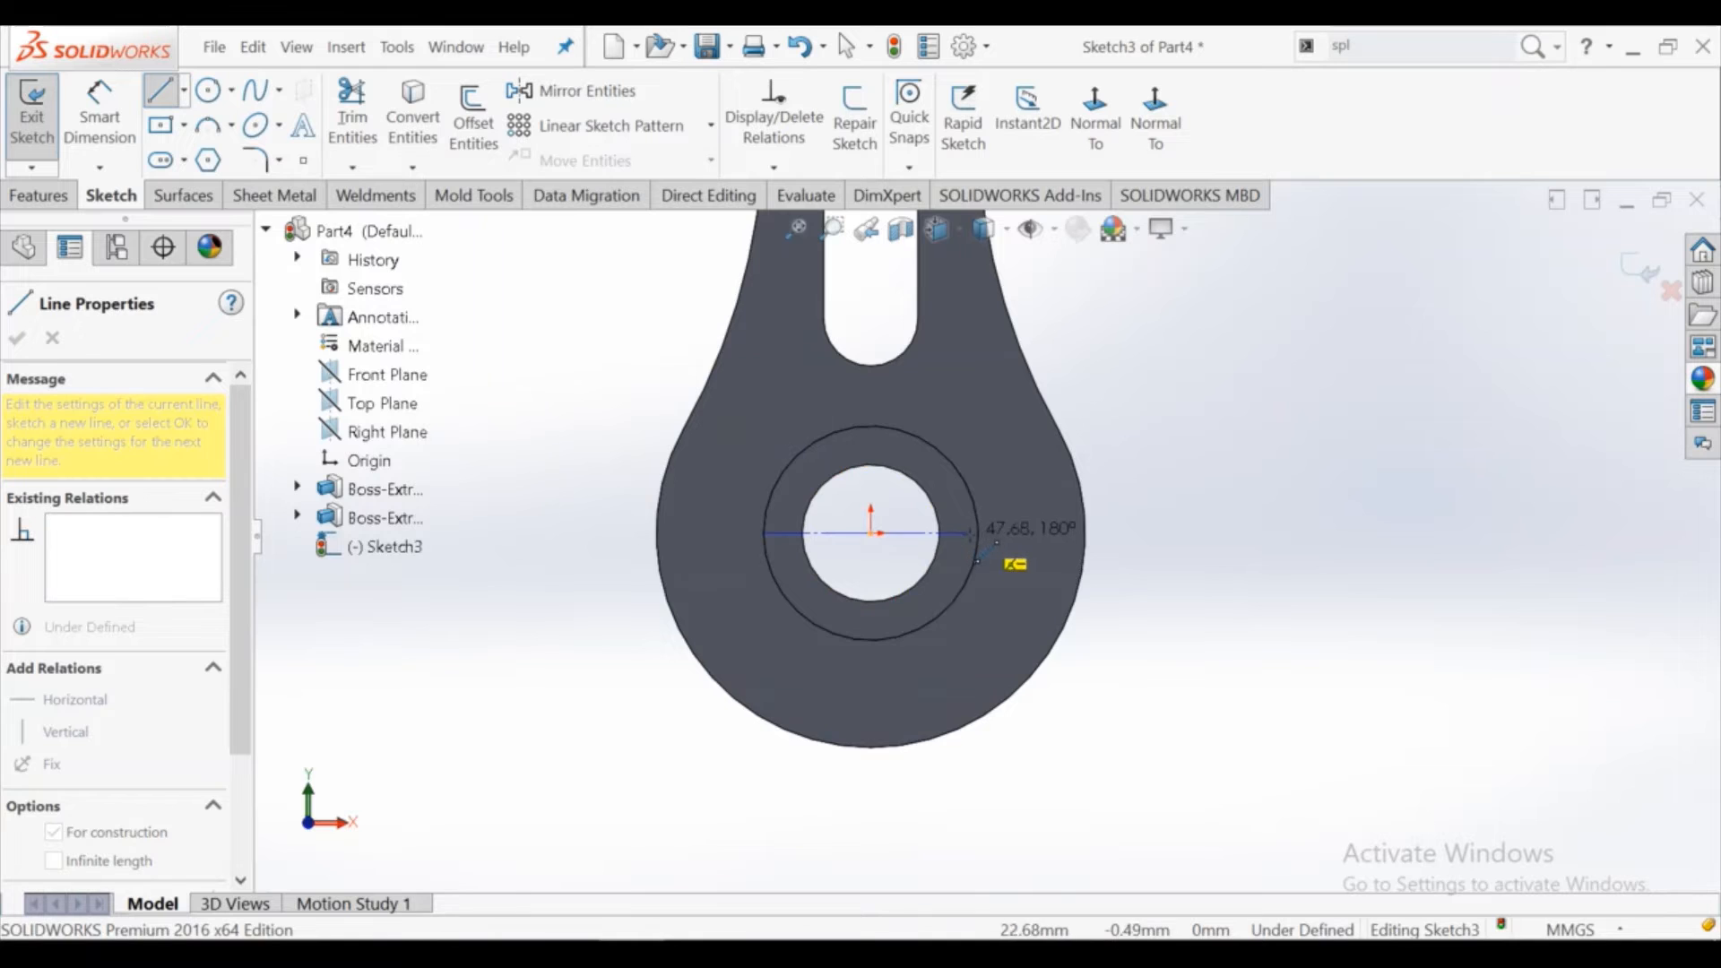
{"action": "right_click", "coordinate": [986, 533]}
{"action": "left_click", "coordinate": [1020, 549]}
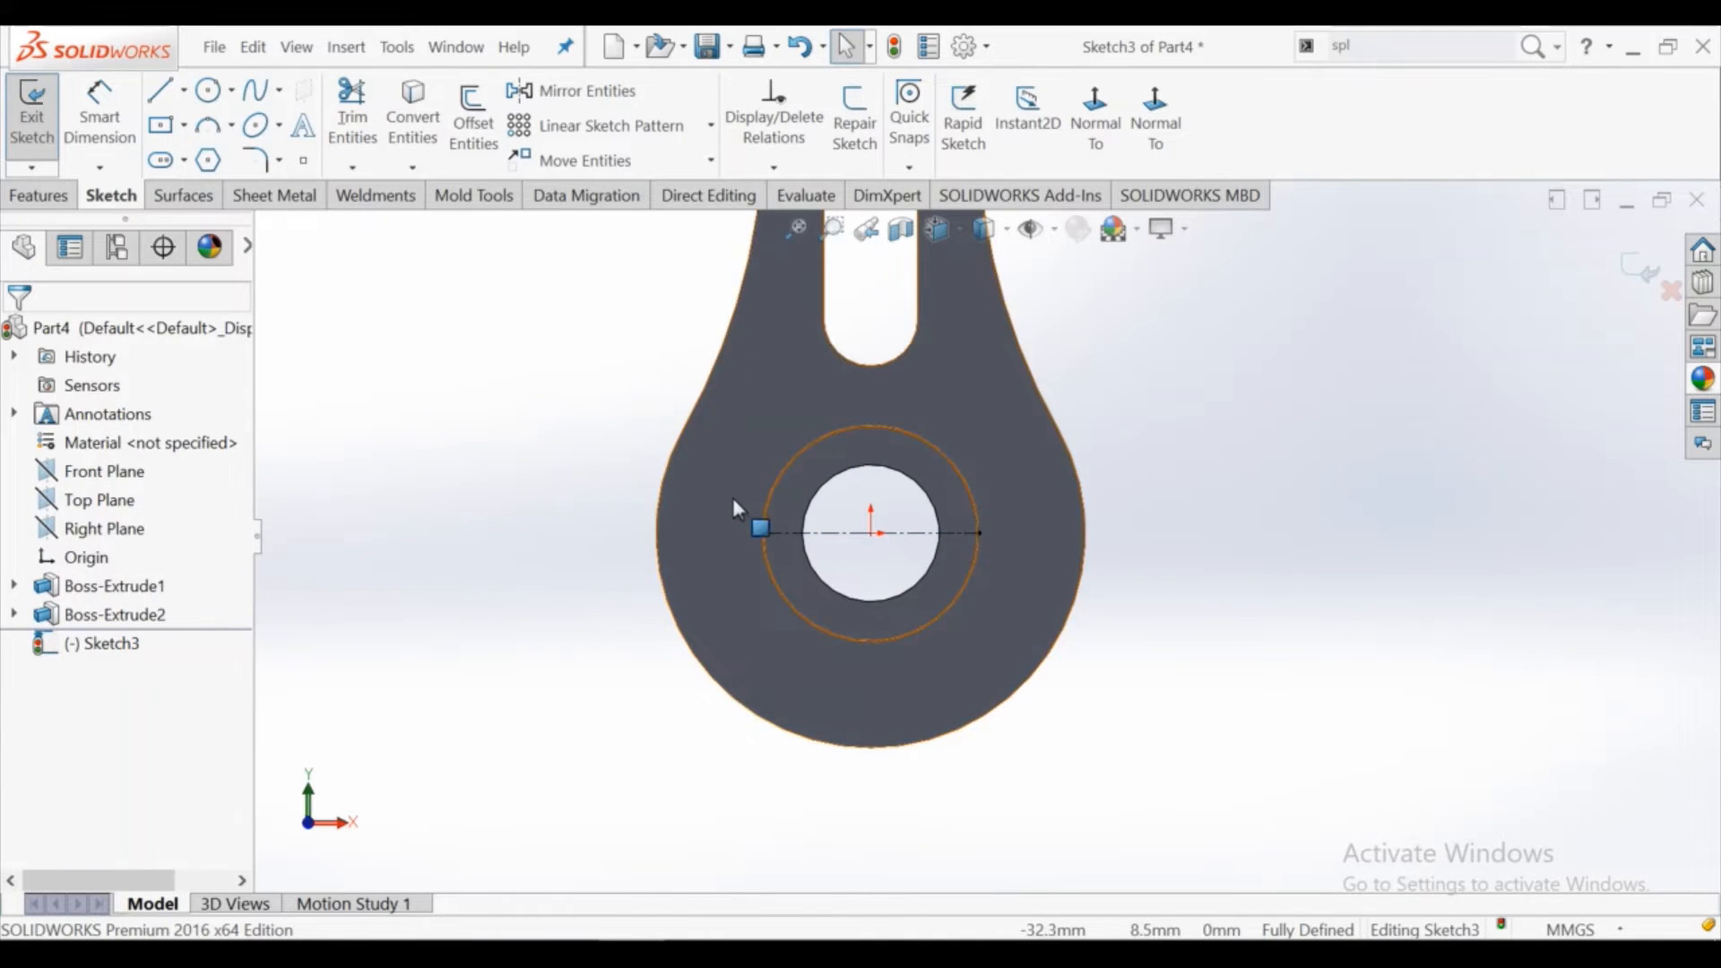
Draw a center rectangle about 58 by 8 mm on the origin, extending past both sides of the hub
{"action": "middle_click_drag", "start_coordinate": [734, 497], "coordinate": [735, 500]}
{"action": "left_click", "coordinate": [1092, 143]}
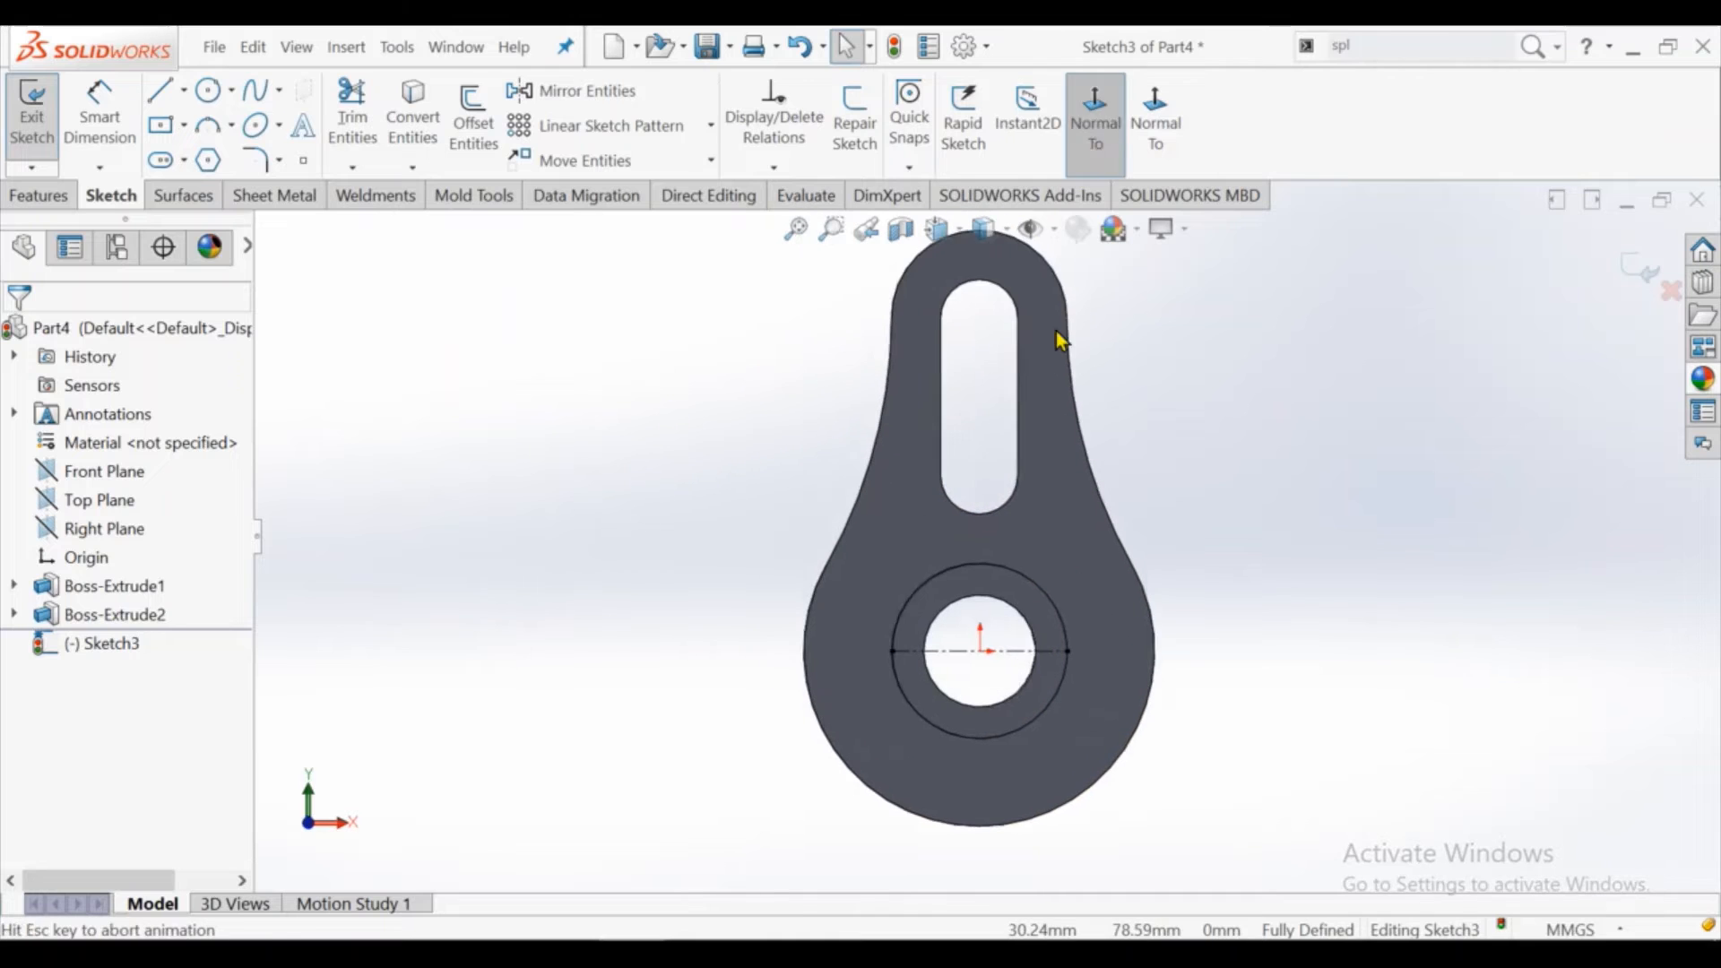
{"action": "left_click", "coordinate": [169, 128]}
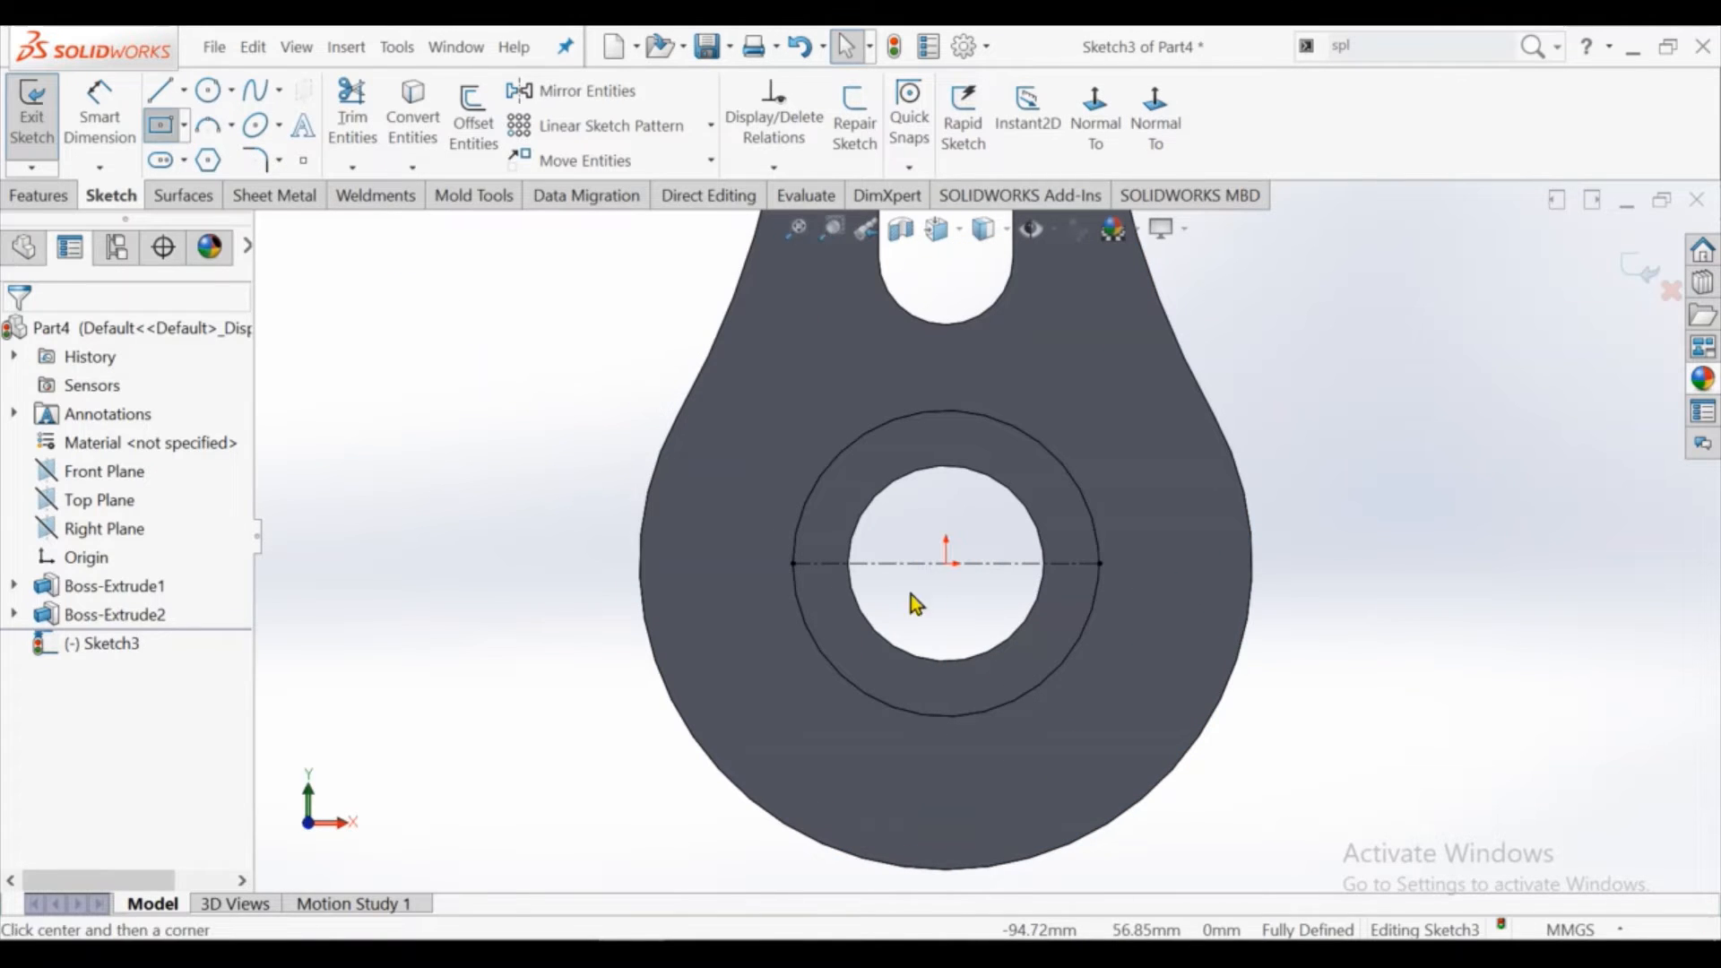
{"action": "left_click", "coordinate": [948, 563]}
{"action": "left_click", "coordinate": [1127, 587]}
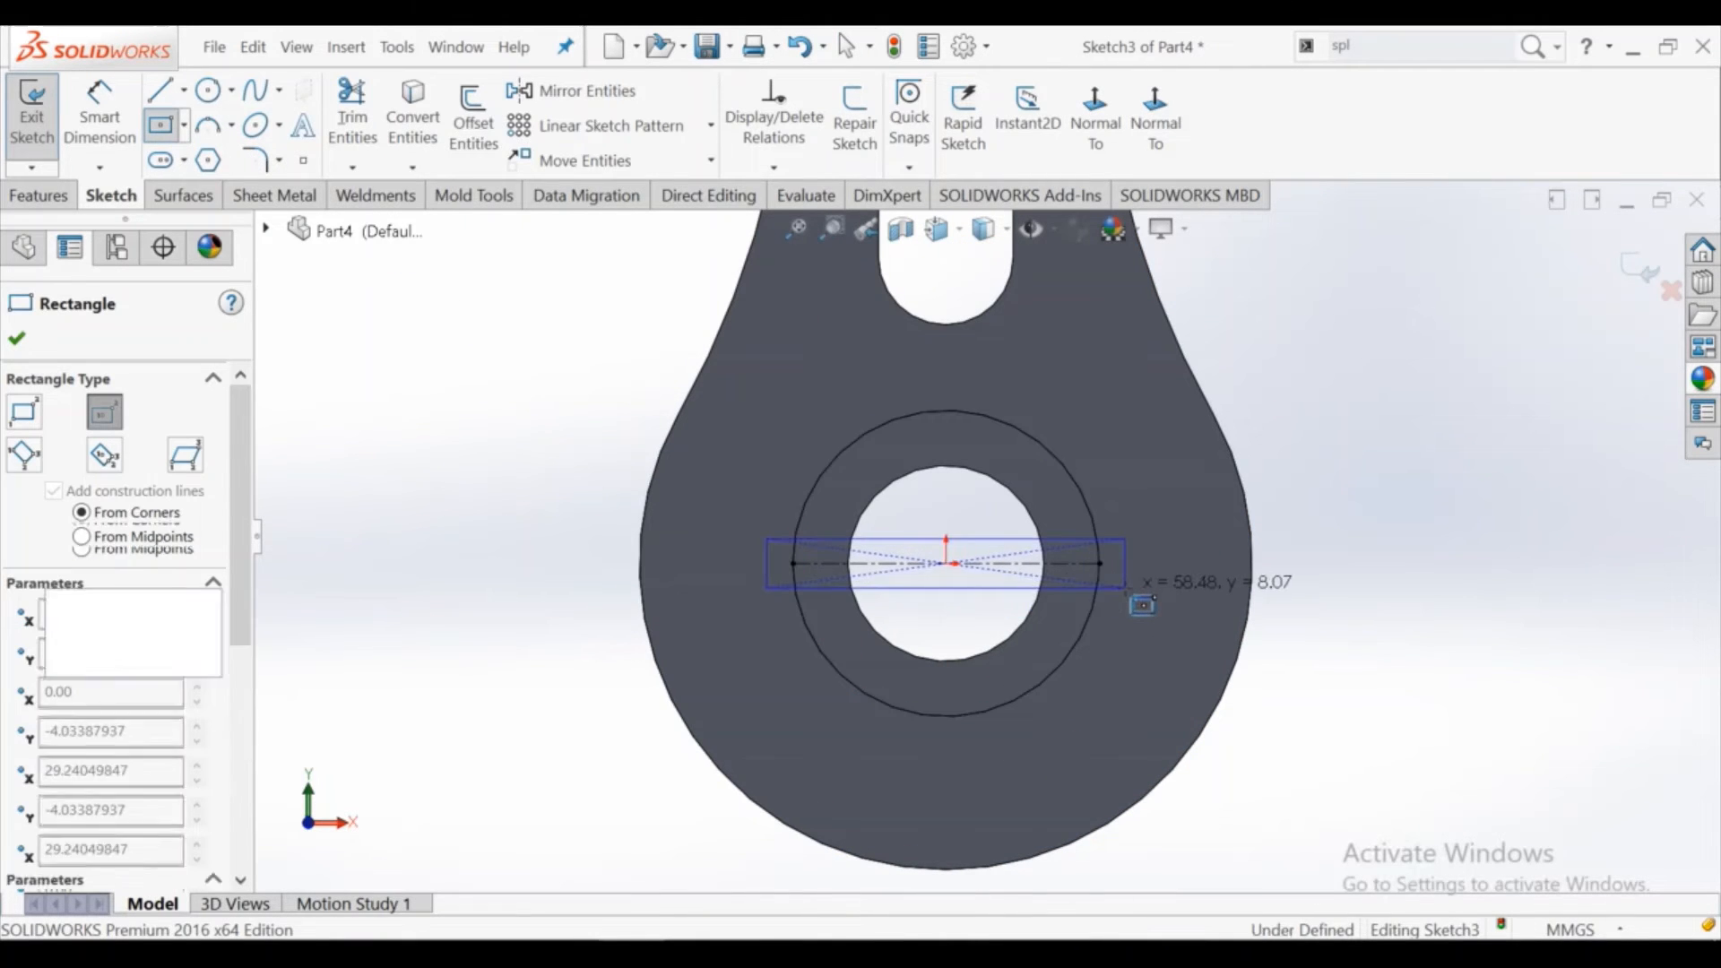
{"action": "right_click", "coordinate": [1143, 587]}
{"action": "left_click", "coordinate": [1172, 607]}
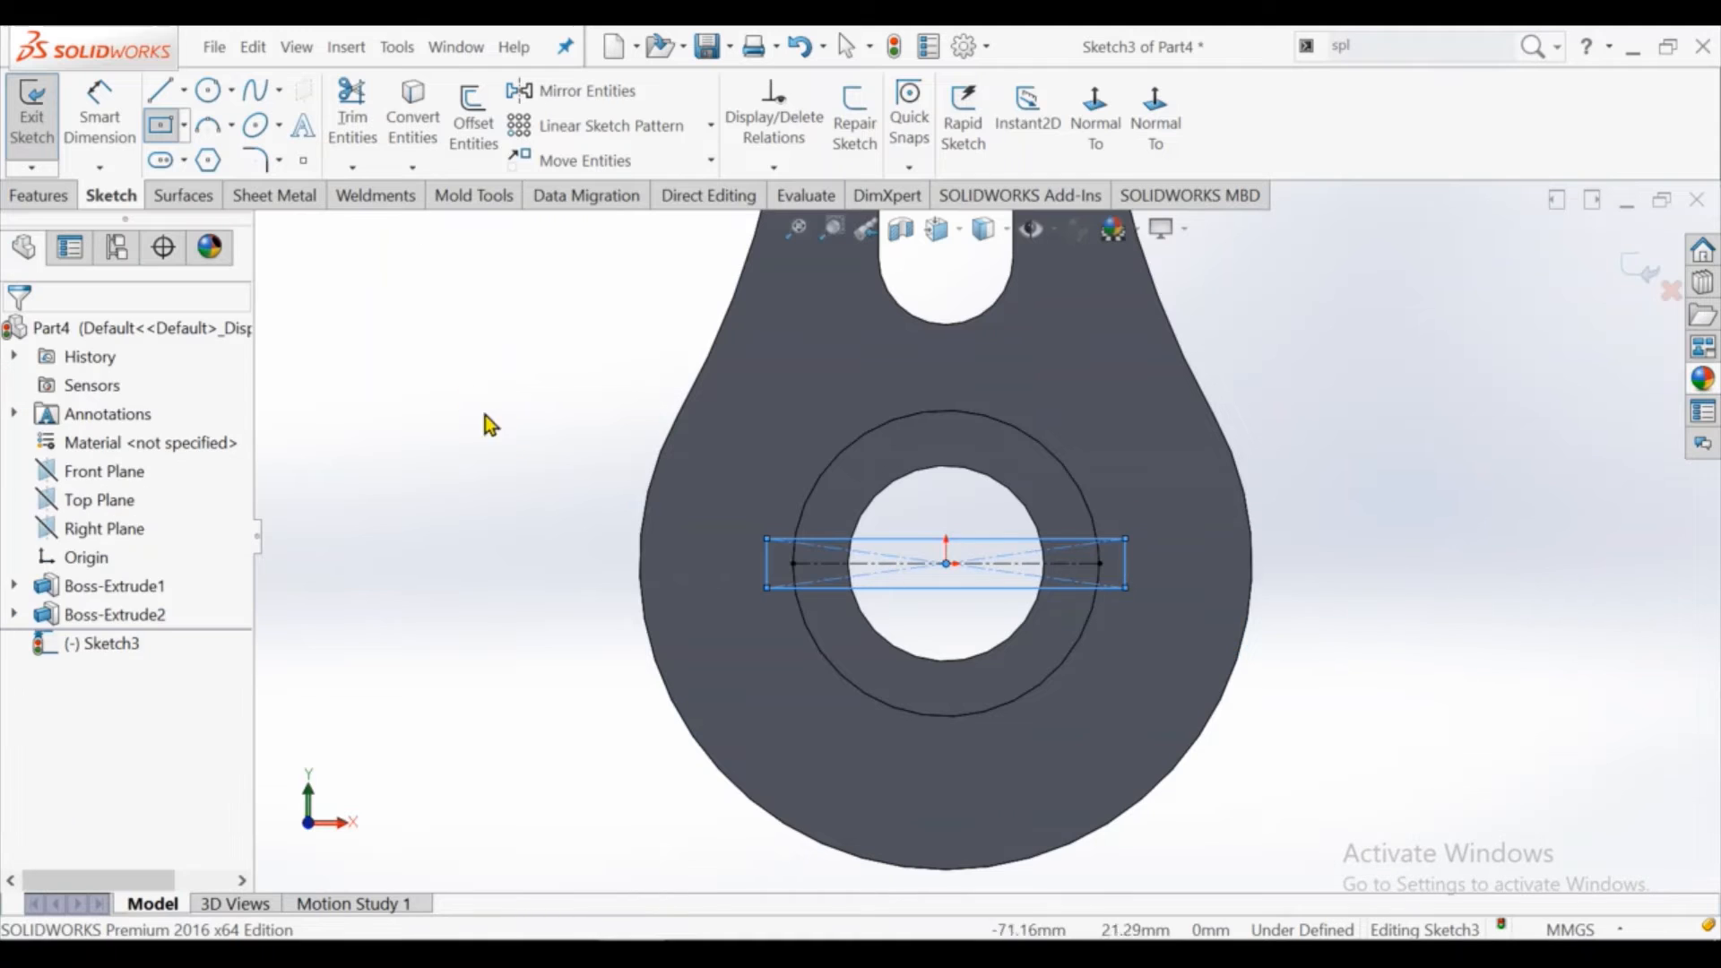
Dimension the distance between the rectangle's two long edges and set it to 7 mm
{"action": "left_click", "coordinate": [105, 132]}
{"action": "left_click", "coordinate": [776, 588]}
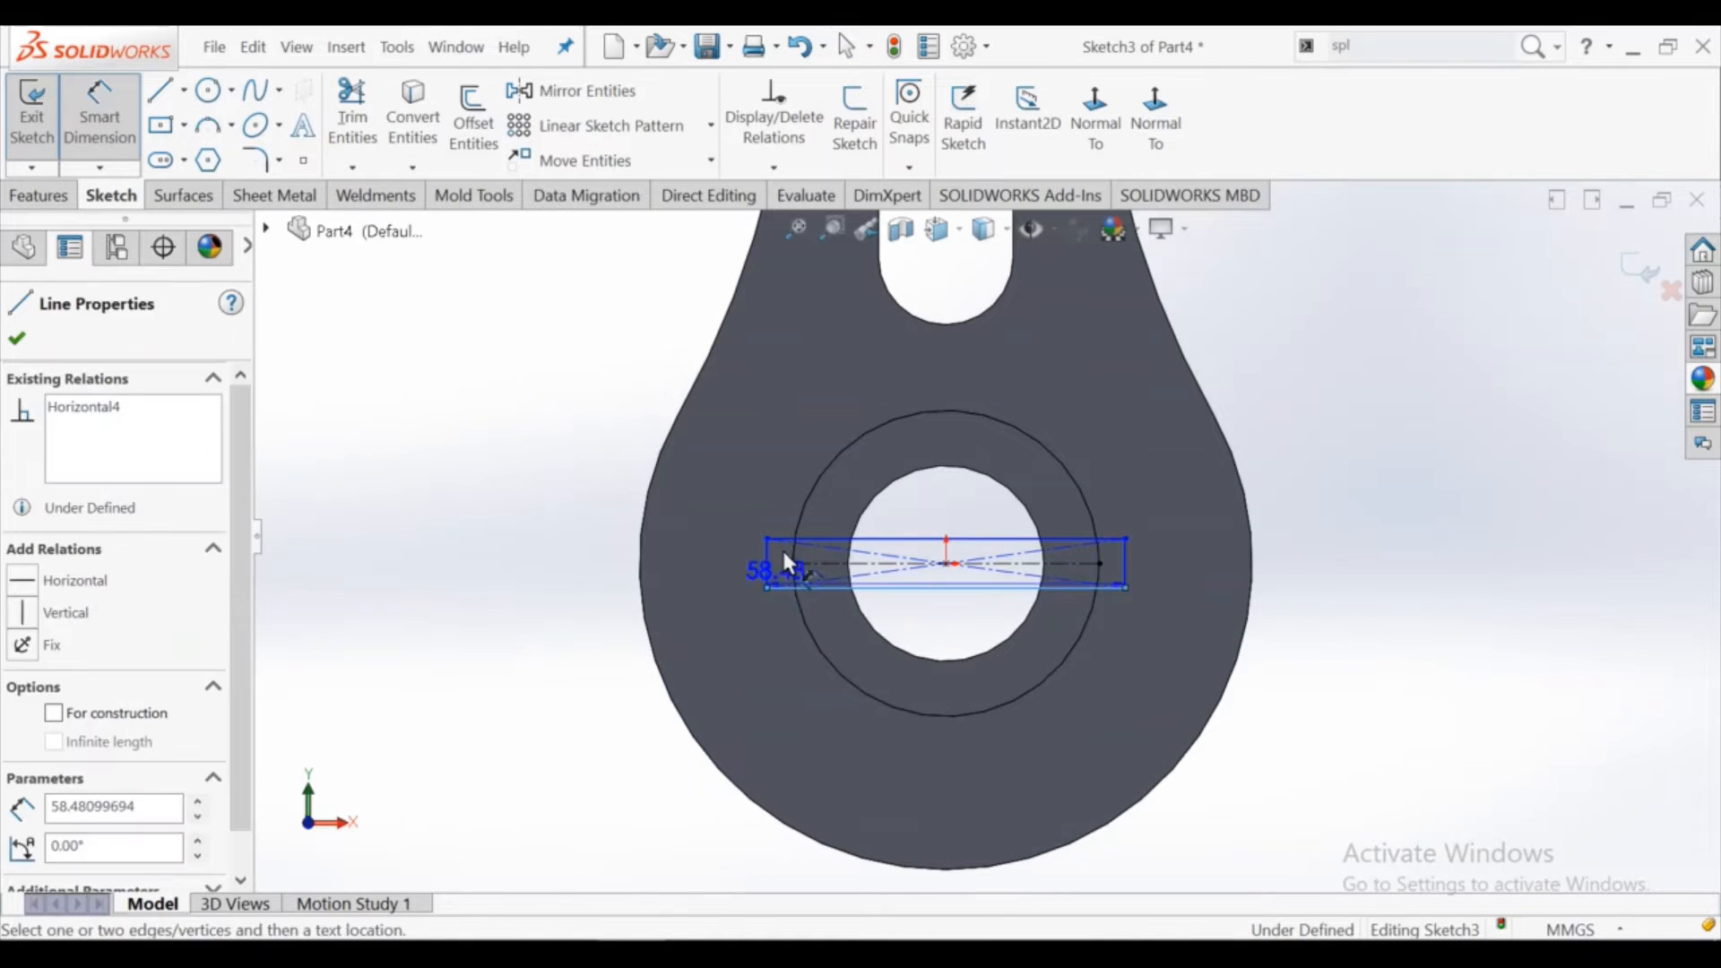
{"action": "left_click", "coordinate": [787, 540]}
{"action": "left_click", "coordinate": [546, 561]}
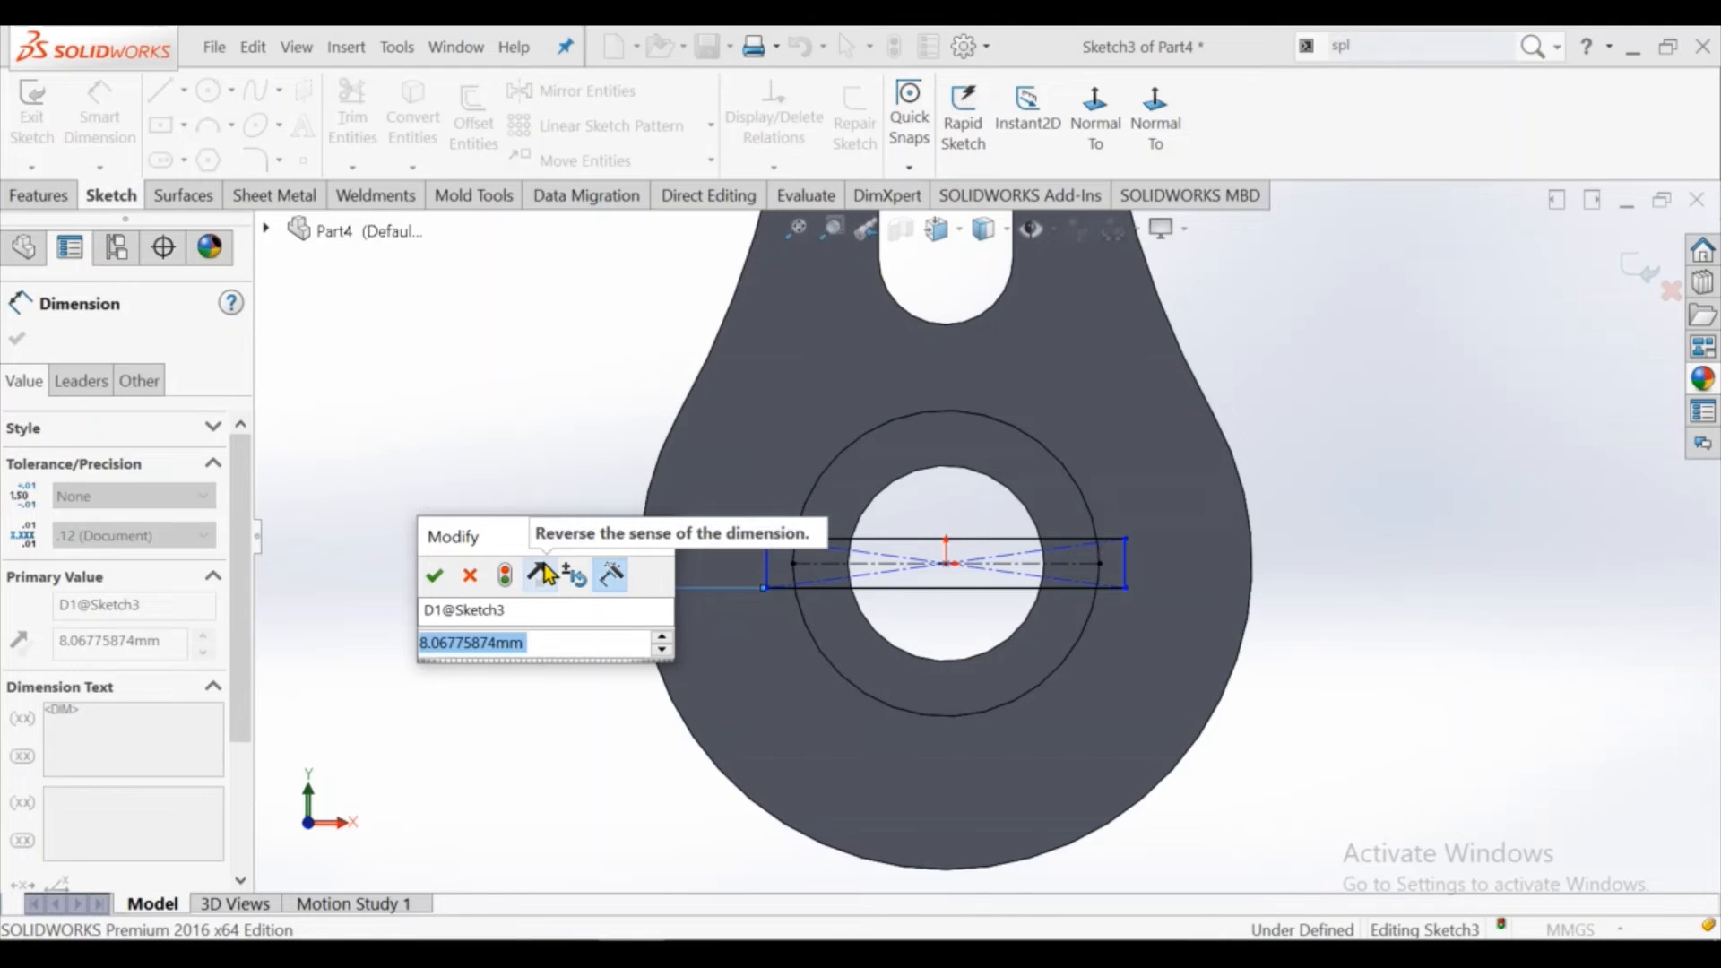
{"action": "type", "text": "7"}
{"action": "key", "text": "Return"}
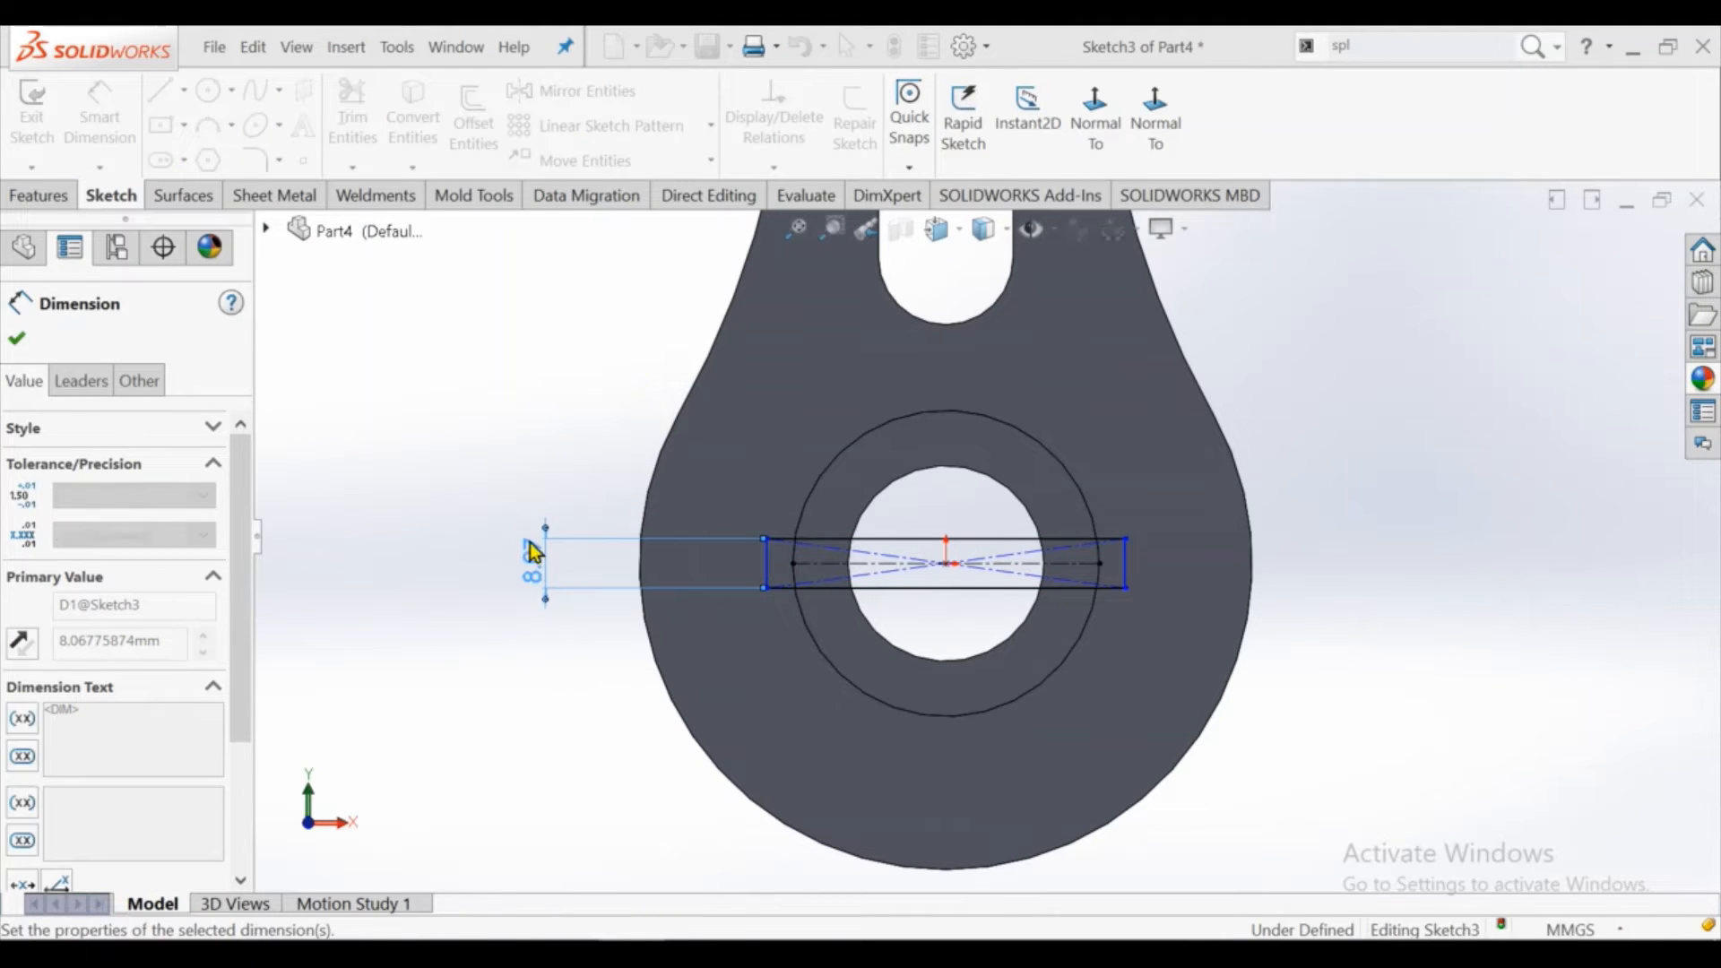
{"action": "right_click", "coordinate": [508, 437]}
{"action": "left_click", "coordinate": [556, 512]}
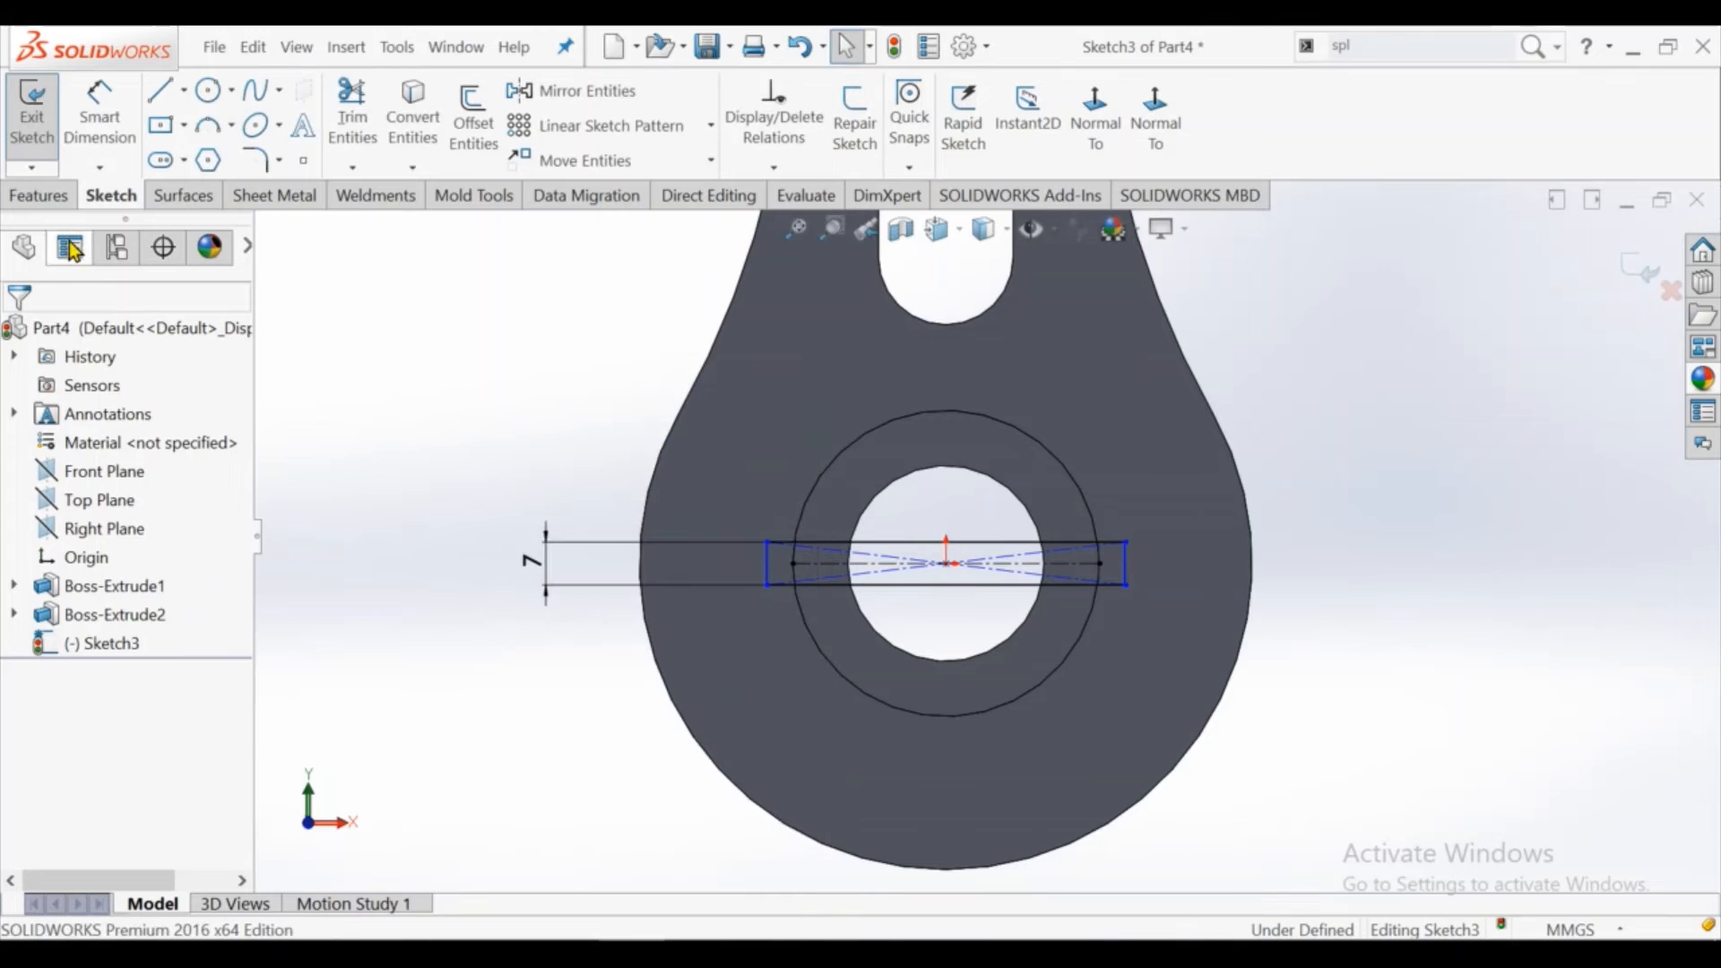
Cut-extrude the rectangle as a blind cut 12 mm deep into the hub's end
{"action": "left_click", "coordinate": [44, 196]}
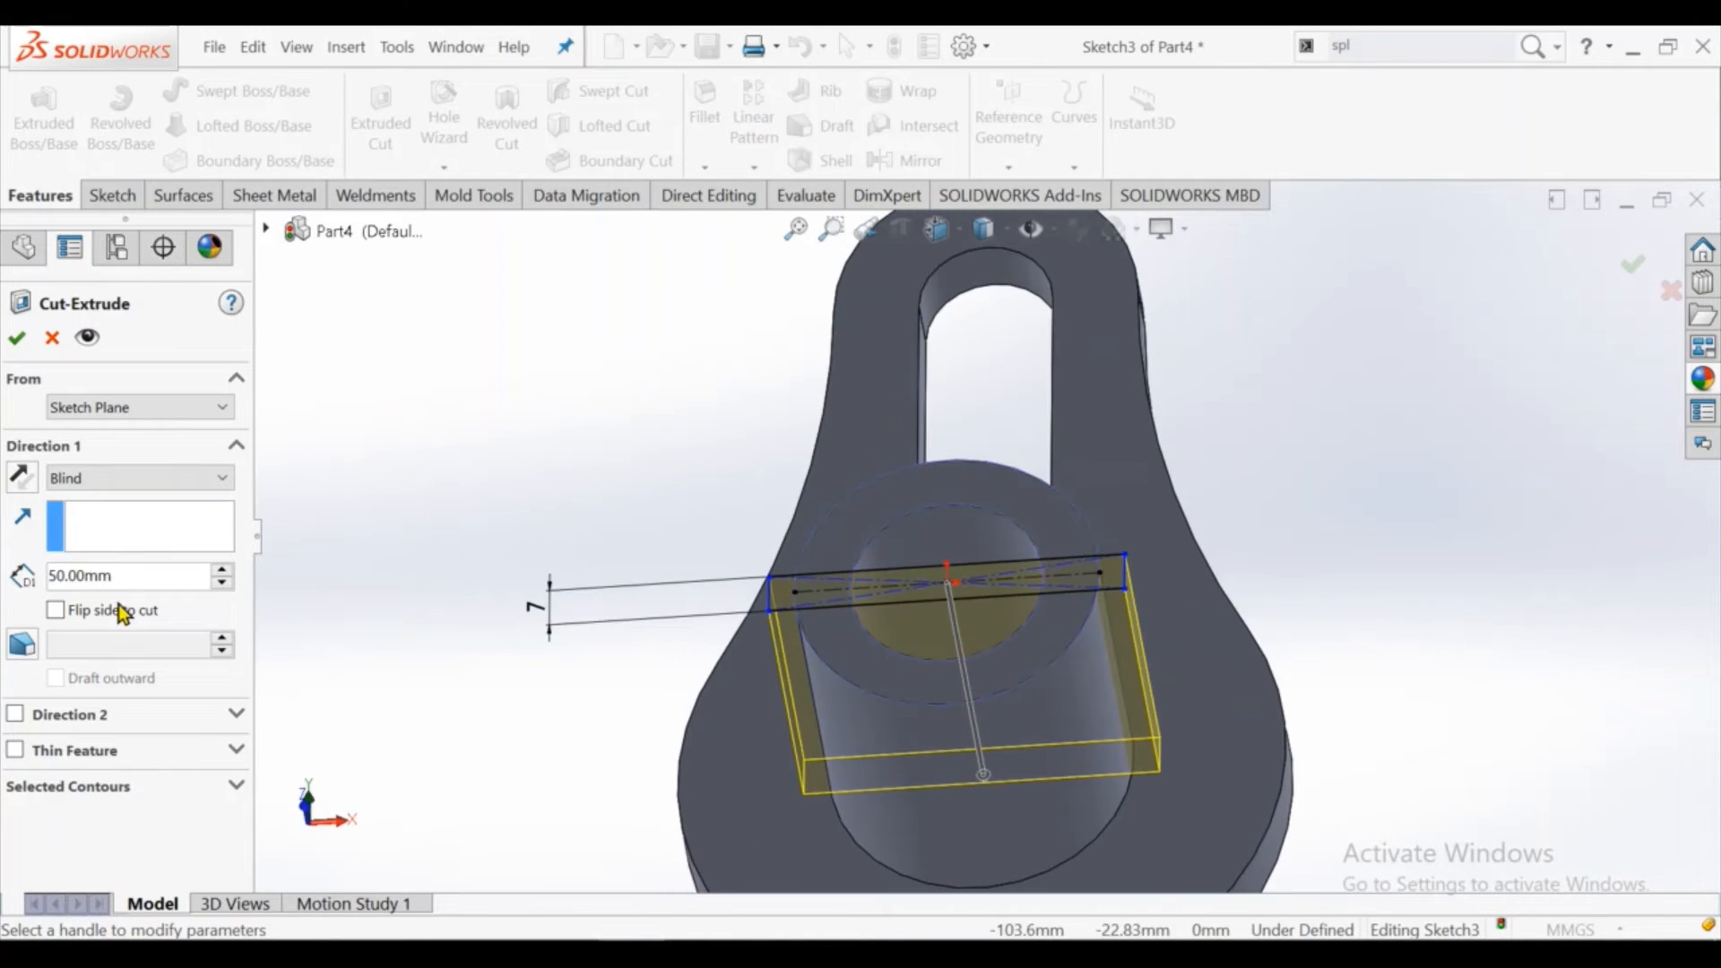
{"action": "double_click", "coordinate": [120, 578]}
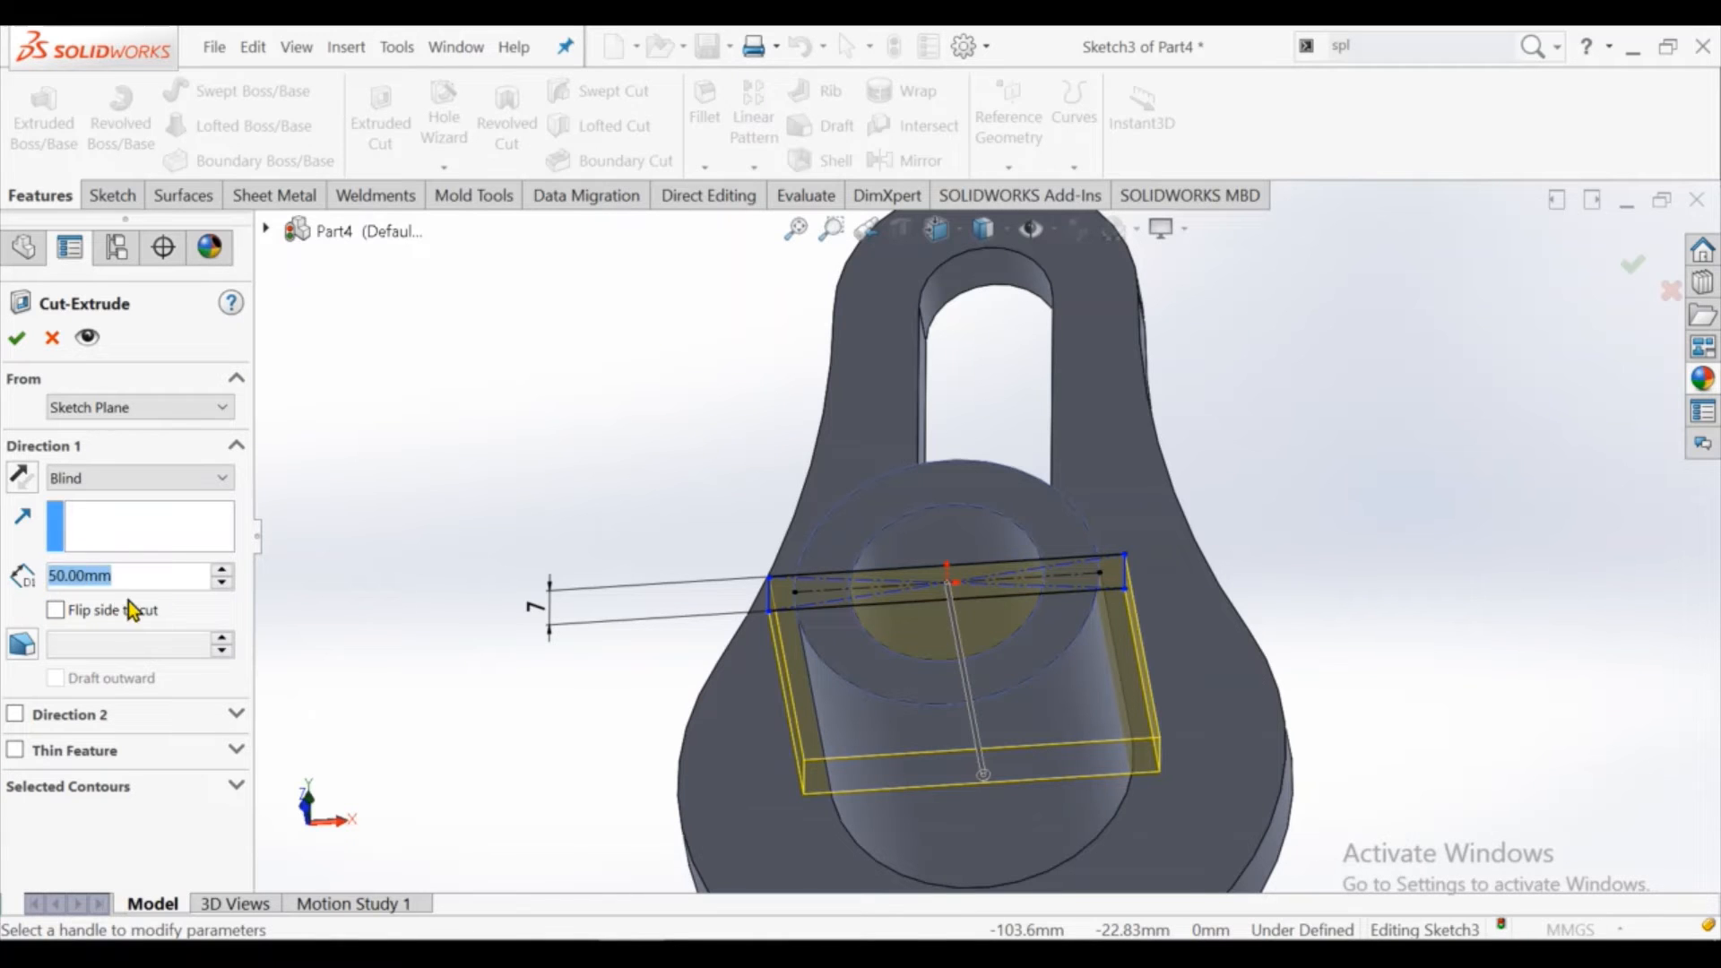
{"action": "type", "text": "12"}
{"action": "key", "text": "Return"}
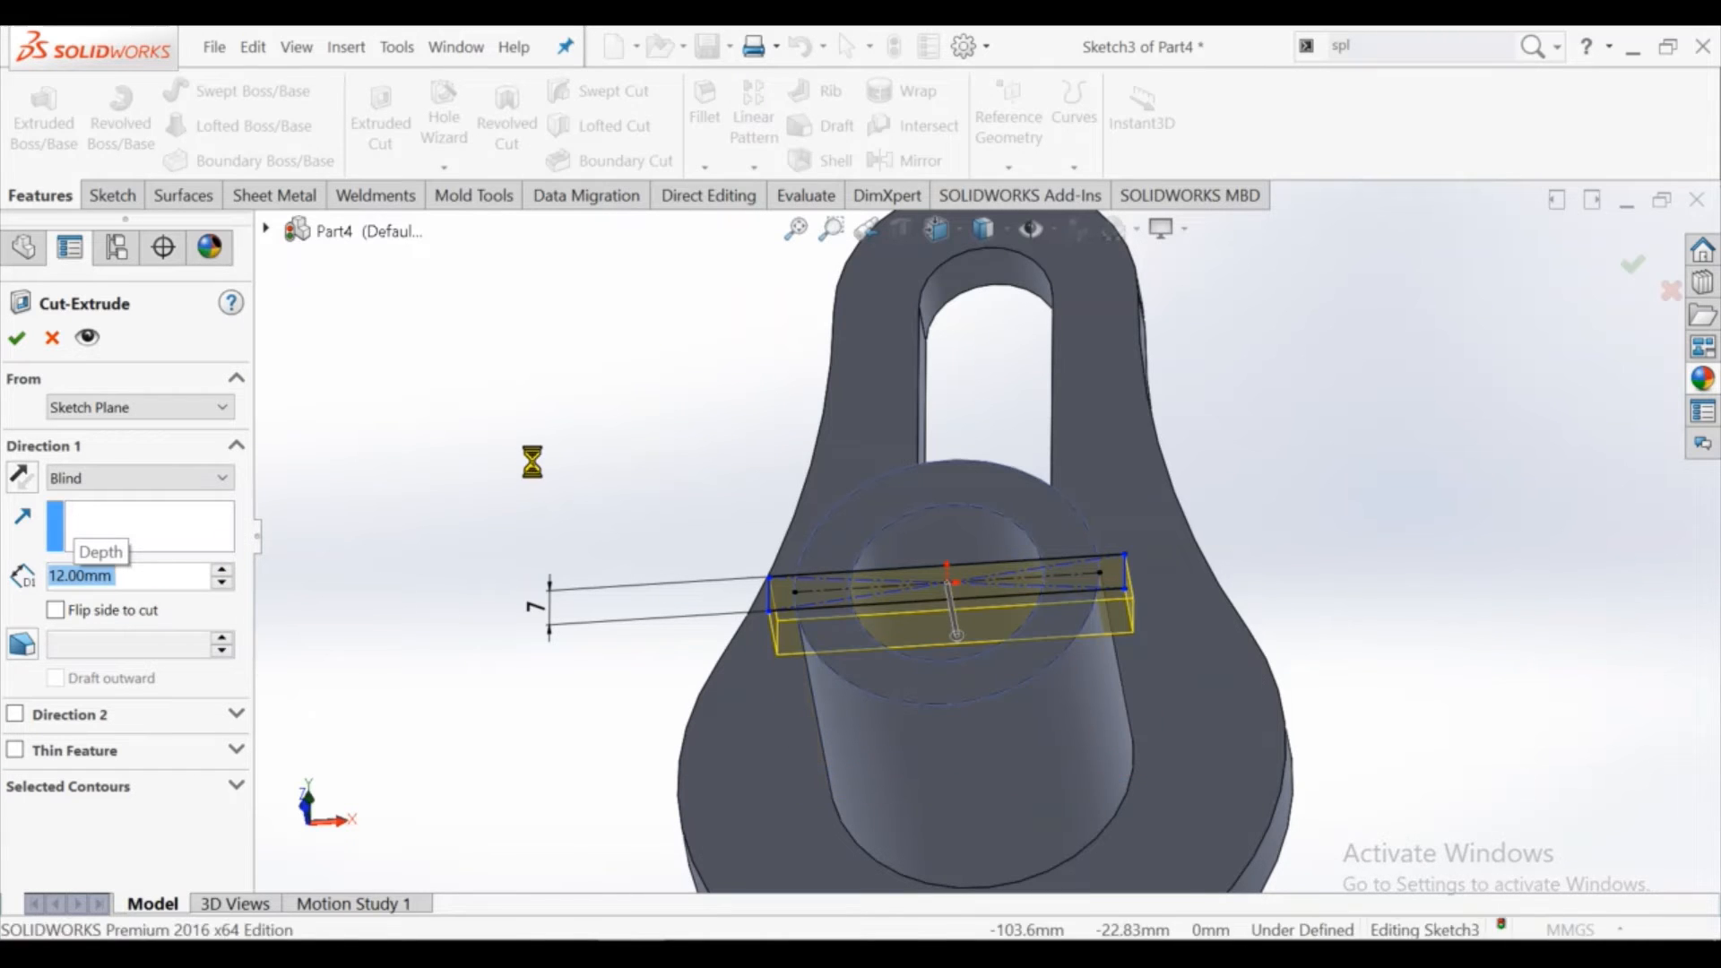
{"action": "key", "text": "Return"}
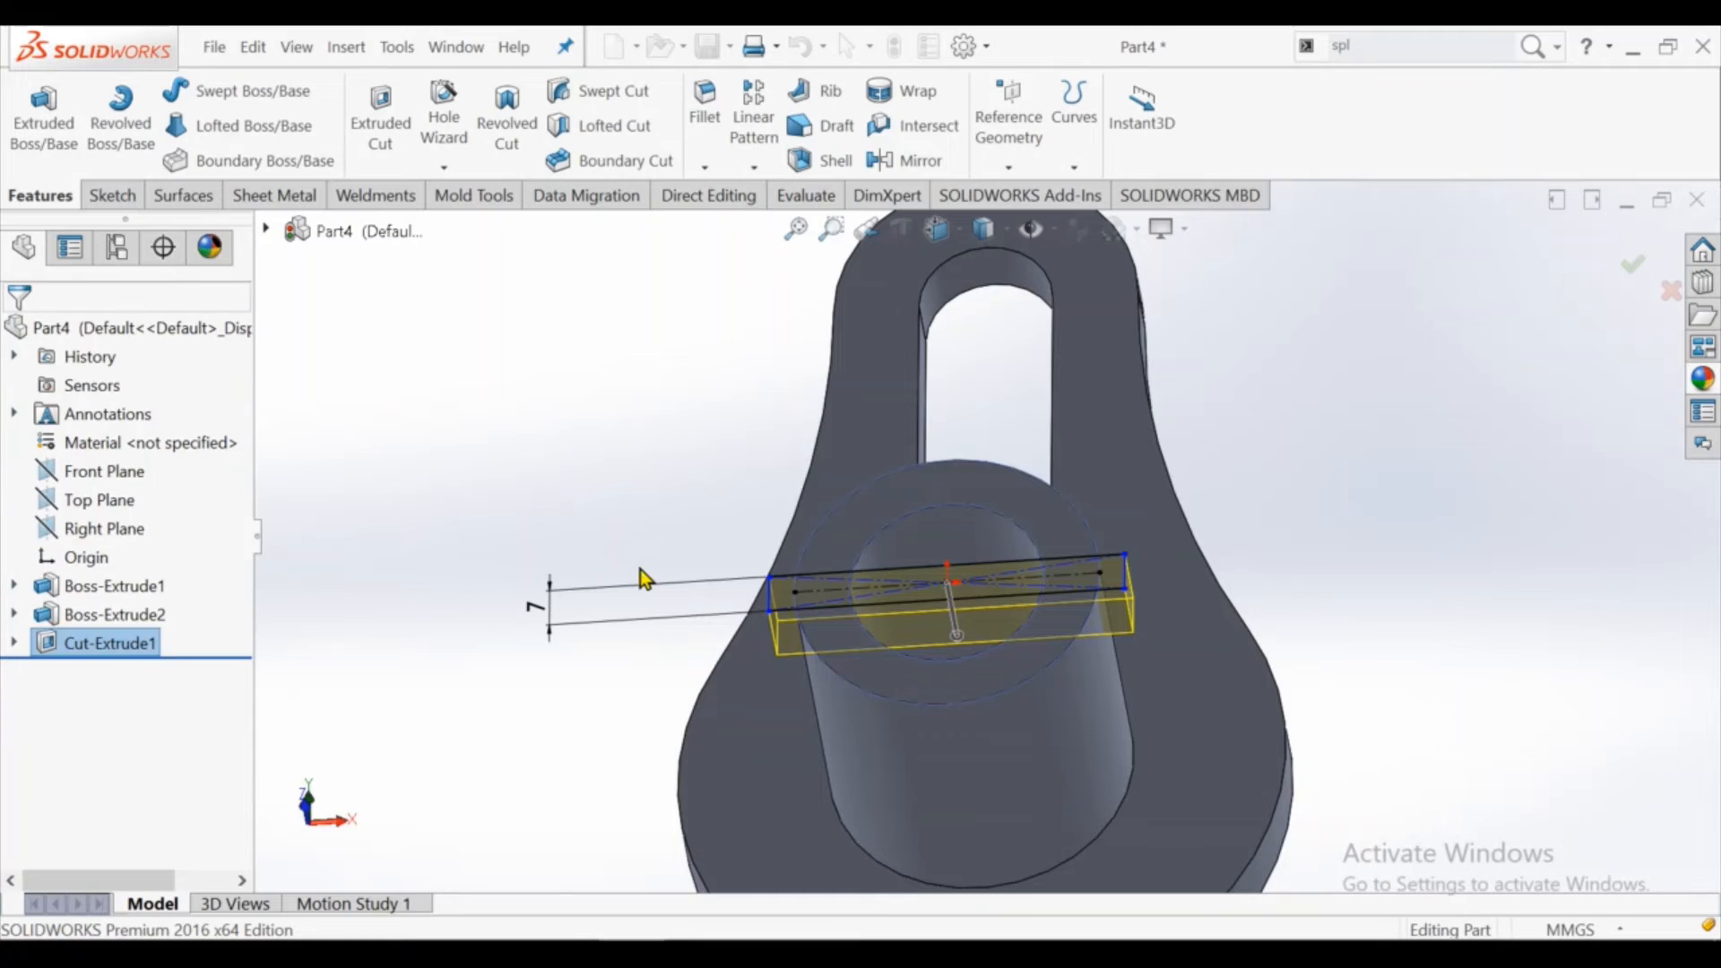
Start a sketch on the plate's front face and draw a circle about 73 mm in diameter around the hub, centered on the origin
{"action": "scroll", "coordinate": [781, 567], "scroll_direction": "up", "scroll_amount": 3}
{"action": "middle_click_drag", "start_coordinate": [782, 568], "coordinate": [794, 728]}
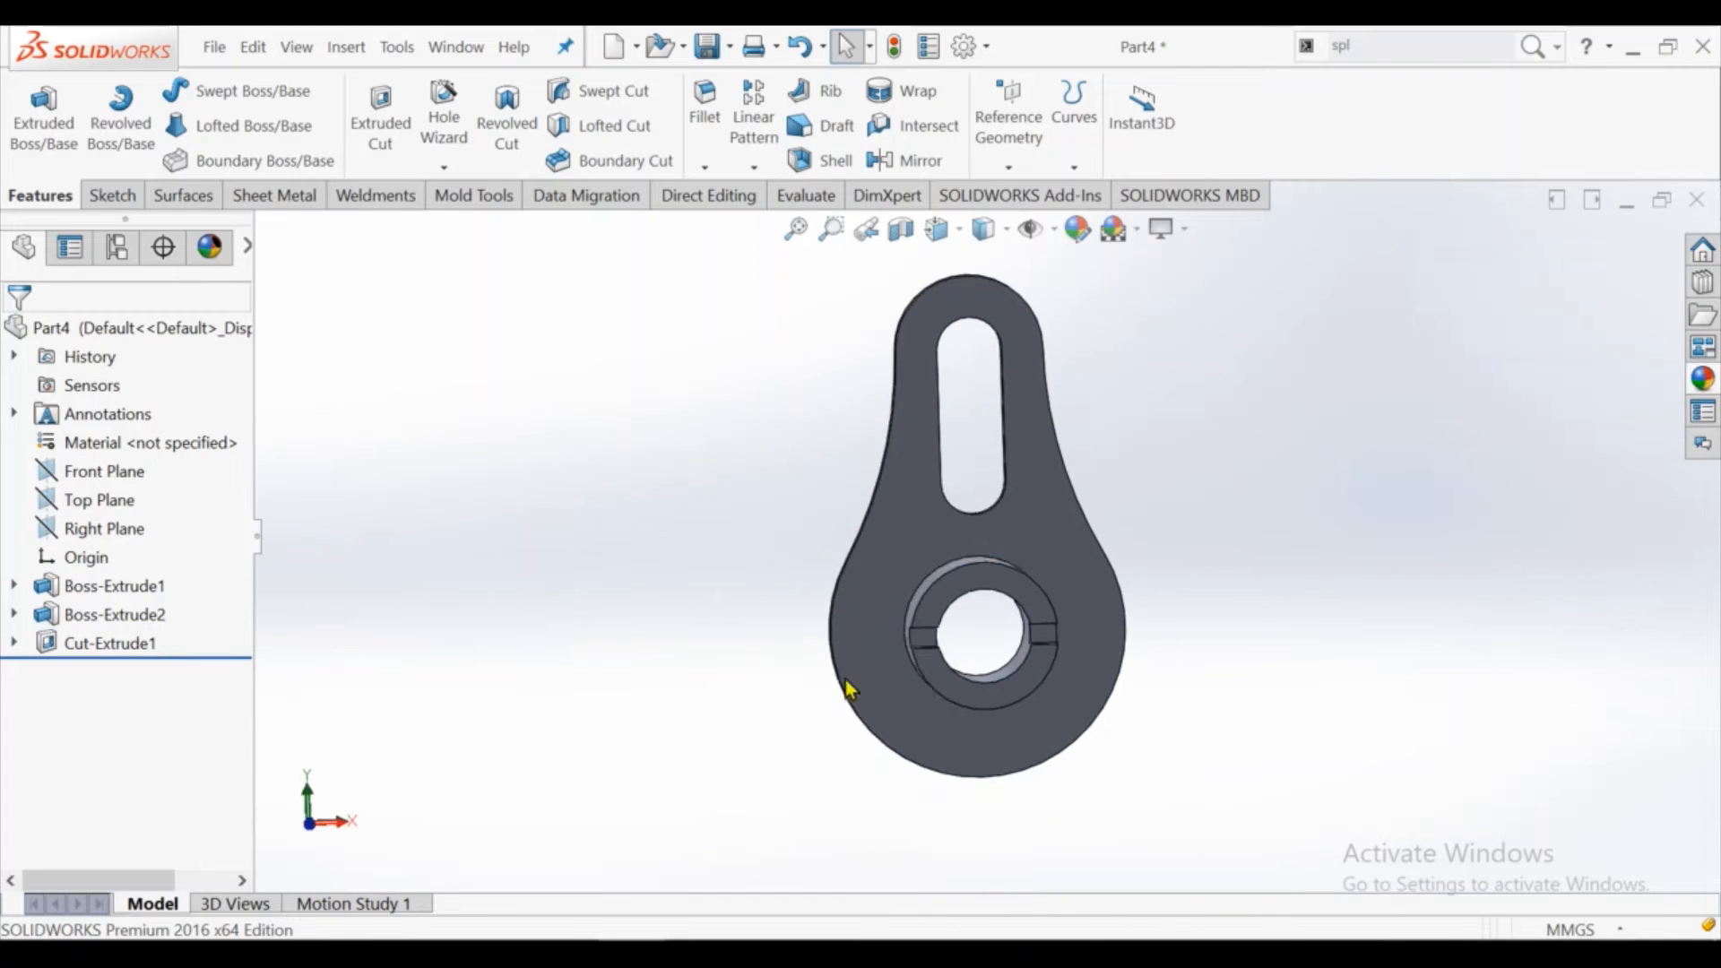
{"action": "left_click", "coordinate": [862, 596]}
{"action": "left_click", "coordinate": [952, 538]}
{"action": "left_click", "coordinate": [1091, 135]}
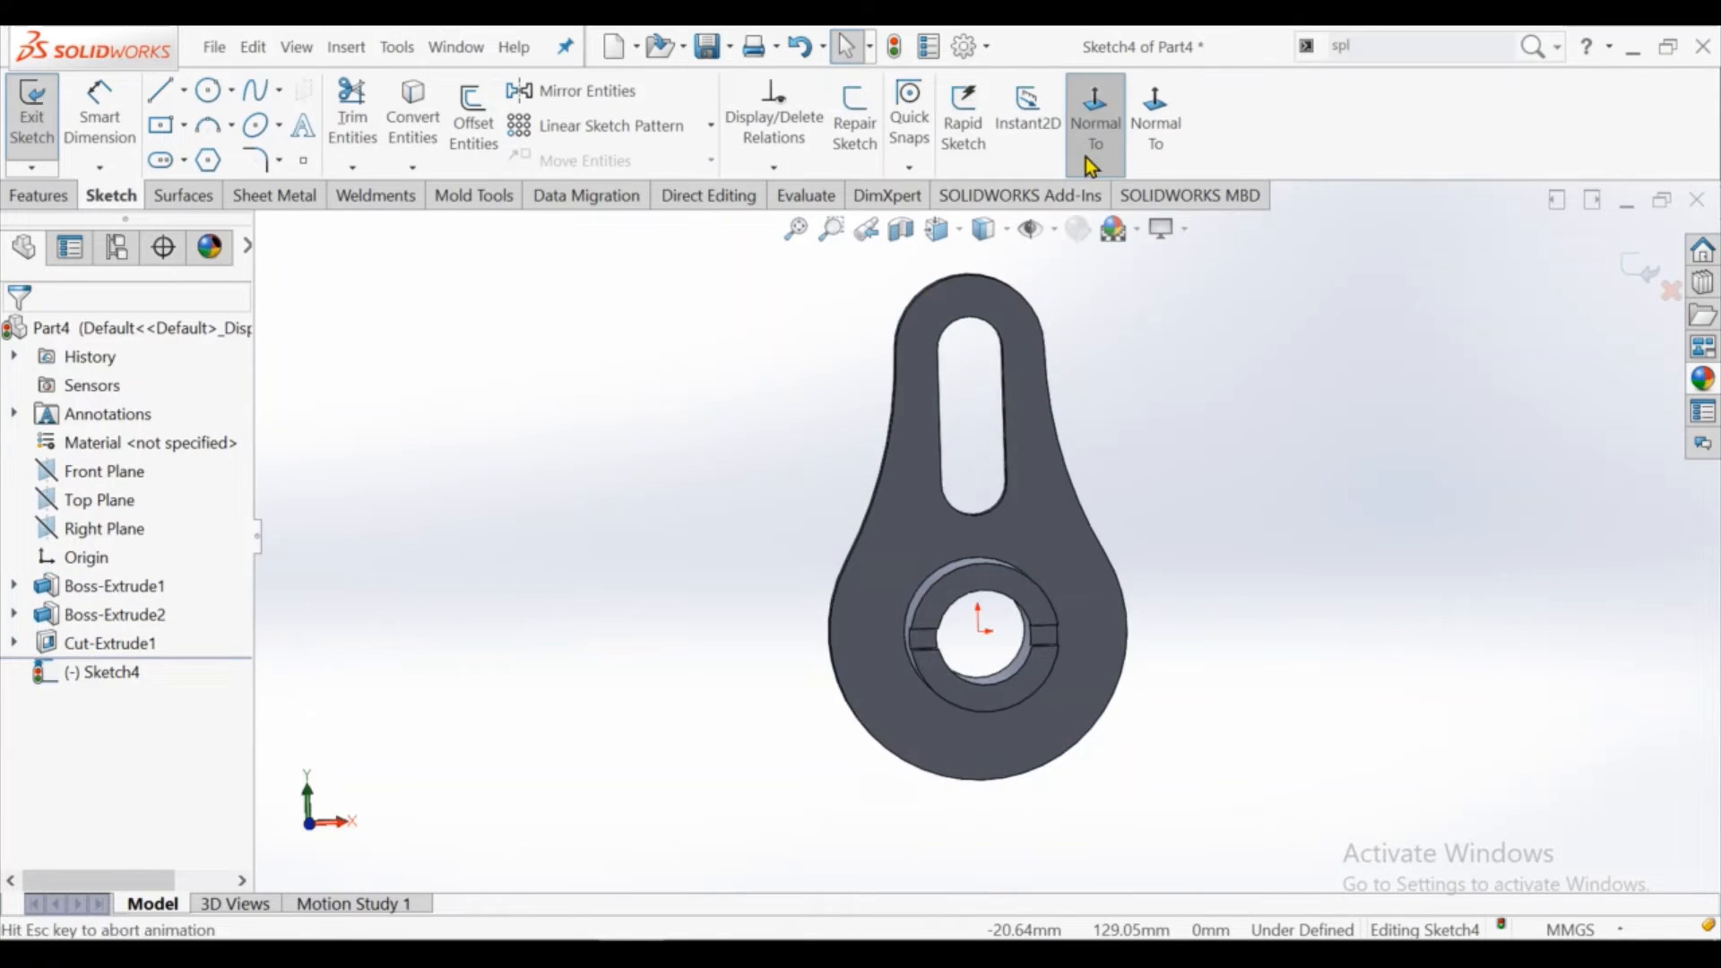
{"action": "scroll", "coordinate": [1094, 603], "scroll_direction": "down", "scroll_amount": 2}
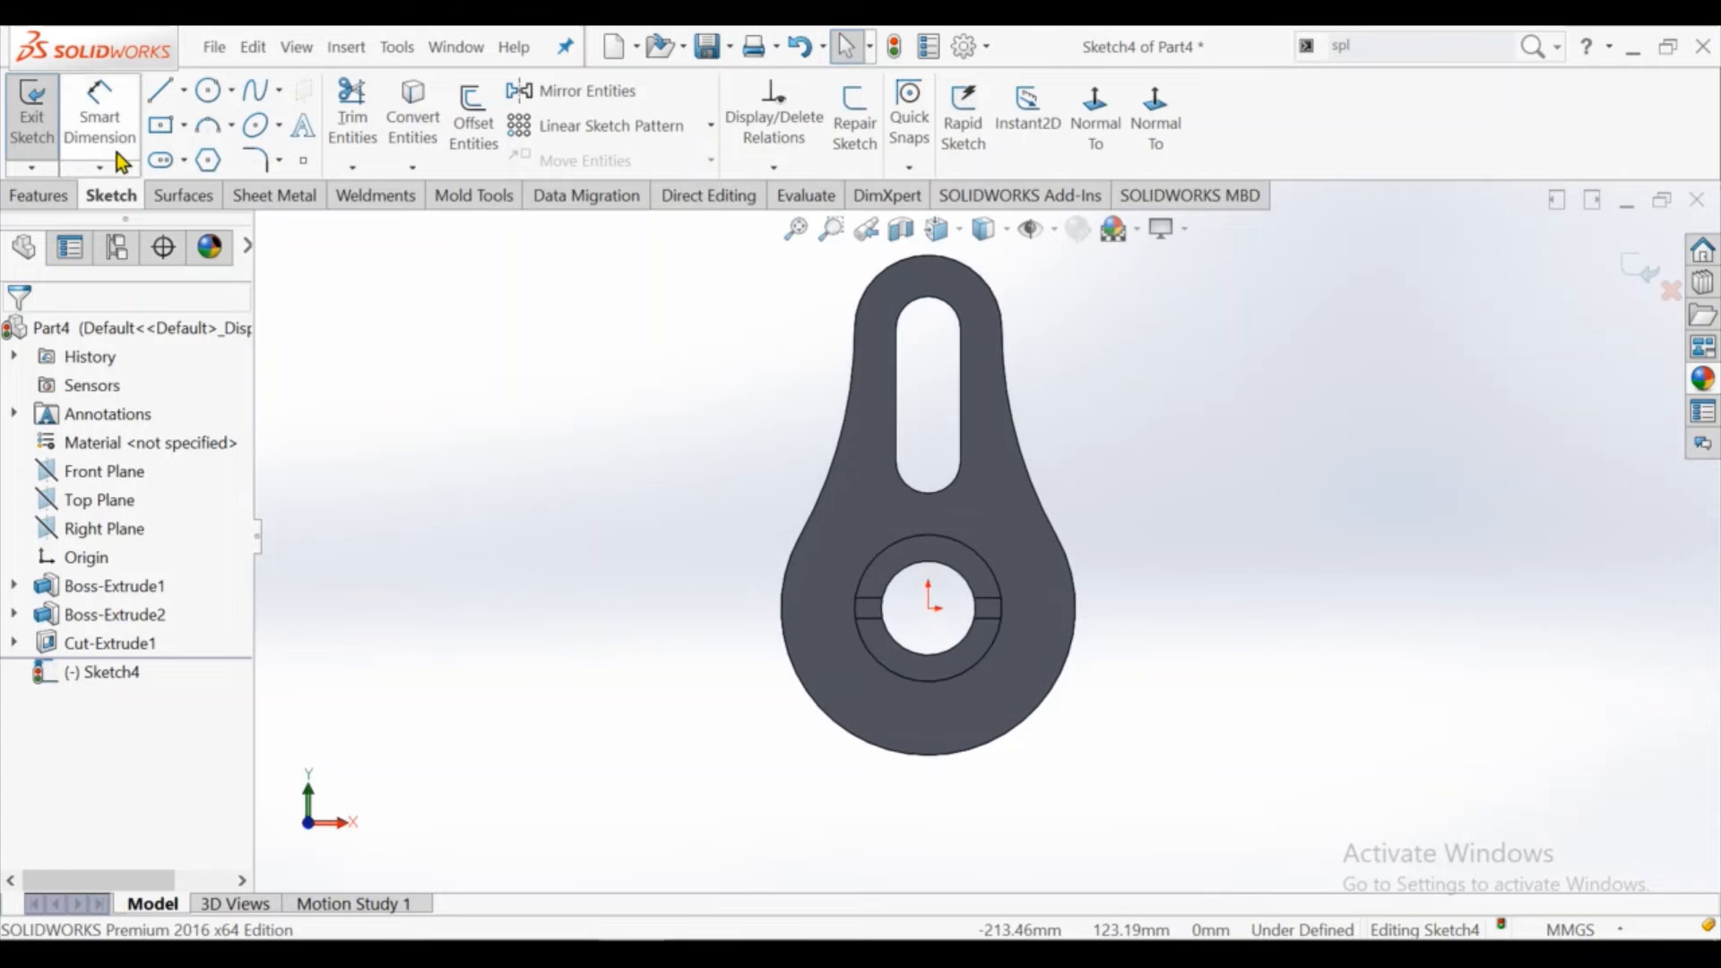
{"action": "left_click", "coordinate": [208, 93]}
{"action": "left_click", "coordinate": [930, 608]}
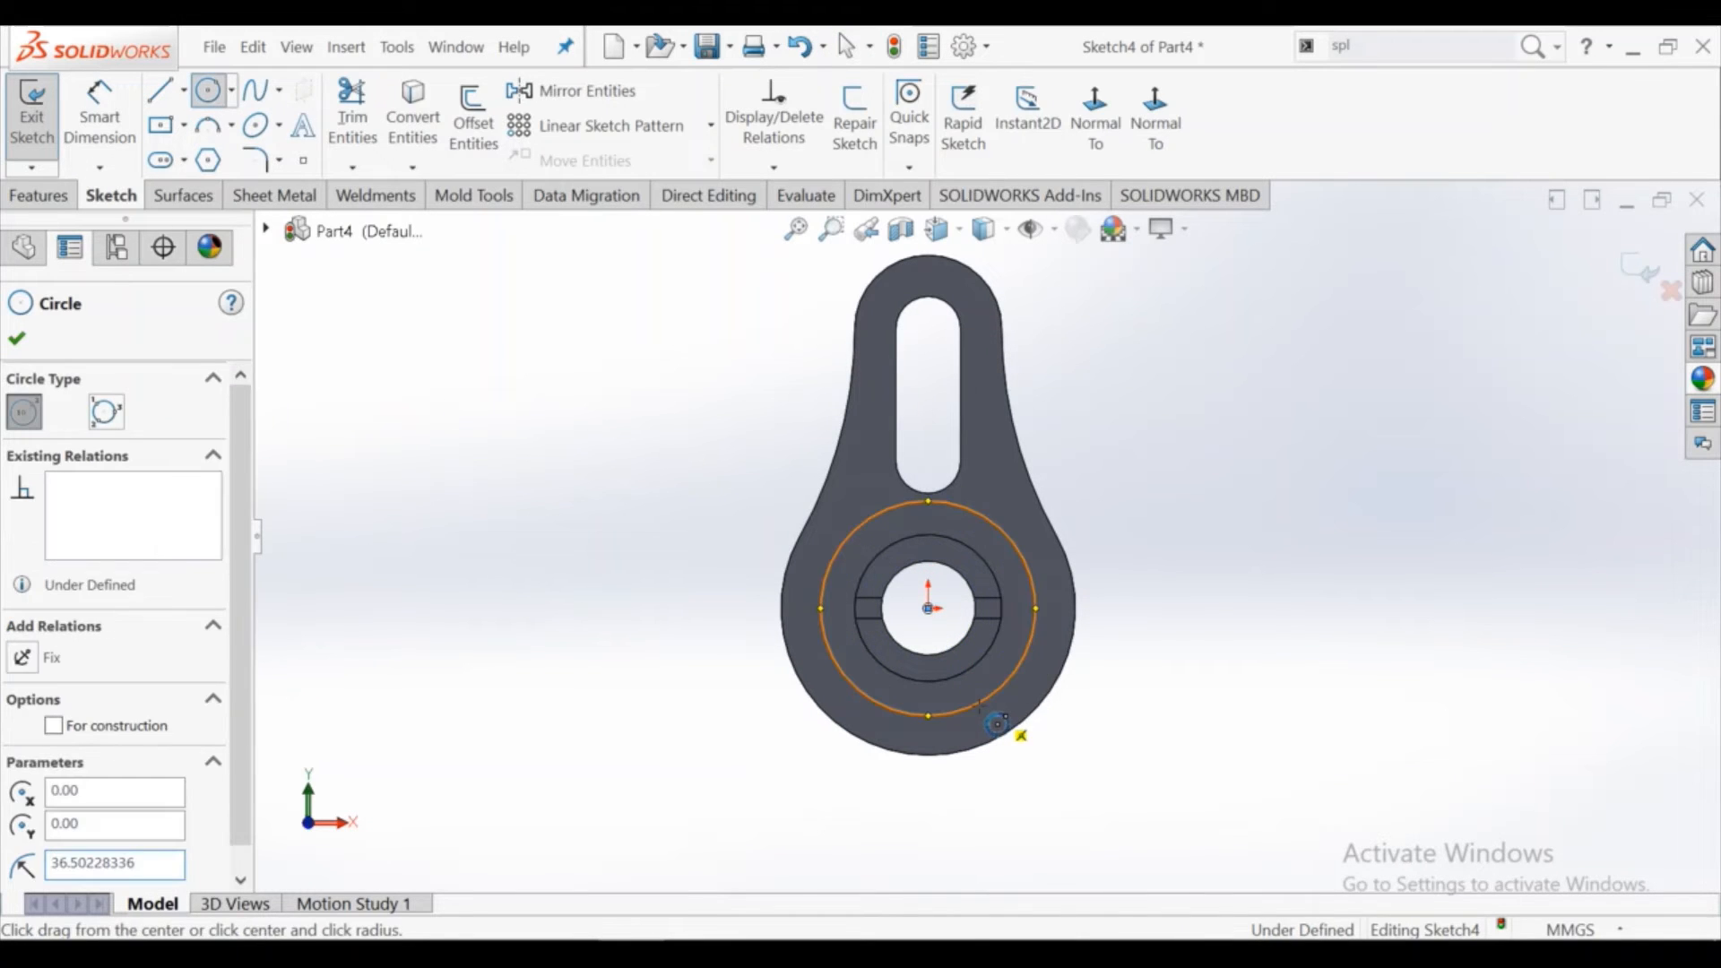
{"action": "right_click", "coordinate": [995, 668]}
{"action": "left_click", "coordinate": [1032, 689]}
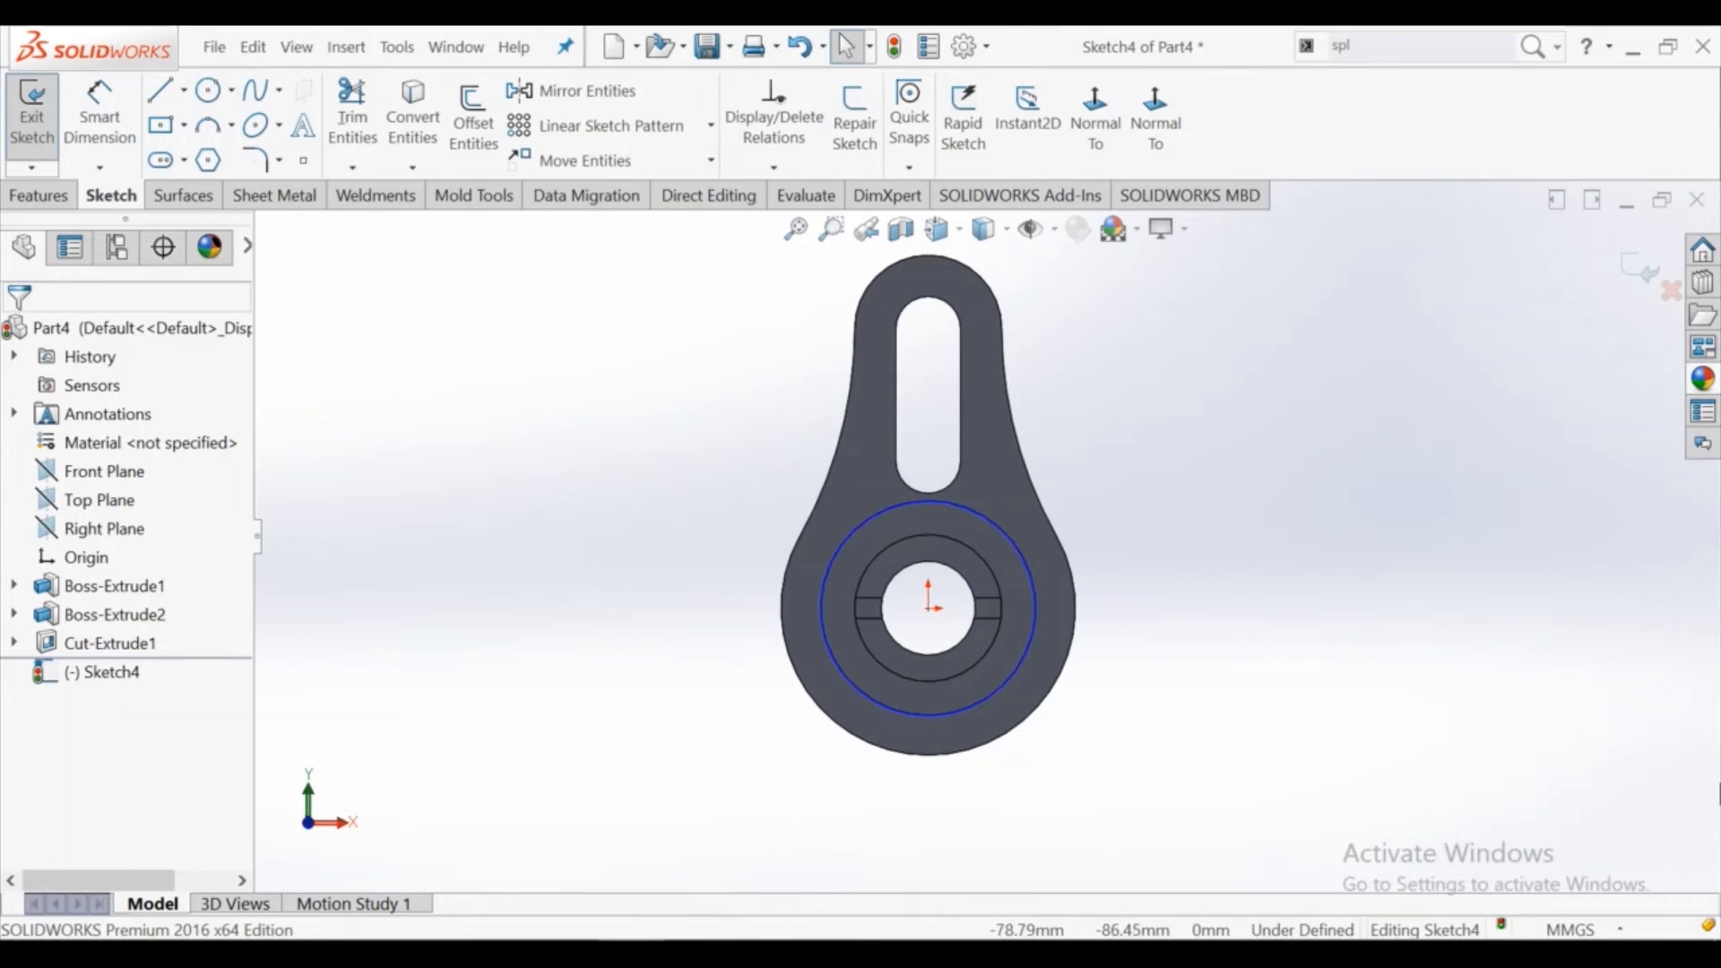
Dimension the circle around the hub with a diameter of 38*2 mm and change it to construction geometry
{"action": "left_click", "coordinate": [1015, 553]}
{"action": "left_click", "coordinate": [1174, 574]}
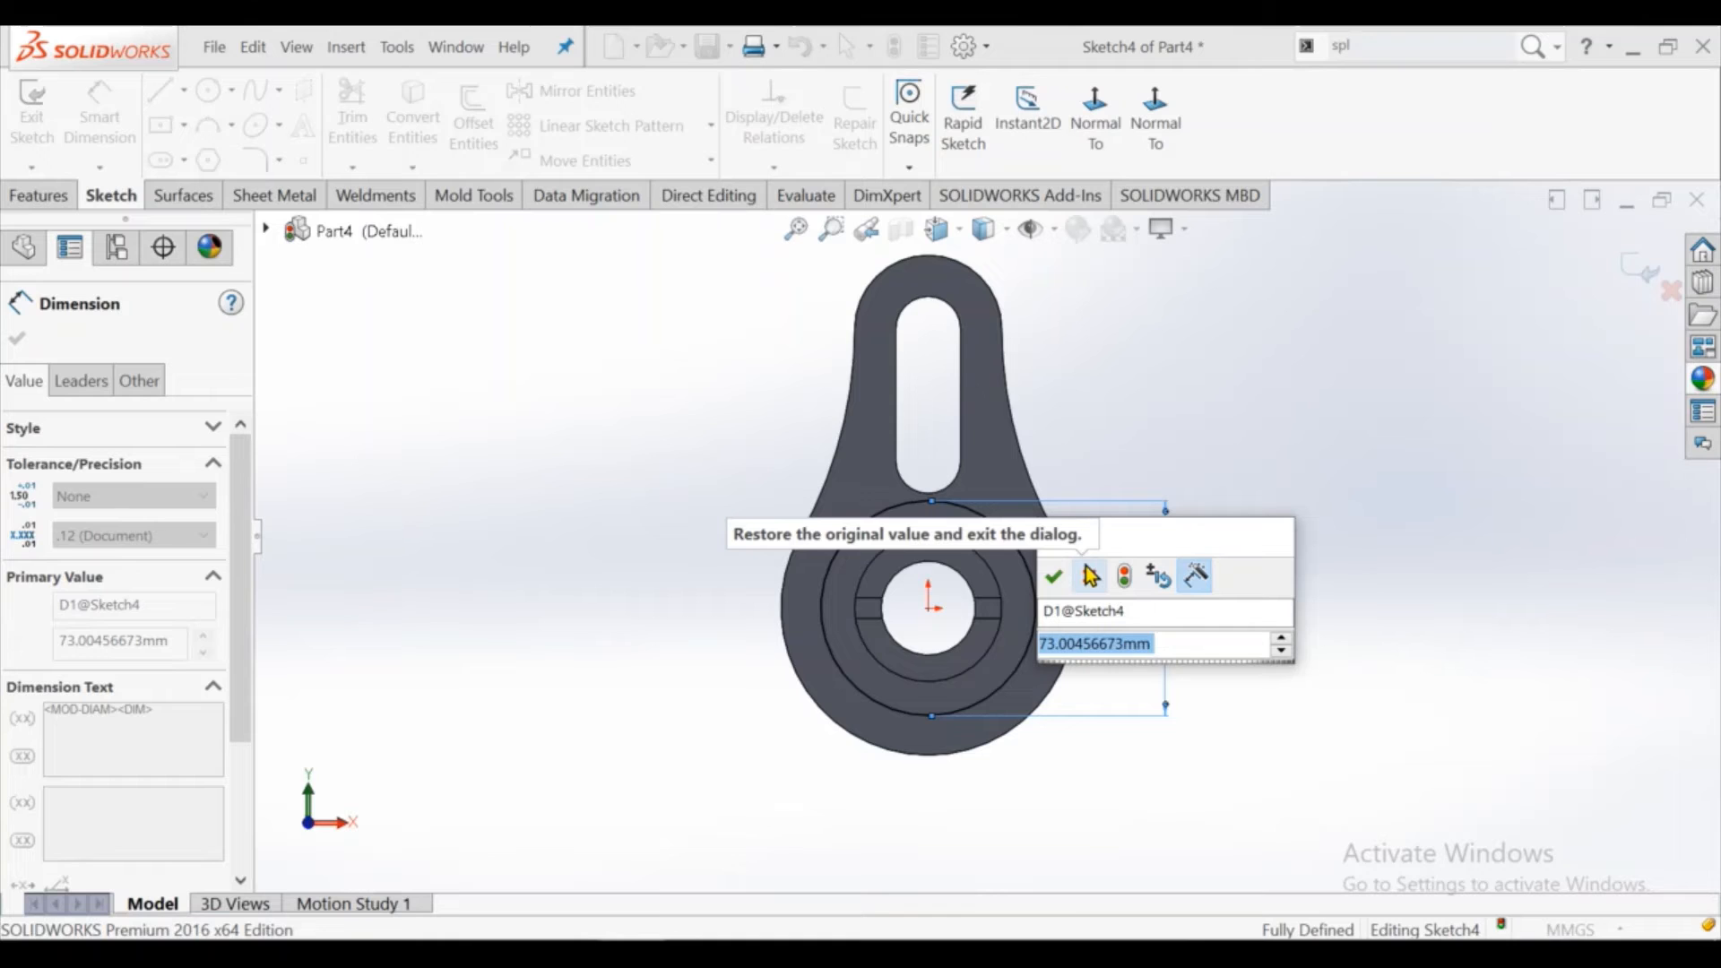
{"action": "type", "text": "38"}
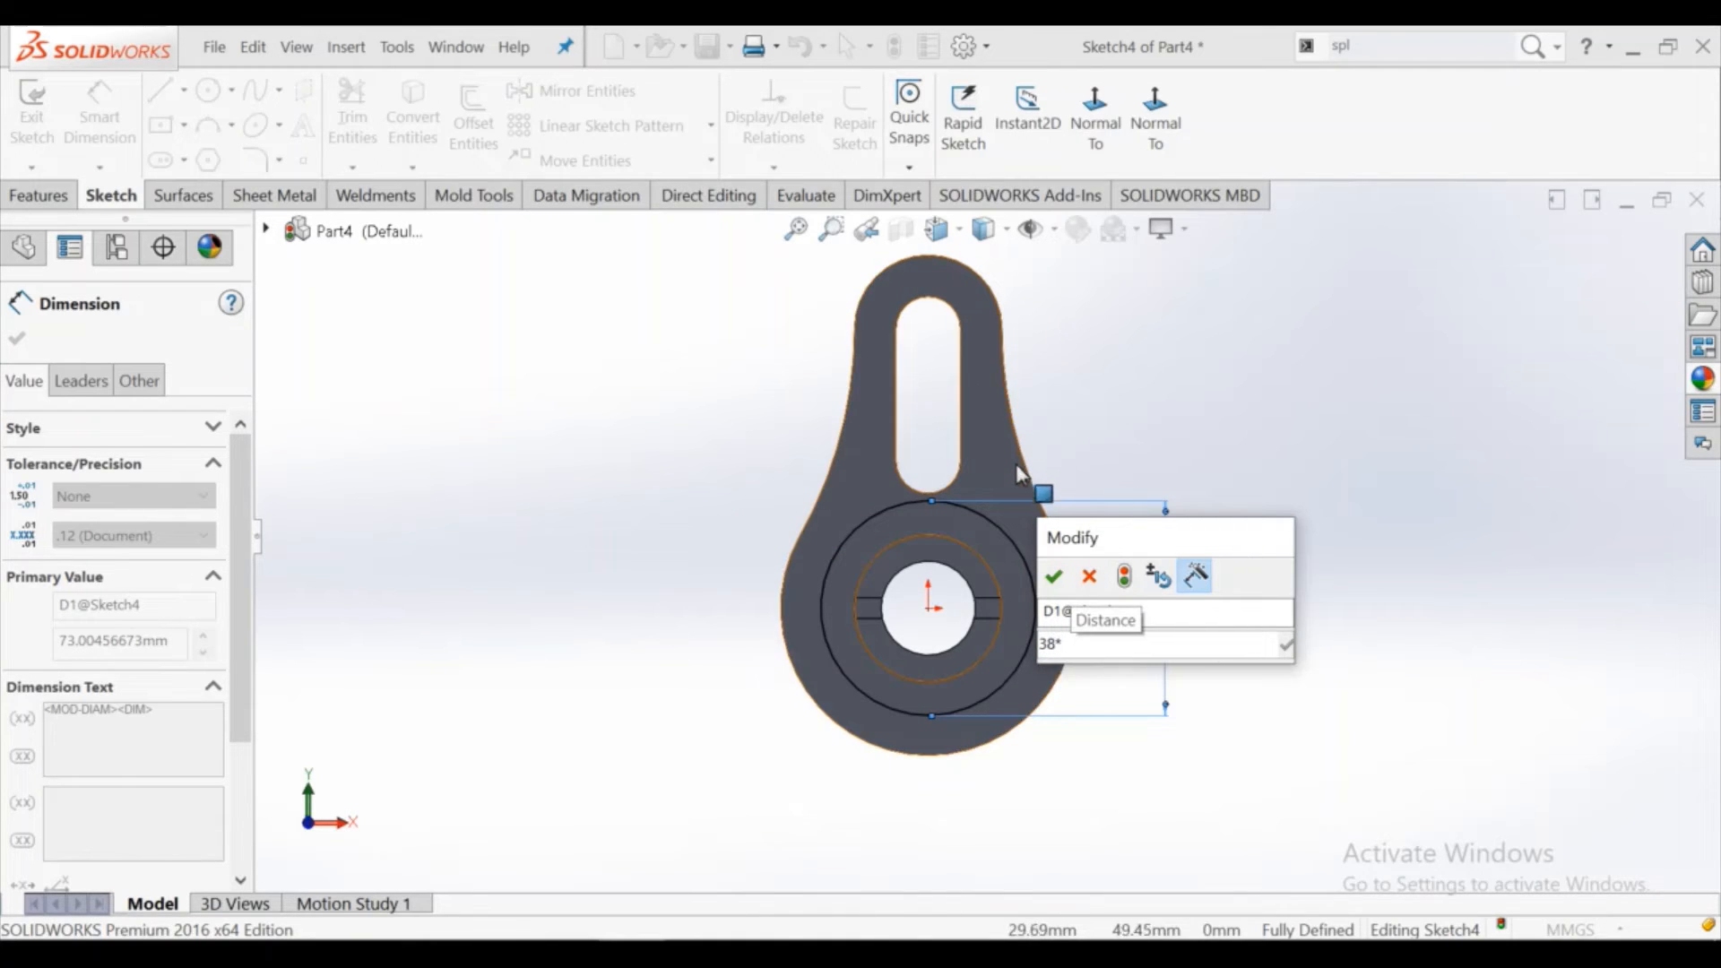
{"action": "type", "text": "*2"}
{"action": "key", "text": "Return"}
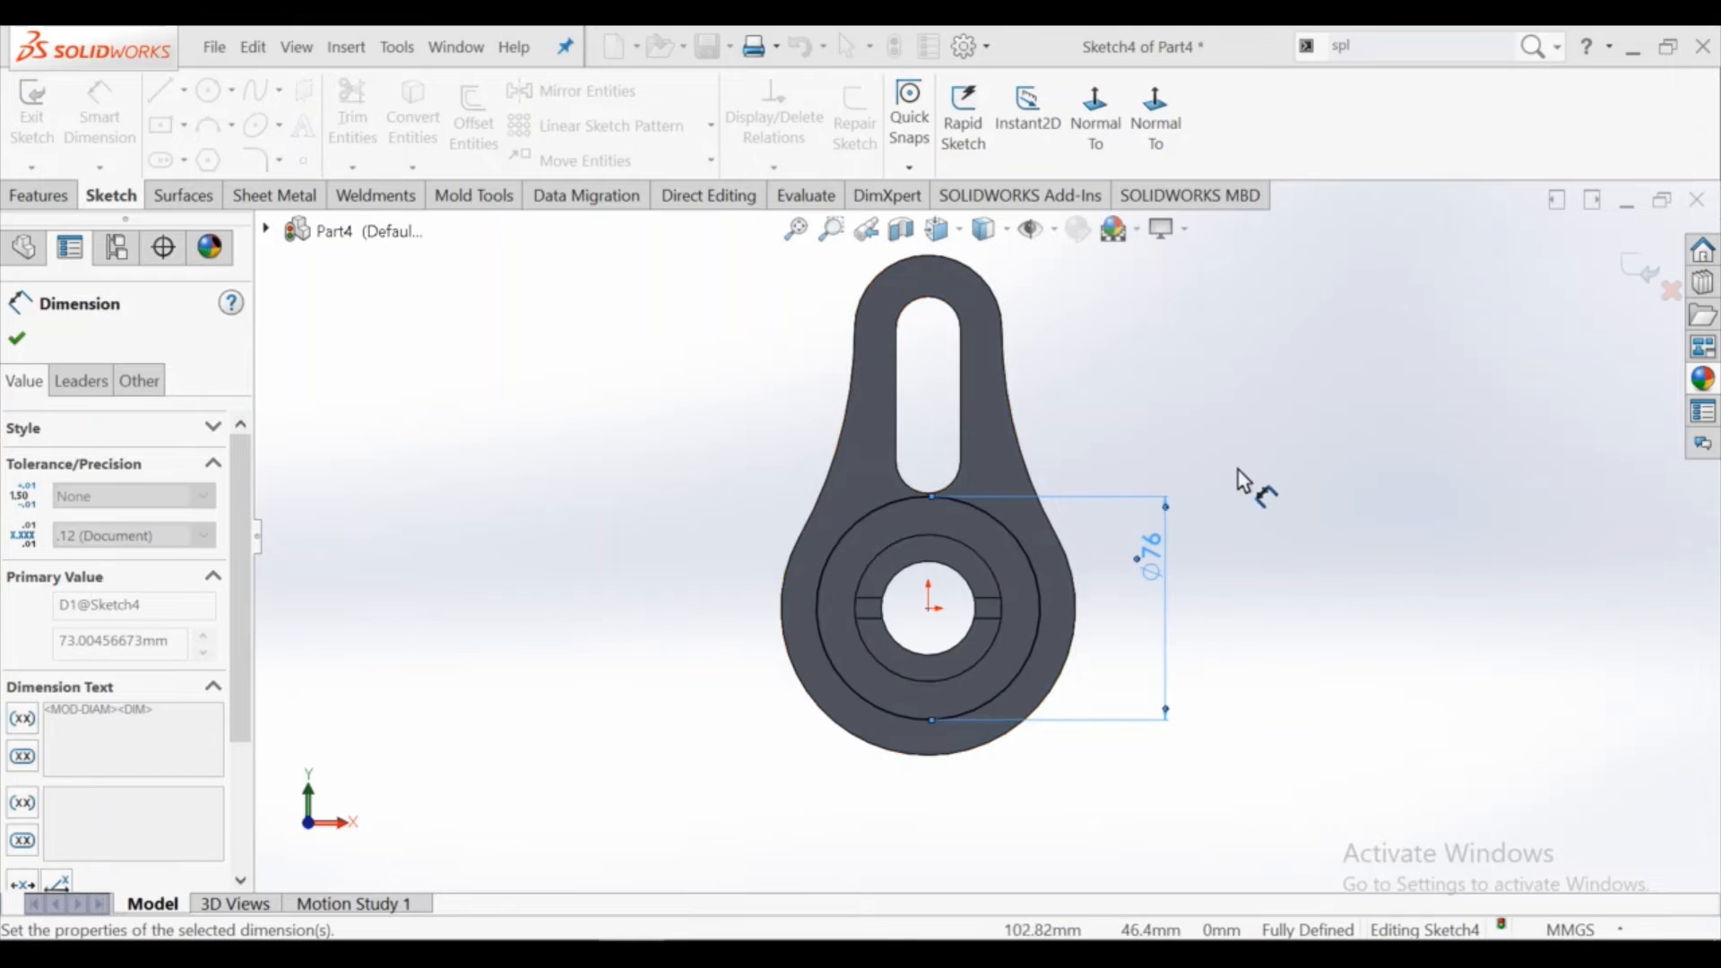
{"action": "left_click", "coordinate": [1238, 484]}
{"action": "right_click", "coordinate": [1230, 528]}
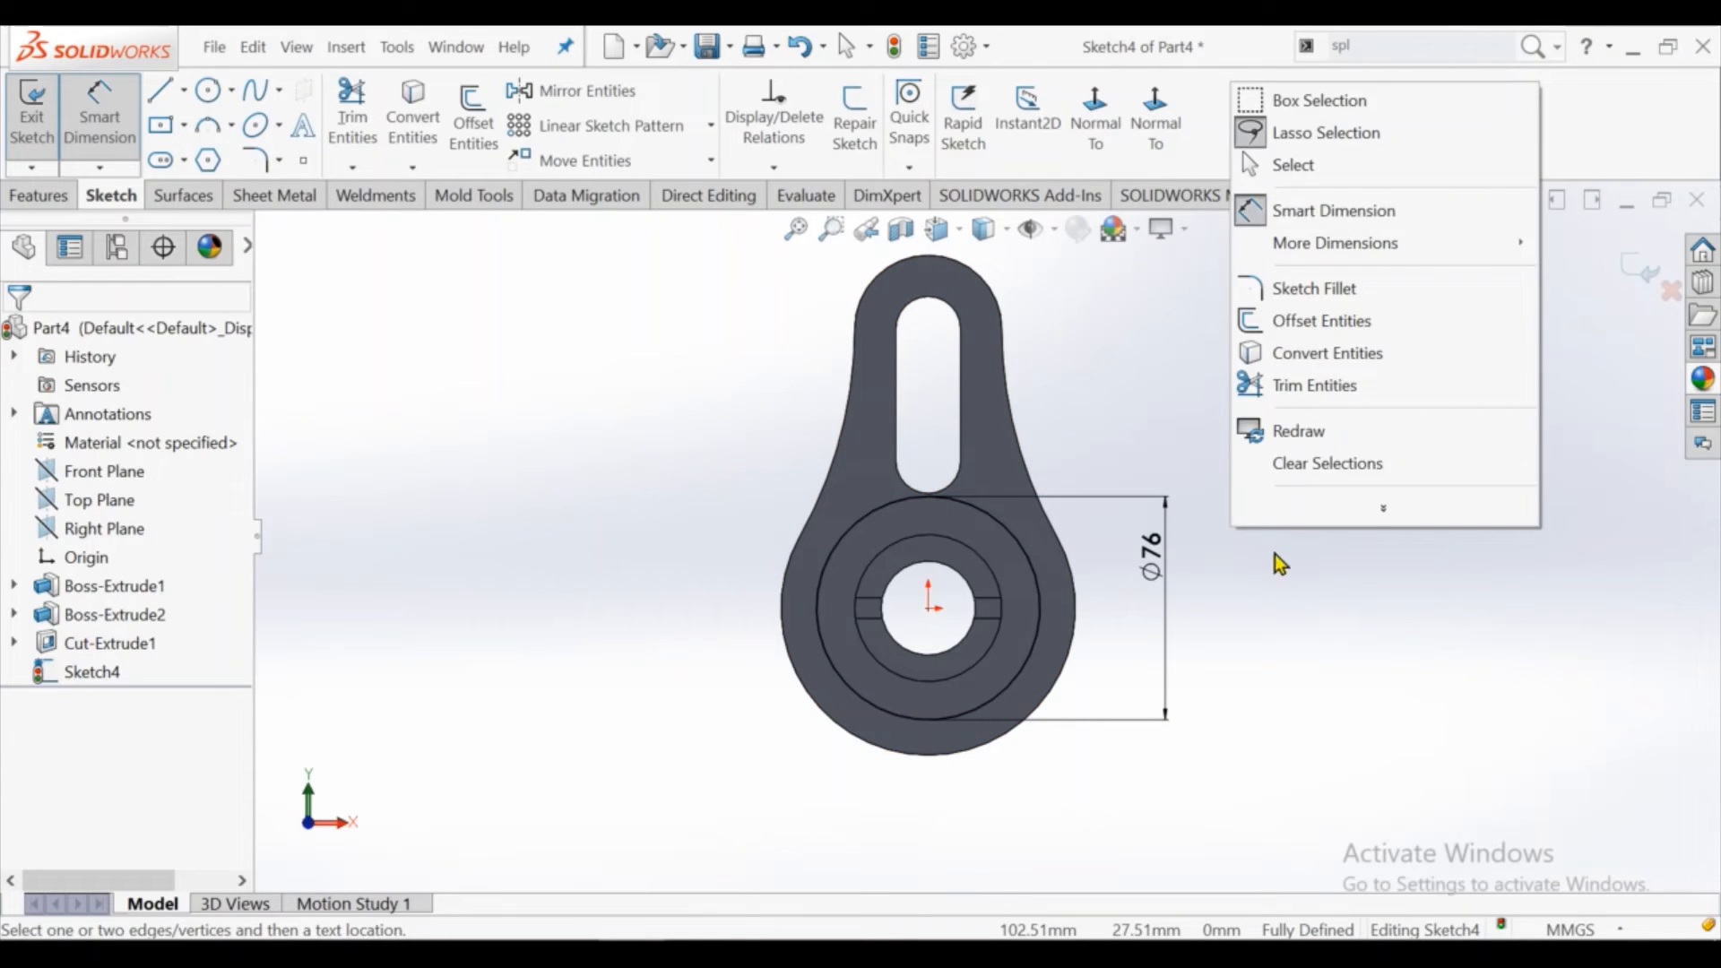
{"action": "left_click", "coordinate": [1295, 165]}
{"action": "left_click", "coordinate": [1028, 563]}
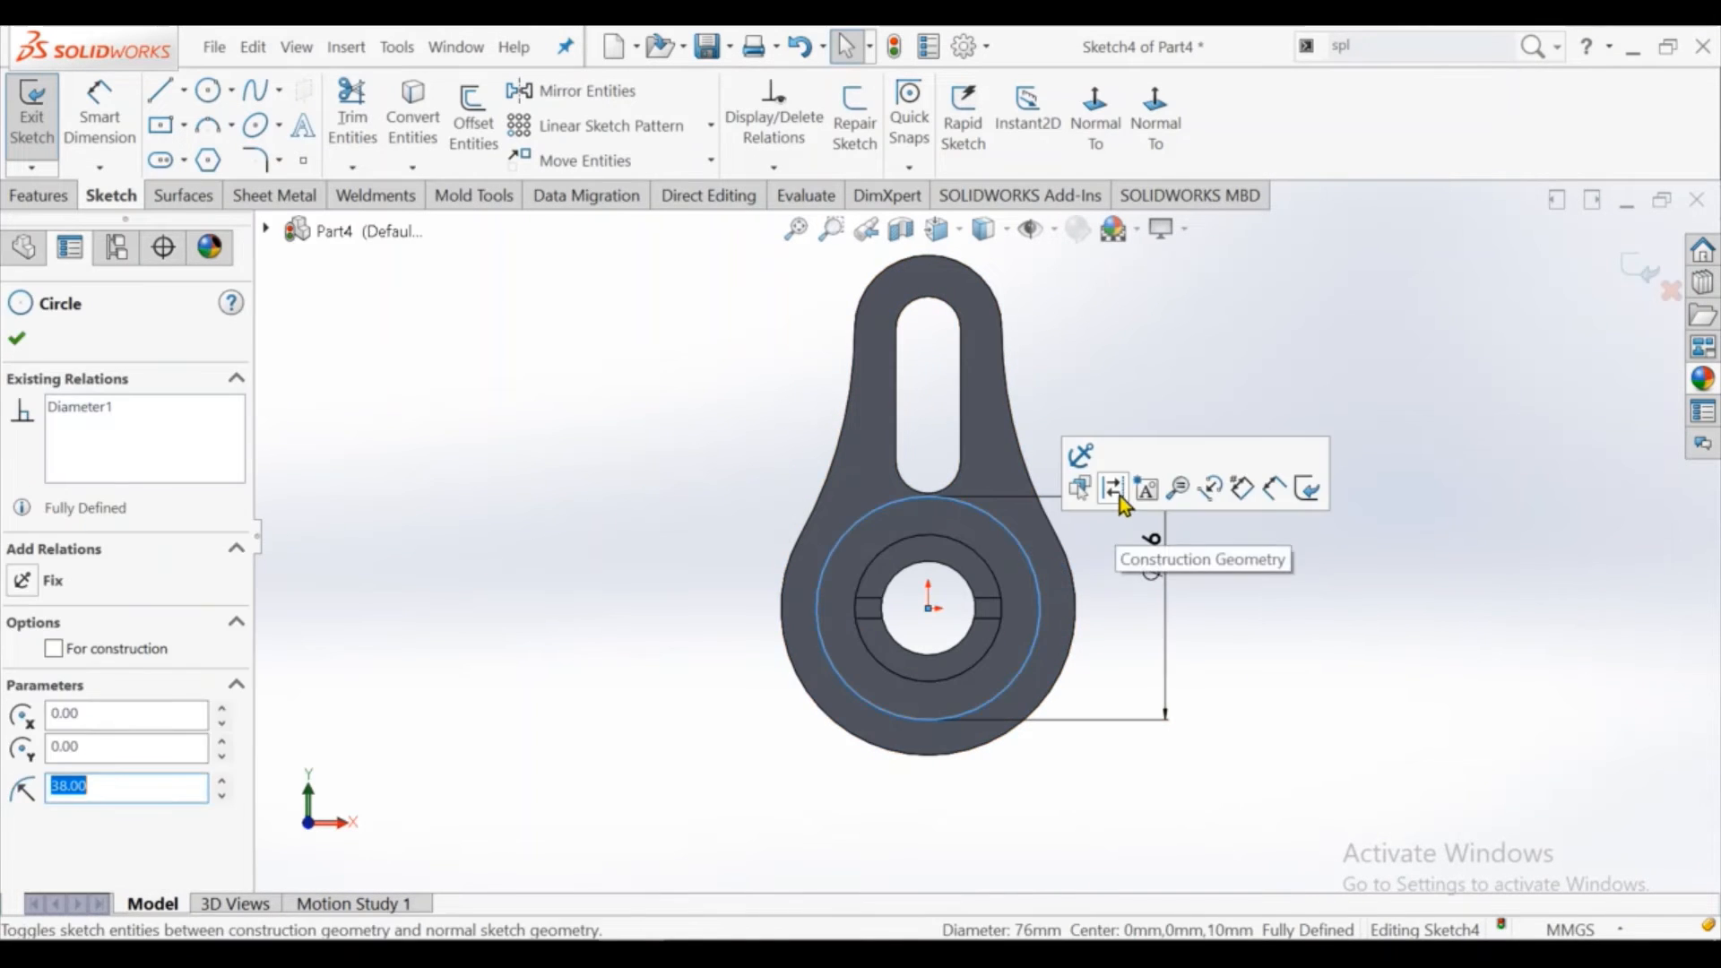
{"action": "left_click", "coordinate": [1111, 490]}
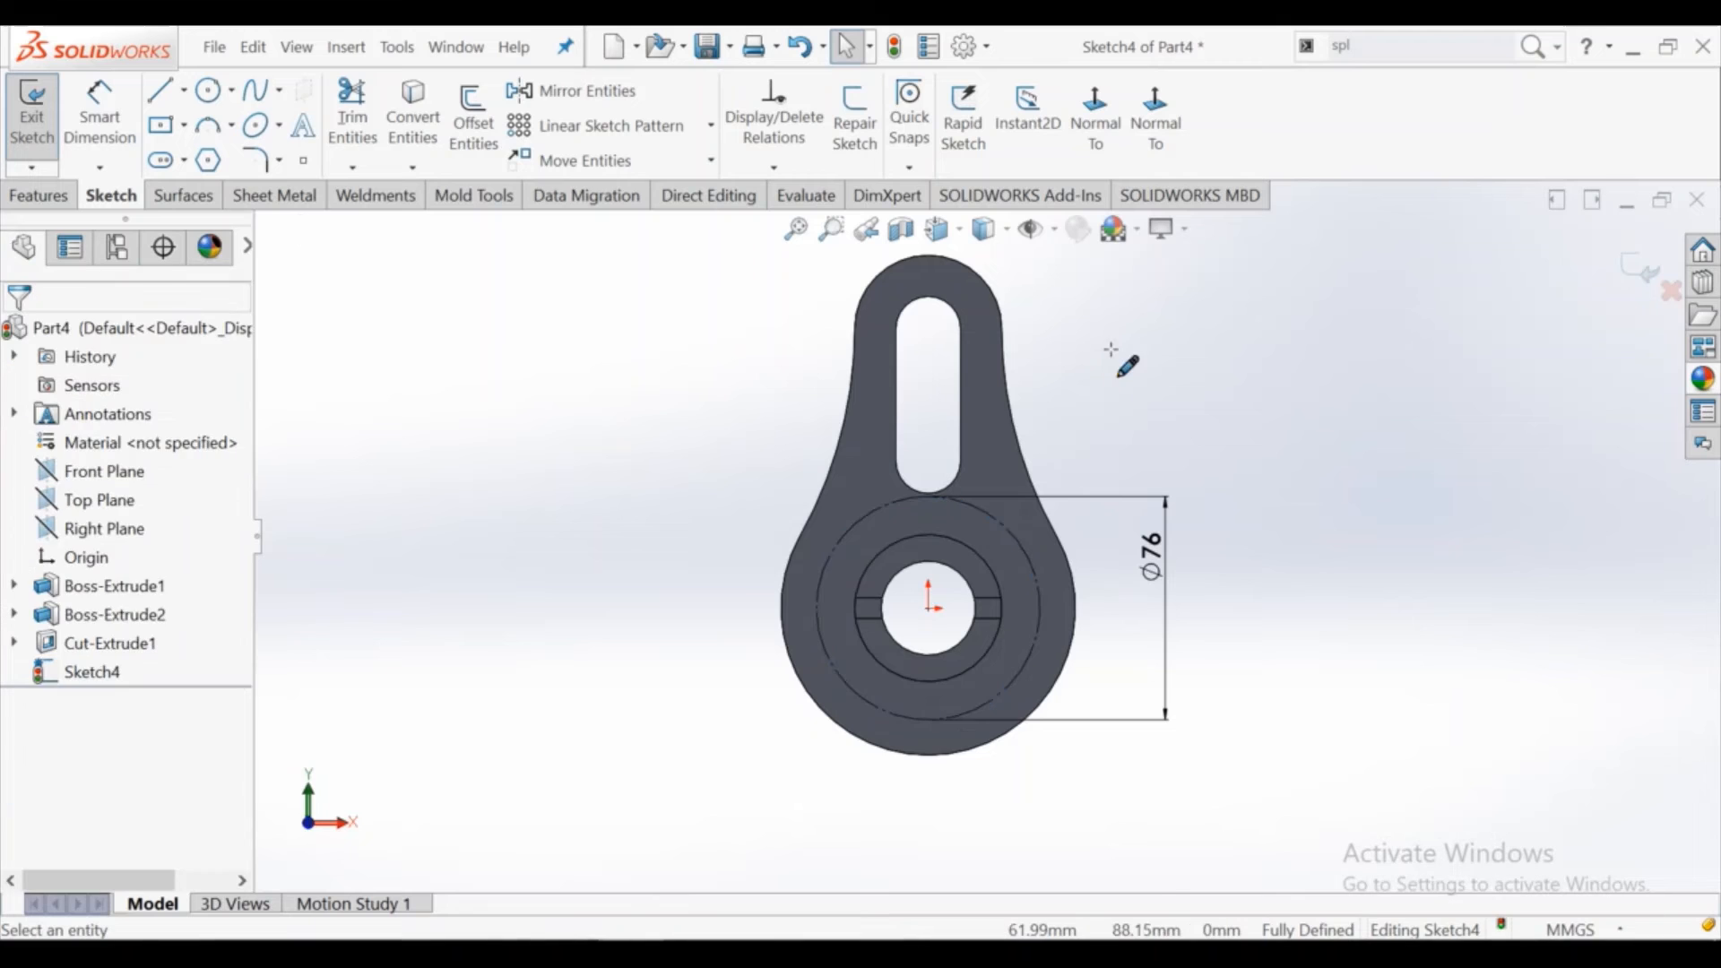
Draw a circle about 11 mm in diameter centered on the left quadrant point of the construction circle
{"action": "left_click", "coordinate": [211, 91]}
{"action": "left_click", "coordinate": [816, 609]}
{"action": "left_click", "coordinate": [834, 610]}
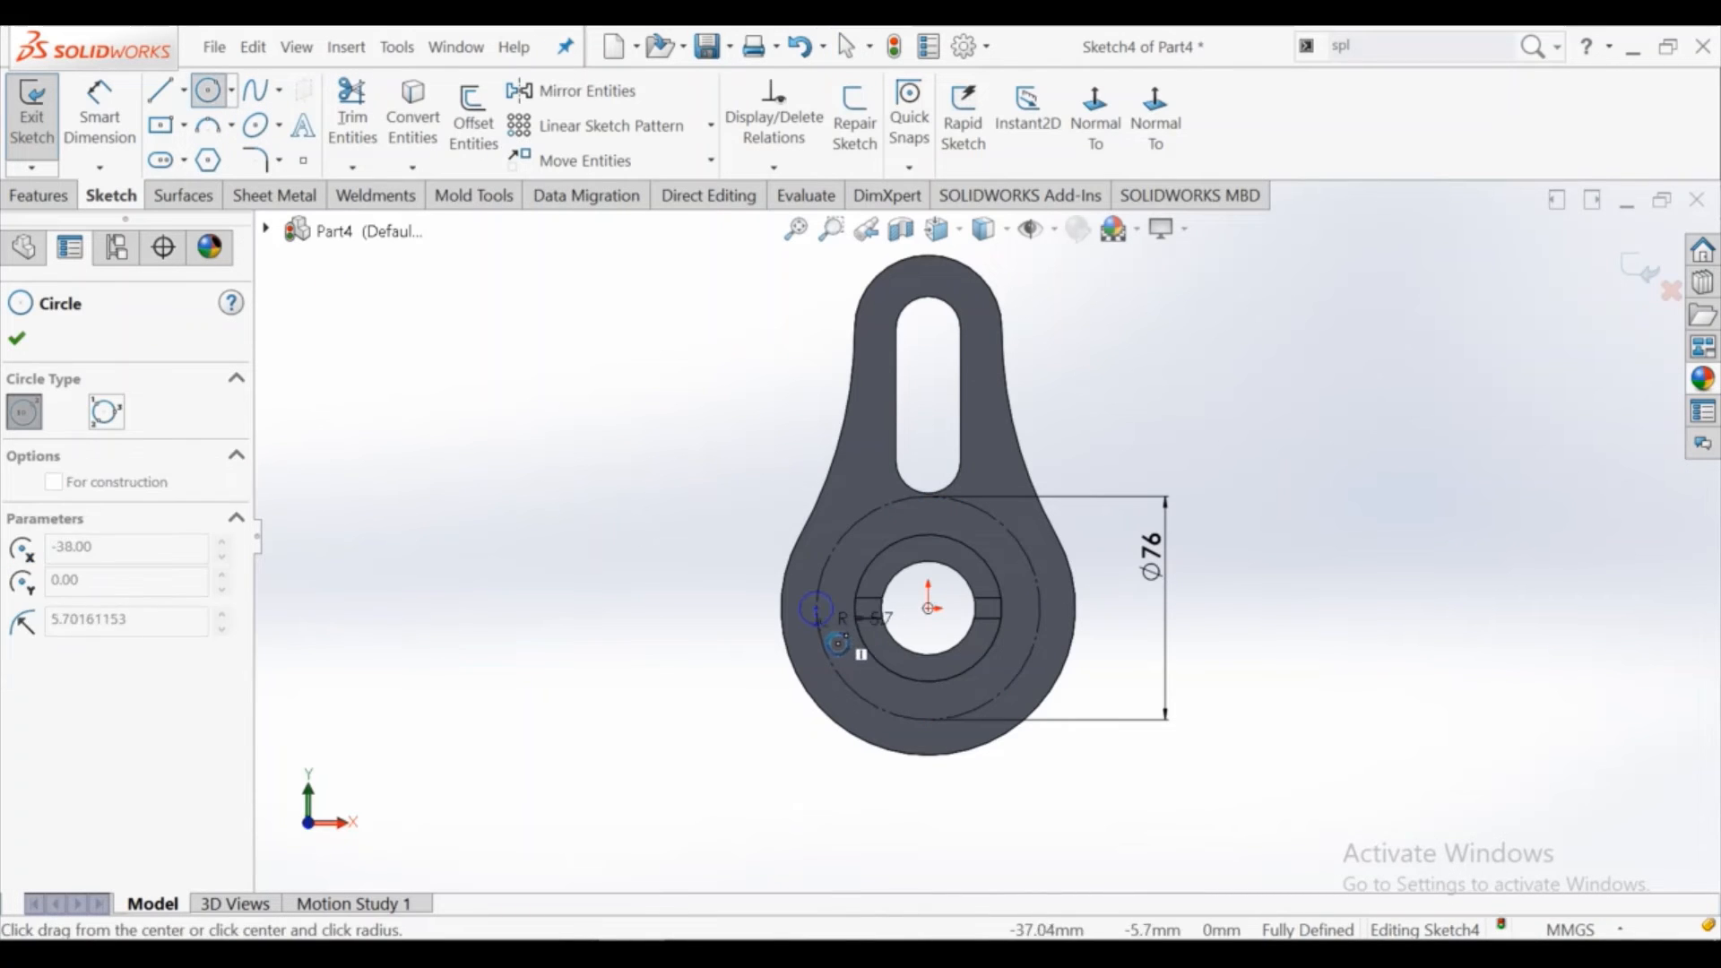
{"action": "right_click", "coordinate": [820, 617]}
{"action": "left_click", "coordinate": [857, 643]}
Dimension the small circle and set its diameter to 10 mm
{"action": "left_click", "coordinate": [116, 154]}
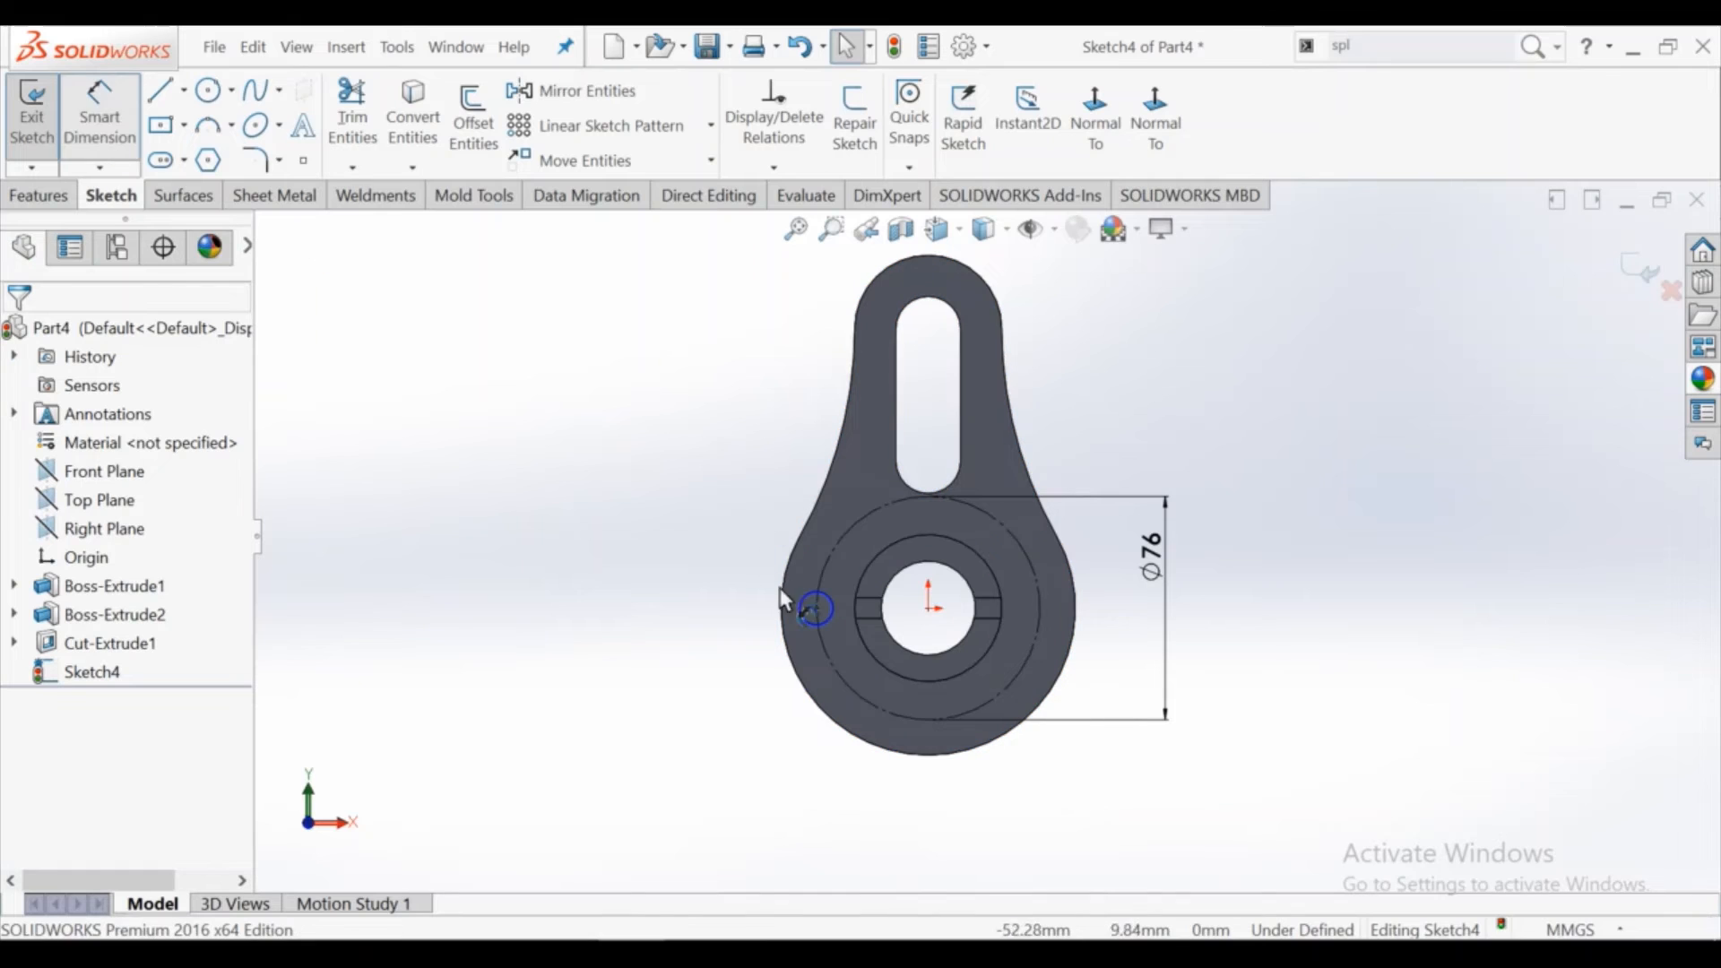
{"action": "left_click", "coordinate": [795, 592]}
{"action": "left_click", "coordinate": [702, 553]}
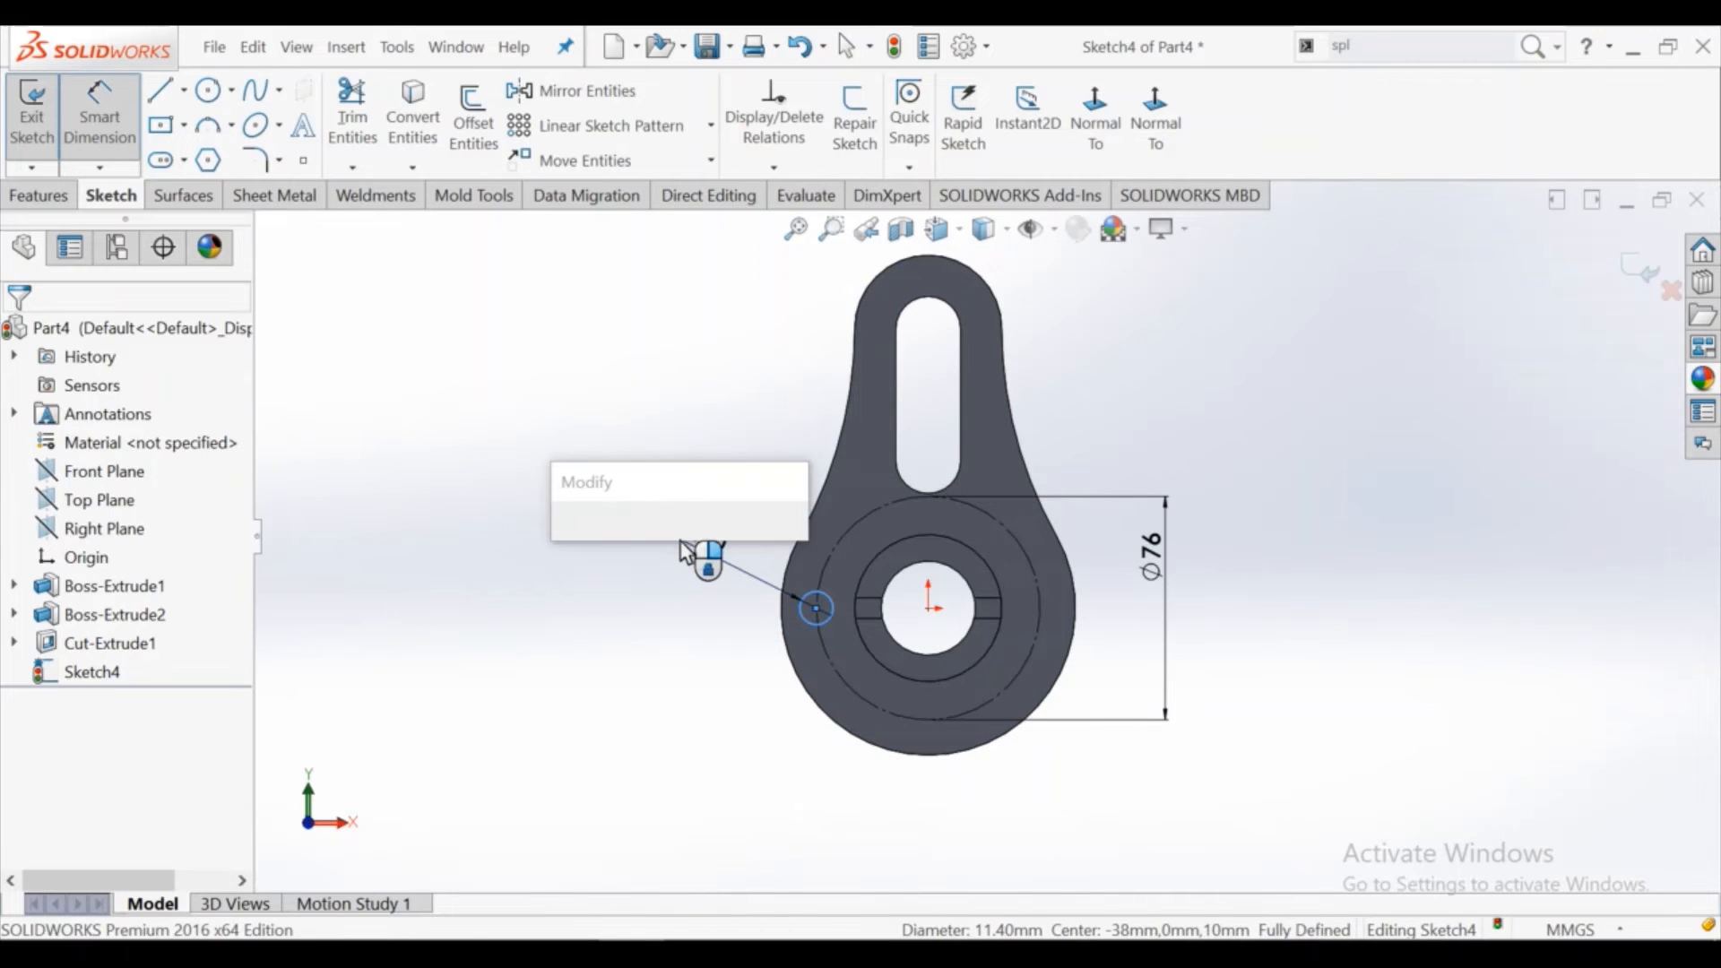
{"action": "type", "text": "10"}
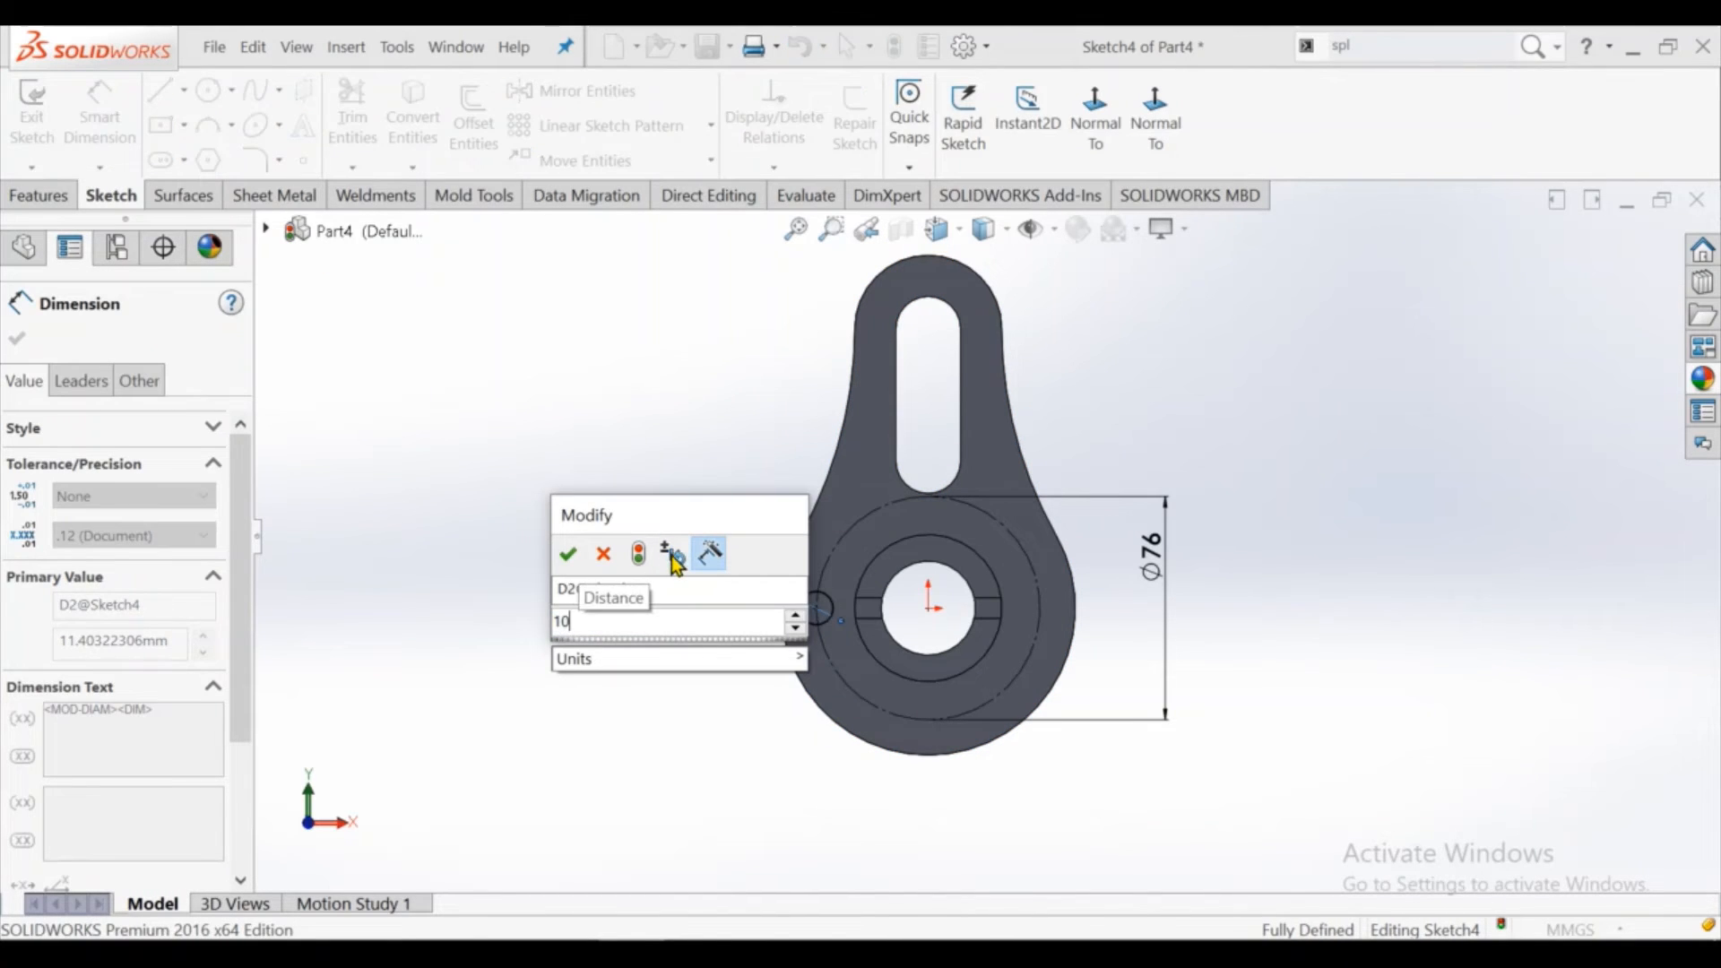
{"action": "key", "text": "Return"}
{"action": "right_click", "coordinate": [536, 401]}
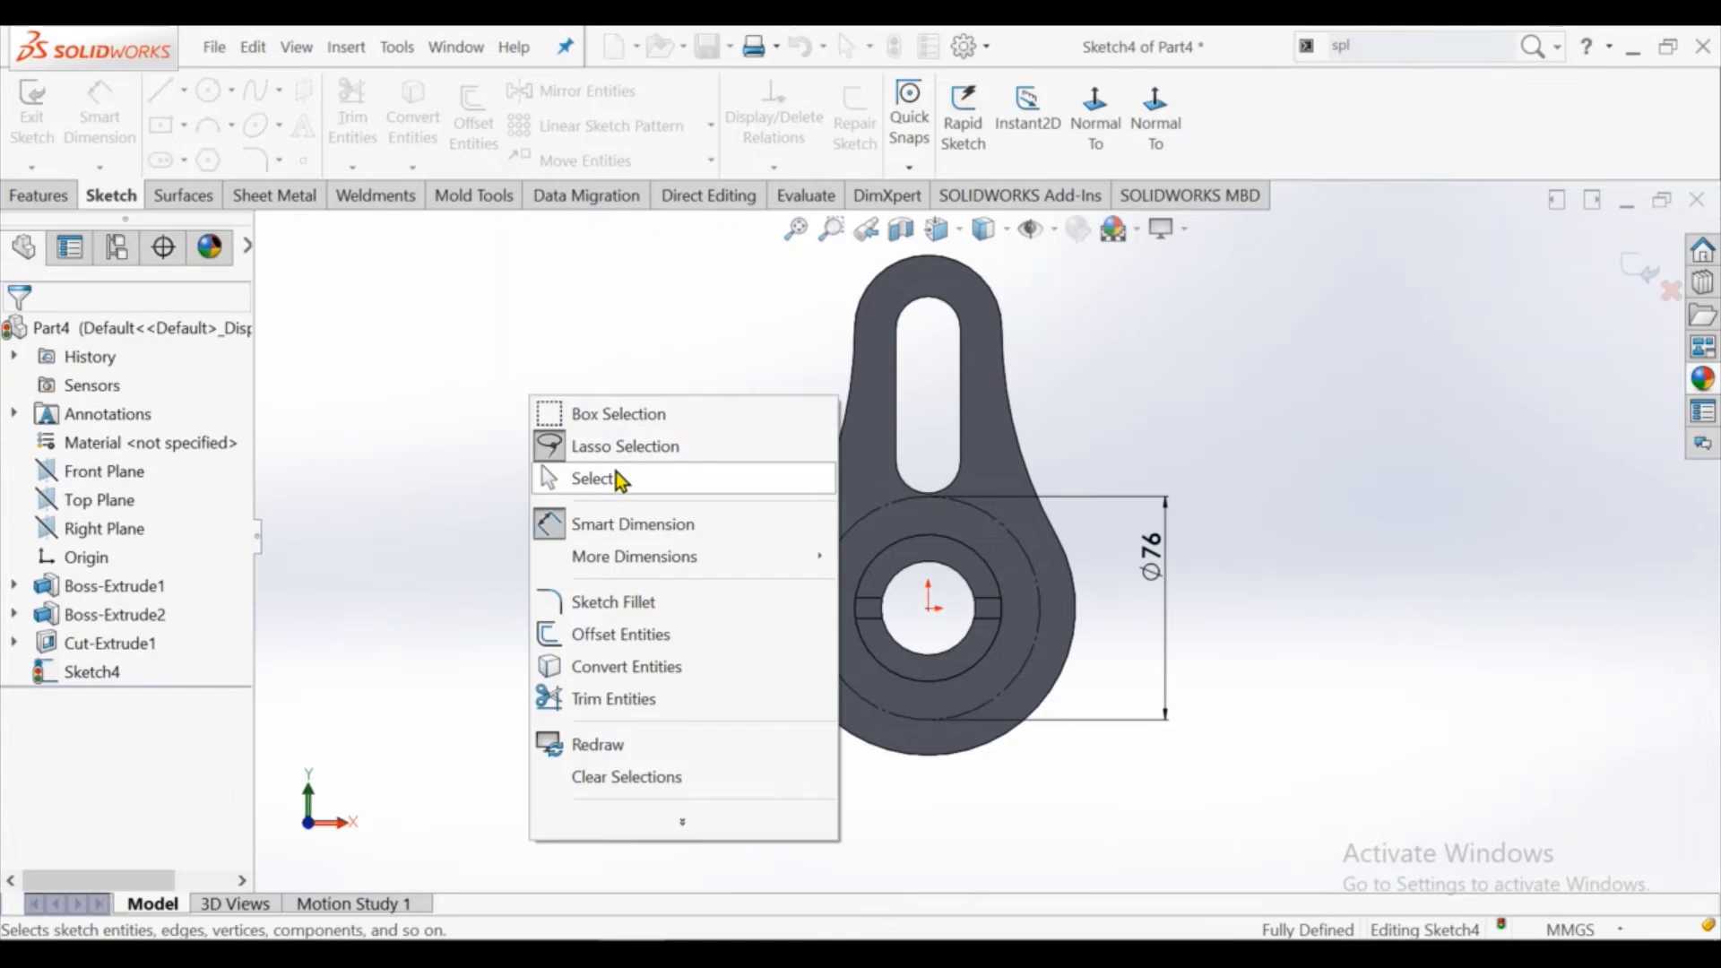
{"action": "left_click", "coordinate": [612, 478]}
Start a circular sketch pattern of the 10 mm circle around the origin and set its total angle to 180 degrees
{"action": "left_click", "coordinate": [711, 125]}
{"action": "left_click", "coordinate": [615, 188]}
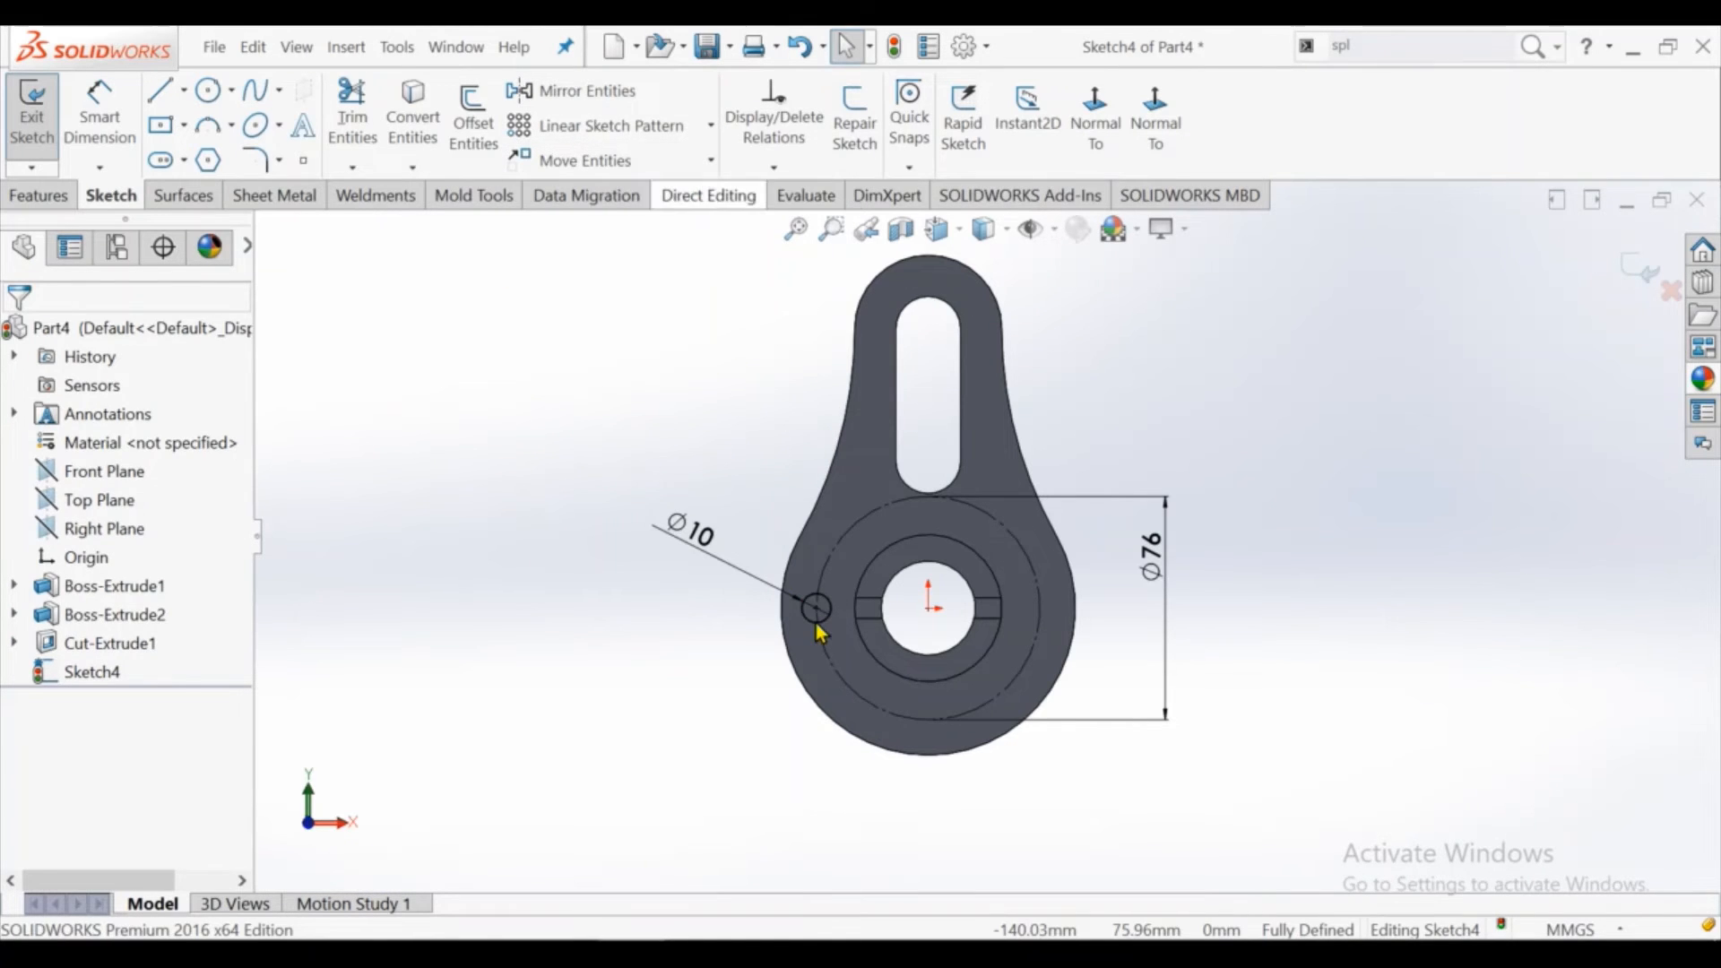
{"action": "left_click", "coordinate": [816, 624]}
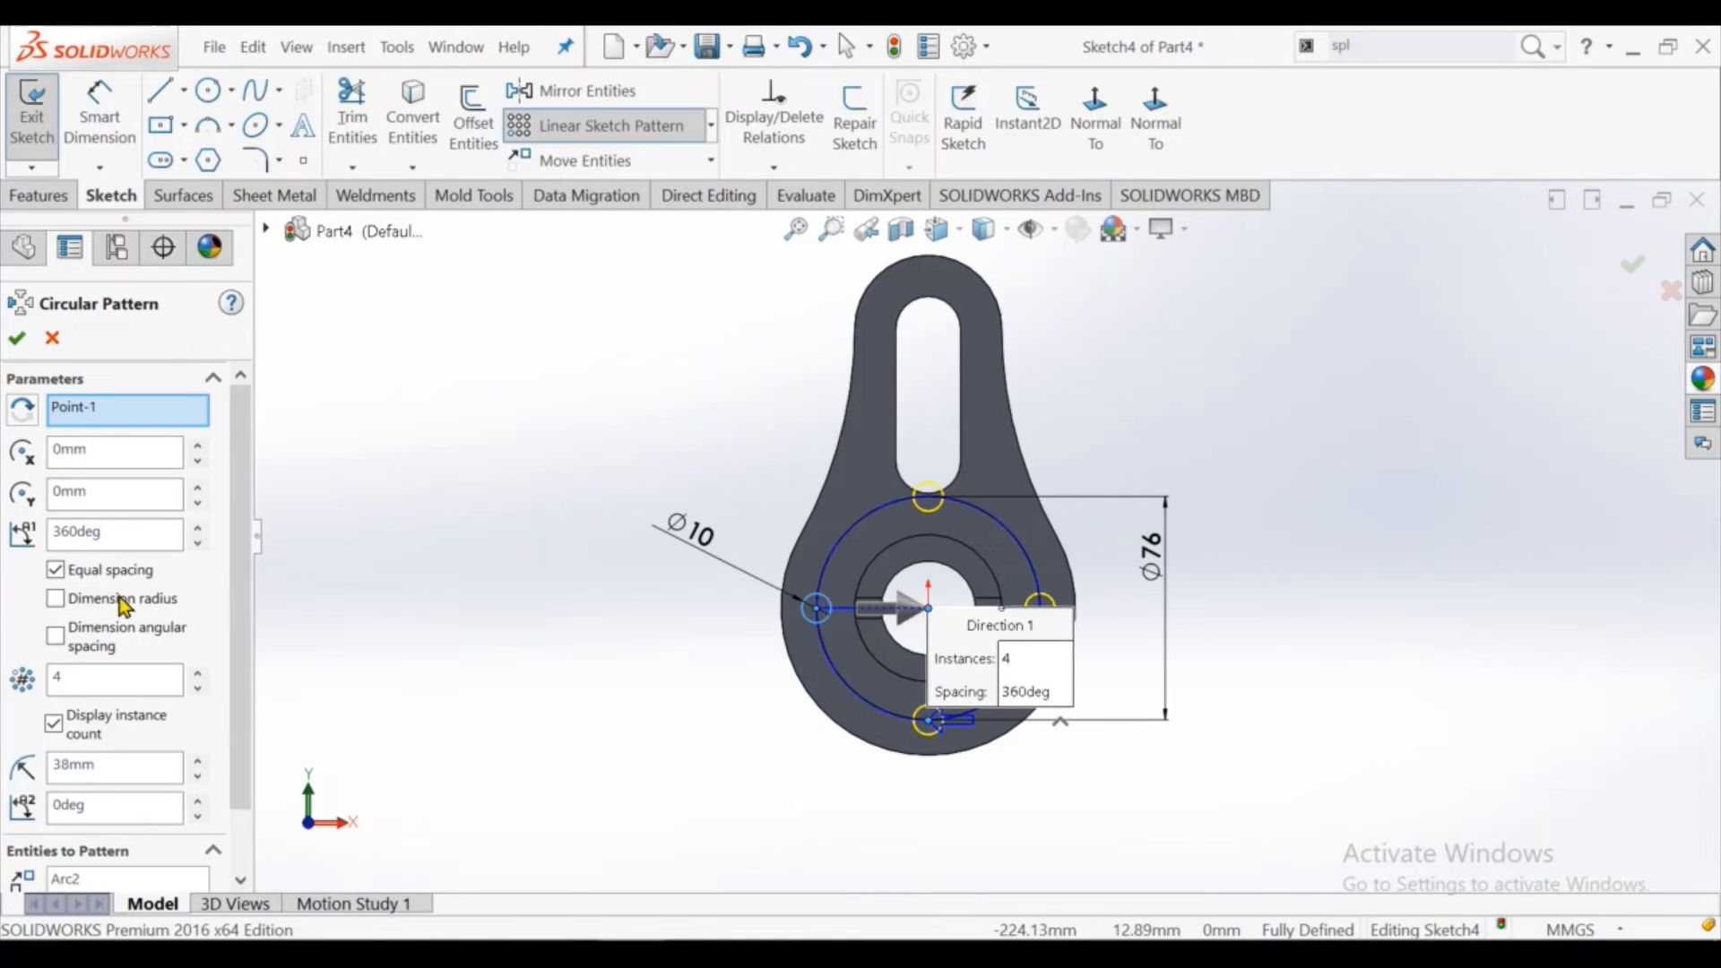
{"action": "scroll", "coordinate": [1013, 628], "scroll_direction": "down", "scroll_amount": 1}
{"action": "left_click_drag", "start_coordinate": [1031, 627], "coordinate": [587, 336]}
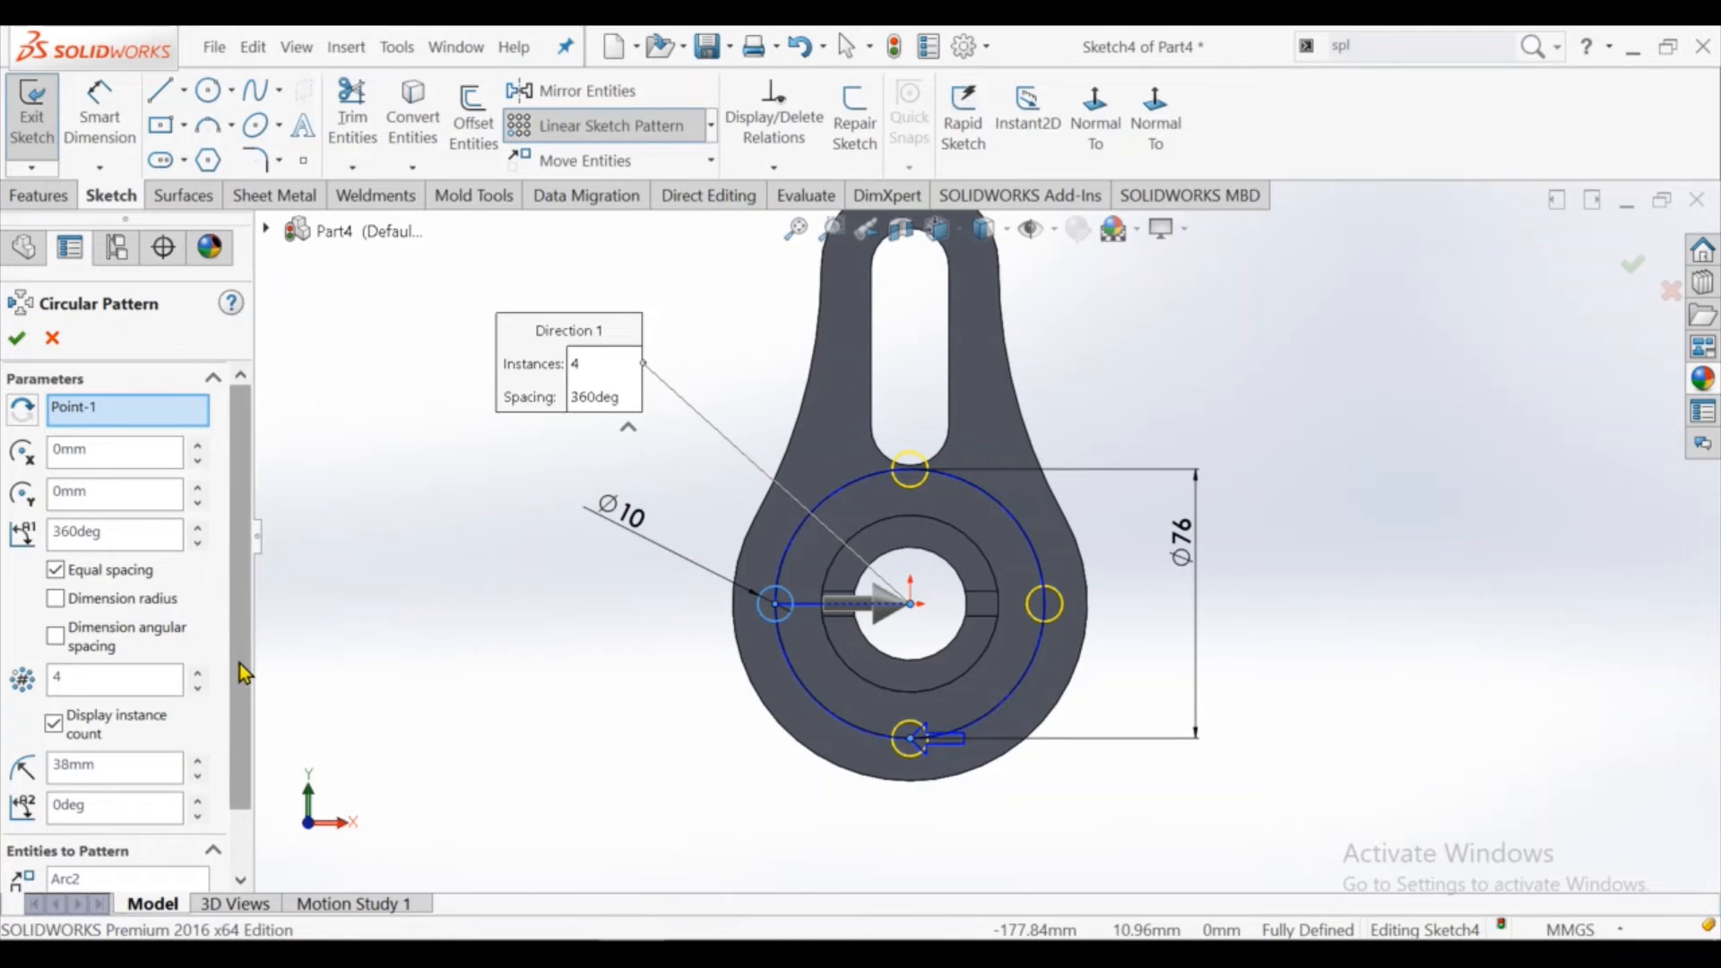
{"action": "left_click_drag", "start_coordinate": [242, 674], "coordinate": [244, 710]}
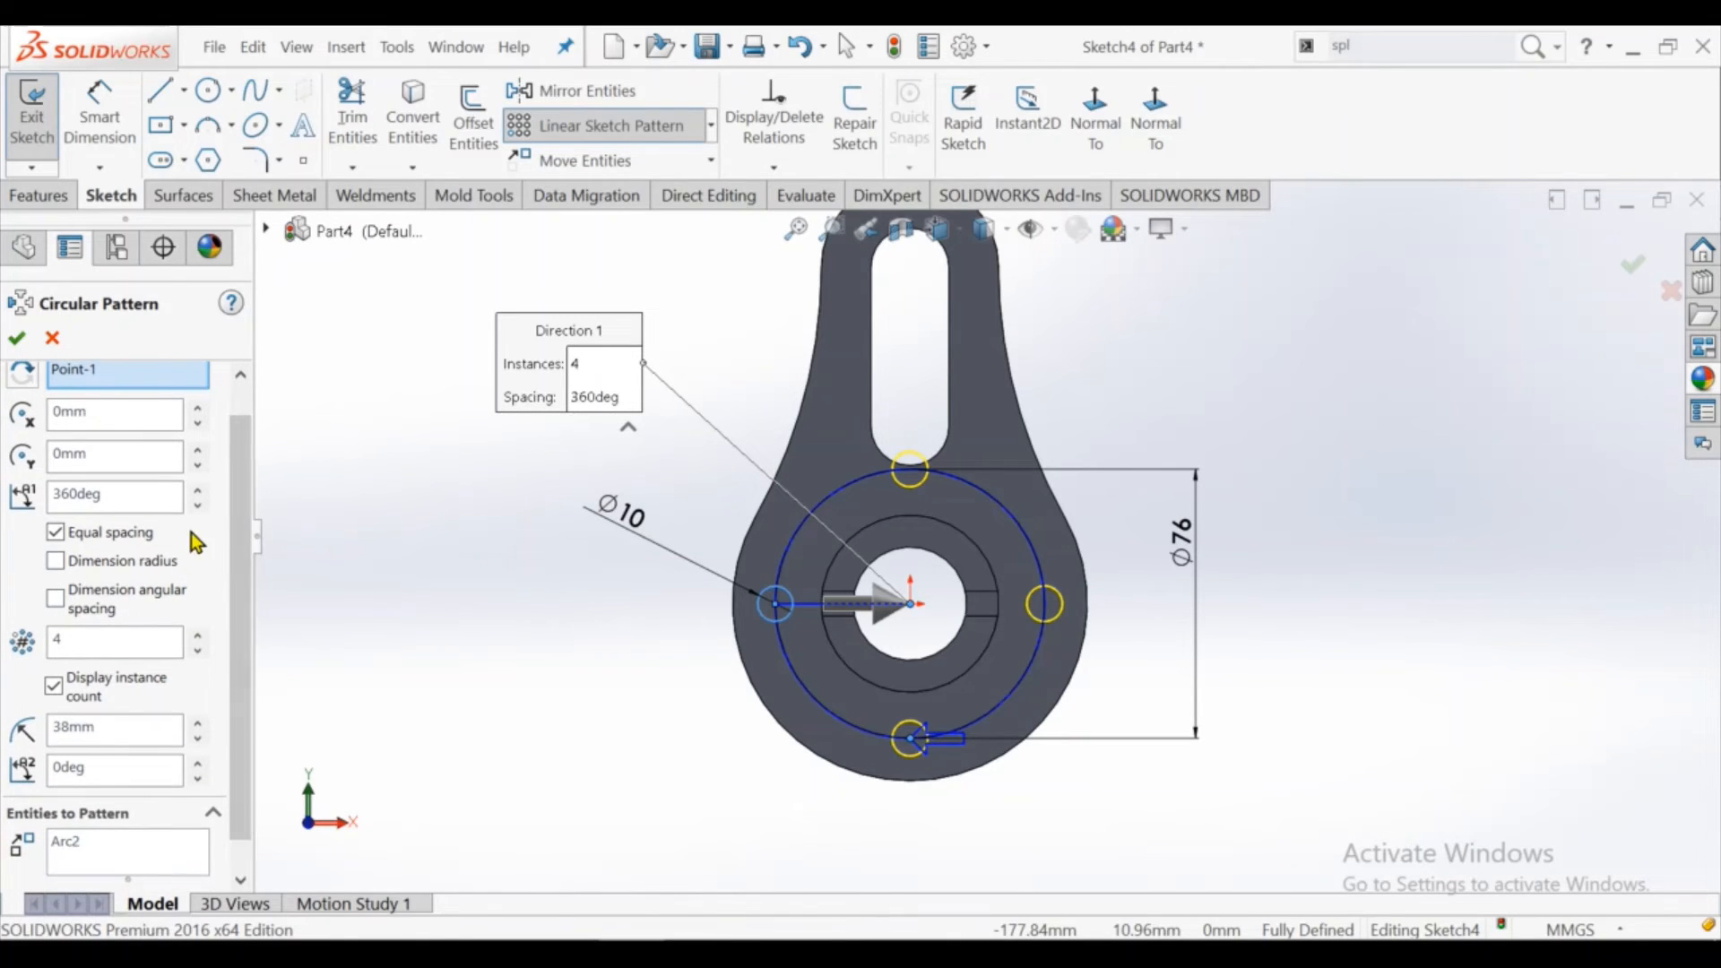
{"action": "double_click", "coordinate": [154, 496]}
{"action": "type", "text": "18"}
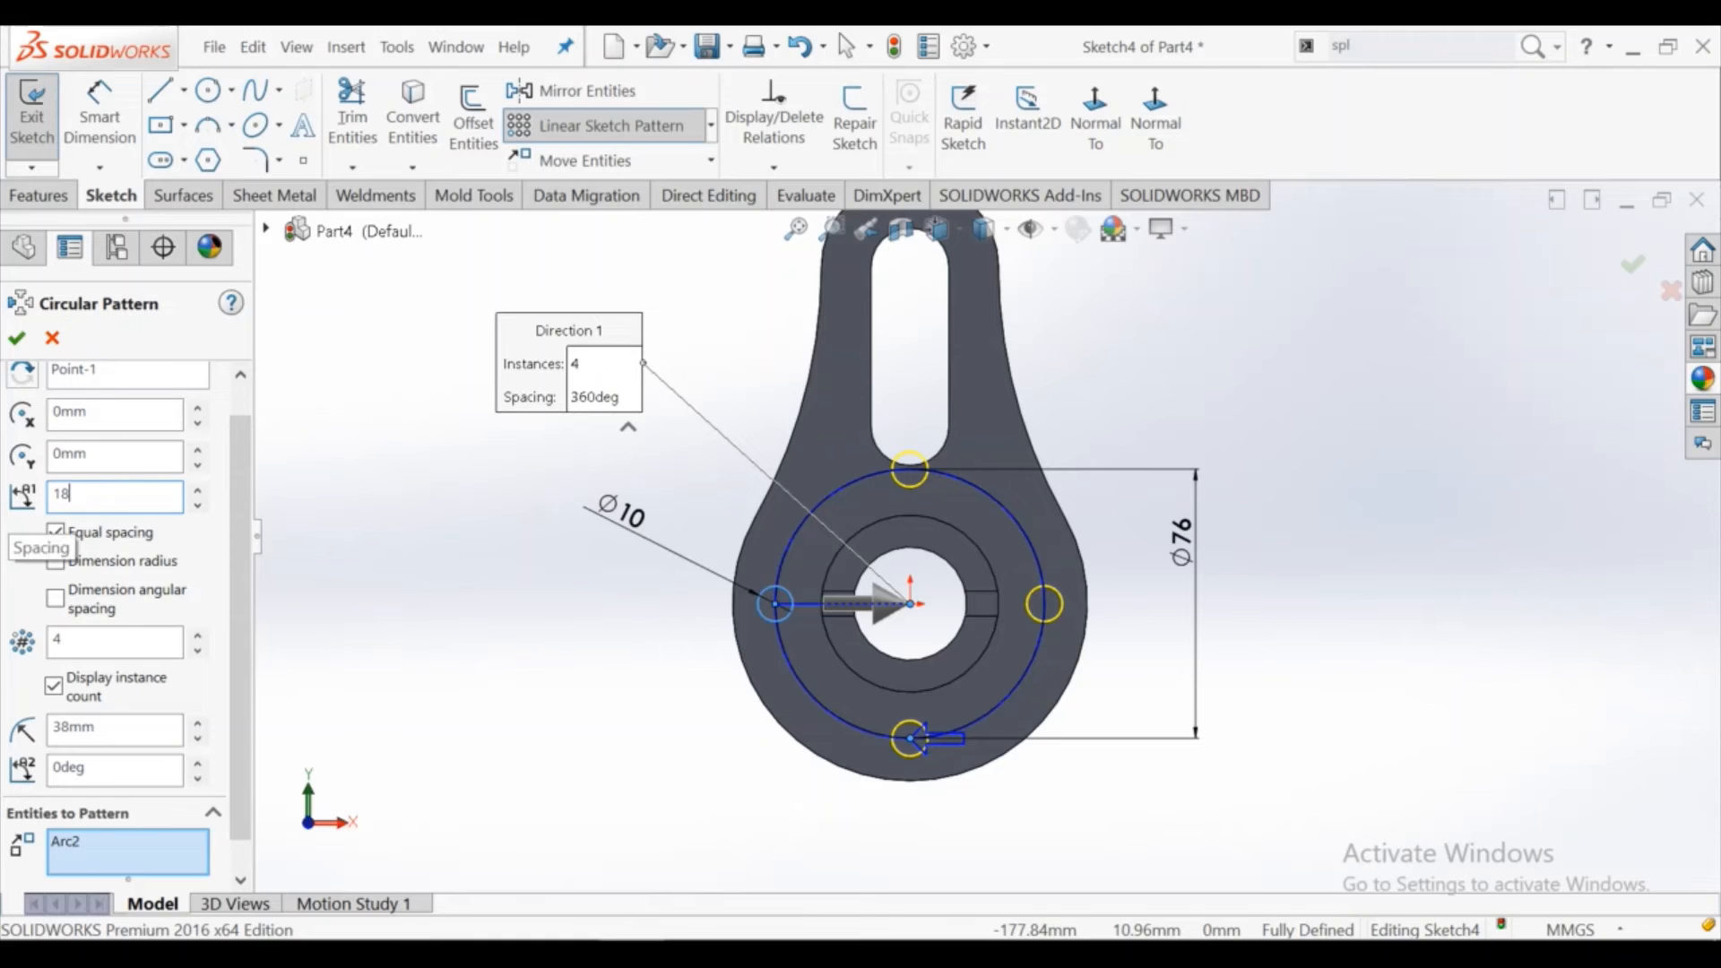
{"action": "type", "text": "0"}
{"action": "key", "text": "Return"}
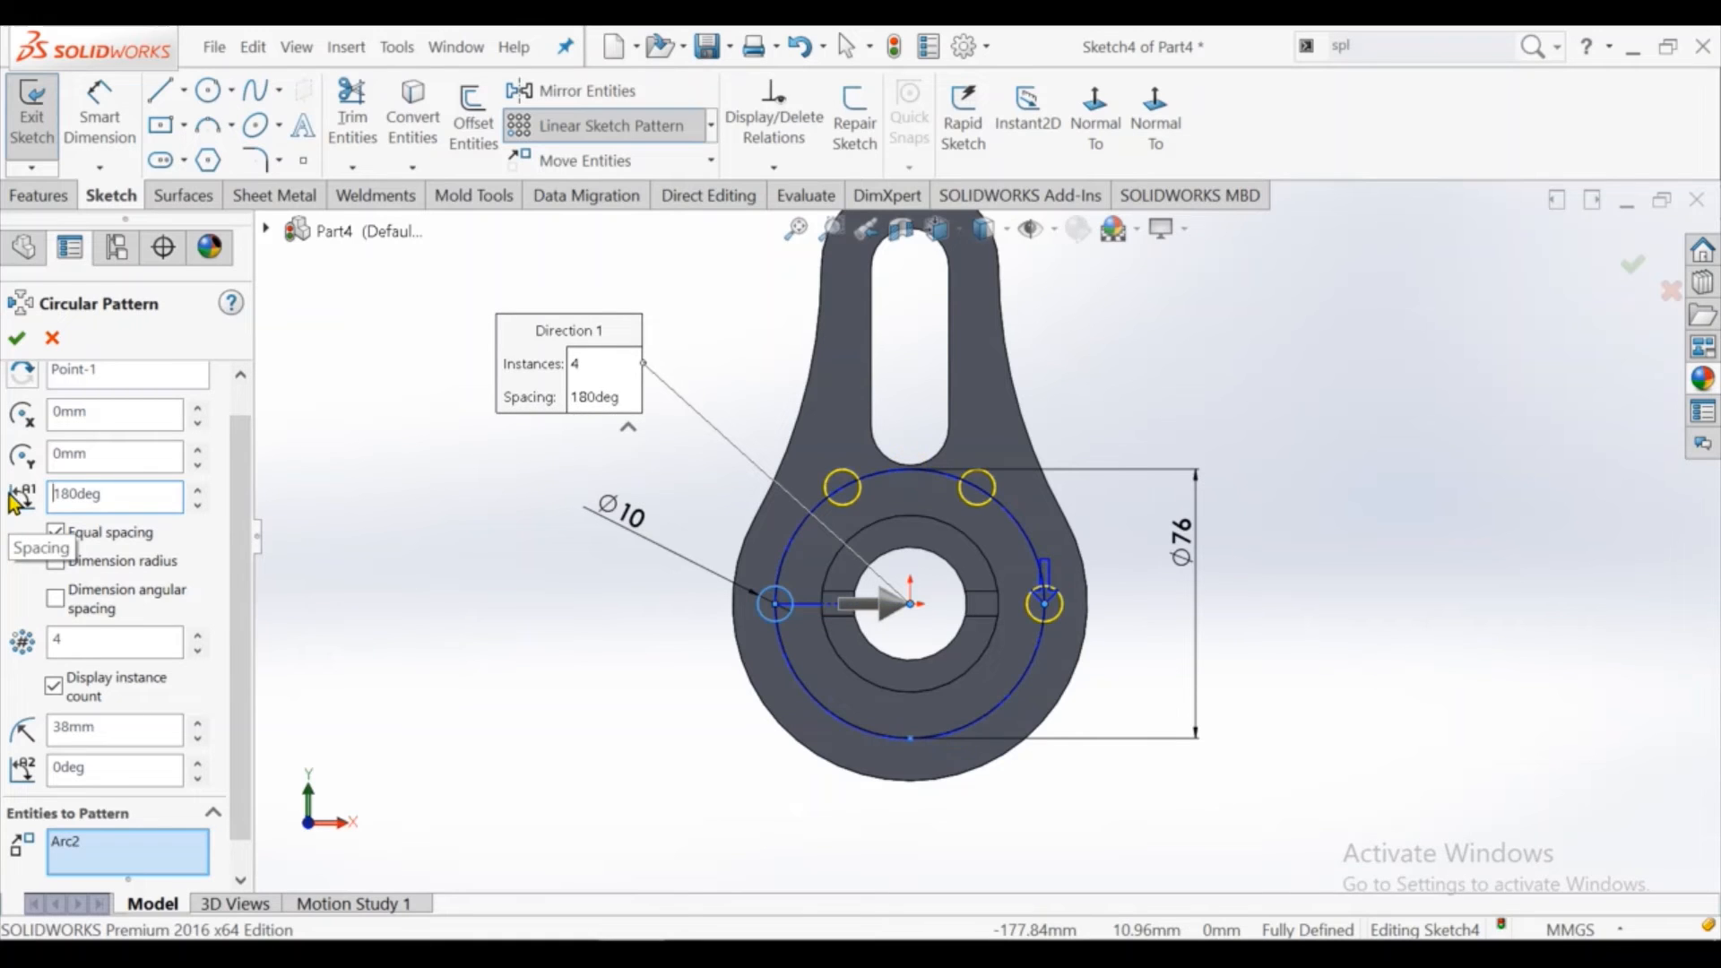
Set the circular pattern to 5 instances with equal spacing turned off and try reversing its direction
{"action": "left_click", "coordinate": [65, 599]}
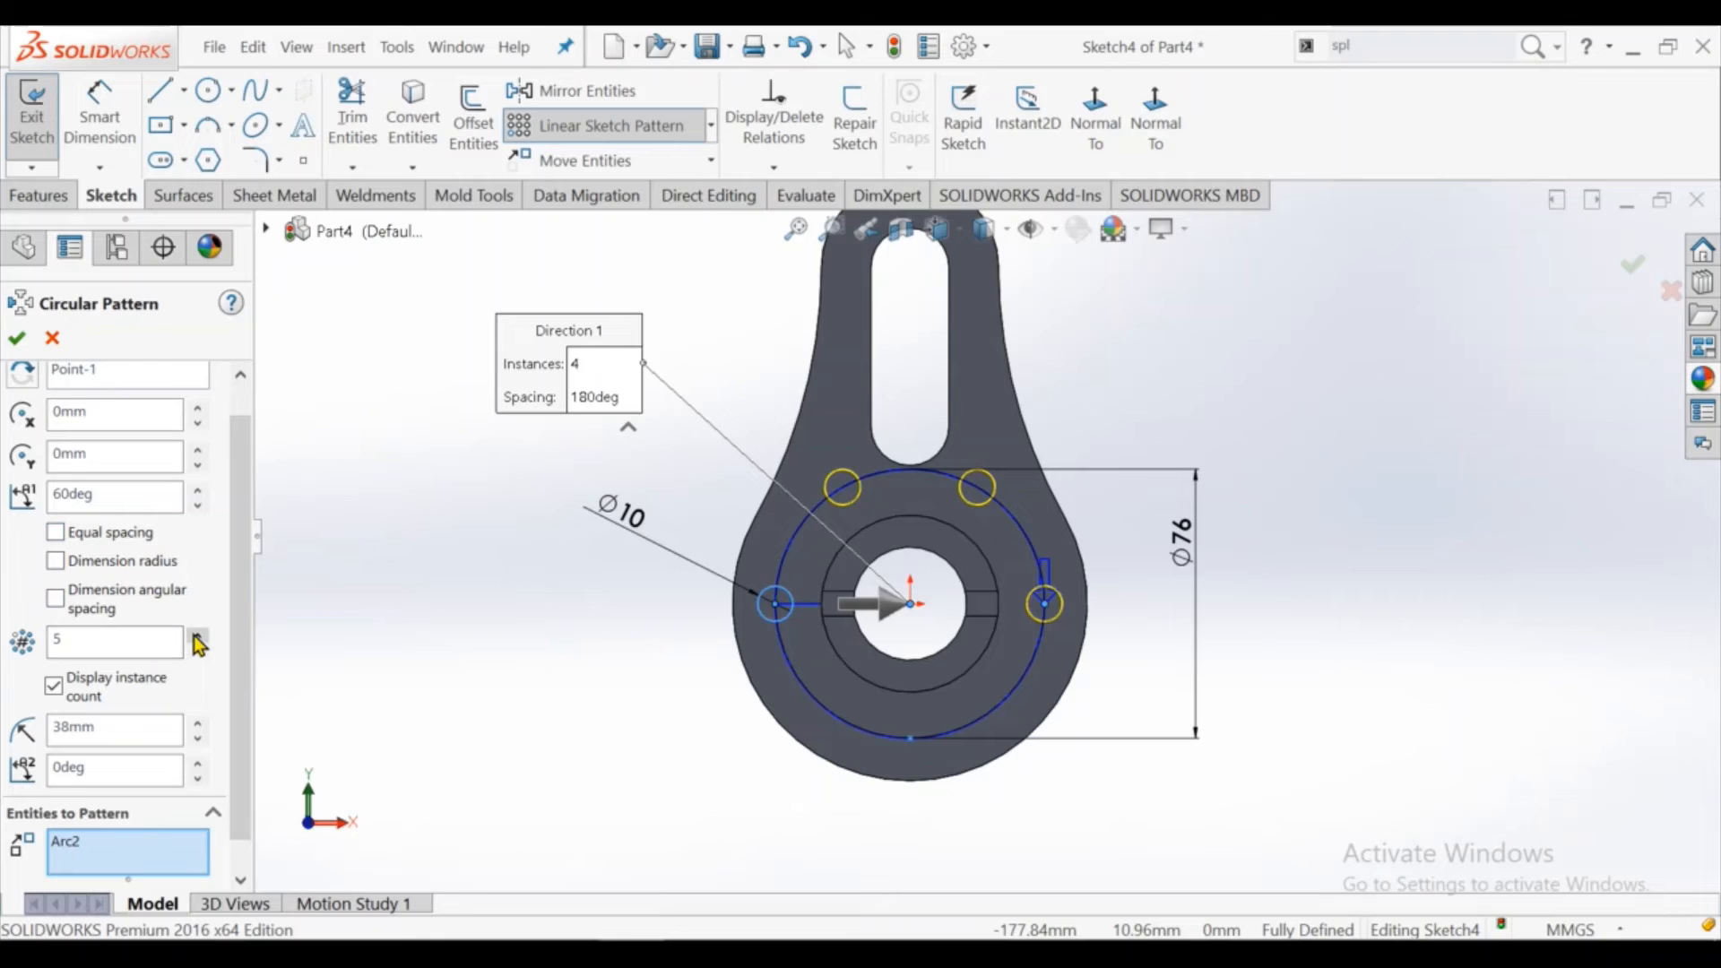
{"action": "scroll", "coordinate": [104, 441], "scroll_direction": "up", "scroll_amount": 1}
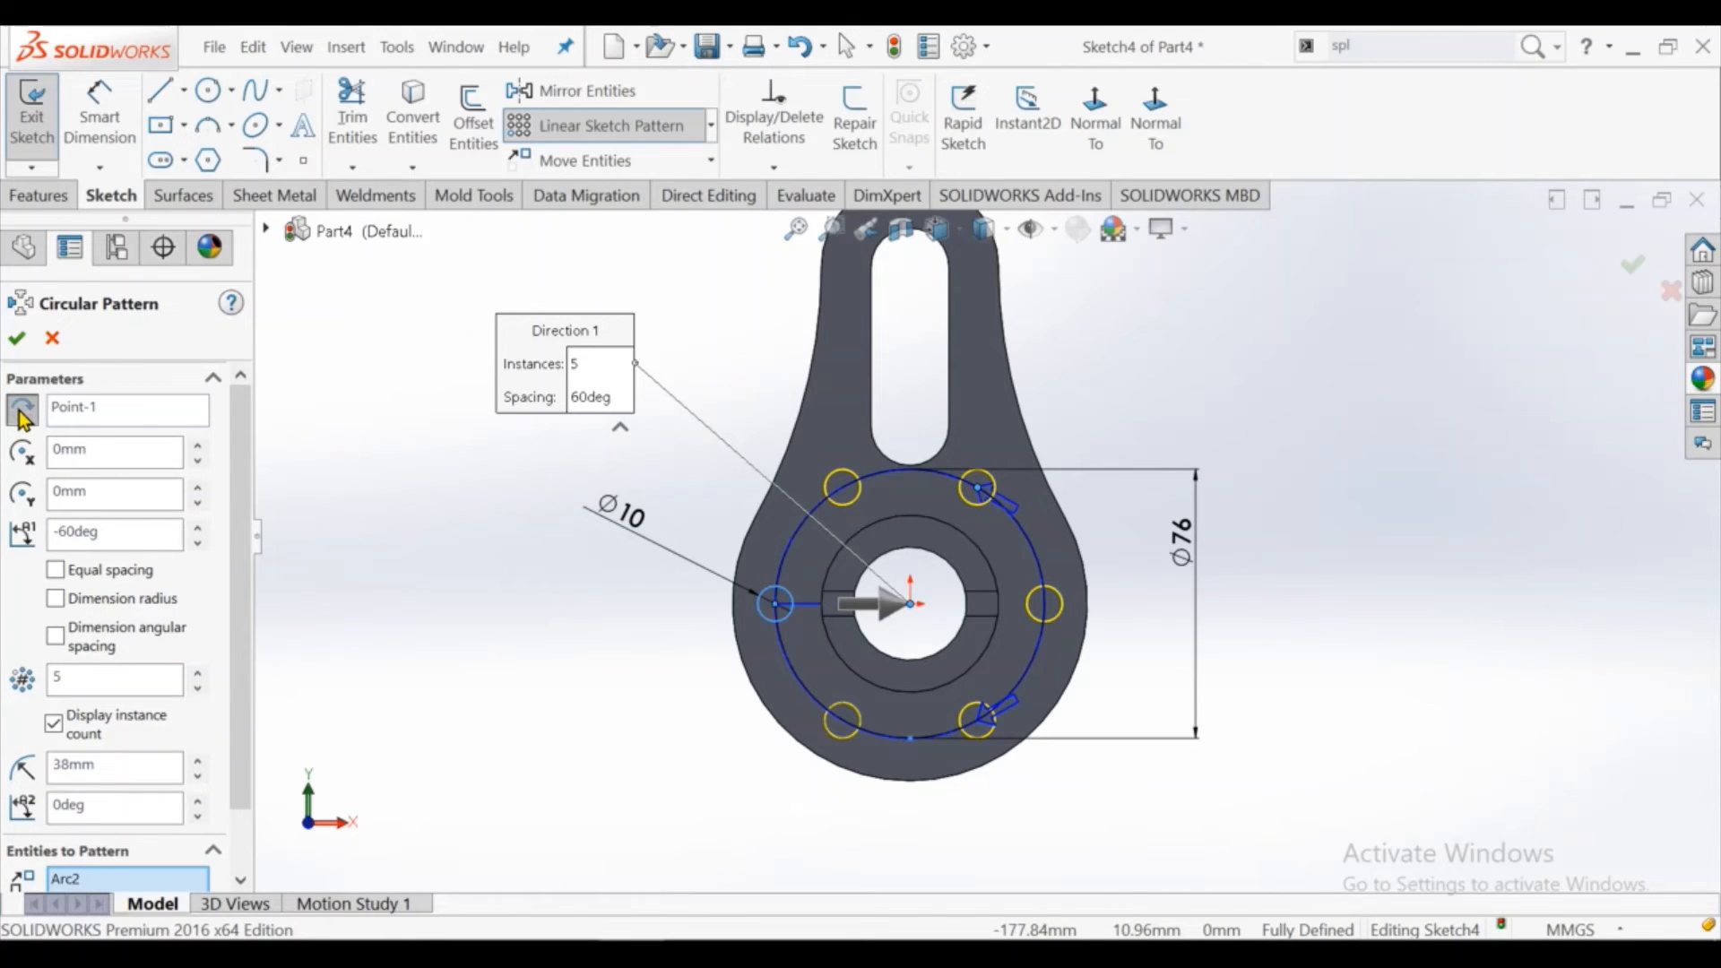
{"action": "left_click", "coordinate": [22, 412]}
{"action": "left_click", "coordinate": [23, 412]}
{"action": "left_click", "coordinate": [23, 413]}
Try to set the angle between neighboring pattern instances to 180 degrees and flip the pattern direction
{"action": "left_click_drag", "start_coordinate": [93, 542], "coordinate": [73, 541]}
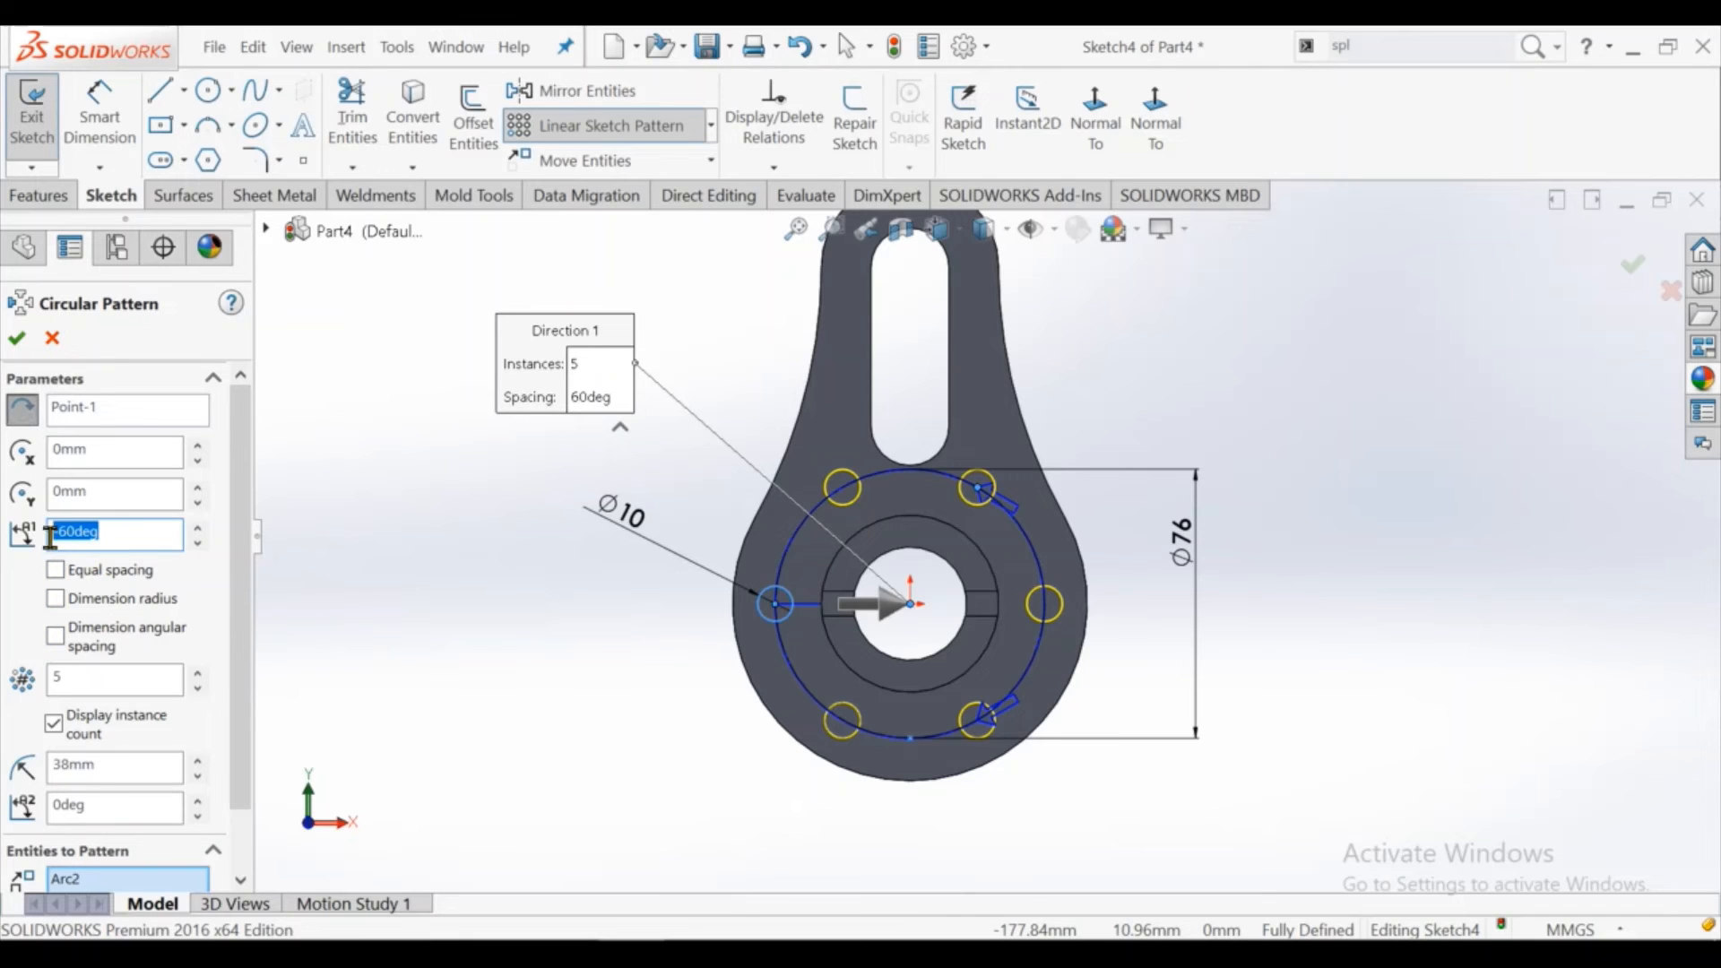
{"action": "left_click", "coordinate": [65, 541]}
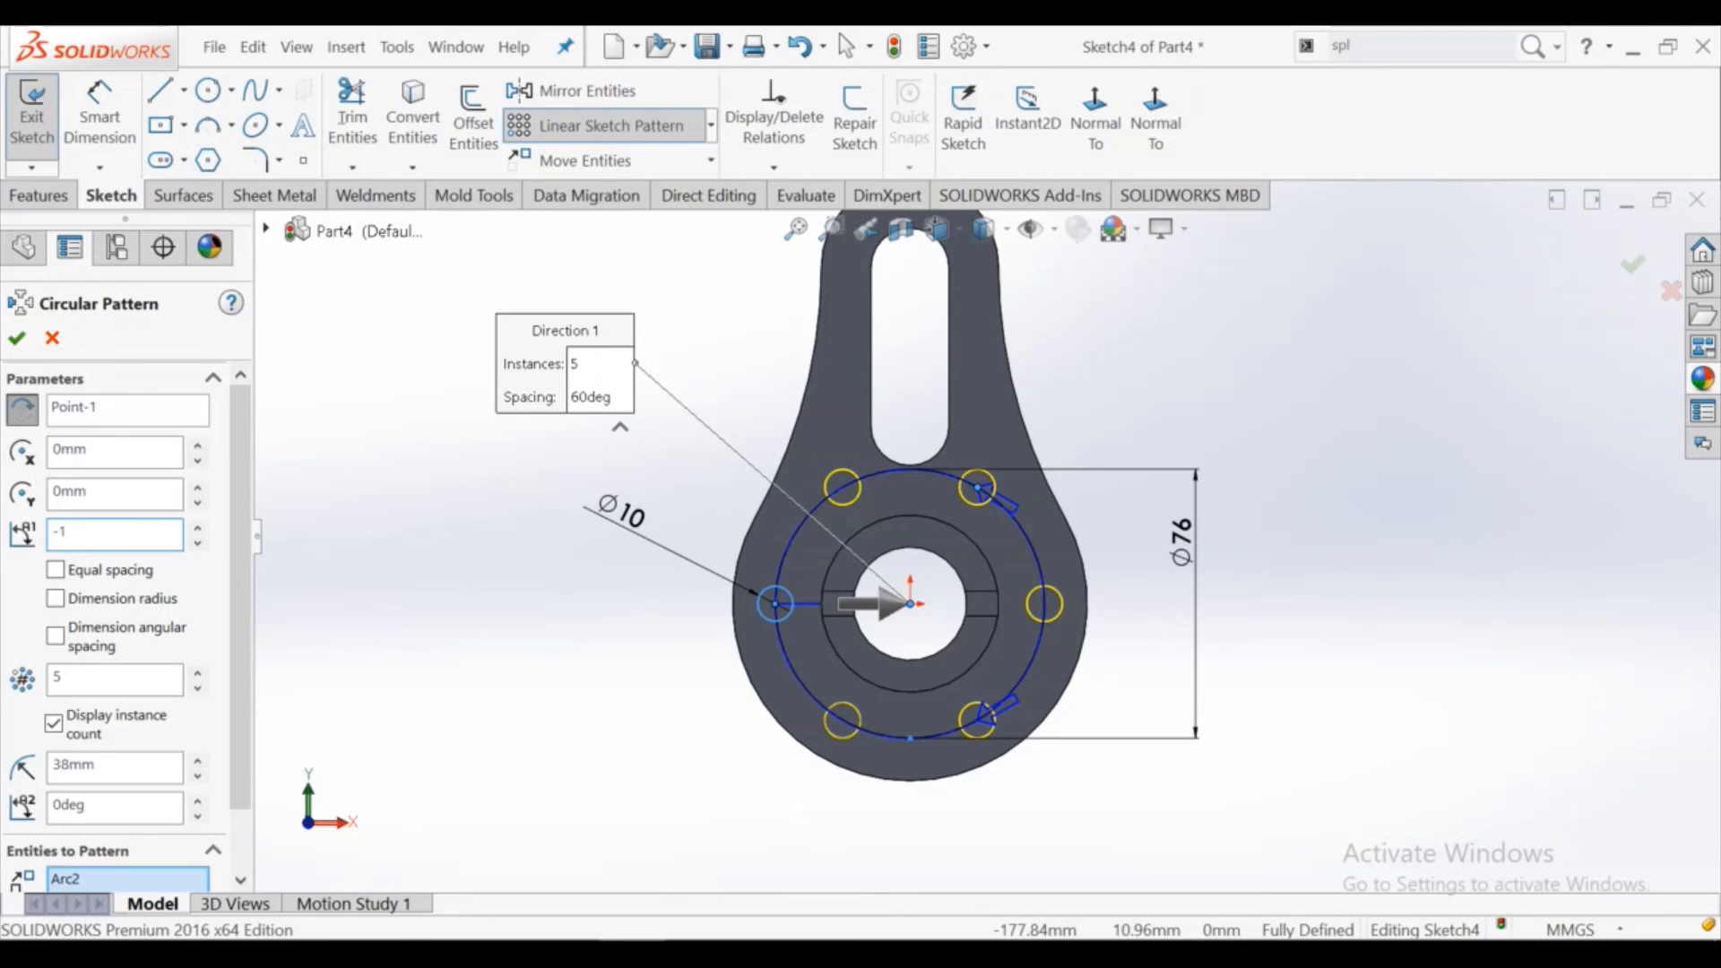
{"action": "key", "text": "Return"}
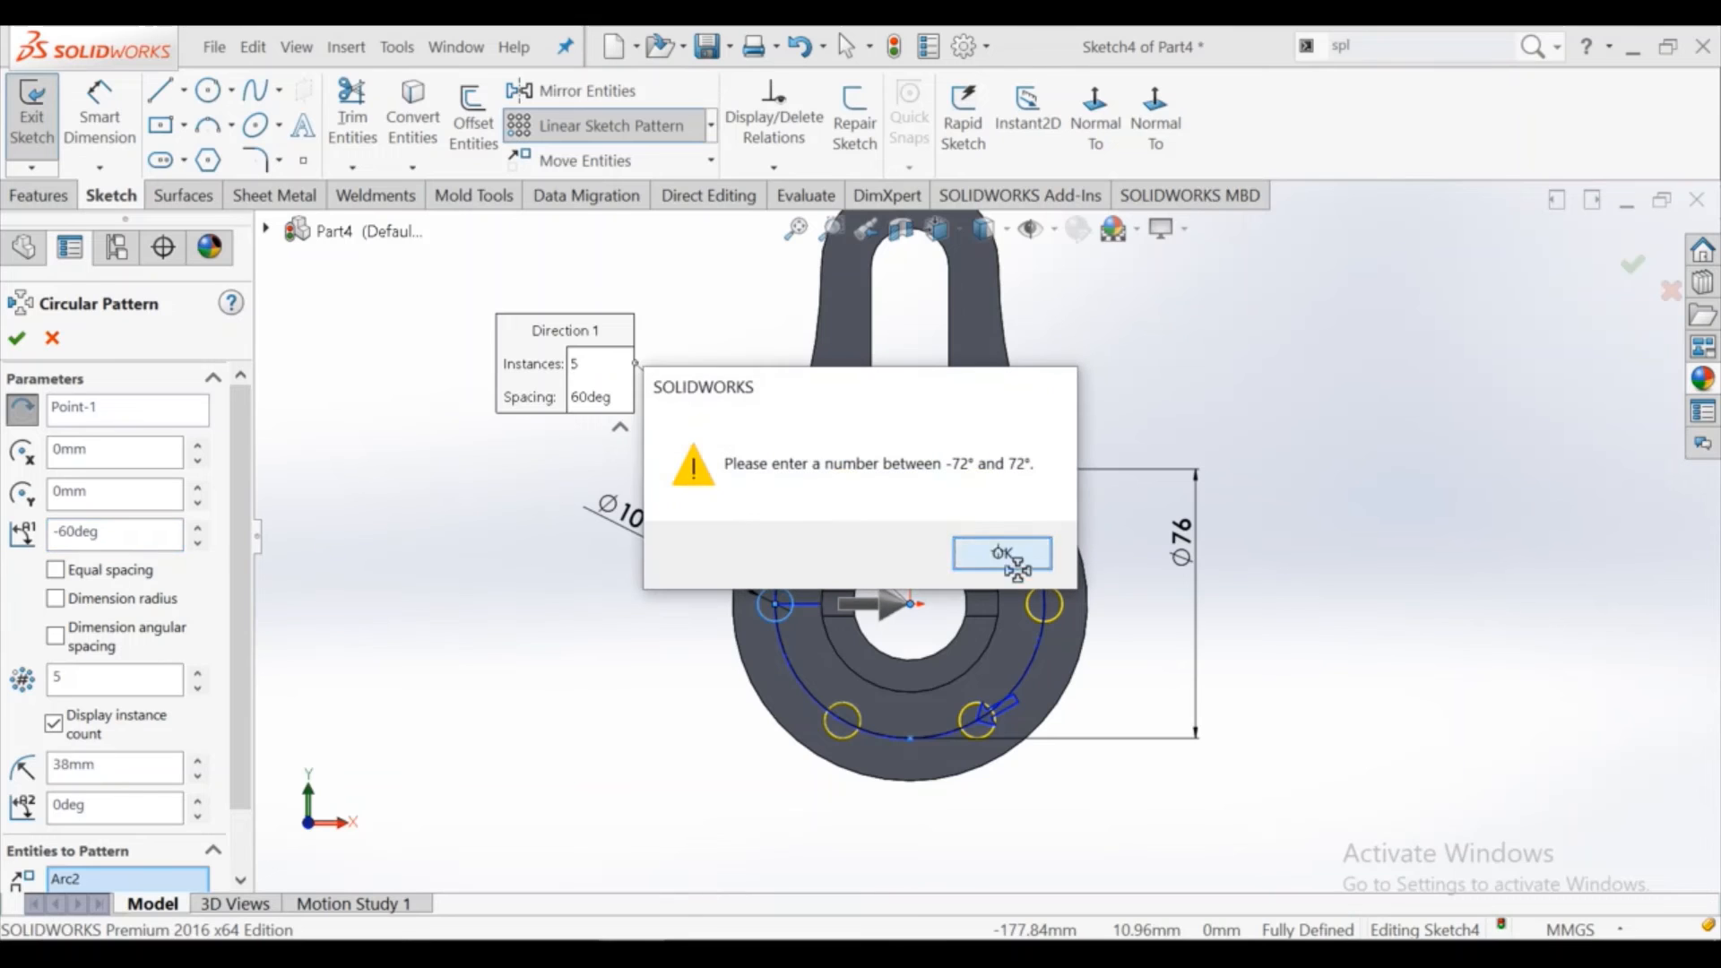
{"action": "left_click", "coordinate": [1001, 553]}
{"action": "left_click", "coordinate": [91, 535]}
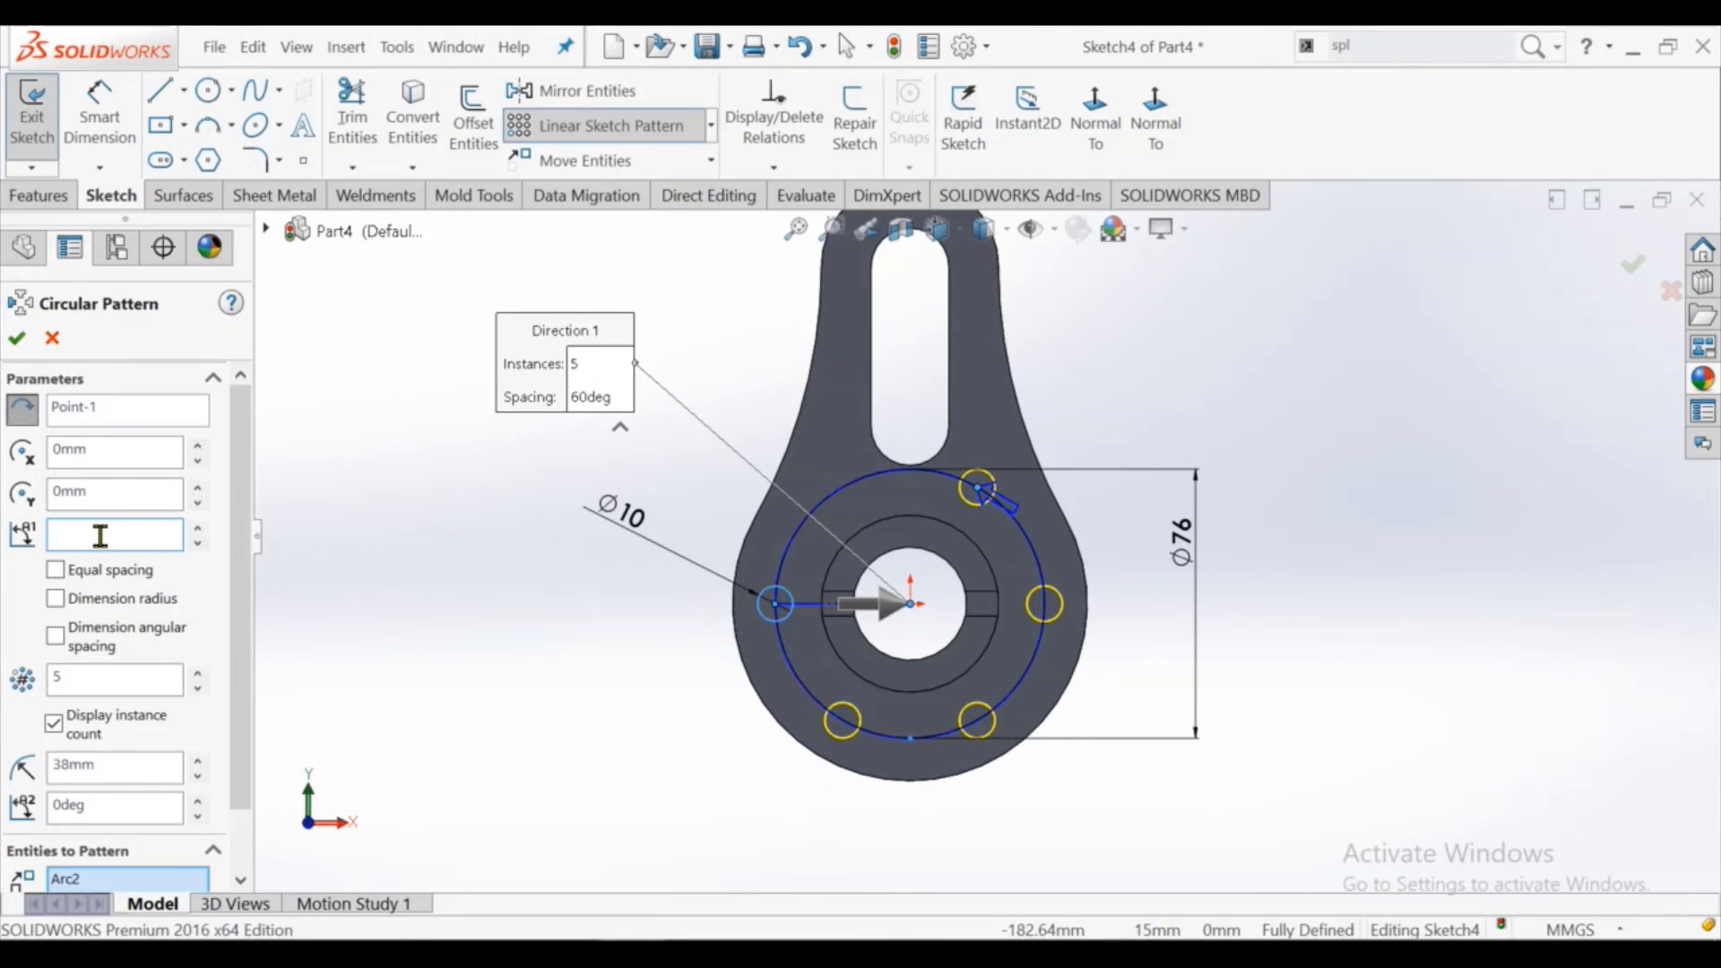
{"action": "type", "text": "180"}
{"action": "key", "text": "Return"}
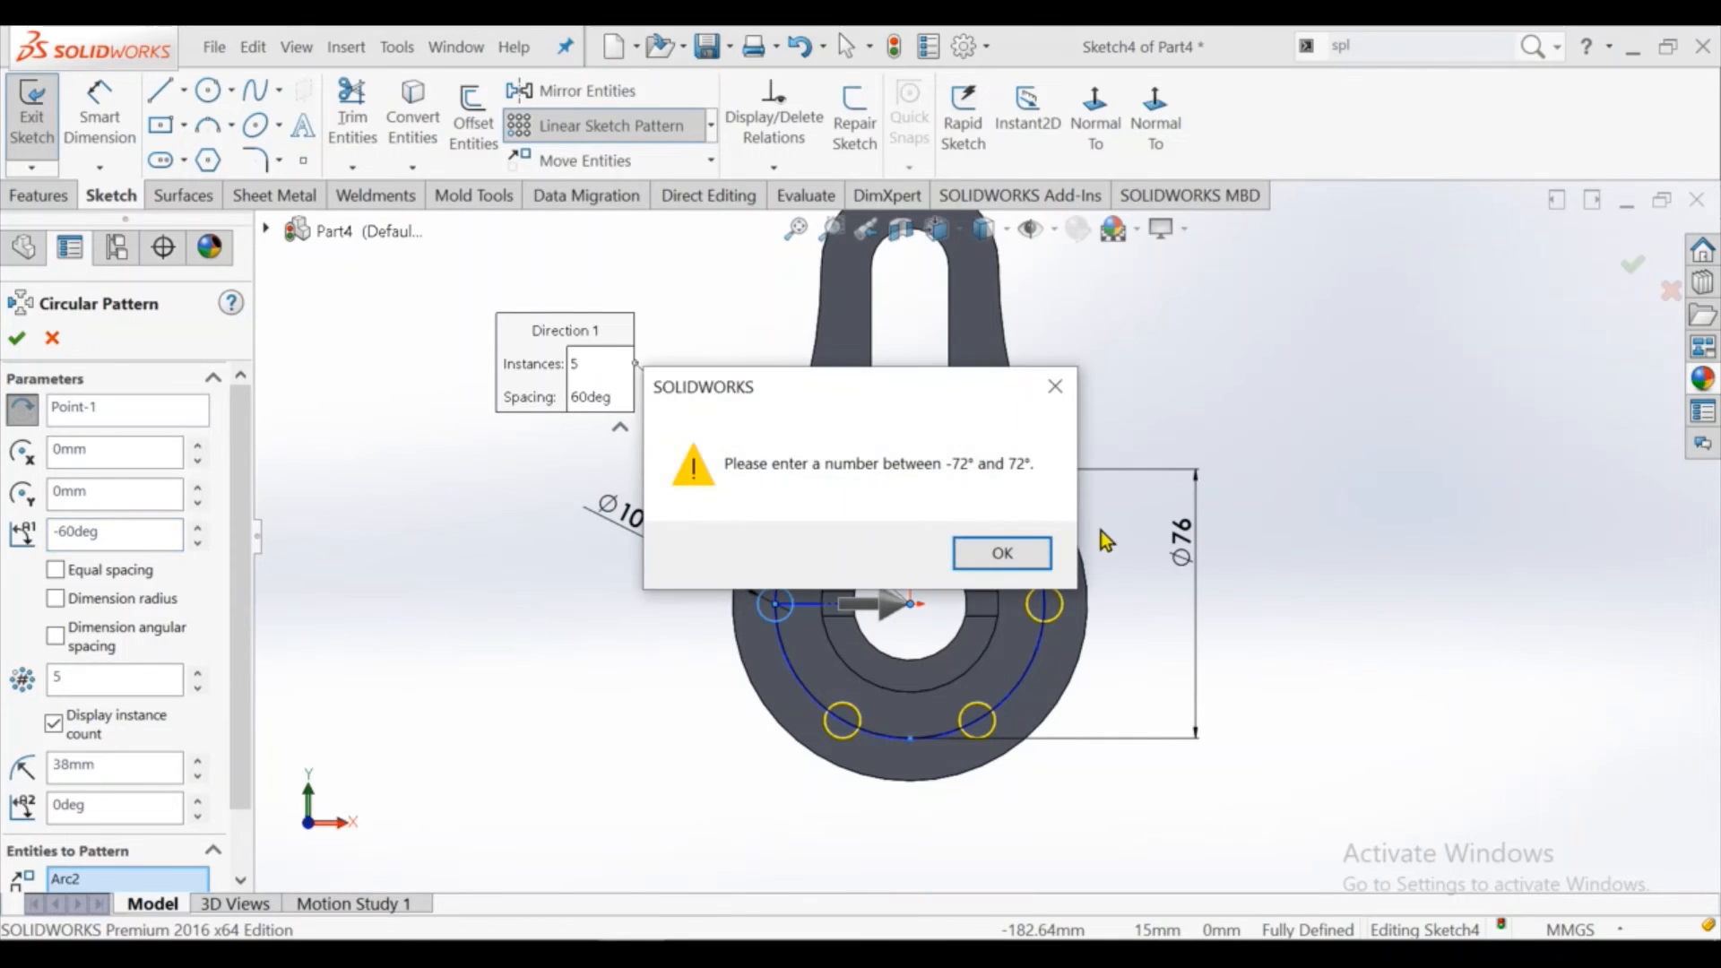
{"action": "left_click", "coordinate": [1031, 562]}
{"action": "left_click", "coordinate": [29, 411]}
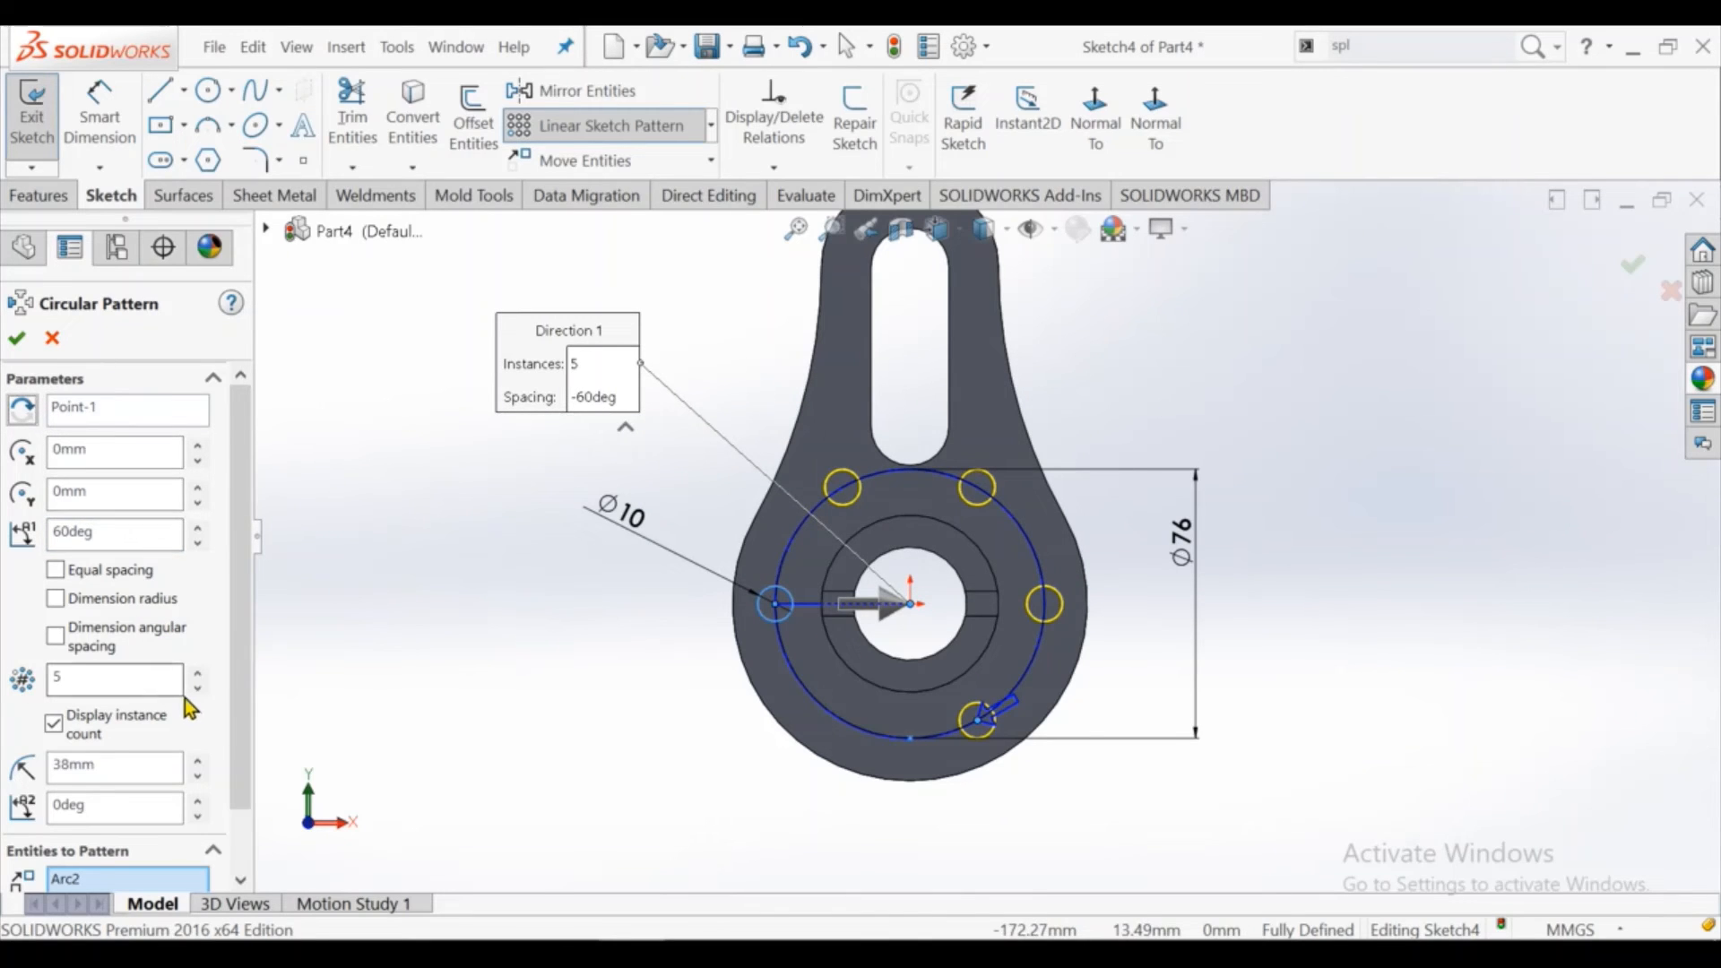
Lower the angle between the pattern instances to 44 degrees and raise it back to 46 degrees
{"action": "left_click", "coordinate": [196, 548]}
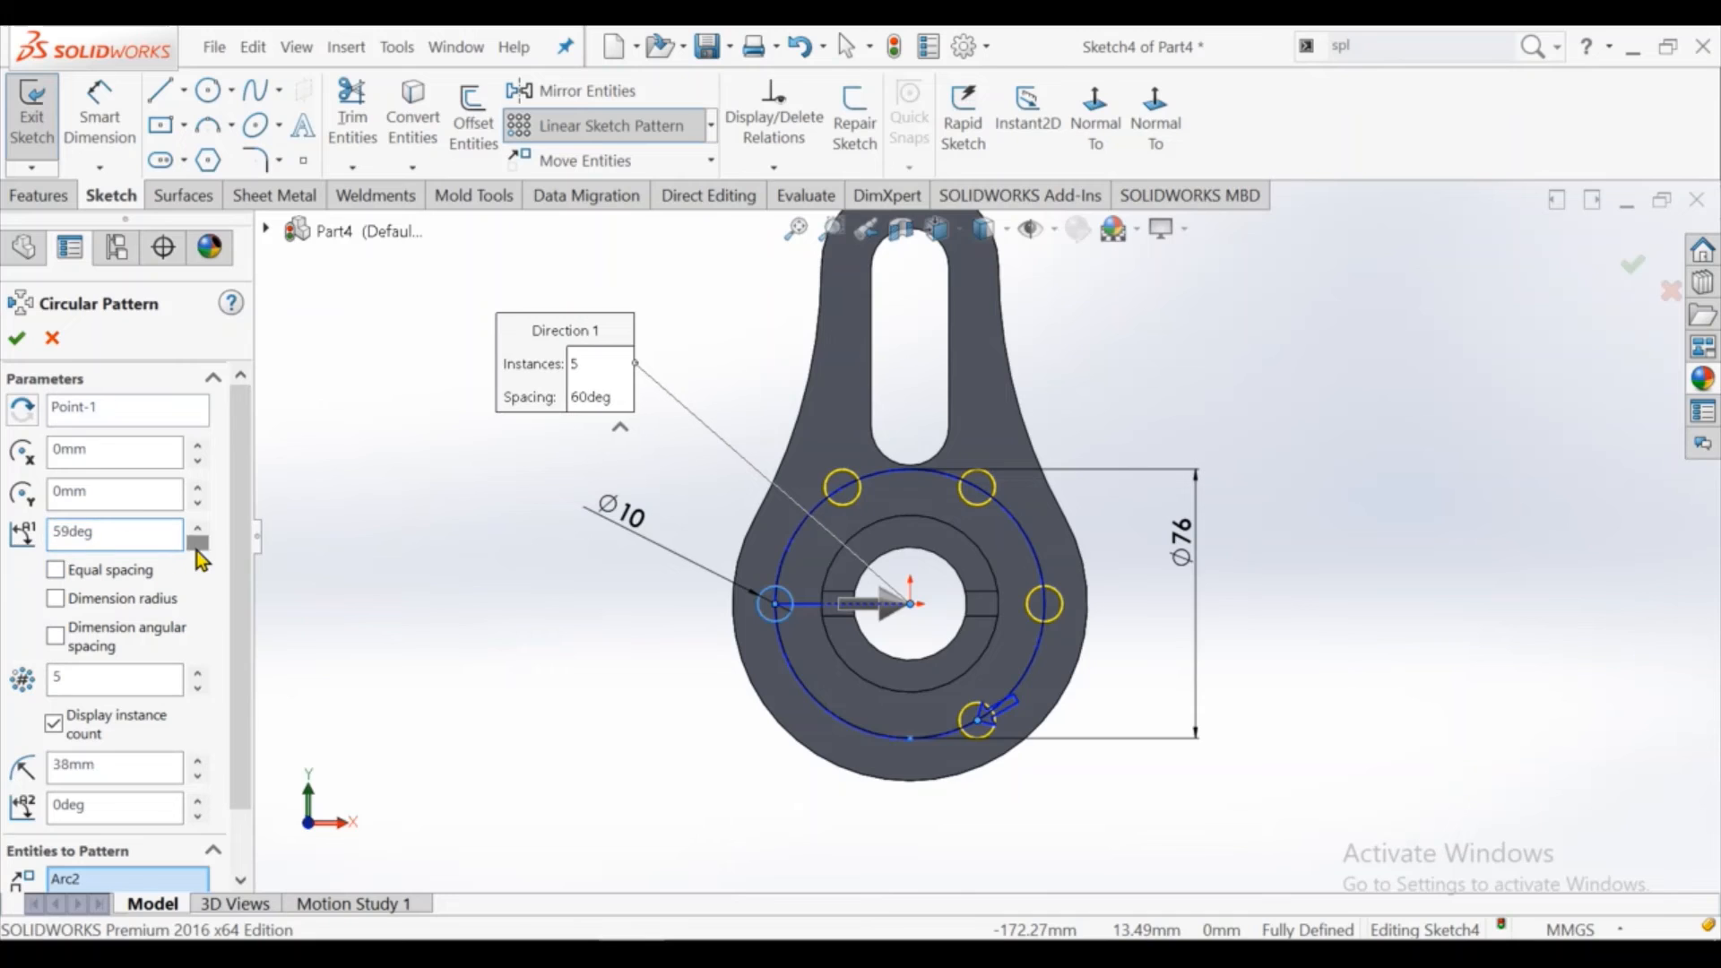
{"action": "left_click", "coordinate": [196, 549]}
{"action": "left_click", "coordinate": [196, 549]}
{"action": "left_click", "coordinate": [196, 548]}
{"action": "left_click", "coordinate": [197, 548]}
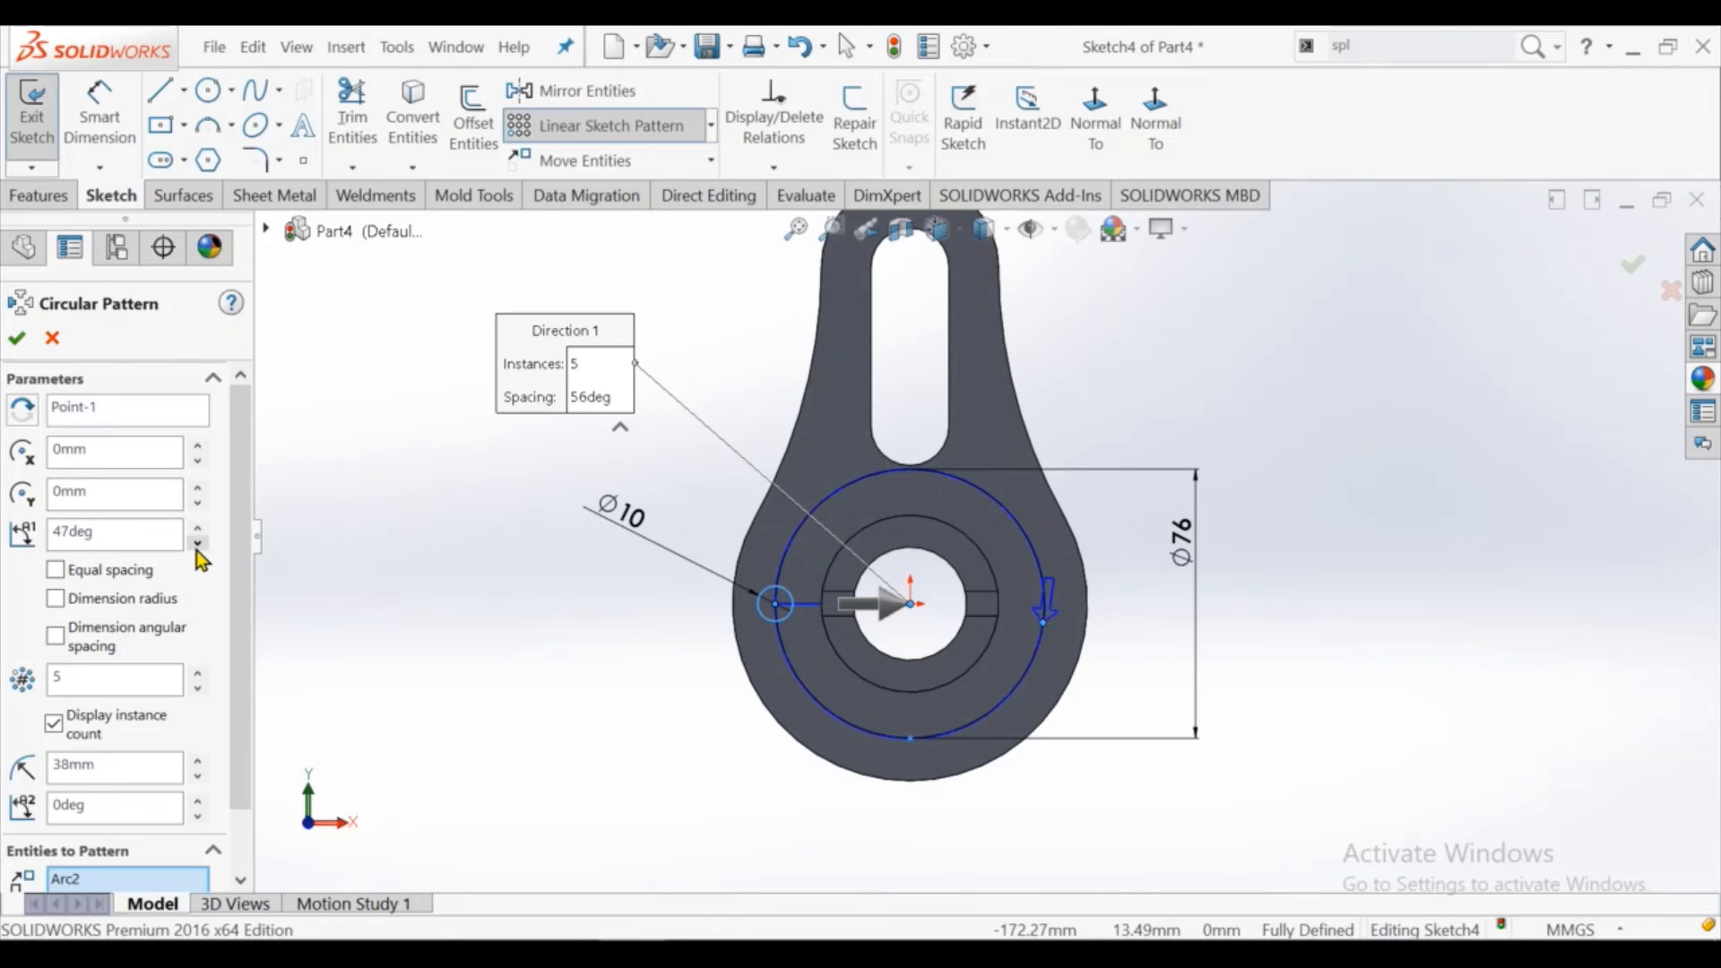
{"action": "left_click", "coordinate": [196, 549]}
{"action": "left_click", "coordinate": [197, 548]}
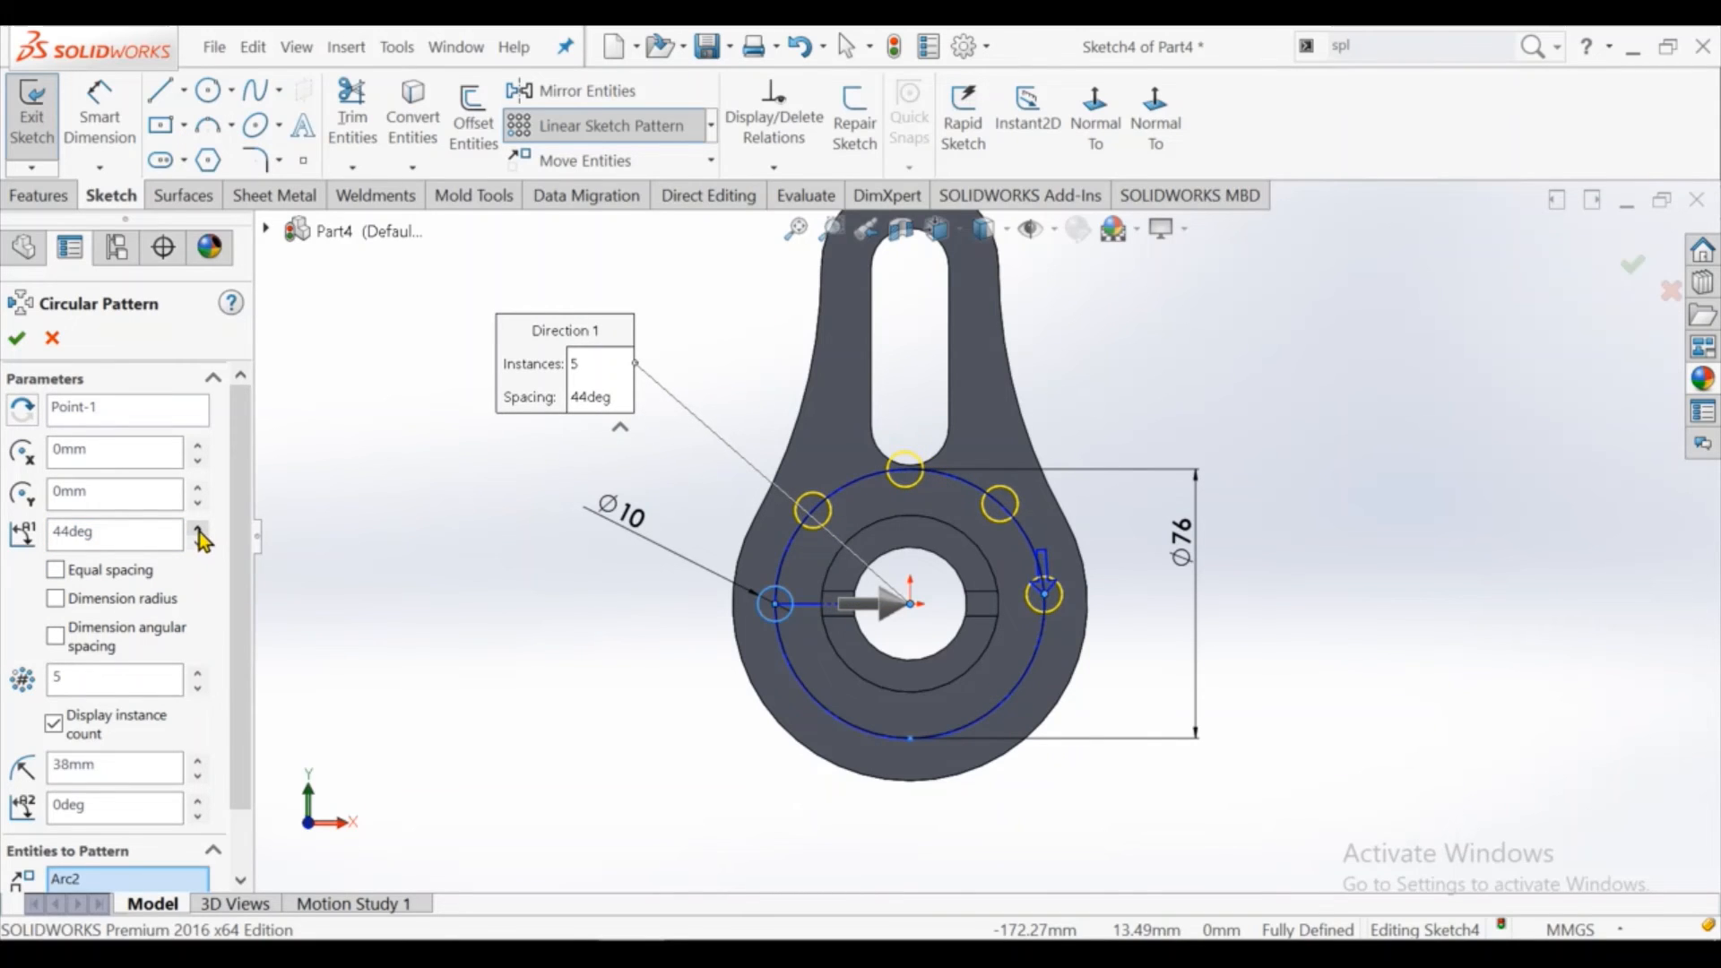
{"action": "left_click", "coordinate": [199, 530]}
{"action": "left_click", "coordinate": [199, 530]}
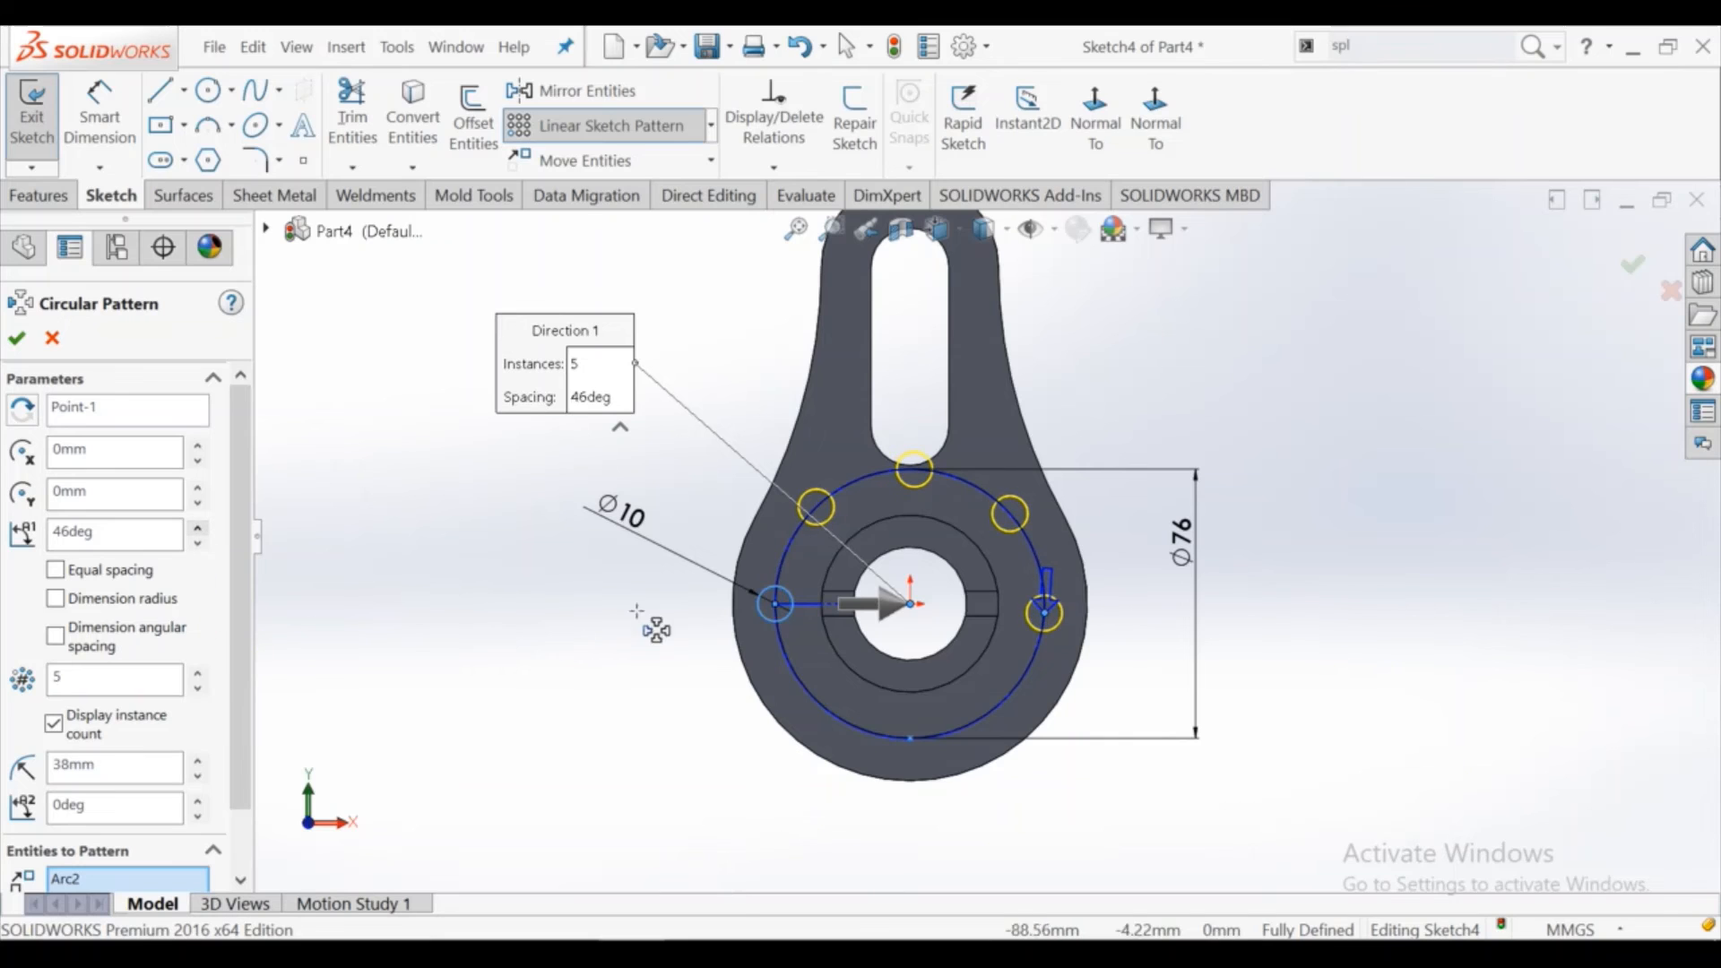
Try again to enter 180 degrees as the angle between instances with equal spacing off
{"action": "left_click_drag", "start_coordinate": [143, 534], "coordinate": [31, 536]}
{"action": "type", "text": "180"}
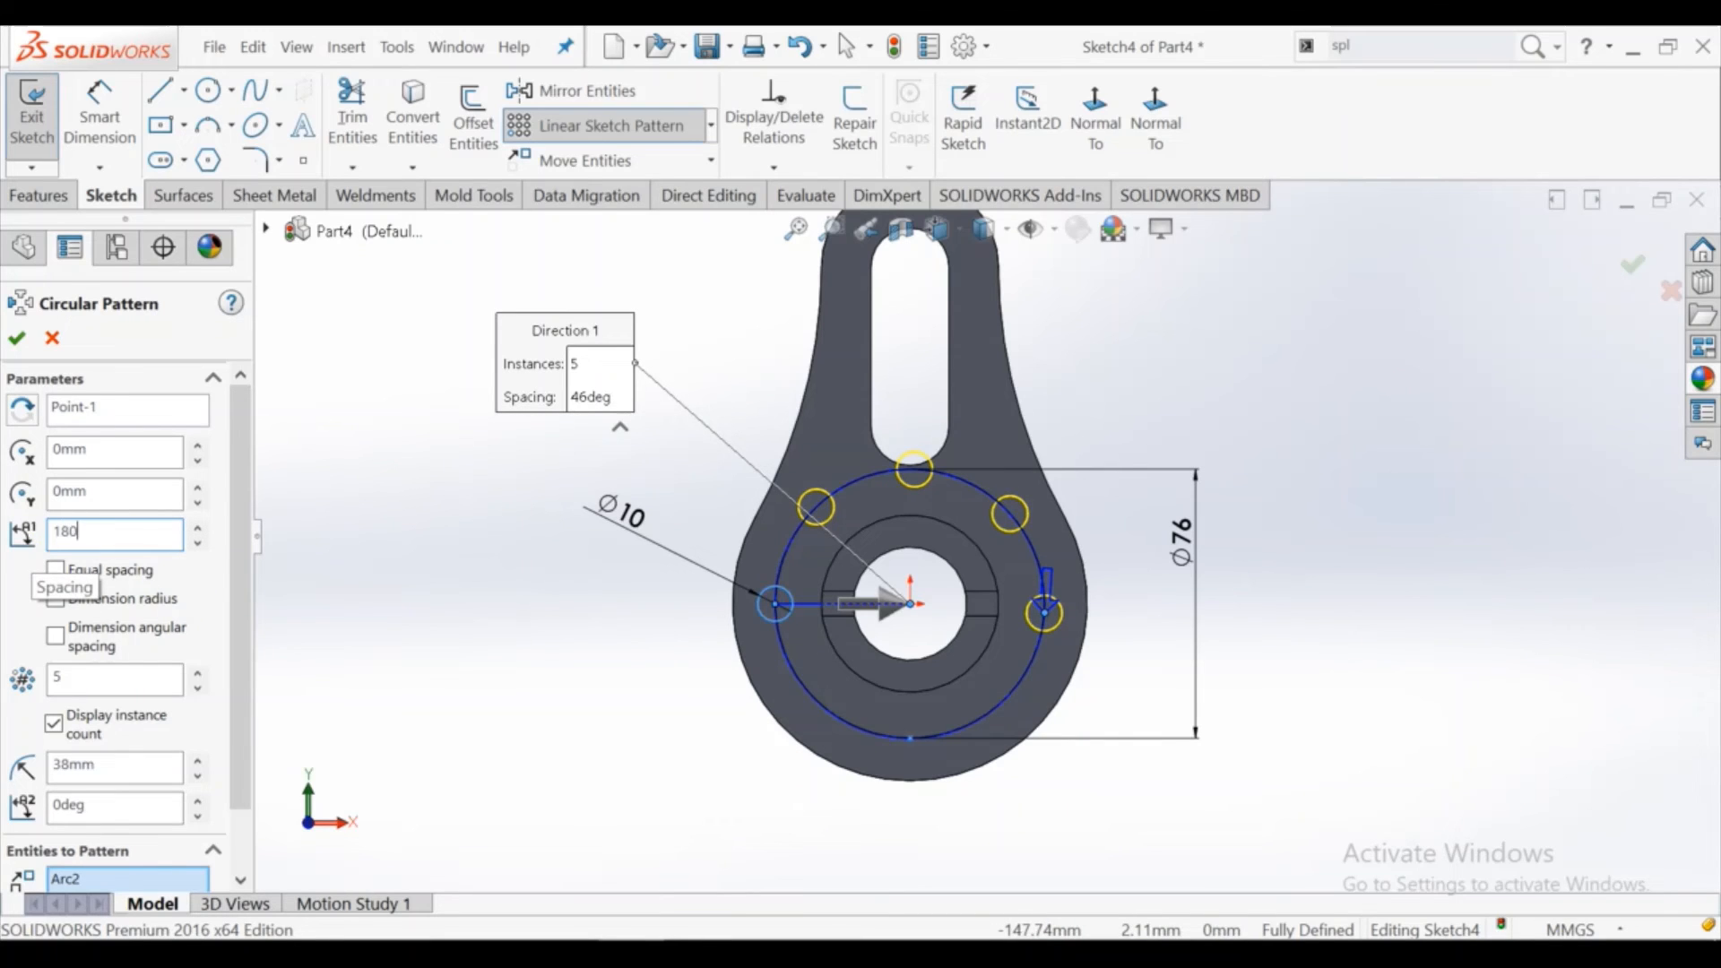
{"action": "key", "text": "Return"}
{"action": "left_click", "coordinate": [1035, 560]}
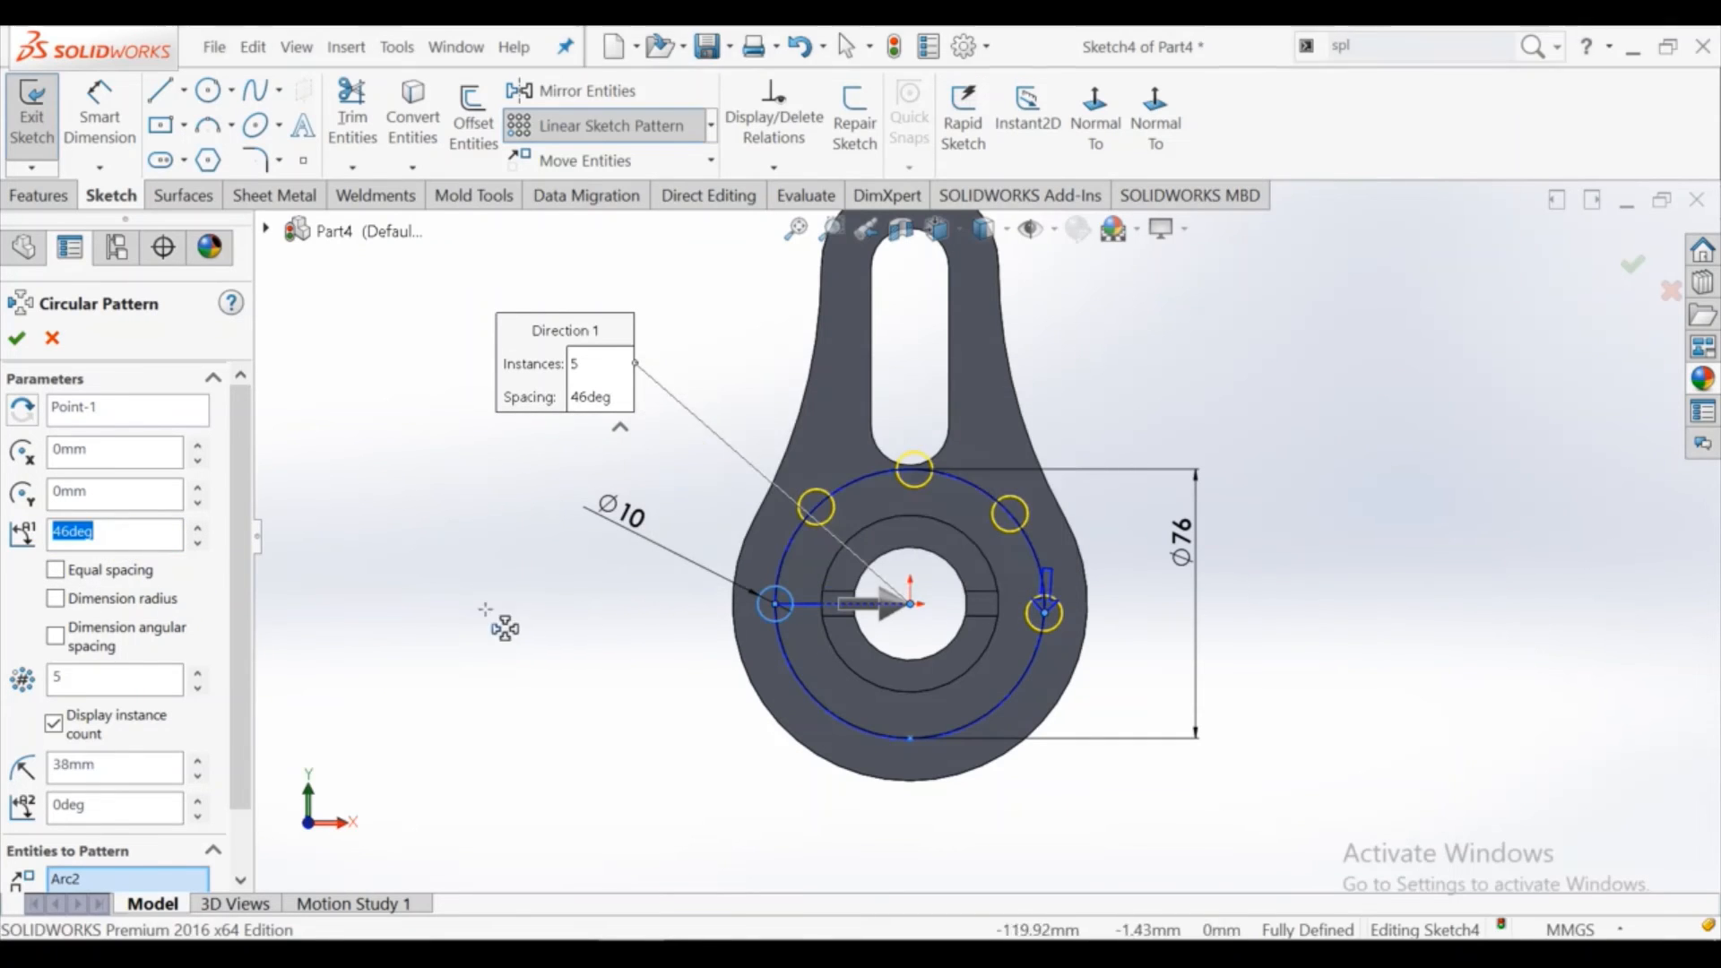
Space the five circles equally over 180 degrees, reversed onto the lower half of the construction circle, and finish the pattern
{"action": "left_click", "coordinate": [58, 573]}
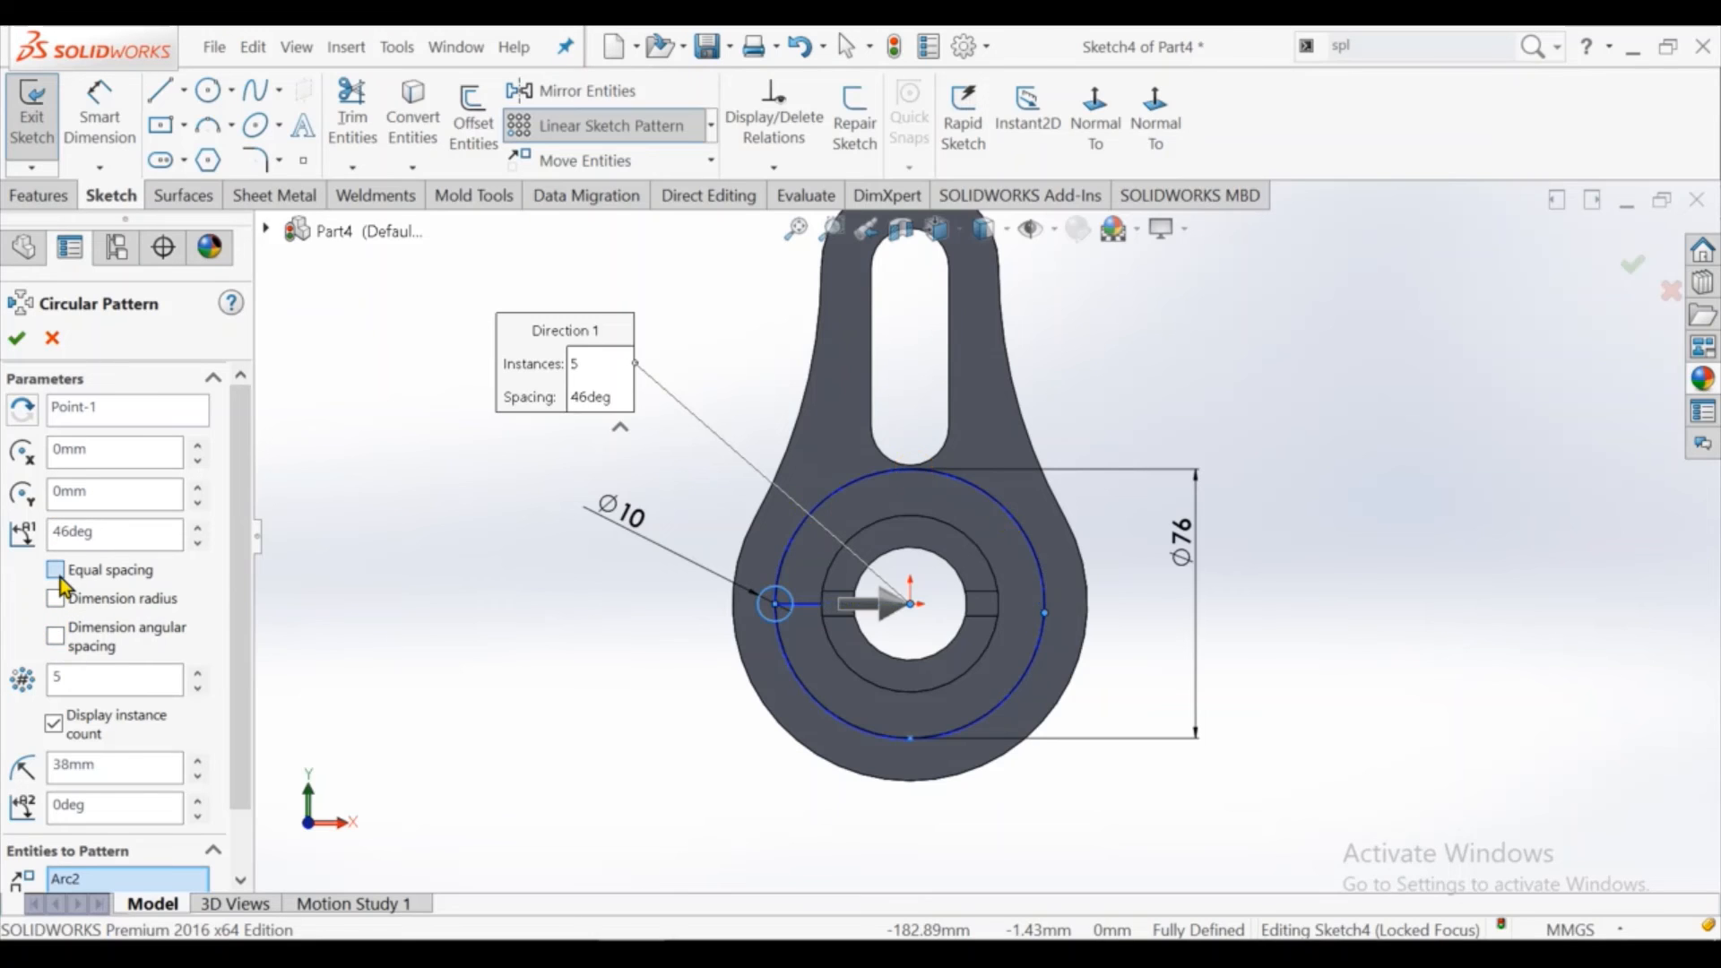
{"action": "double_click", "coordinate": [122, 536]}
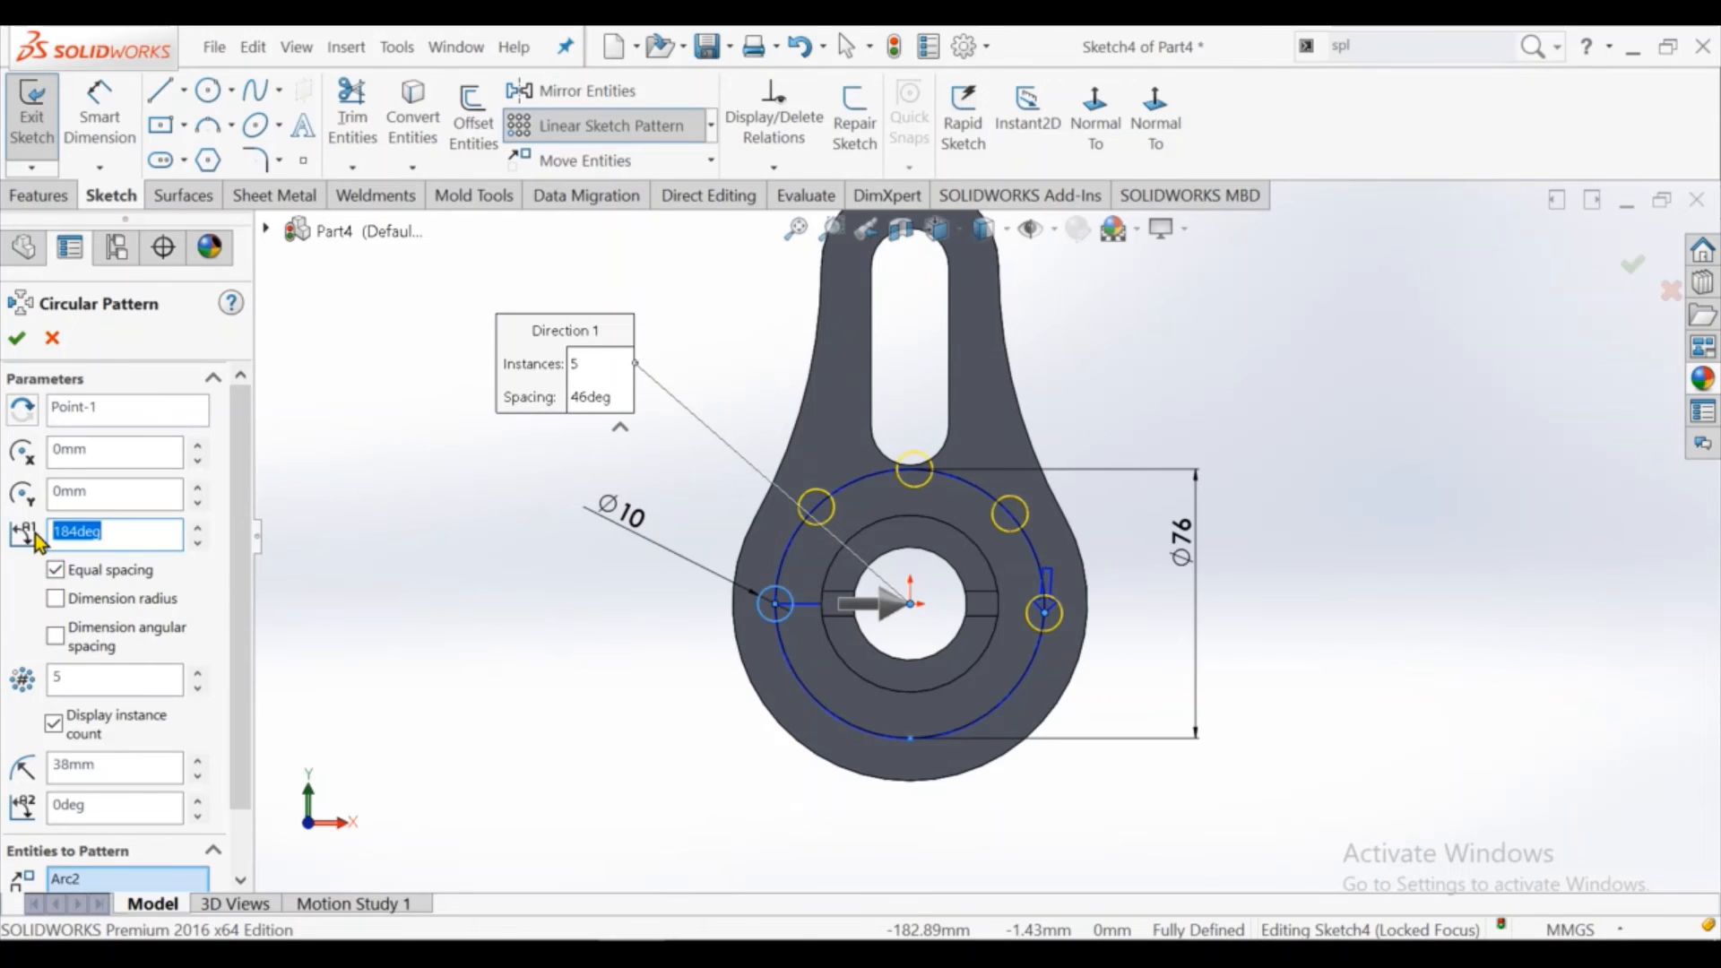
{"action": "type", "text": "180"}
{"action": "key", "text": "Return"}
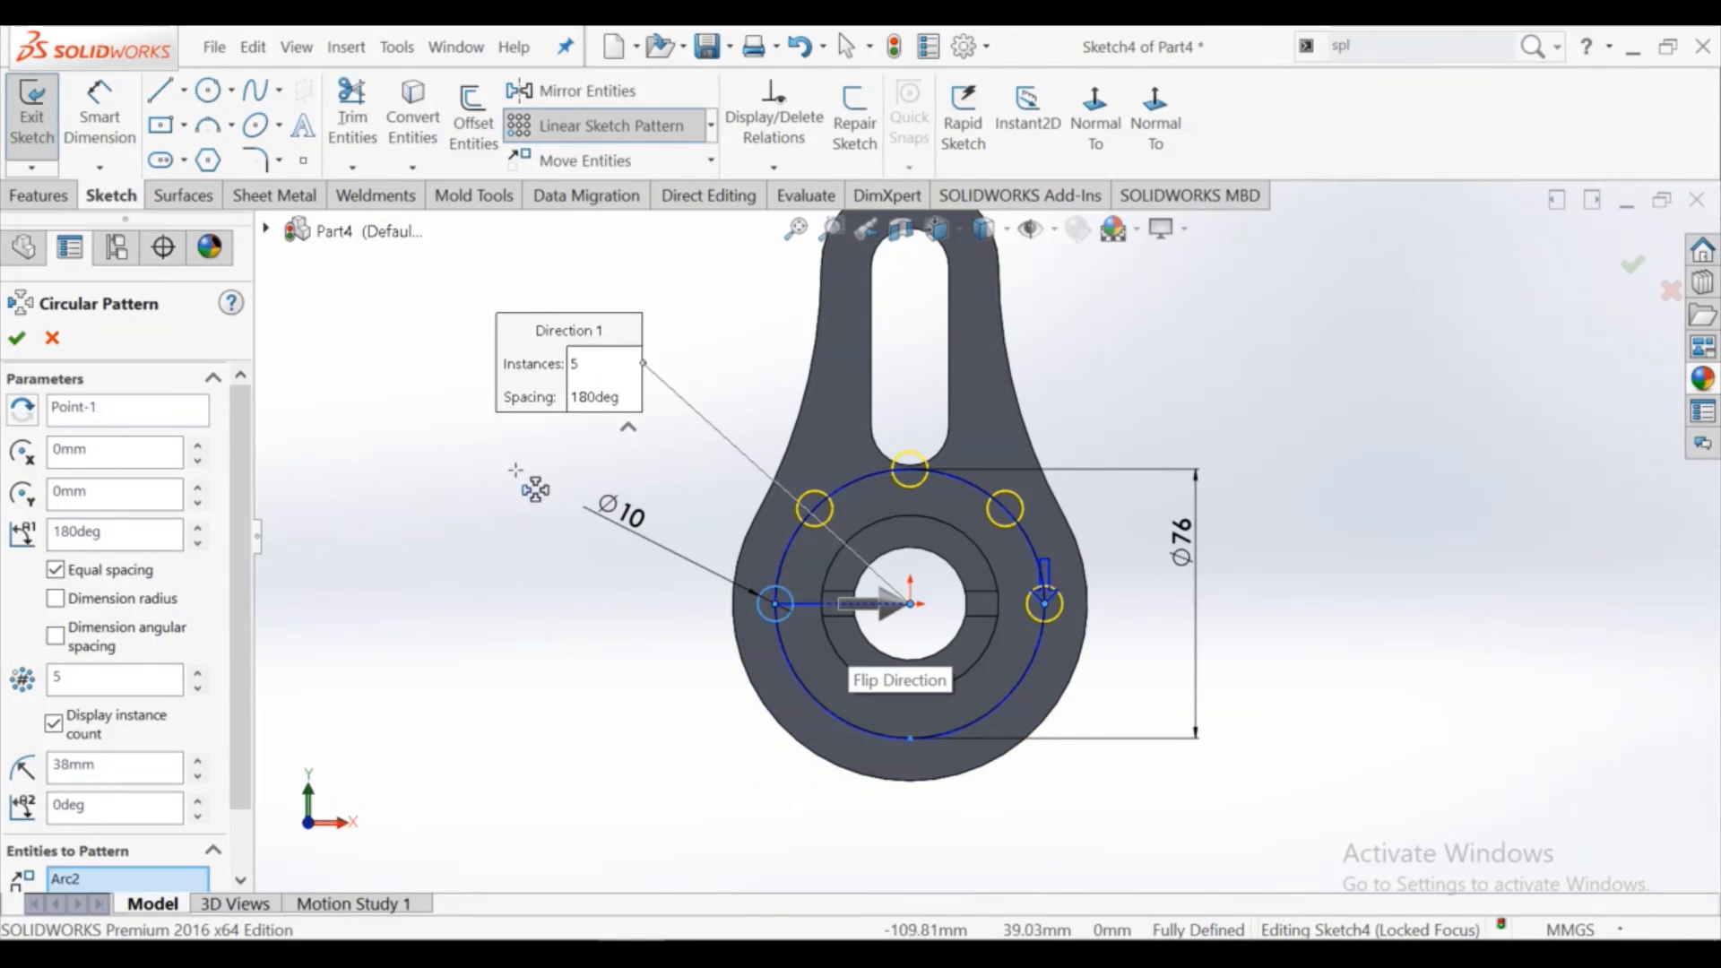
{"action": "scroll", "coordinate": [926, 555], "scroll_direction": "up", "scroll_amount": 1}
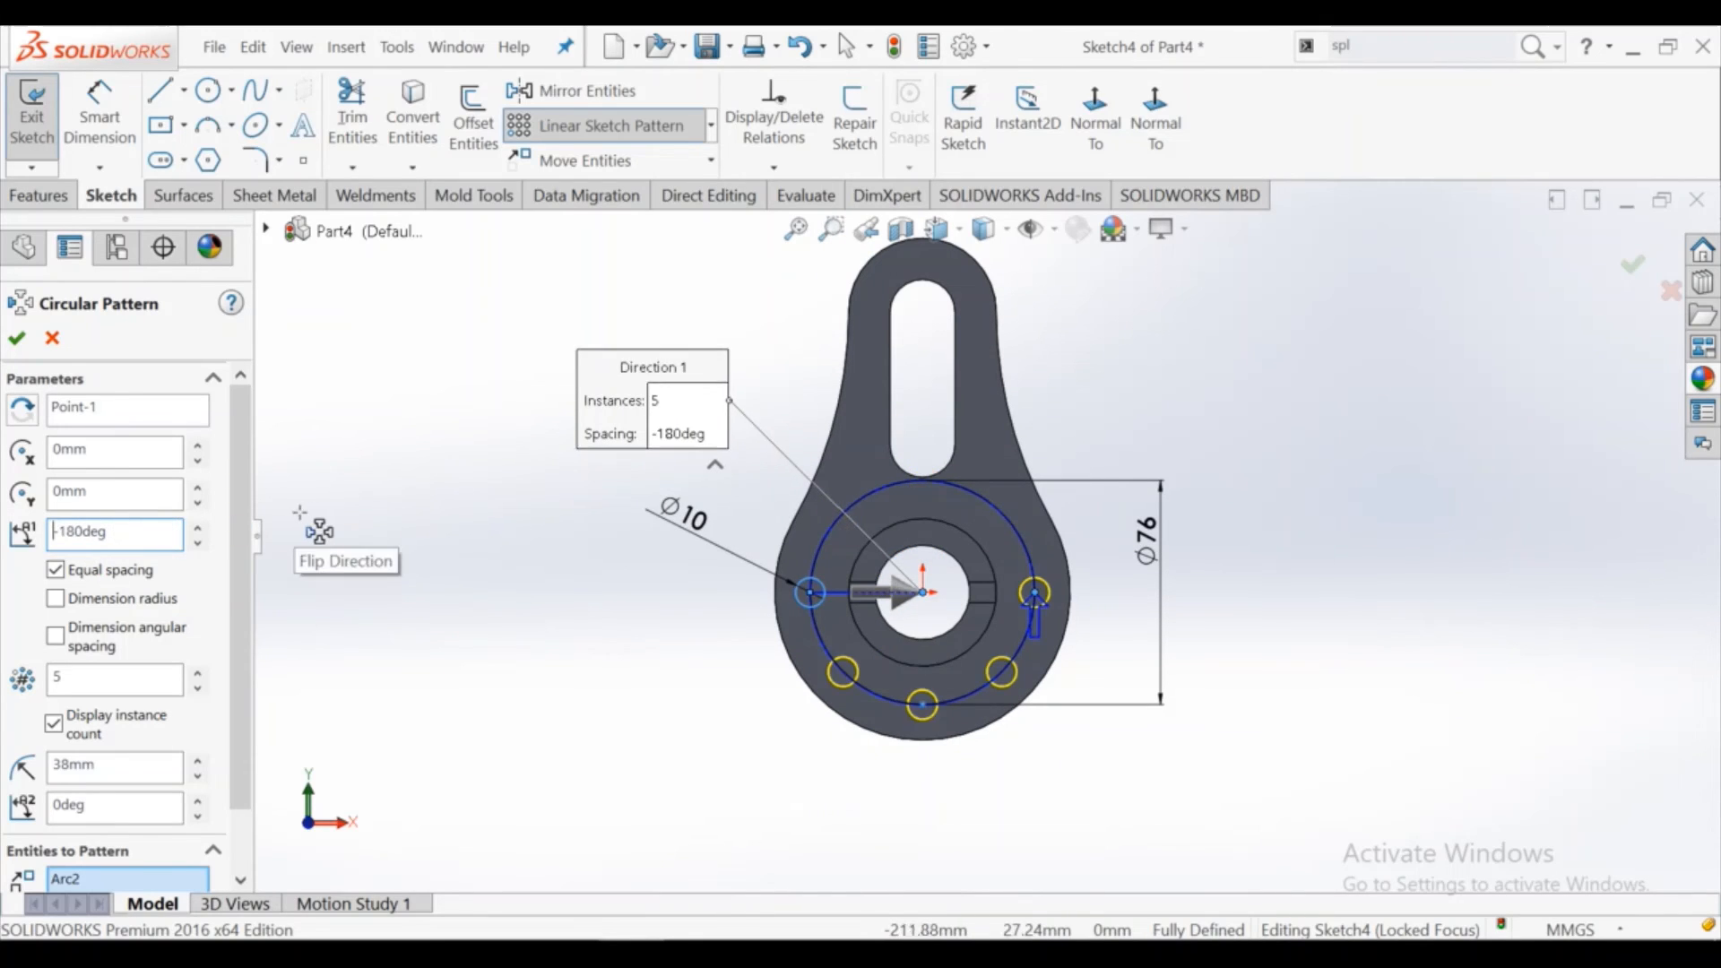
{"action": "left_click", "coordinate": [17, 339]}
Pull a patterned circle out of place and make the pattern's center point coincident with the construction circle's center
{"action": "scroll", "coordinate": [732, 643], "scroll_direction": "down", "scroll_amount": 1}
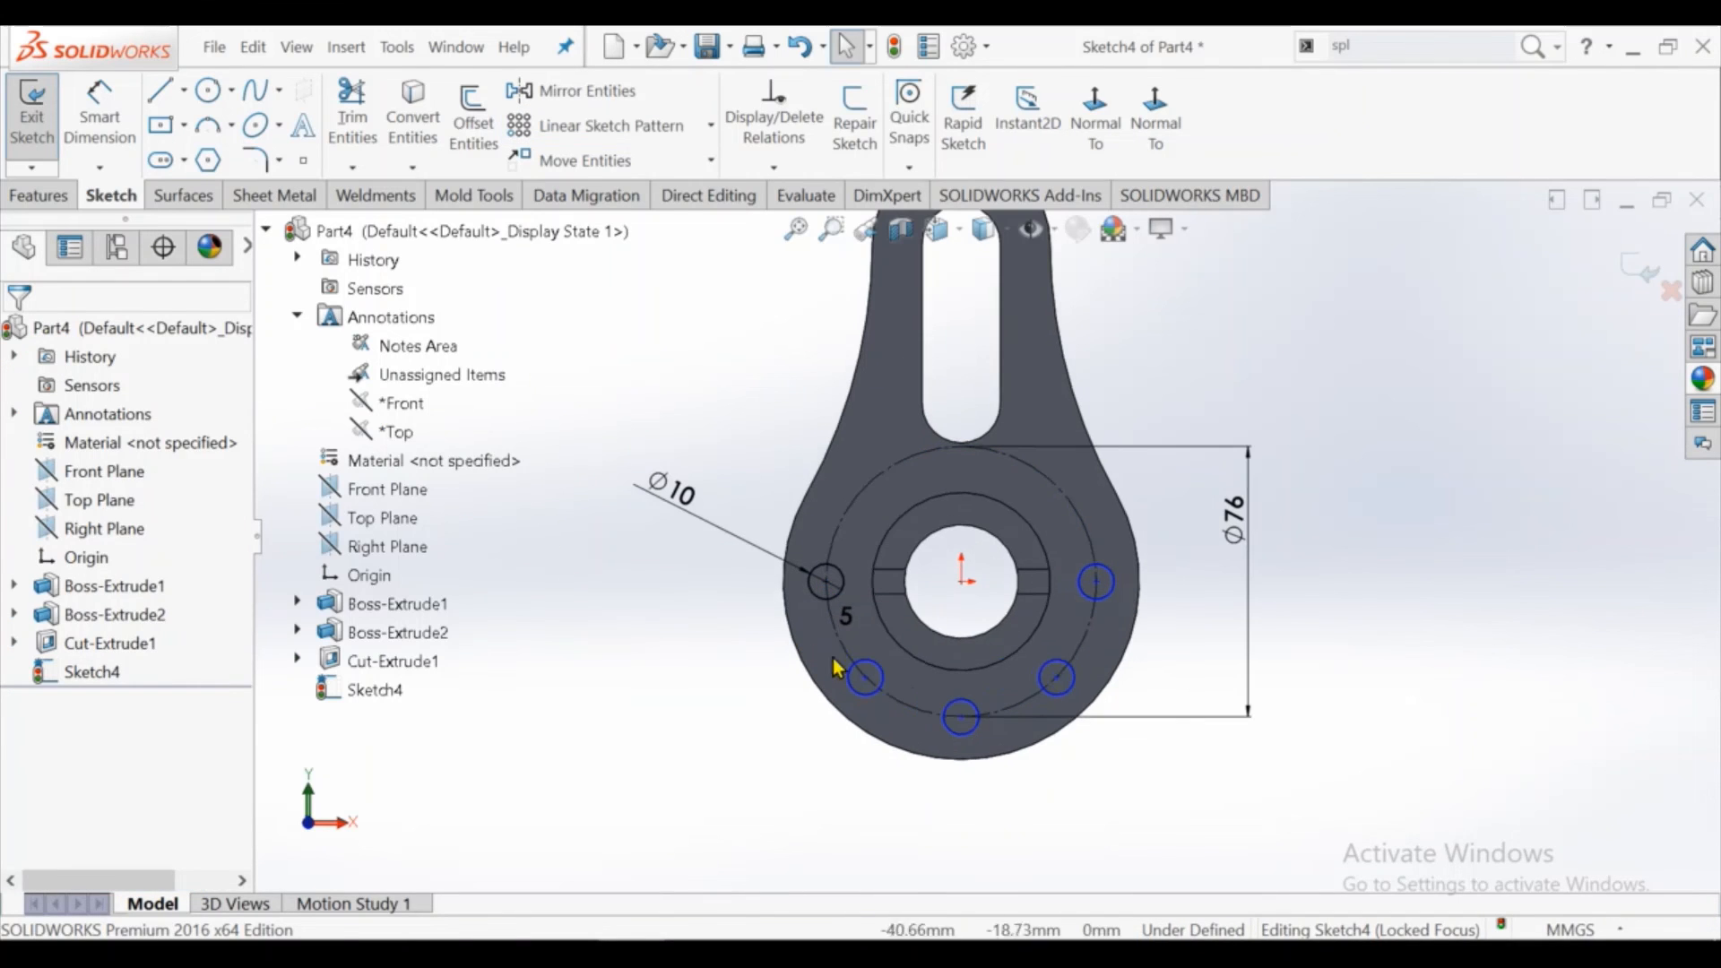
{"action": "scroll", "coordinate": [960, 749], "scroll_direction": "down", "scroll_amount": 2}
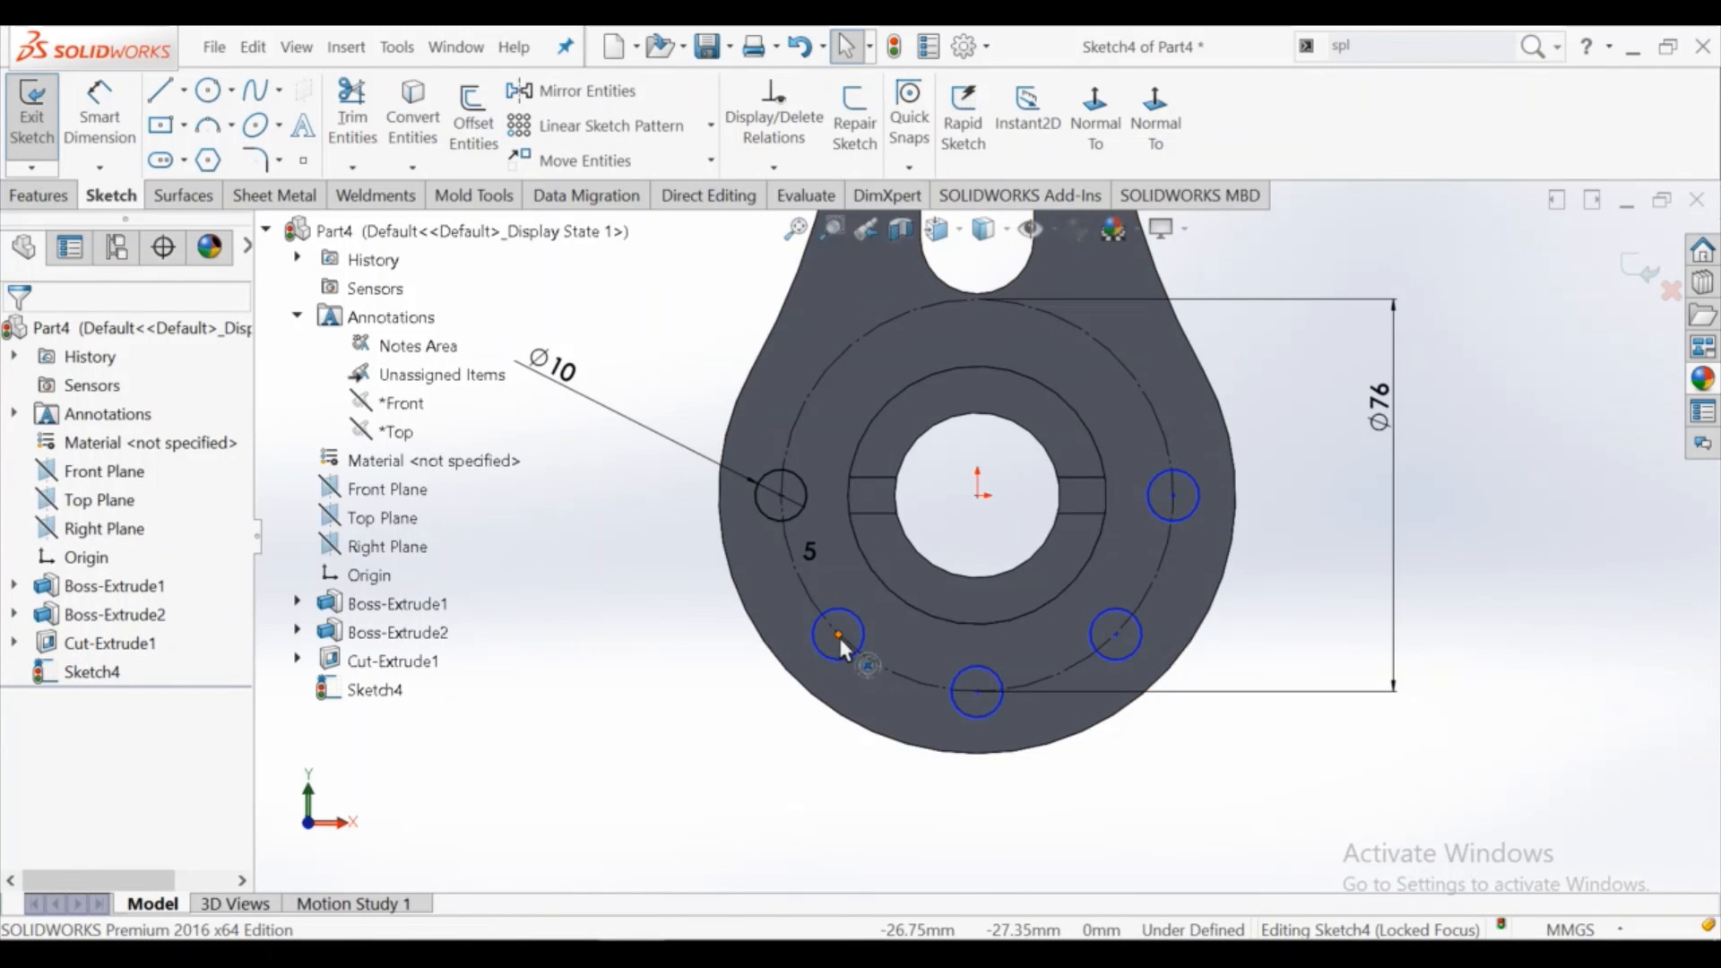
{"action": "left_click", "coordinate": [822, 664]}
{"action": "left_click_drag", "start_coordinate": [822, 664], "coordinate": [821, 663]}
{"action": "left_click", "coordinate": [820, 718]}
{"action": "left_click", "coordinate": [985, 533]}
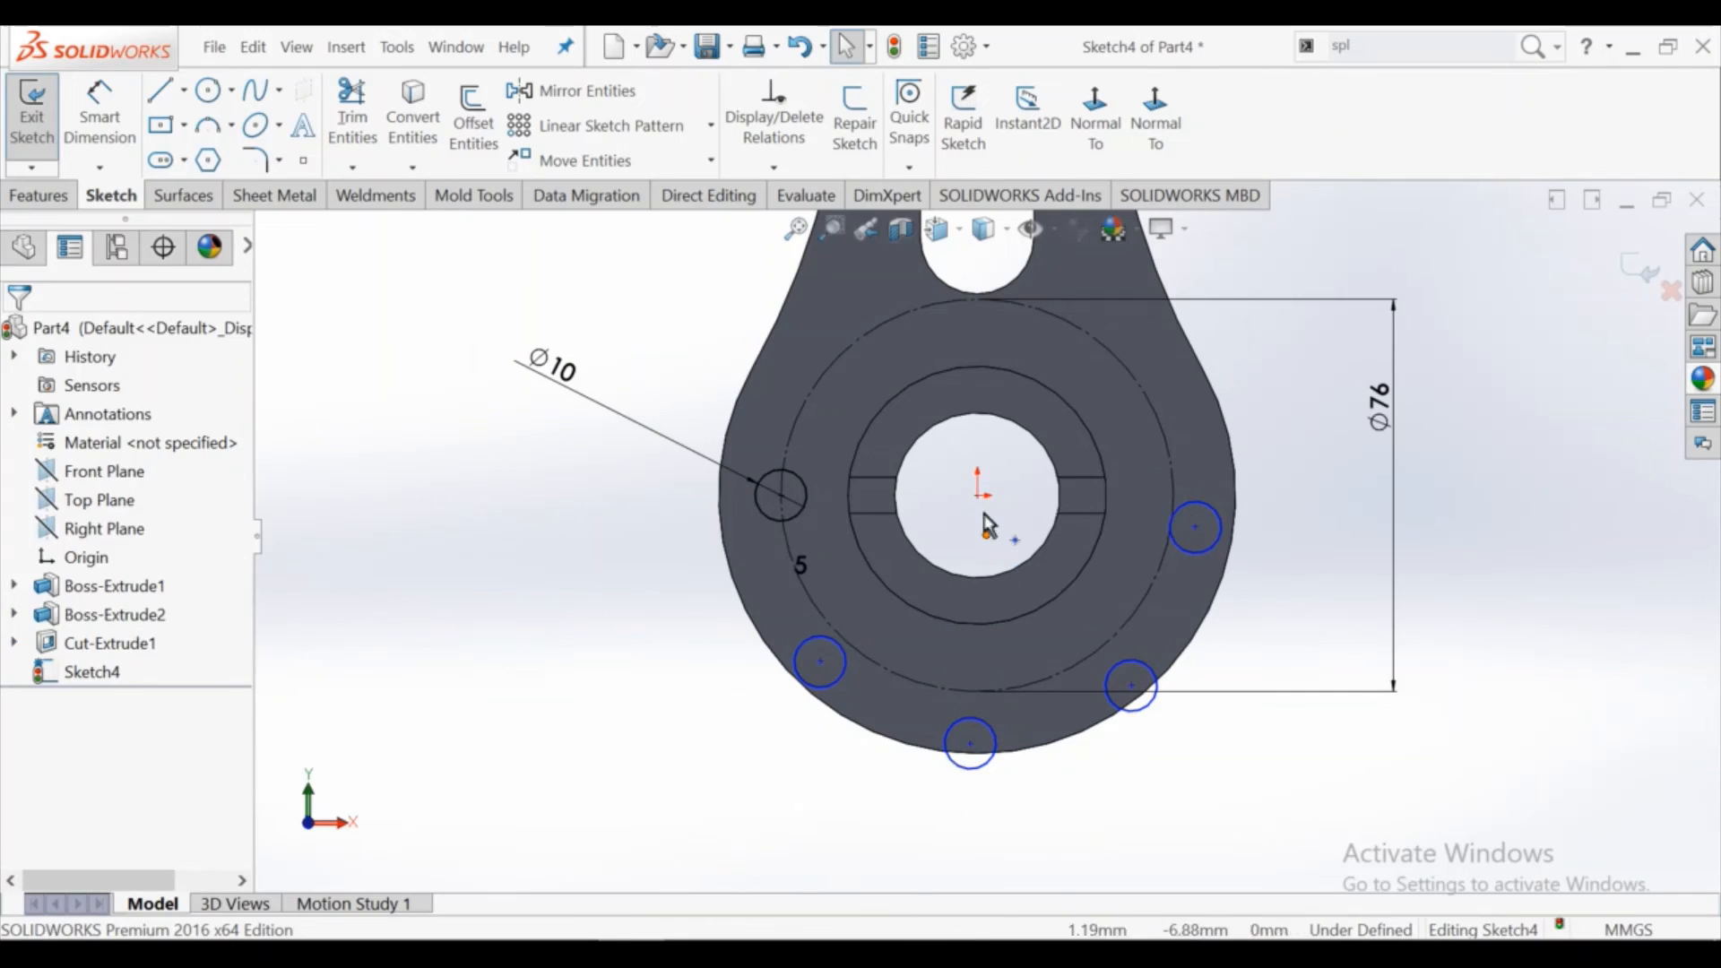
{"action": "left_click", "coordinate": [781, 496], "text": "ctrl"}
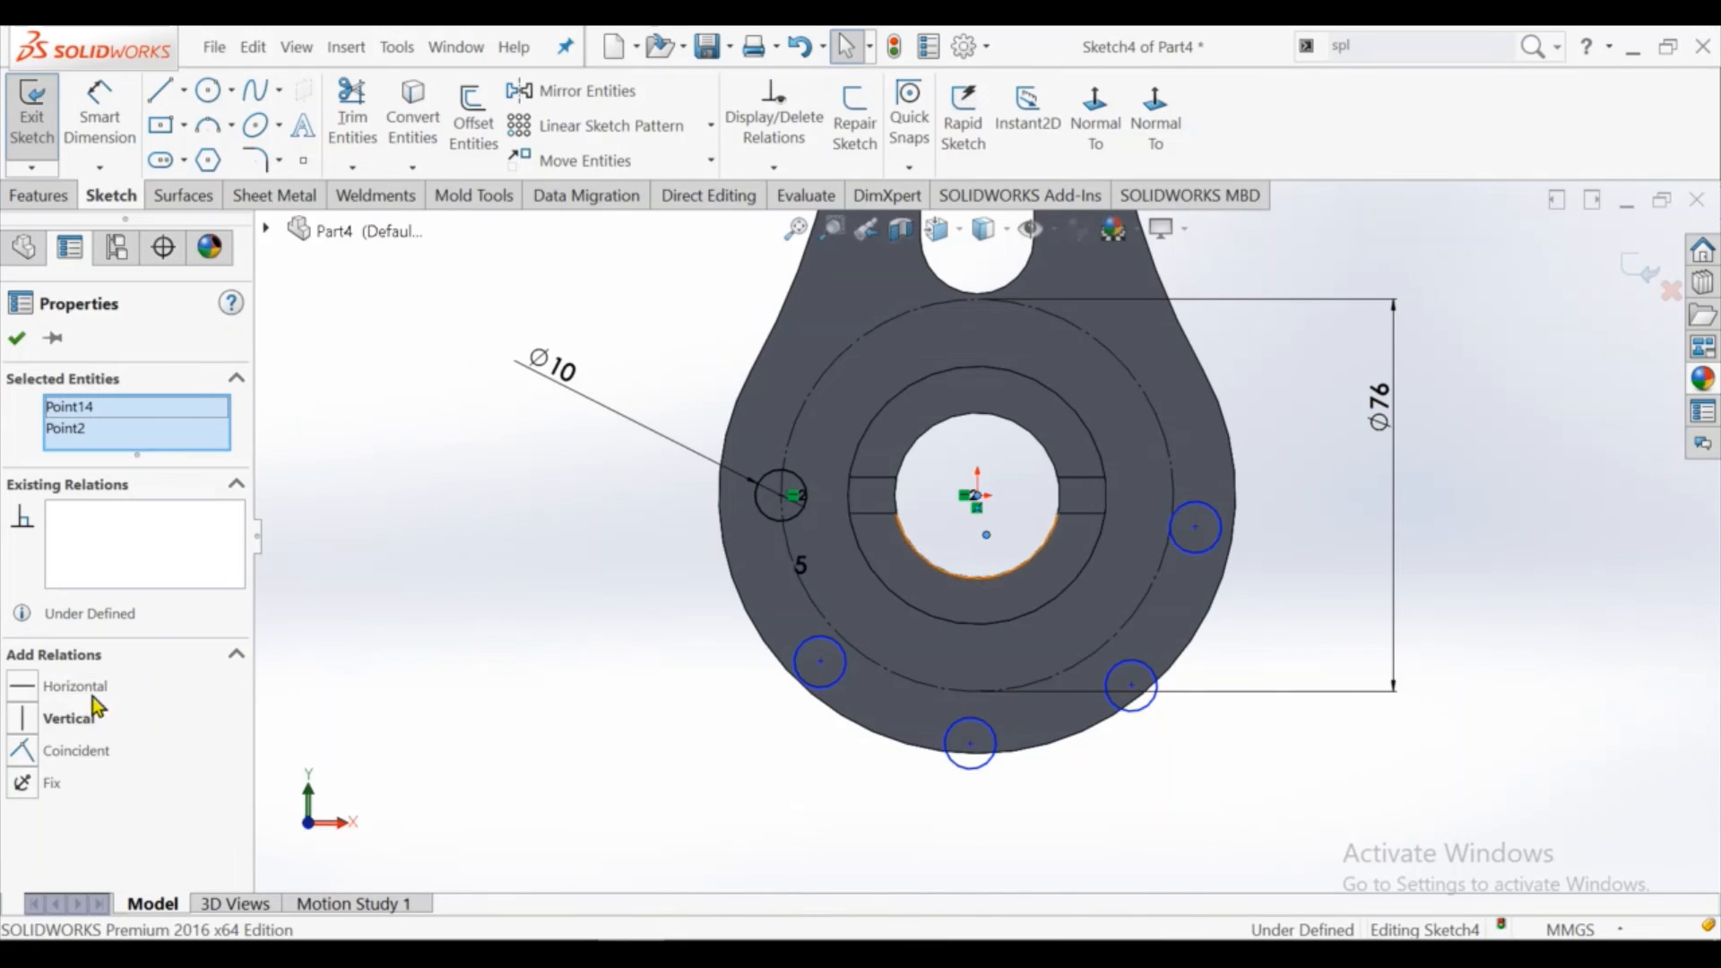
{"action": "left_click", "coordinate": [61, 753]}
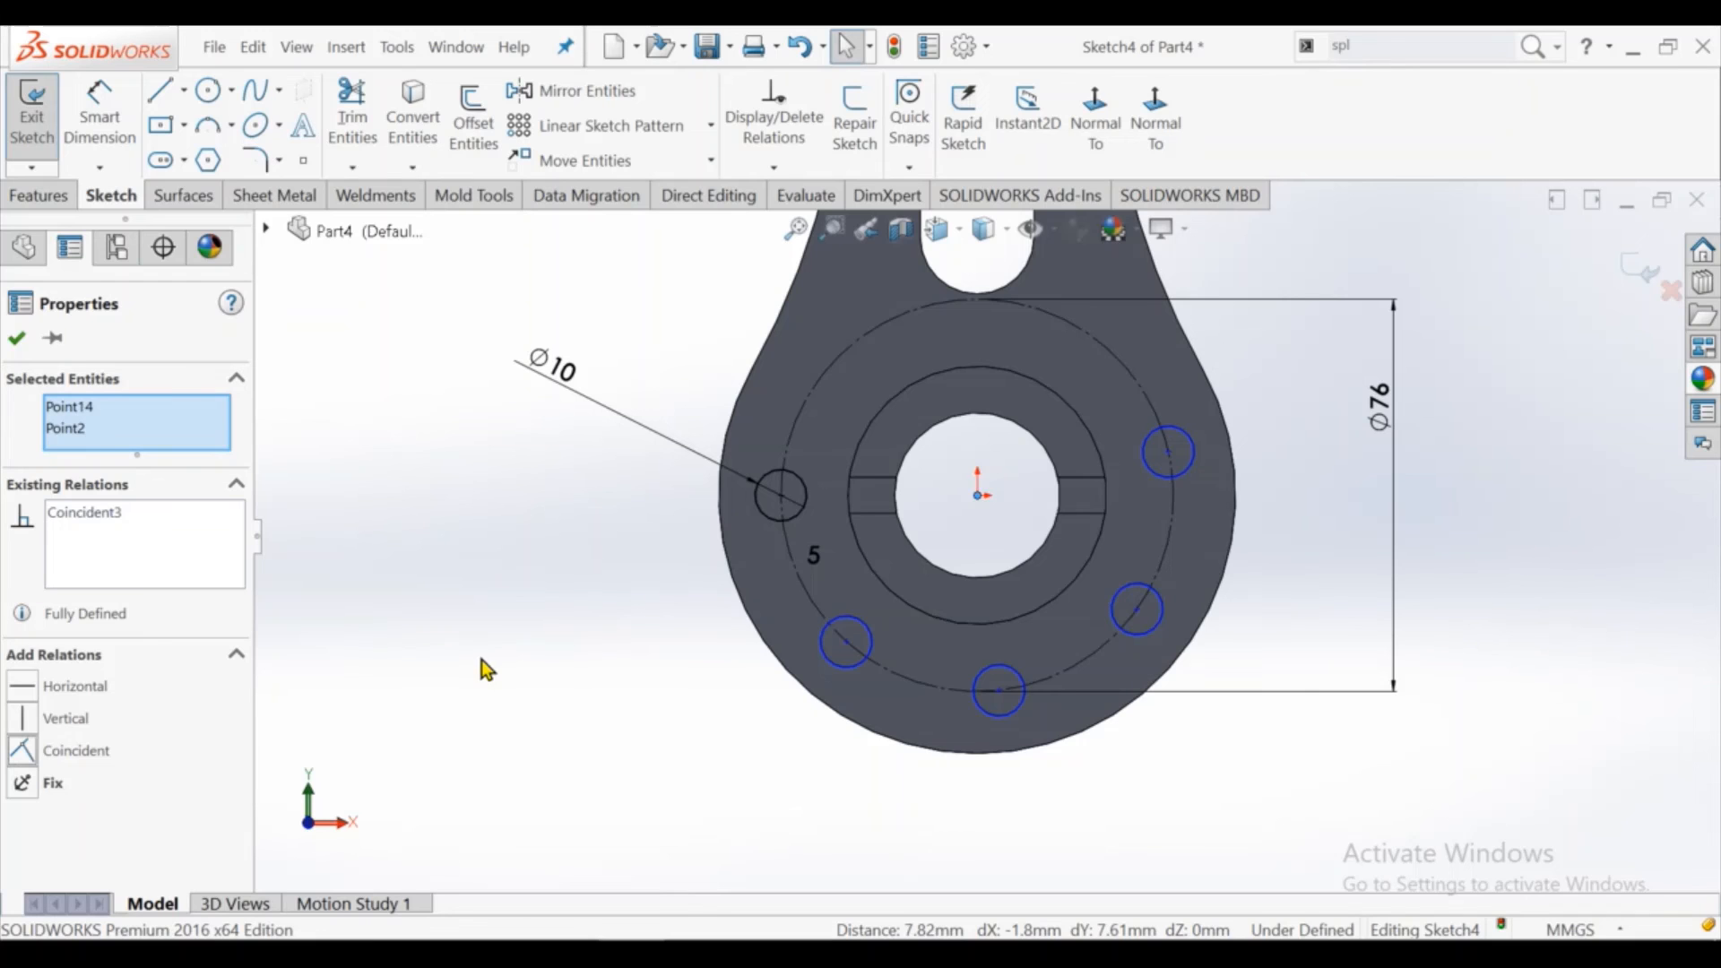
{"action": "left_click", "coordinate": [355, 579]}
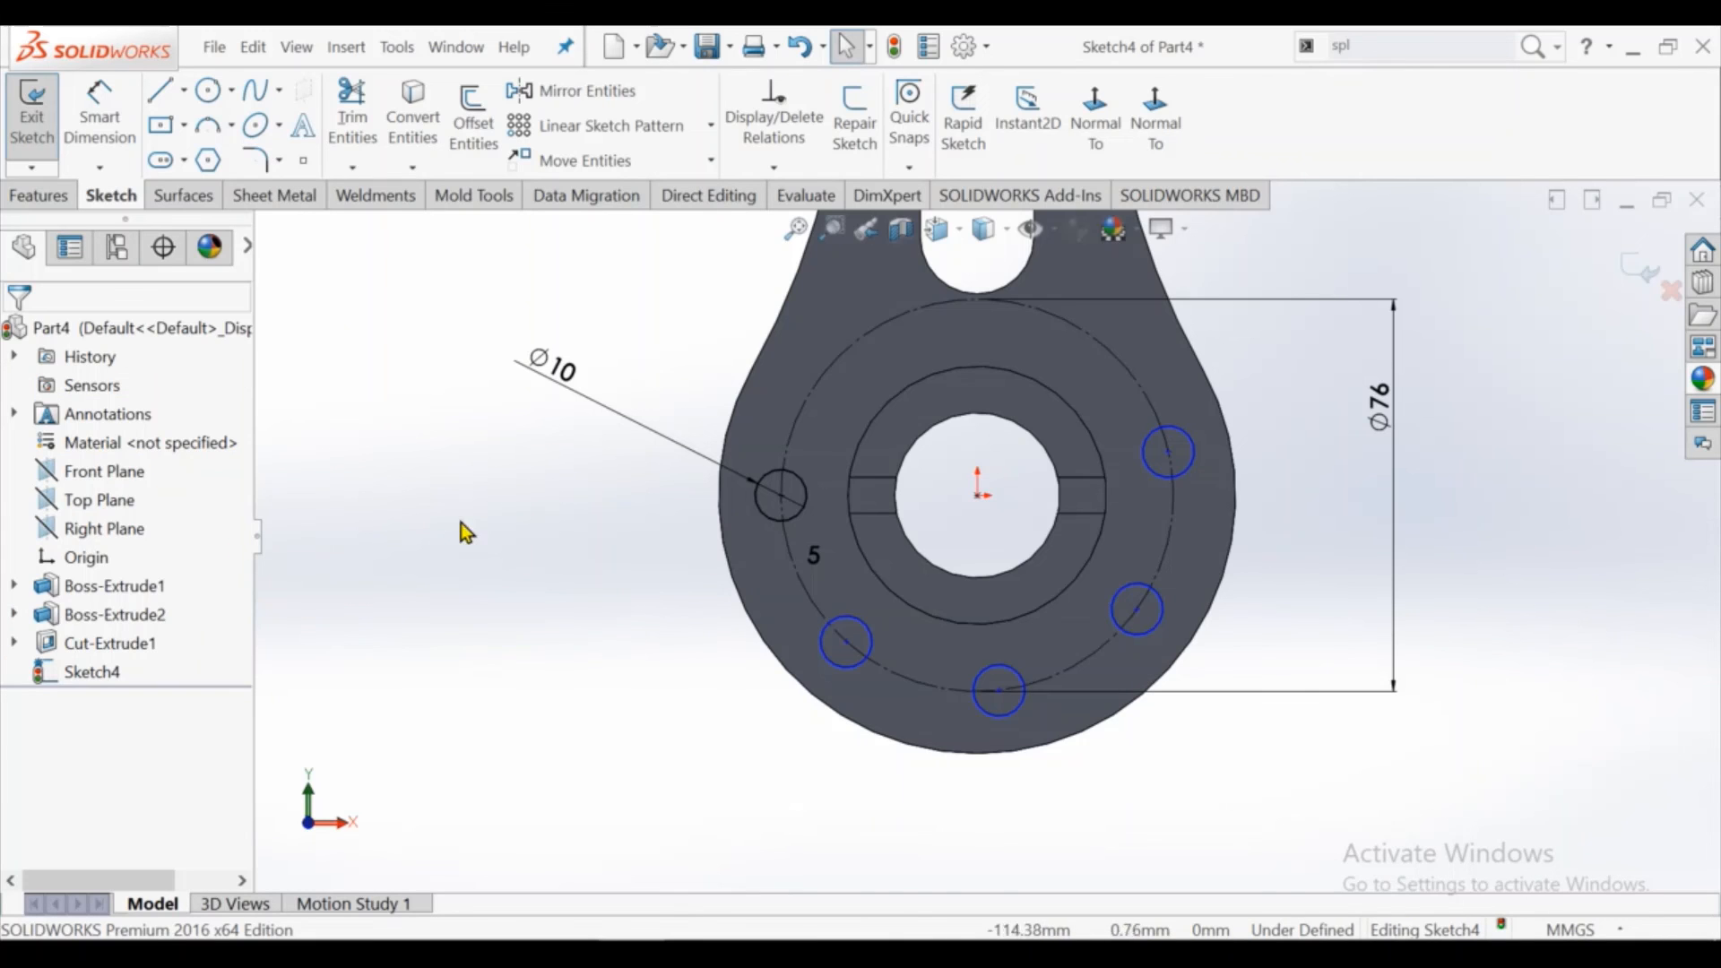
Add a horizontal relation between the origin and the center of the last patterned circle opposite the 10 mm circle
{"action": "left_click", "coordinate": [977, 500]}
{"action": "left_click", "coordinate": [1167, 453], "text": "ctrl"}
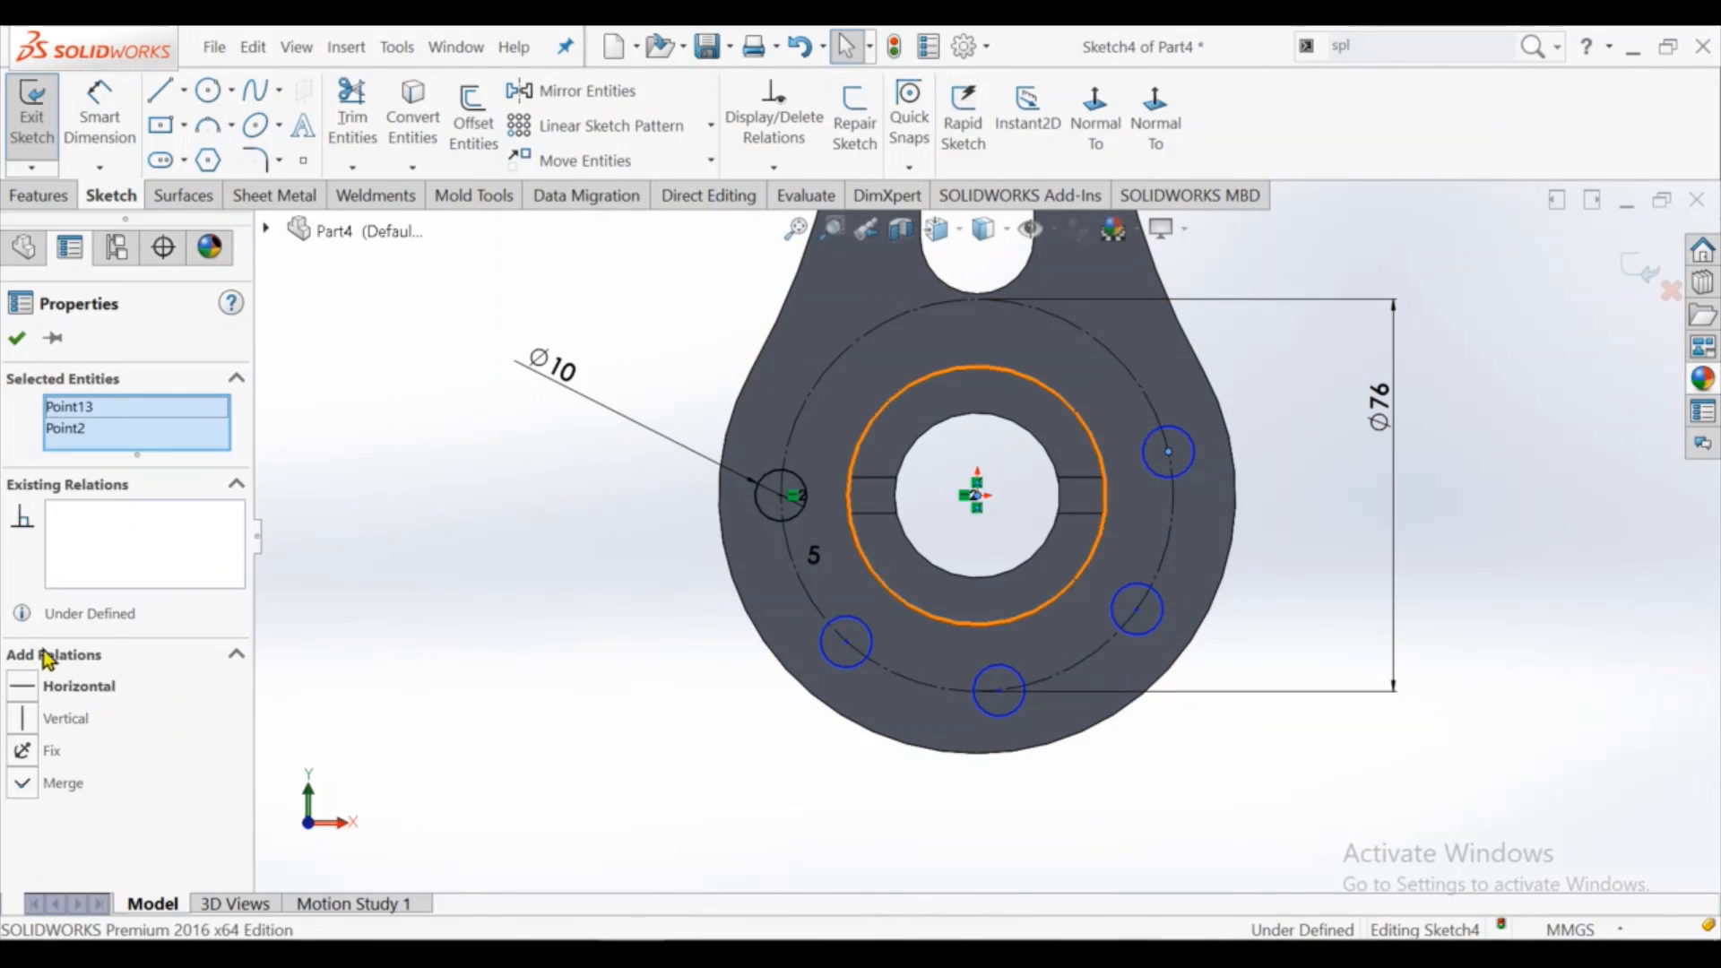
{"action": "left_click", "coordinate": [36, 688]}
{"action": "left_click", "coordinate": [352, 541]}
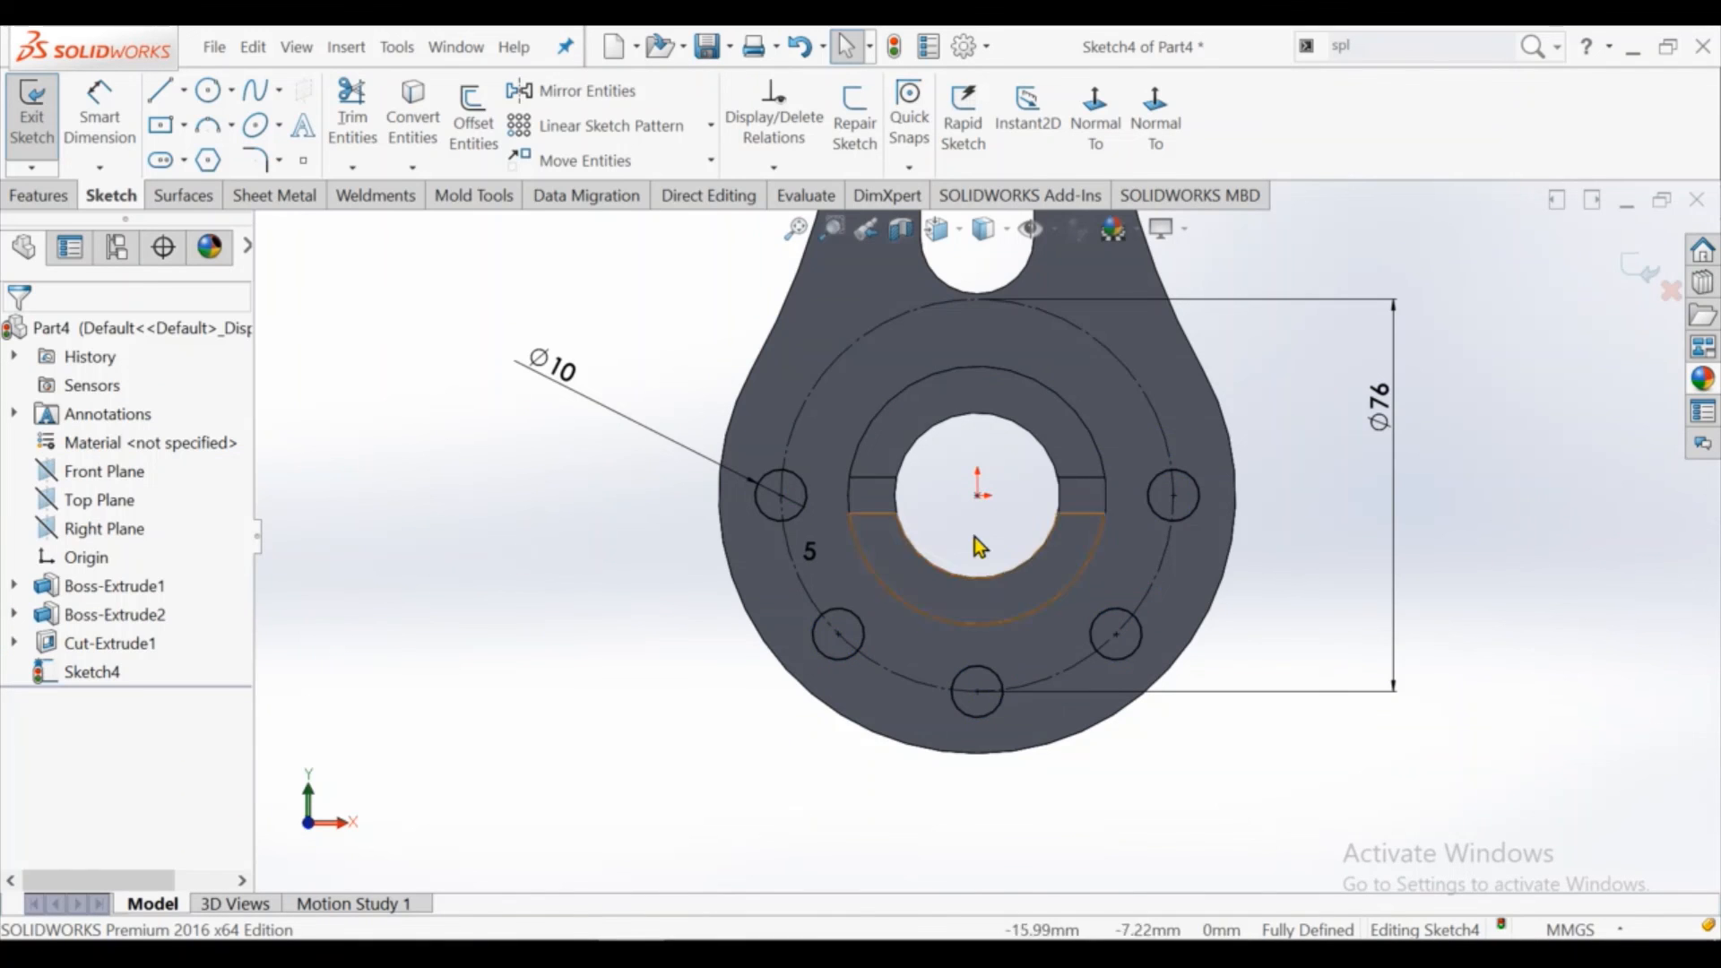
Cut the five circles through the plate with a blind Extruded Cut 12 mm deep
{"action": "middle_click_drag", "start_coordinate": [979, 538], "coordinate": [567, 511]}
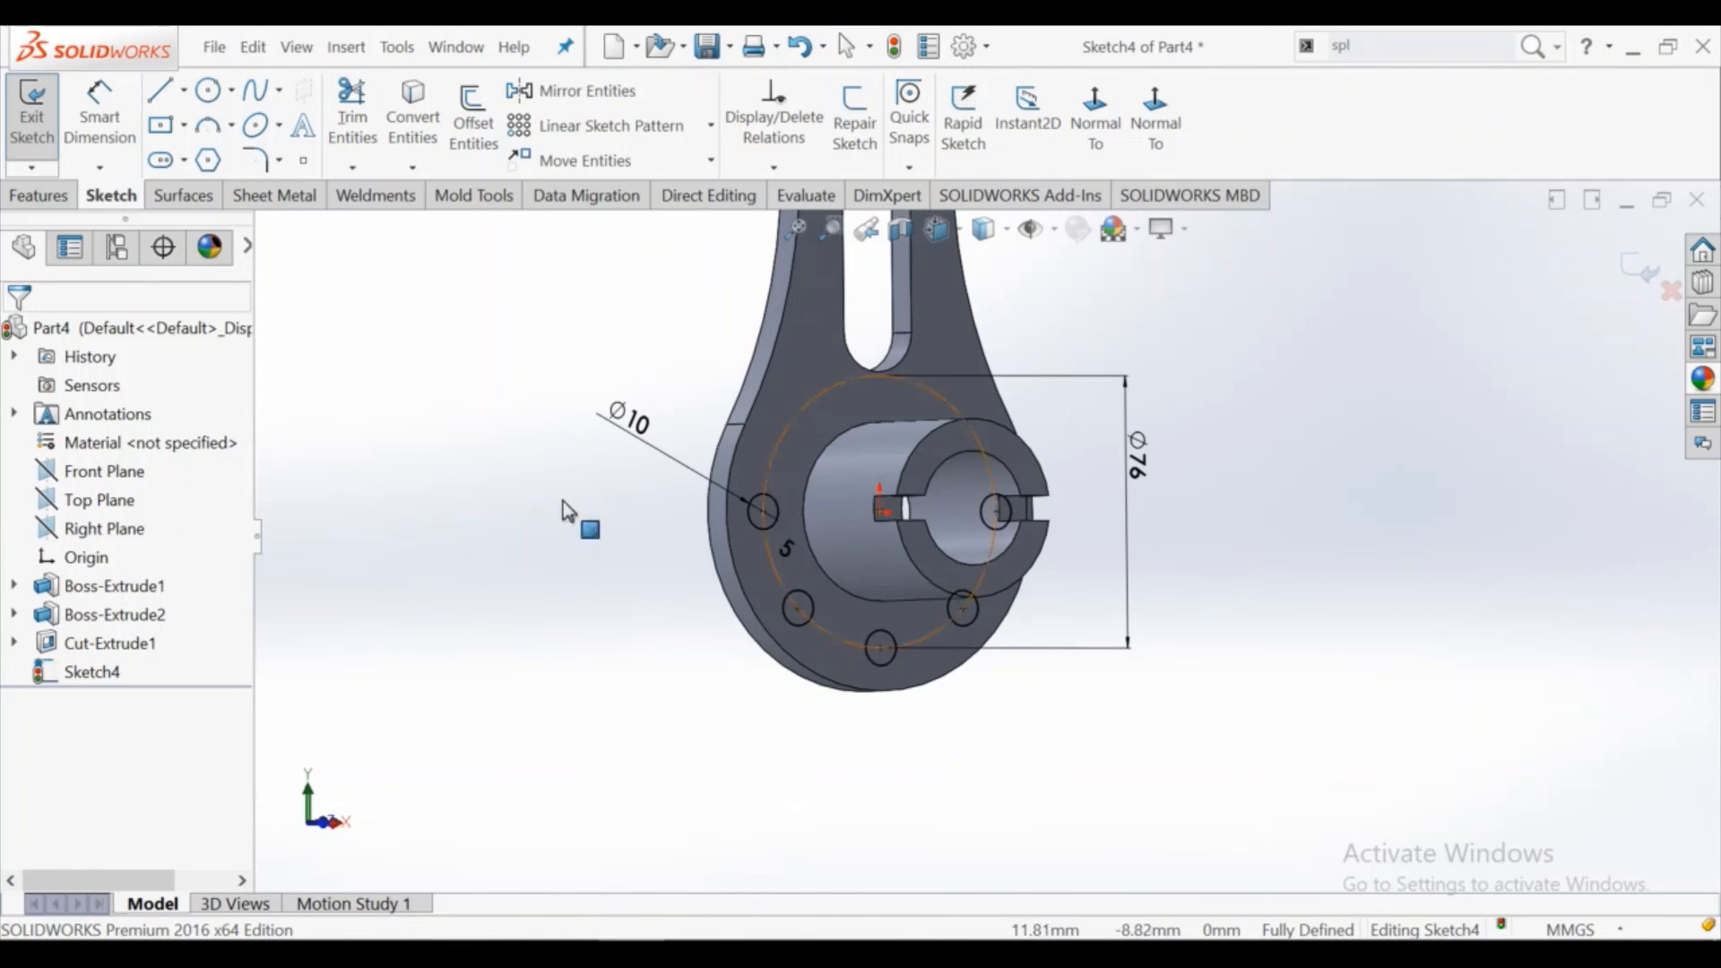
{"action": "left_click", "coordinate": [40, 195]}
{"action": "left_click", "coordinate": [380, 125]}
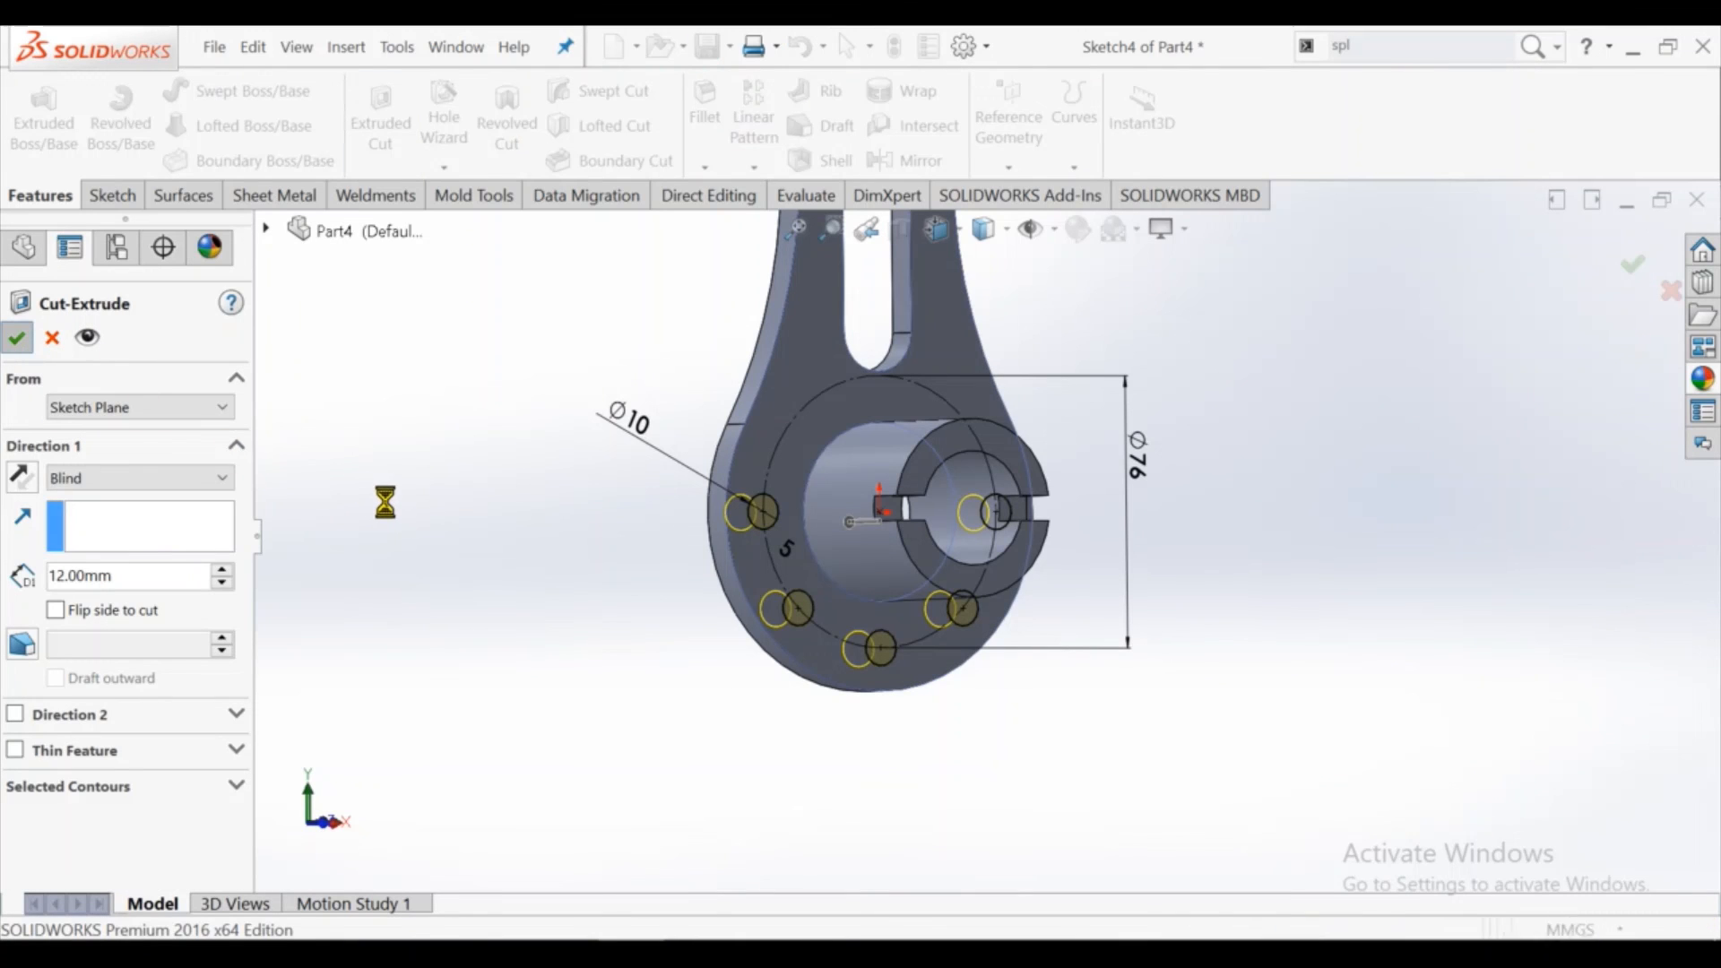
{"action": "key", "text": "Return"}
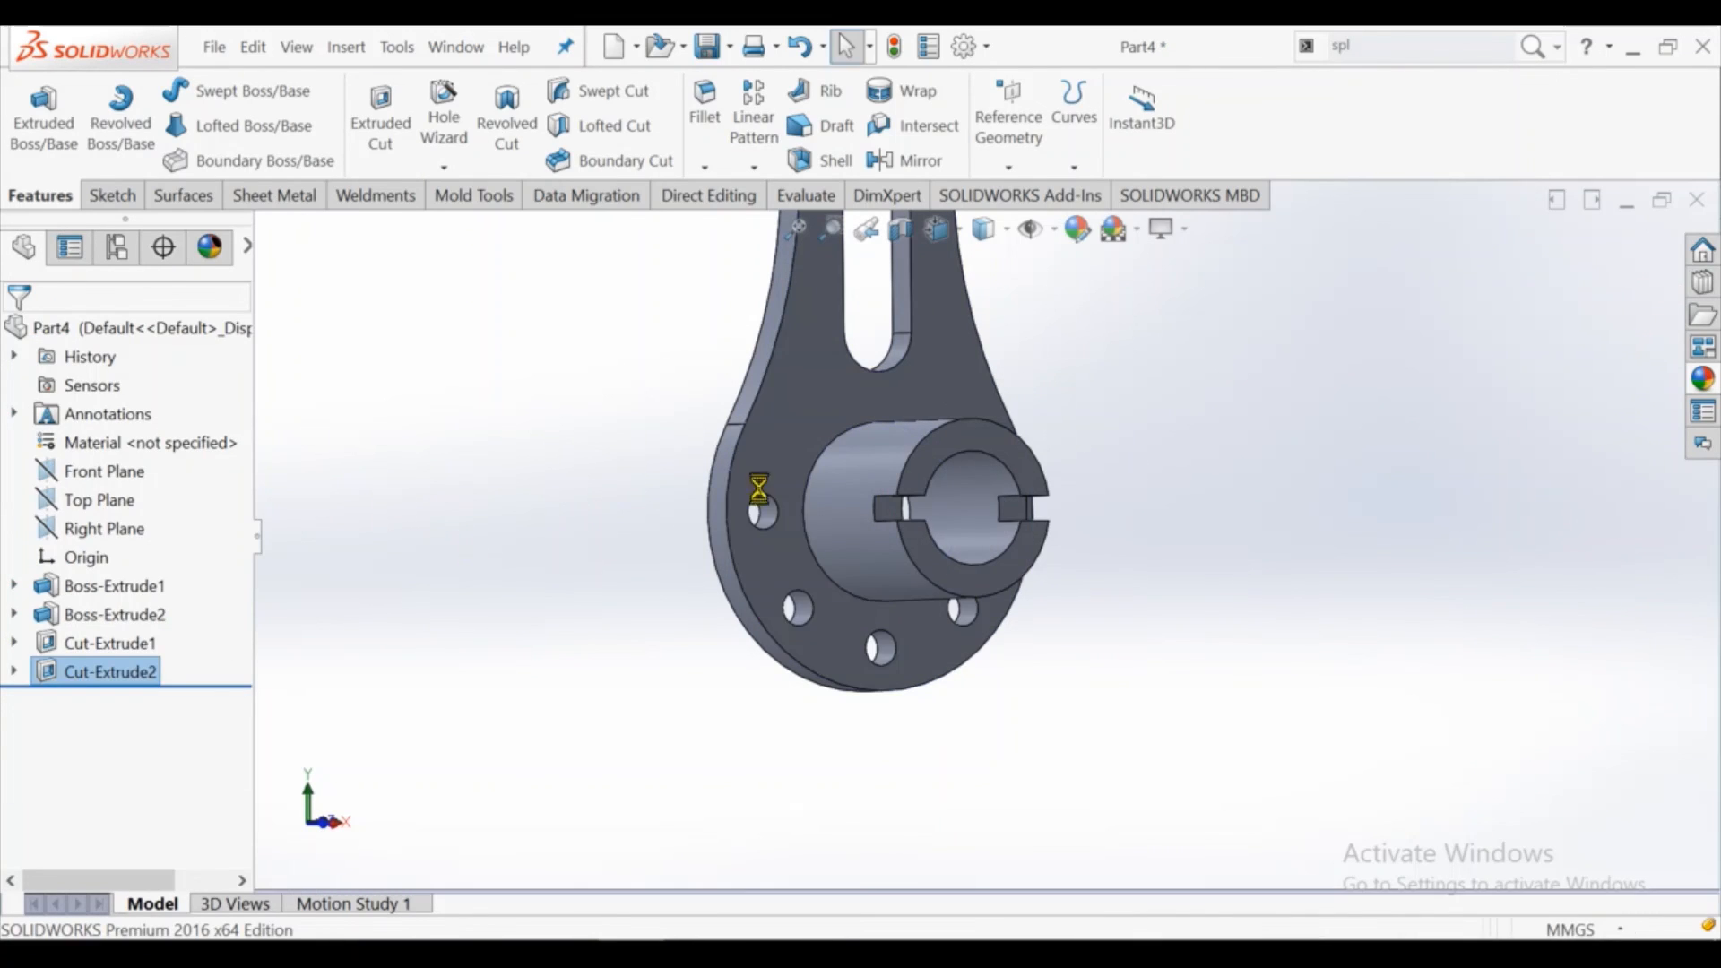
Assign the material Ductile Iron (SN) from the Iron category of SOLIDWORKS Materials to the part
{"action": "middle_click_drag", "start_coordinate": [891, 473], "coordinate": [995, 618]}
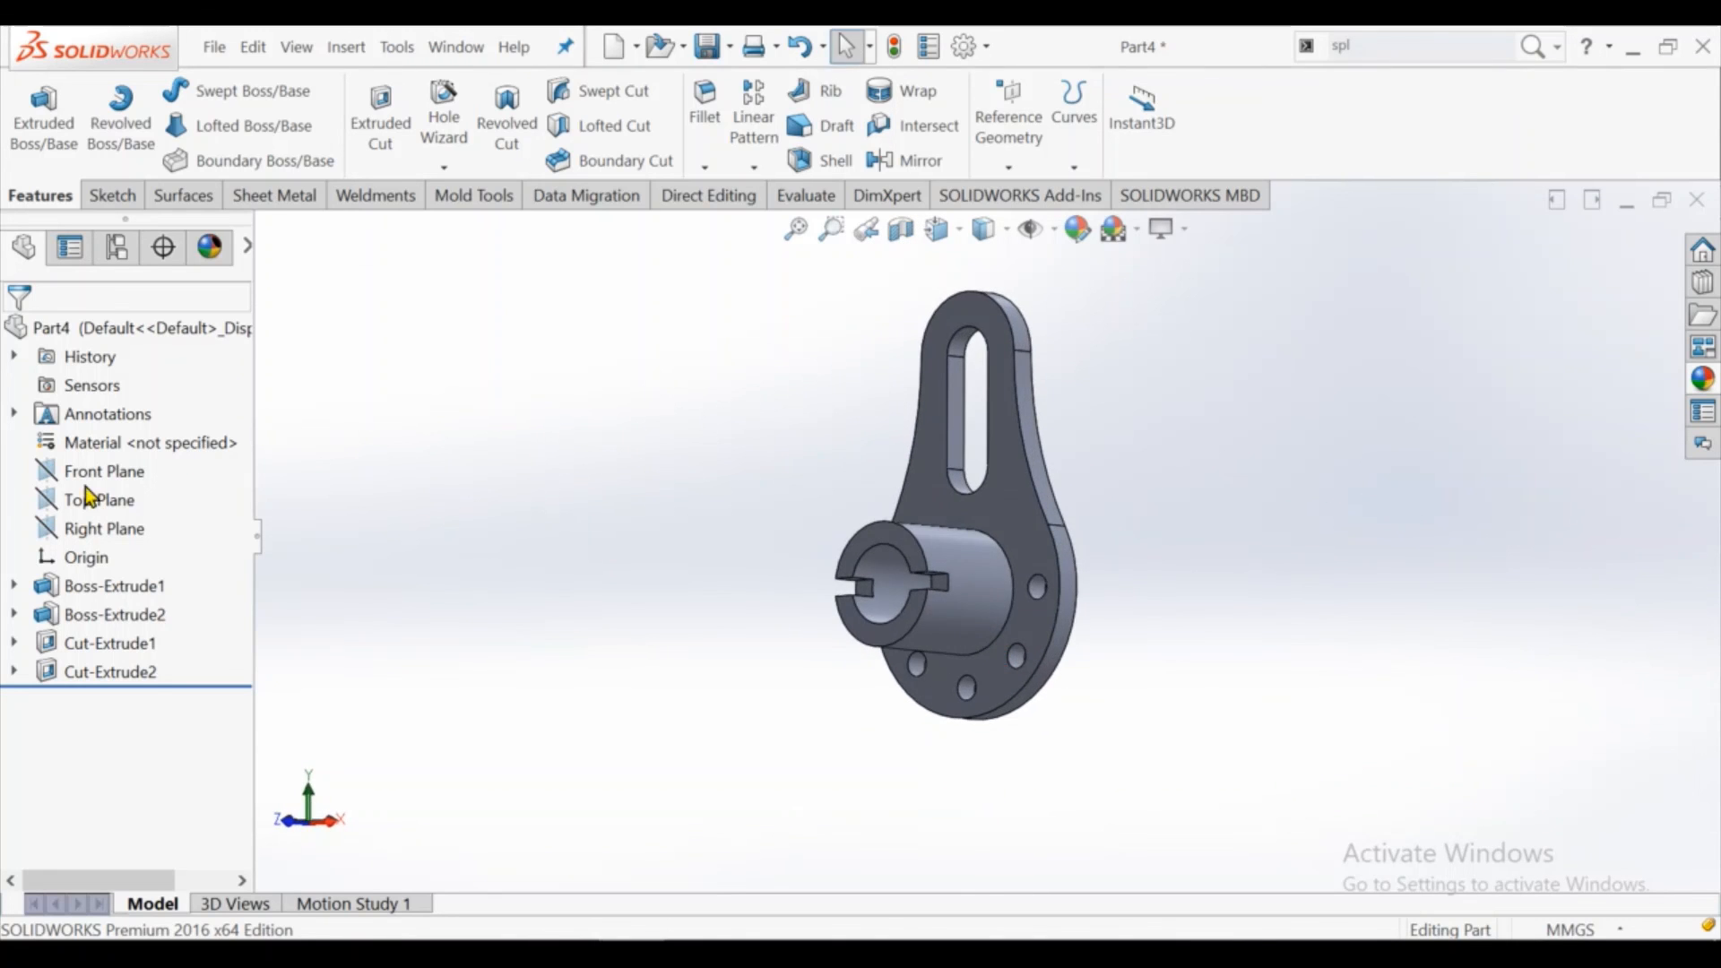
{"action": "right_click", "coordinate": [131, 448]}
{"action": "left_click", "coordinate": [198, 411]}
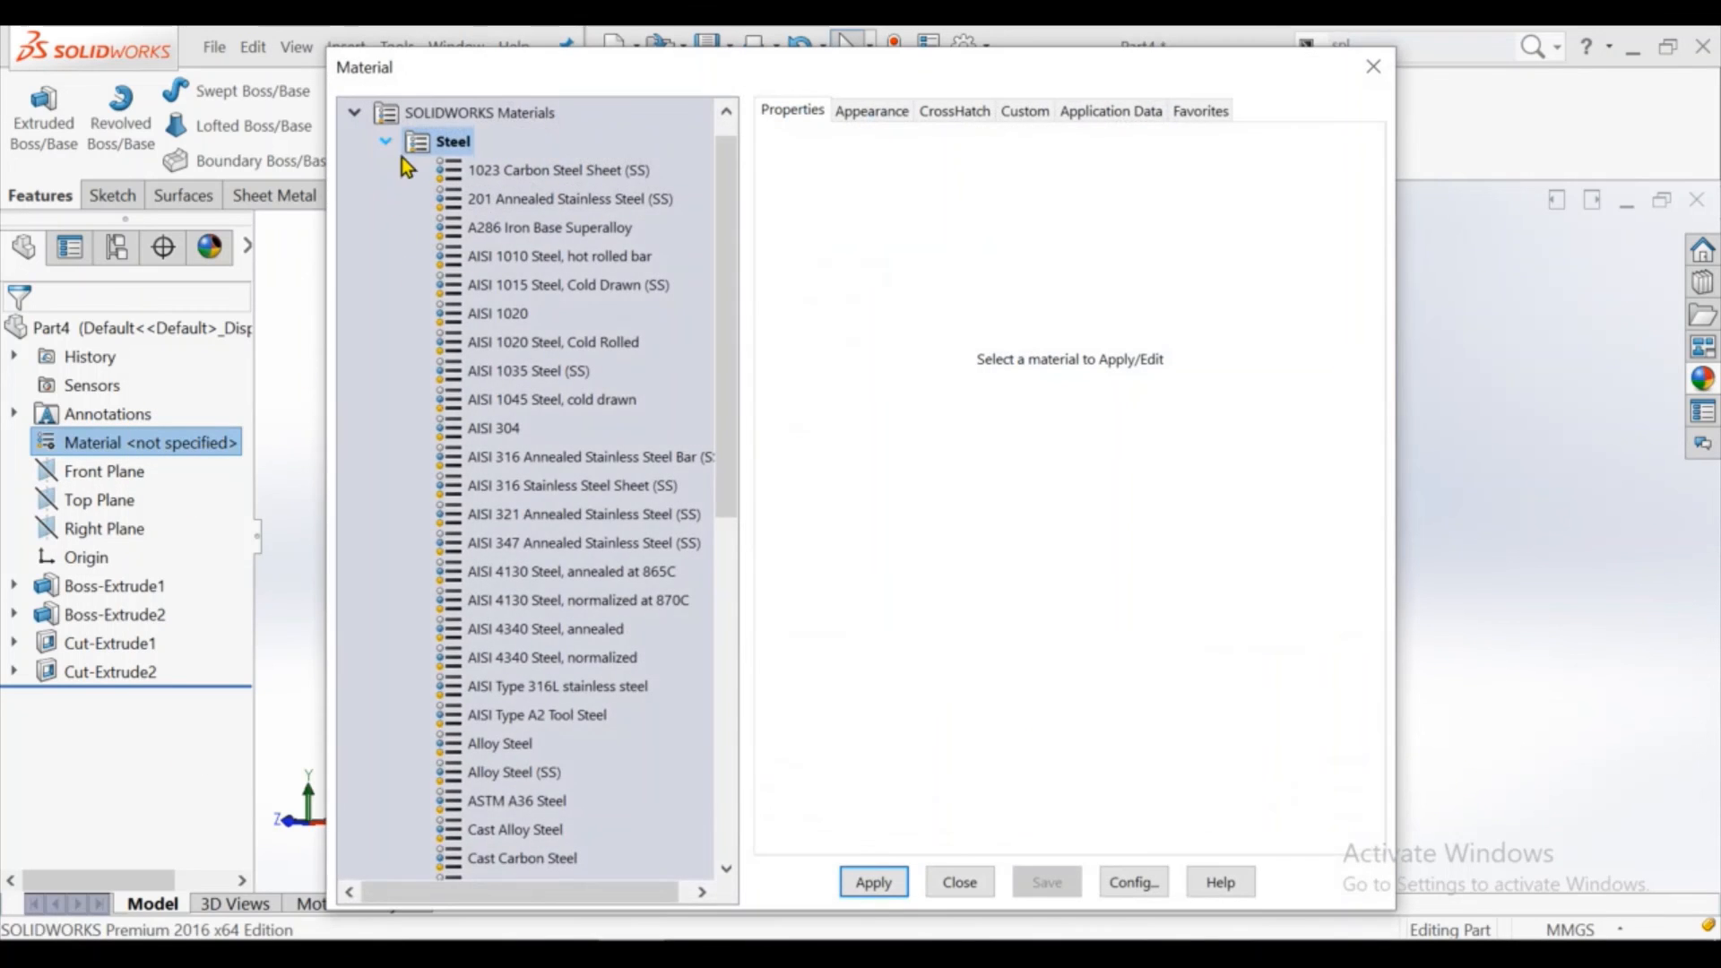
{"action": "left_click", "coordinate": [386, 143]}
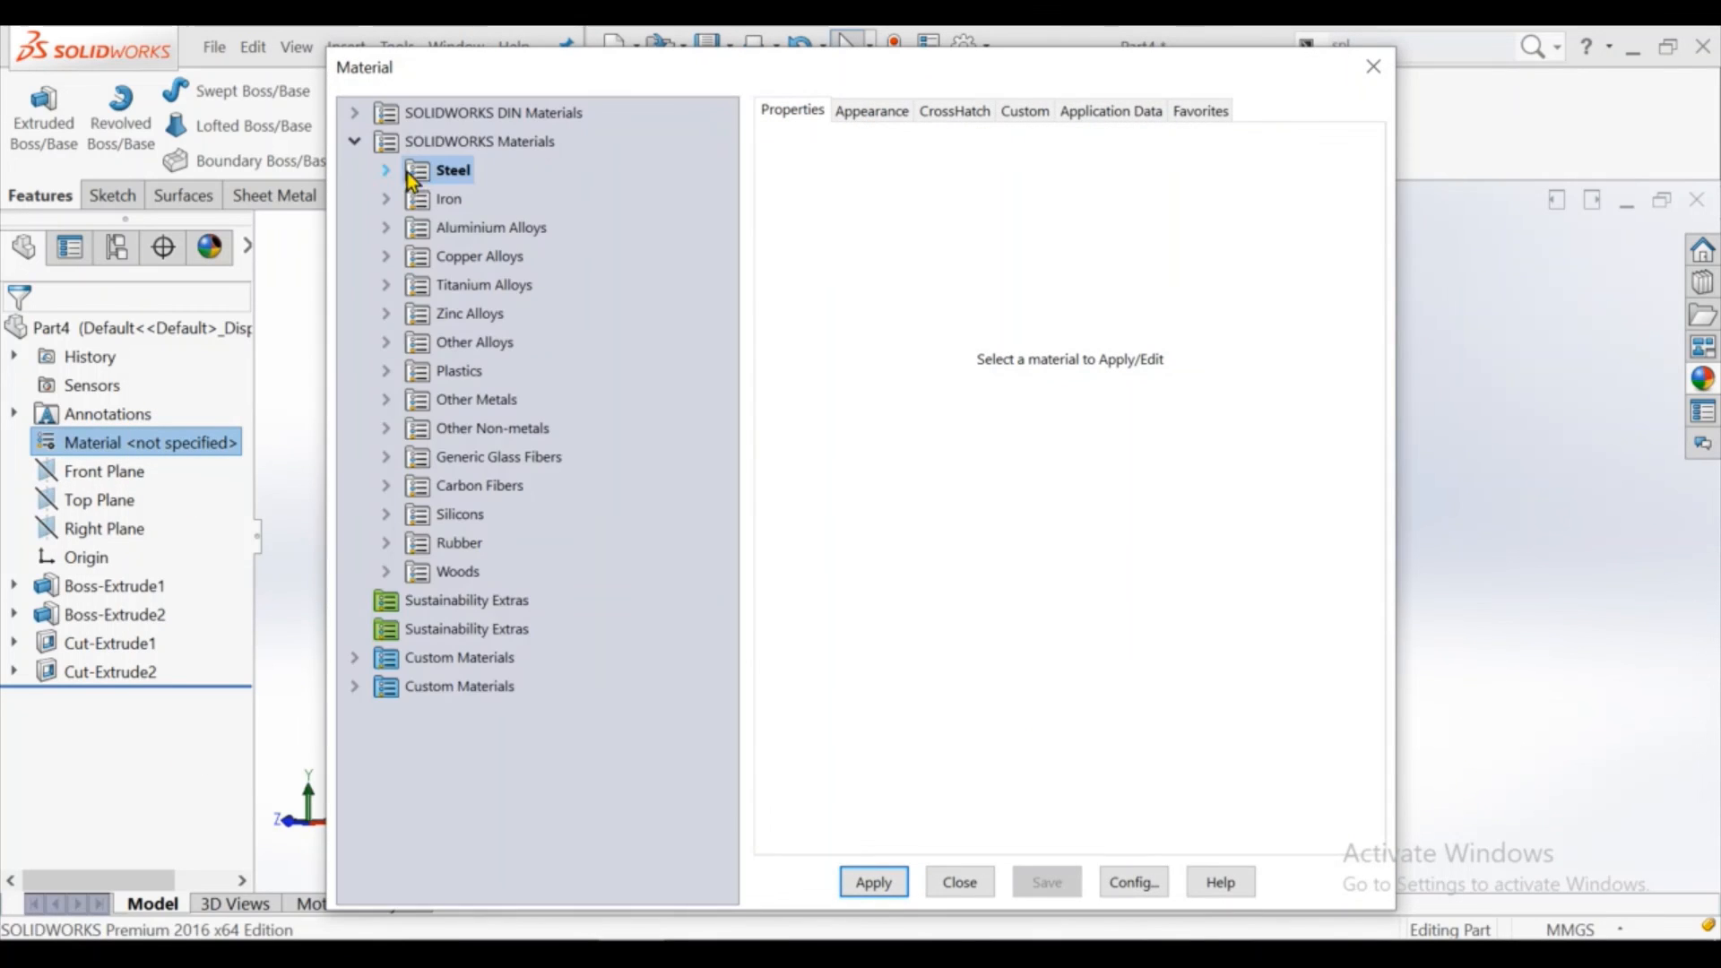
{"action": "left_click", "coordinate": [389, 200]}
{"action": "left_click", "coordinate": [525, 257]}
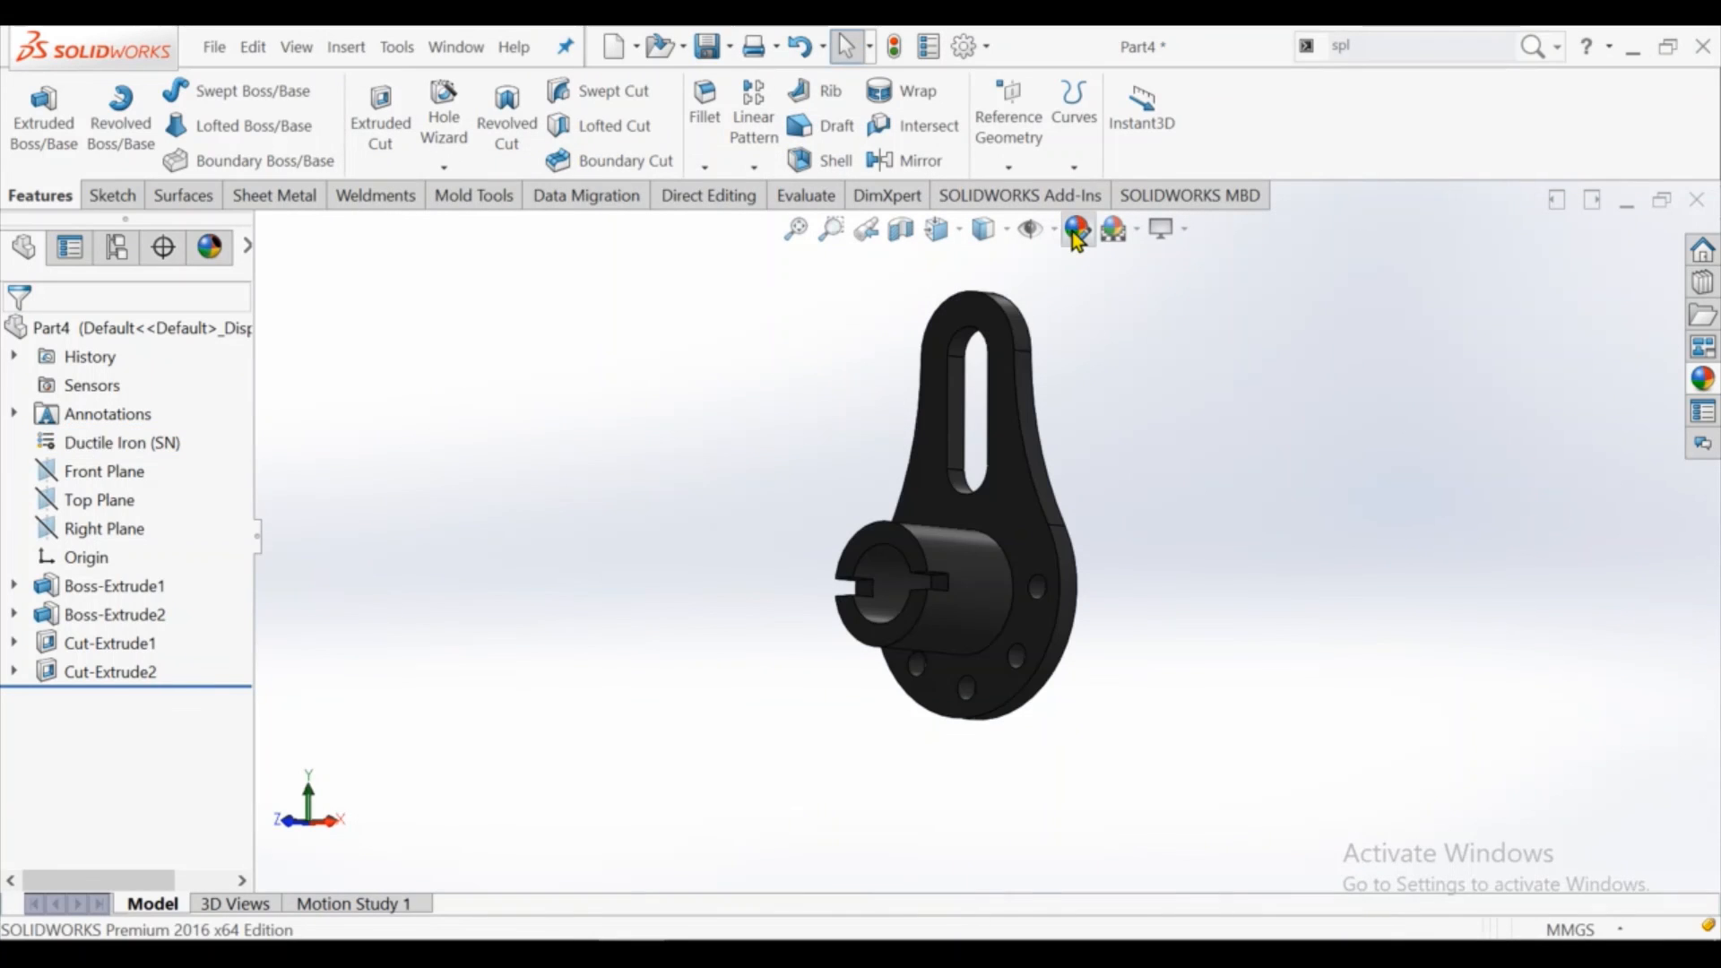
Change the part's sandblasted iron appearance to the standard light grey color swatch, RGB 192, 192, 192
{"action": "left_click", "coordinate": [1078, 231]}
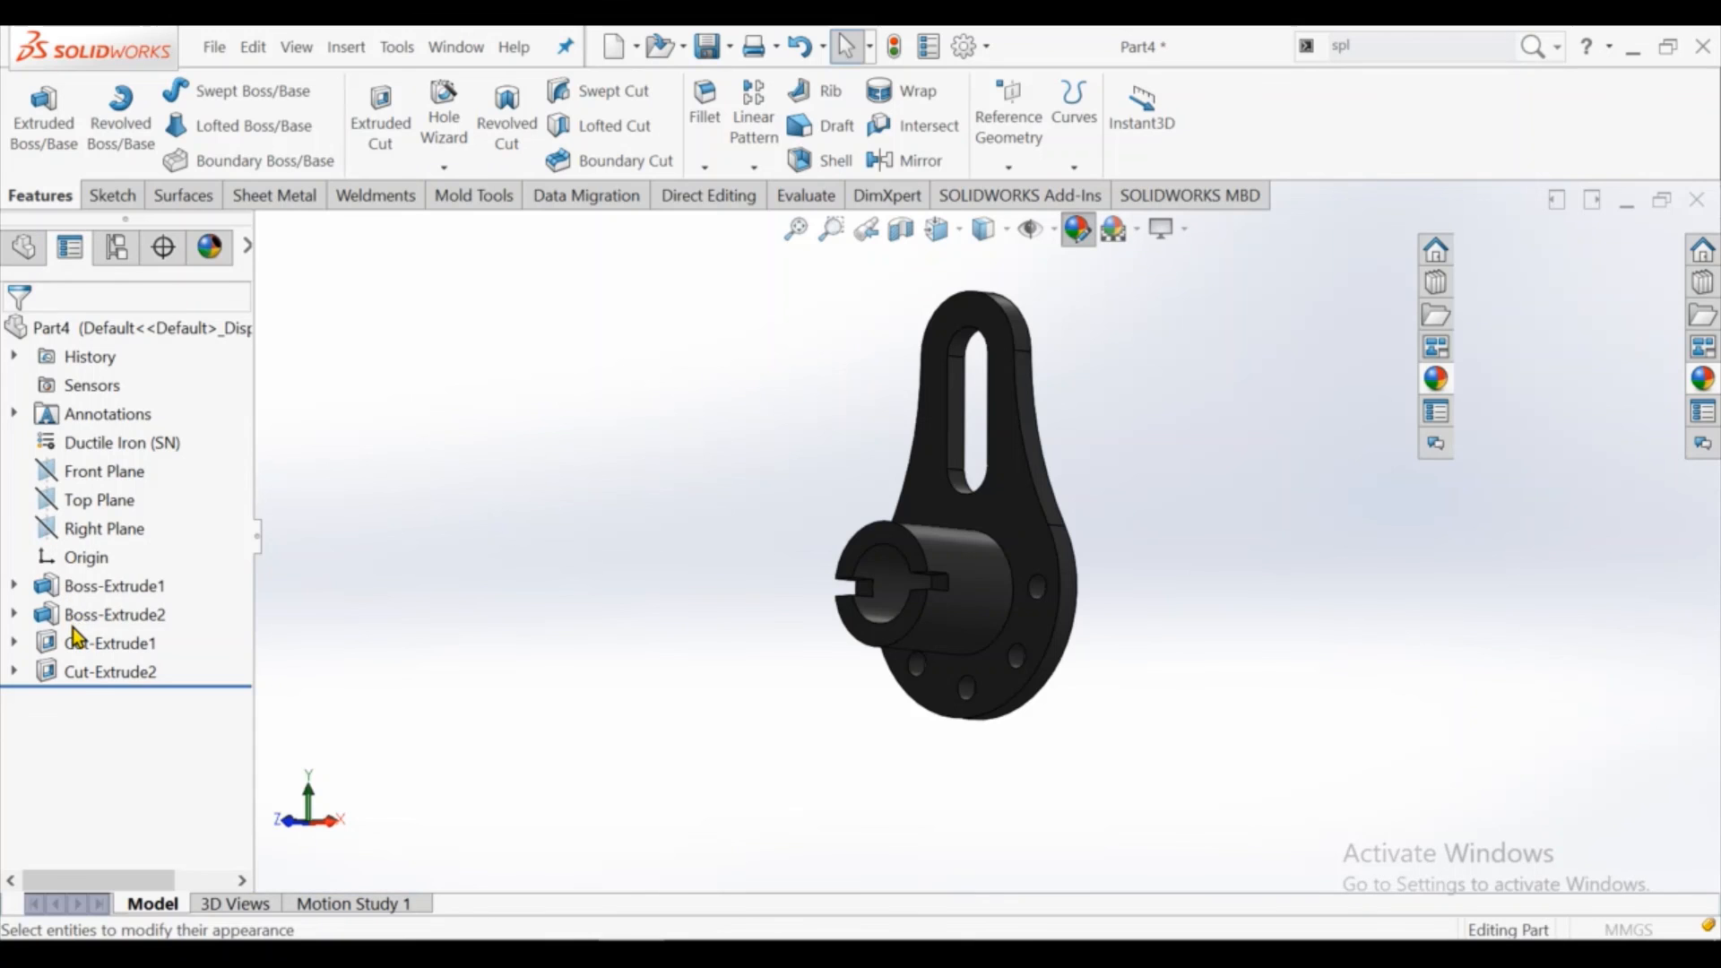
{"action": "scroll", "coordinate": [123, 769], "scroll_direction": "down", "scroll_amount": 3}
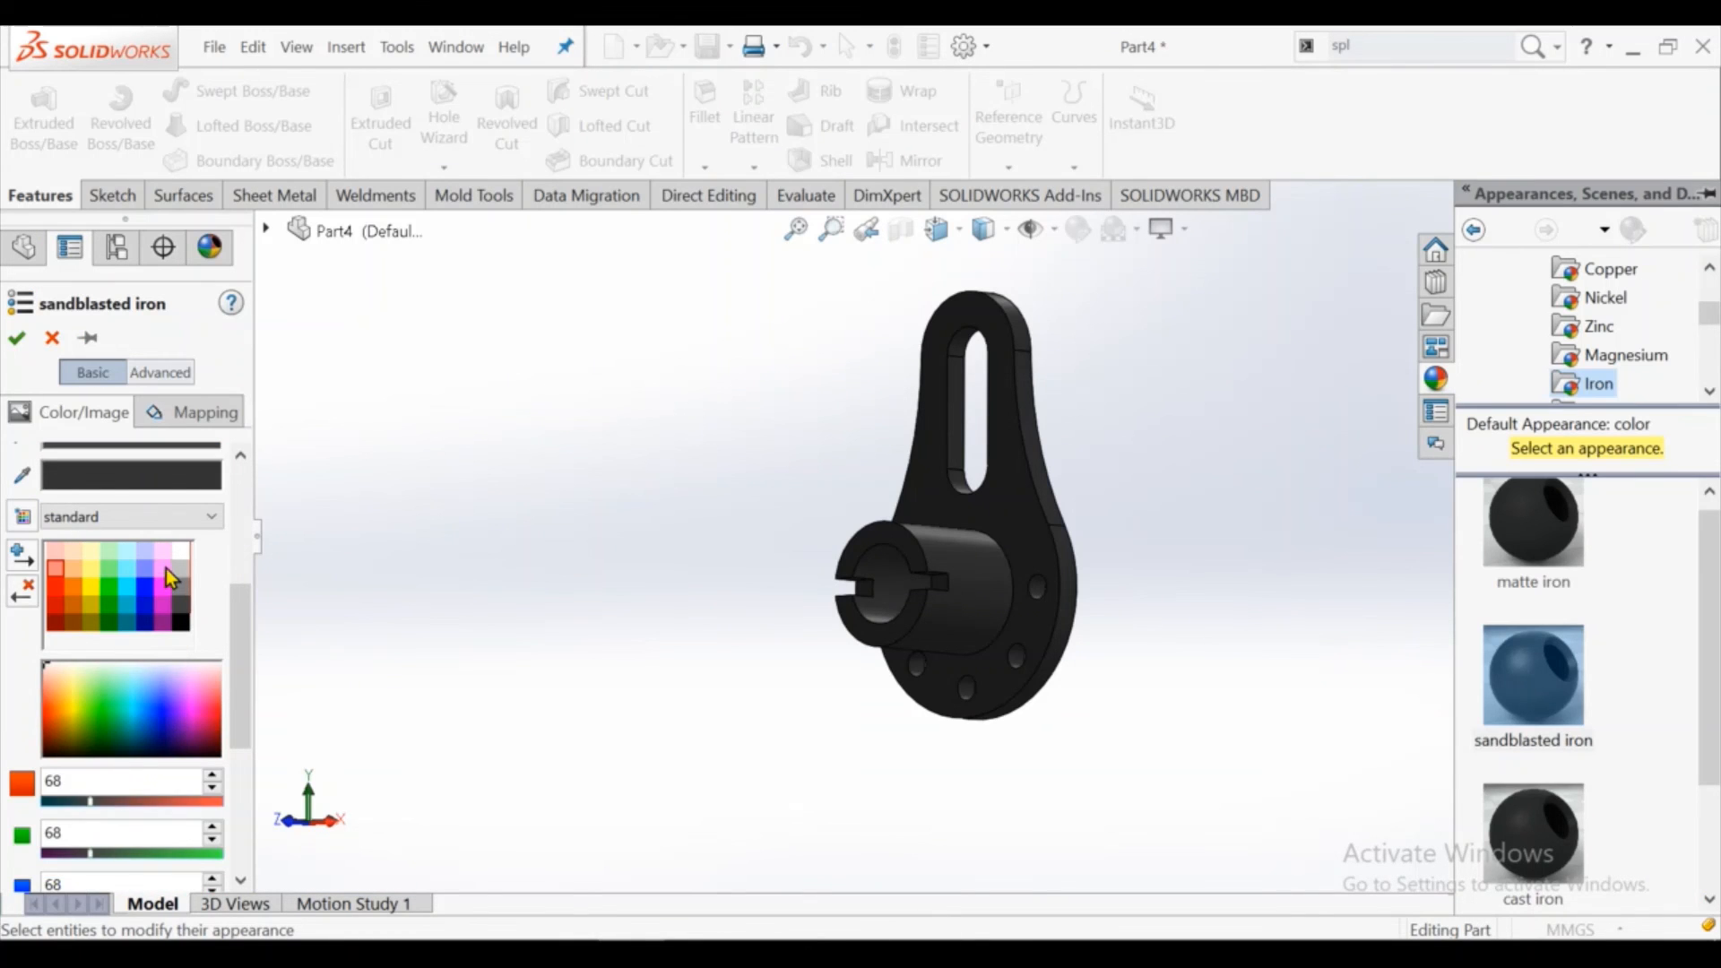
{"action": "left_click", "coordinate": [165, 571]}
{"action": "left_click", "coordinate": [164, 553]}
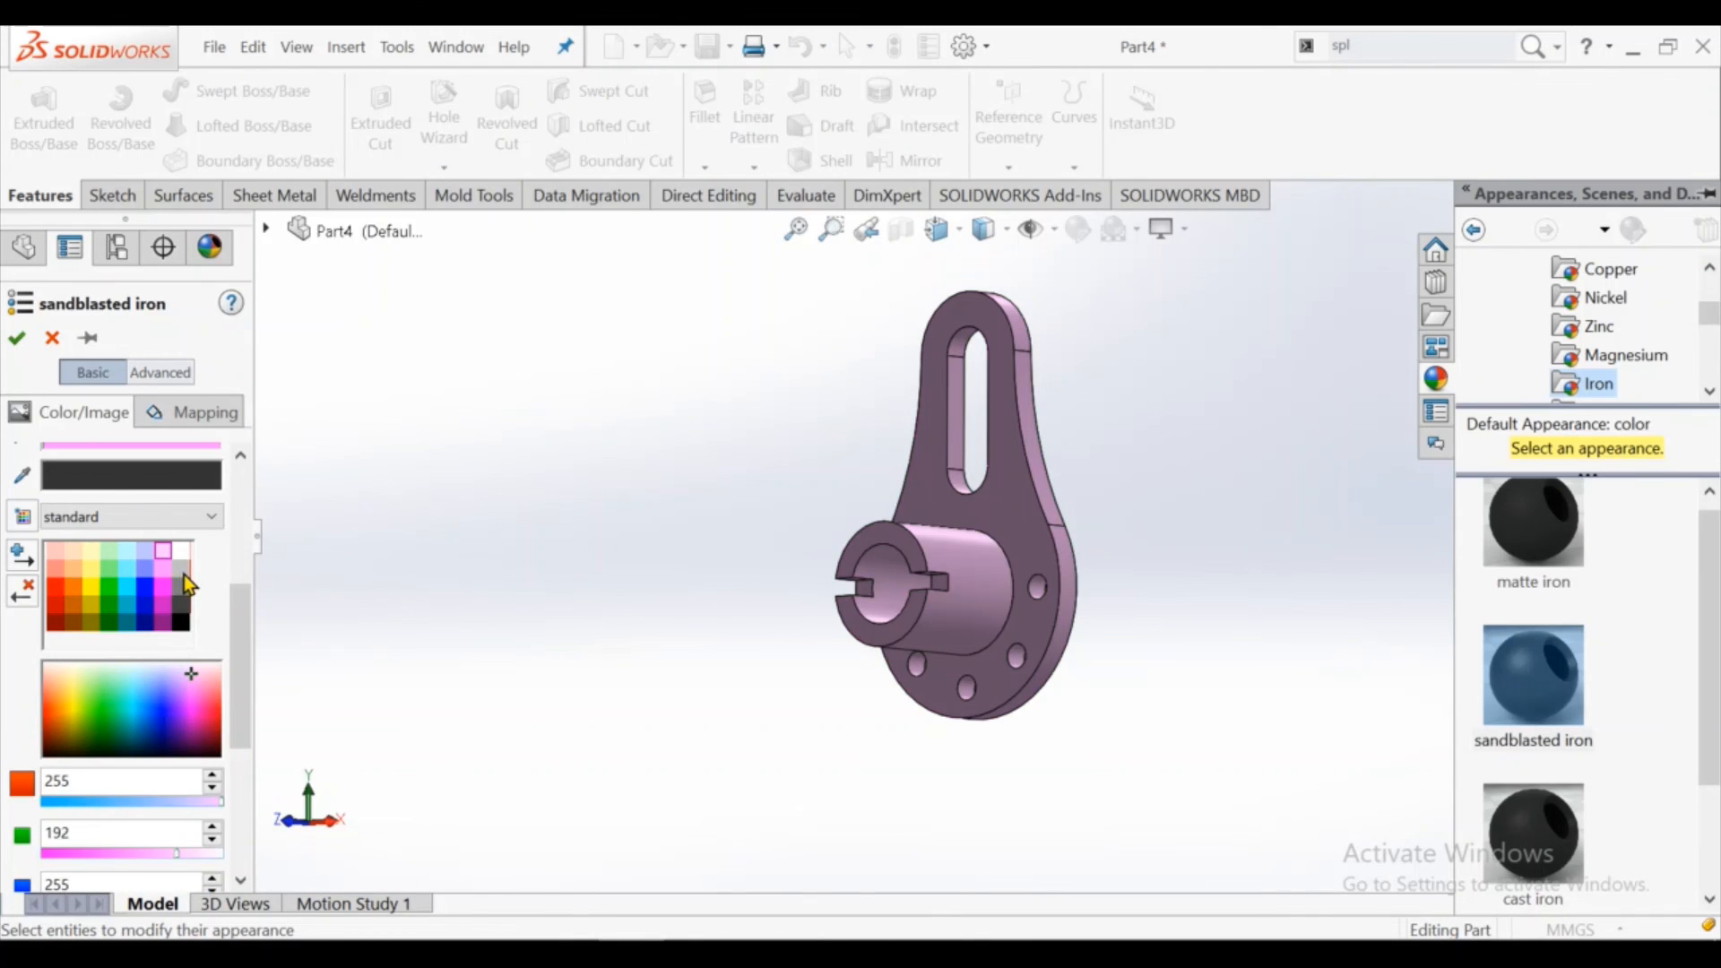
{"action": "left_click", "coordinate": [182, 570]}
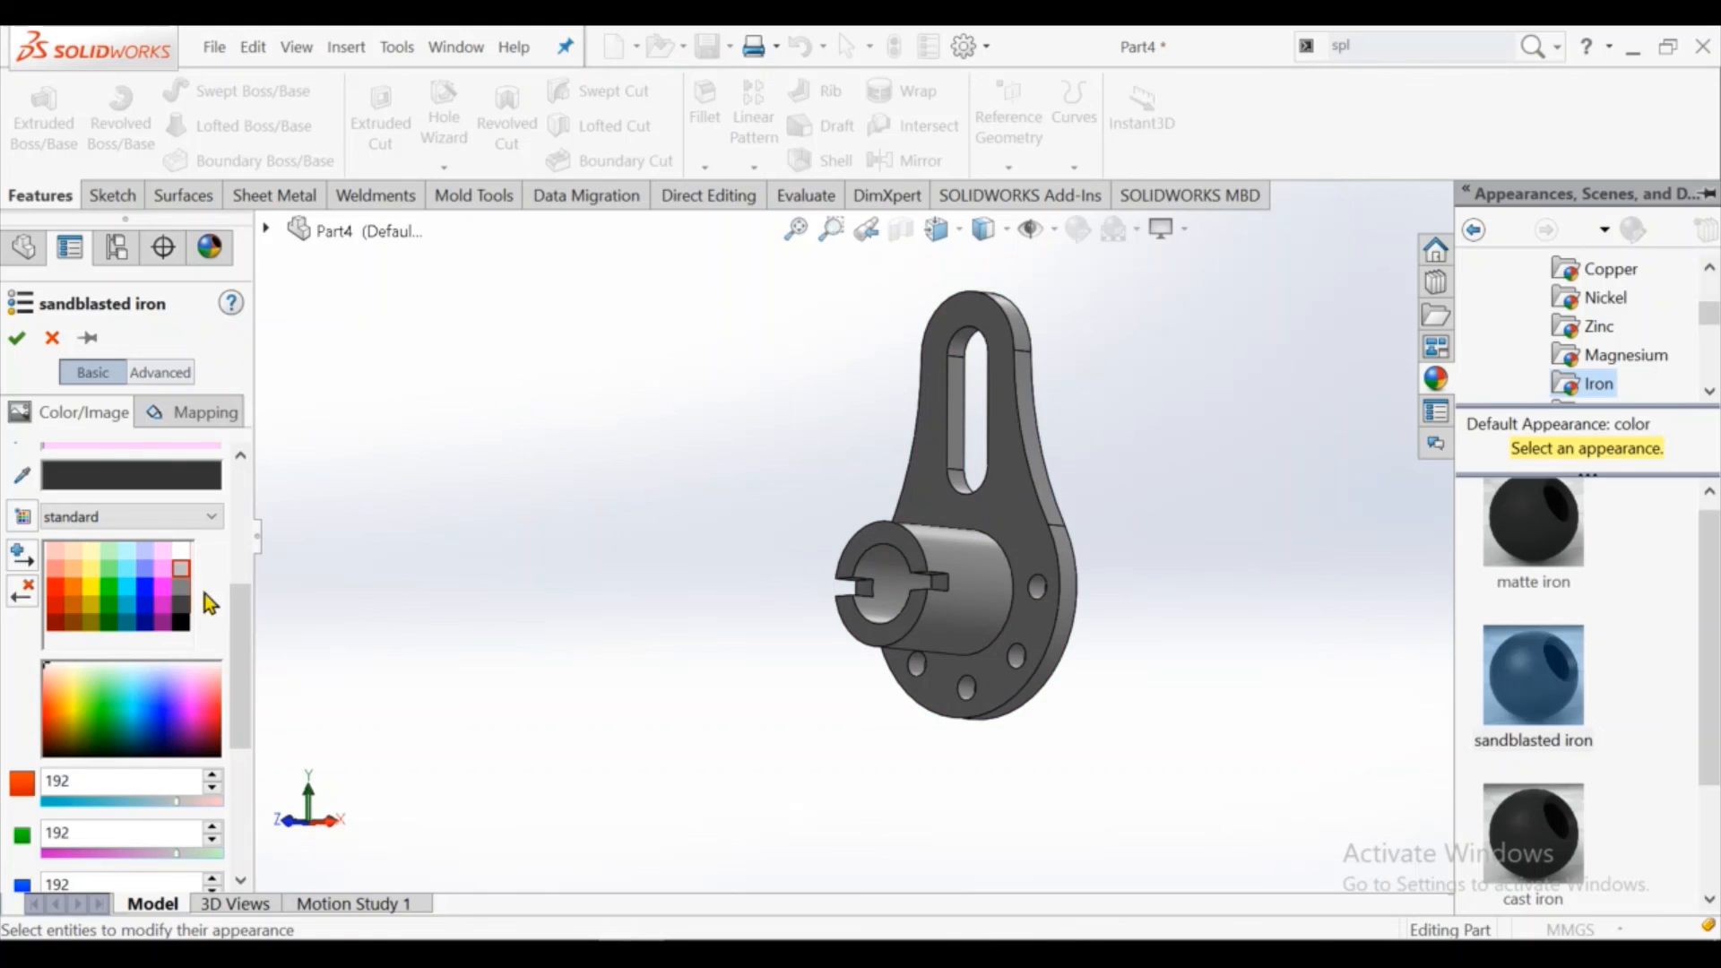
{"action": "left_click", "coordinate": [47, 340]}
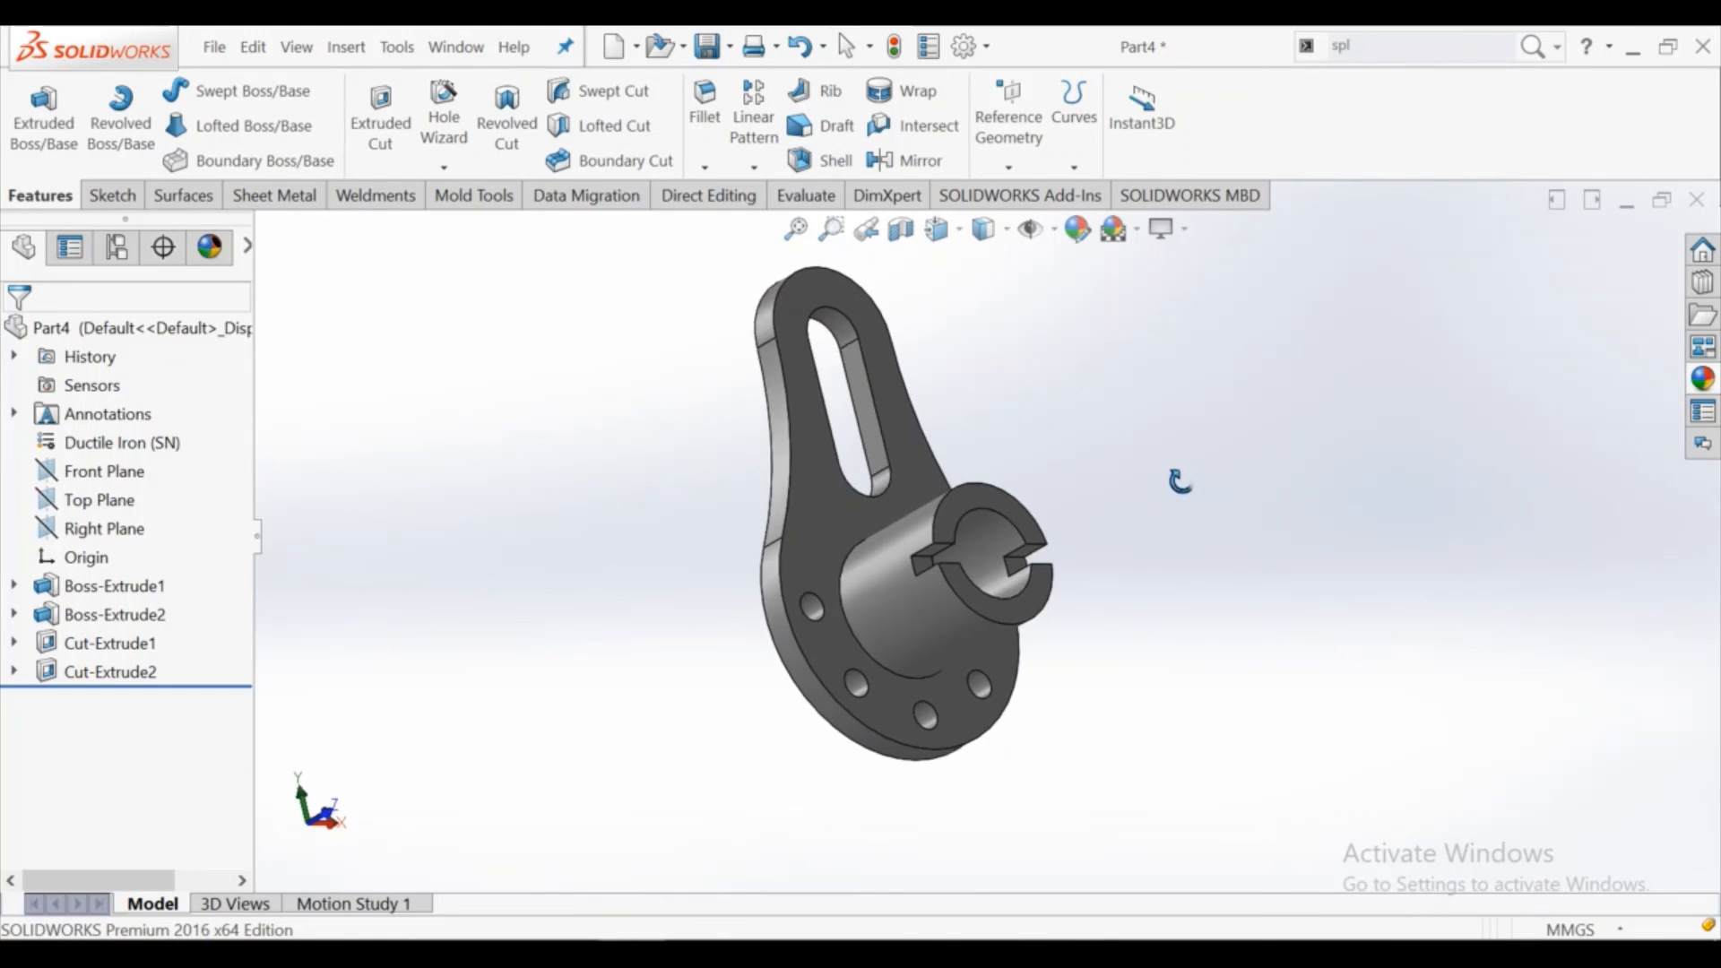